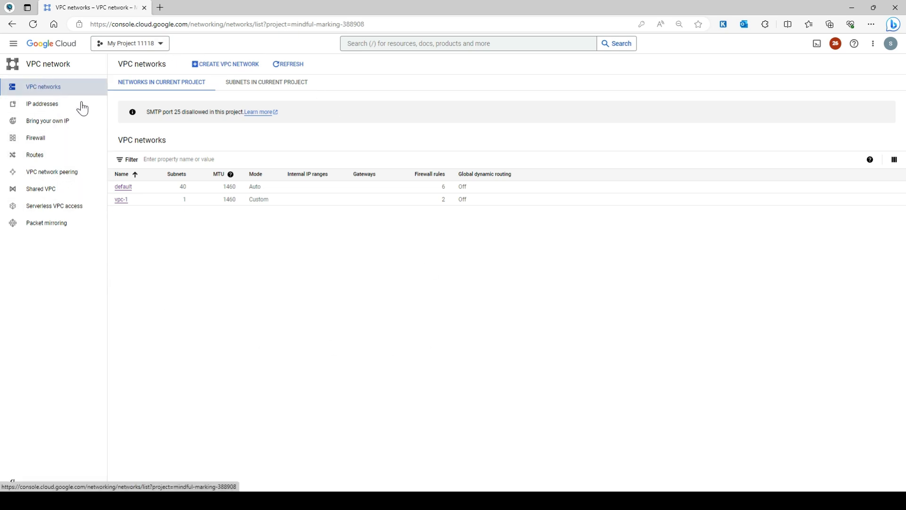
Step: Open vpc-1's details to review subnet-1 in asia-south2 using 10.255.192.0/24
left_click(124, 200)
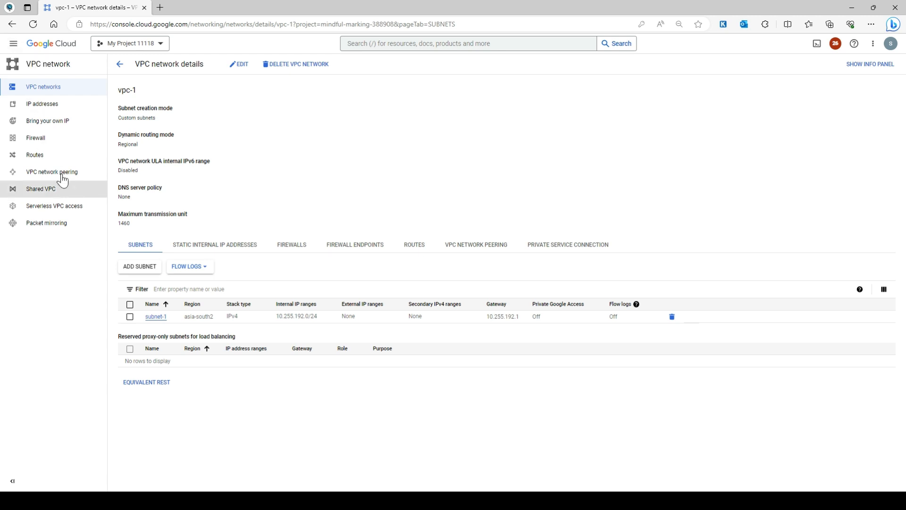
left_click(14, 48)
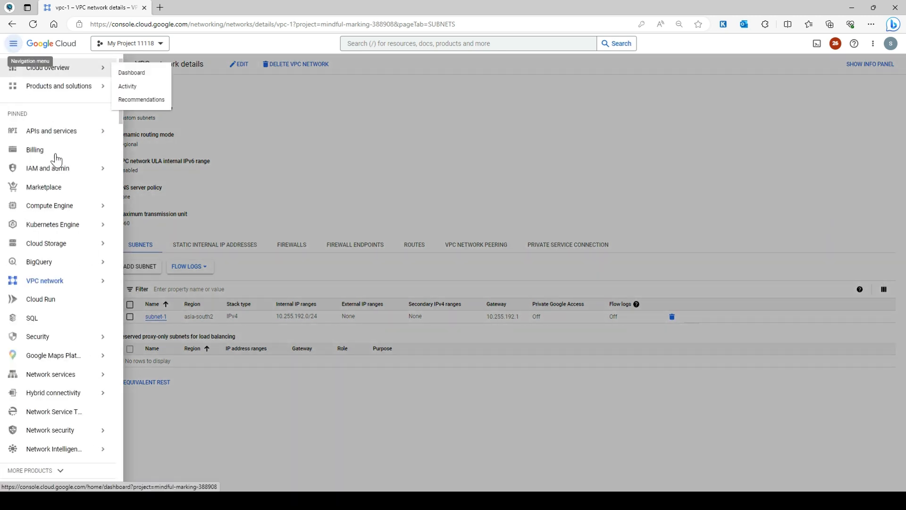
mouse_move(67, 266)
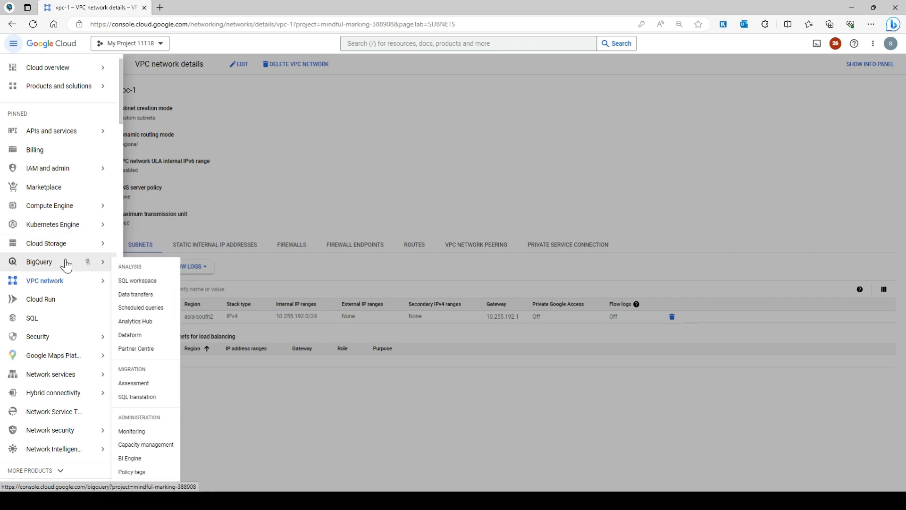
Step: In AWS, check that vpc-2 (10.1.0.0/16) has DNS hostnames and DNS resolution enabled, leaving settings unchanged
left_click(852, 8)
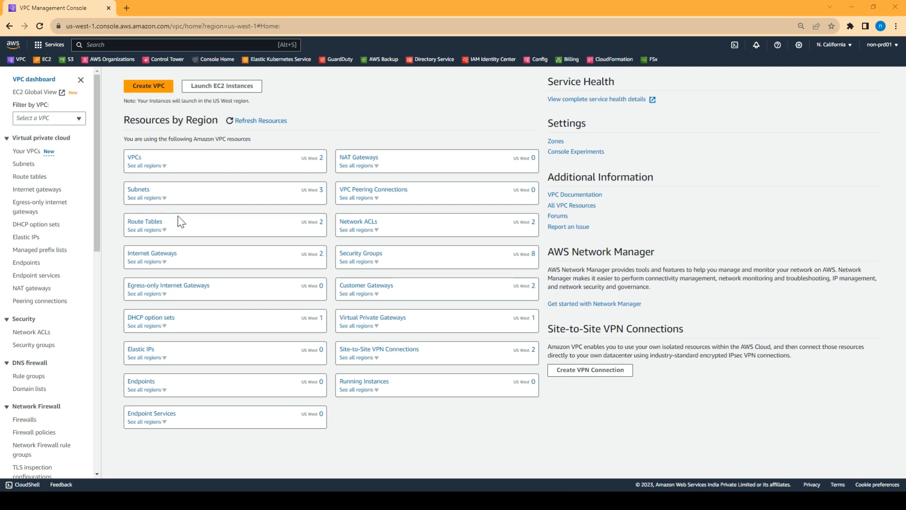
left_click(24, 153)
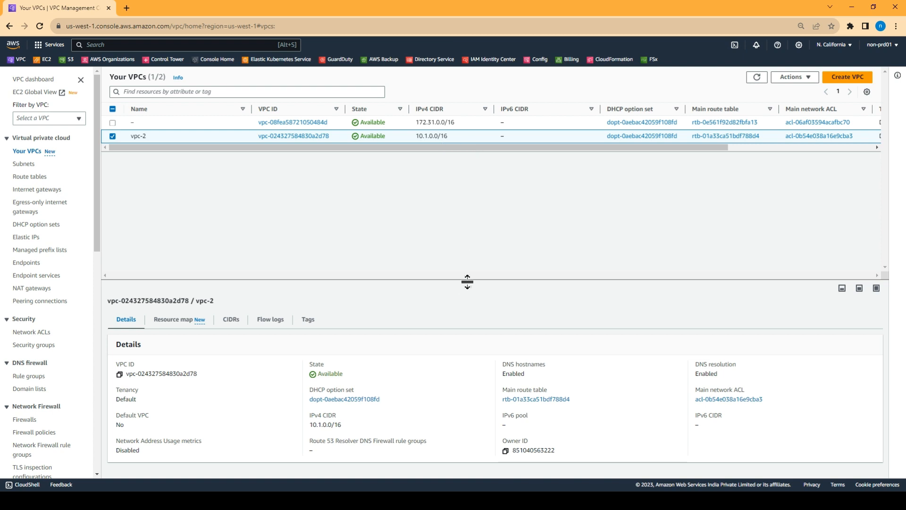
left_click_drag(468, 283, 468, 225)
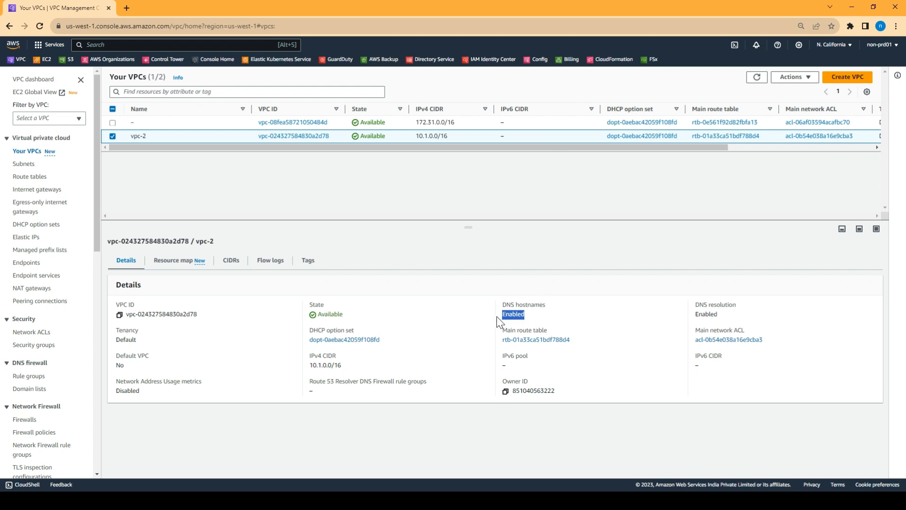
left_click(414, 261)
left_click_drag(525, 315, 494, 314)
left_click(324, 194)
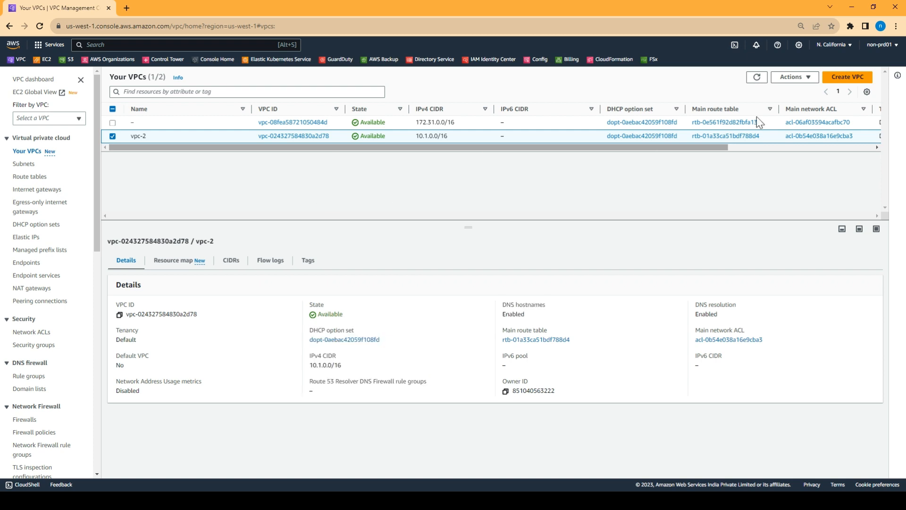
left_click(803, 81)
left_click(803, 117)
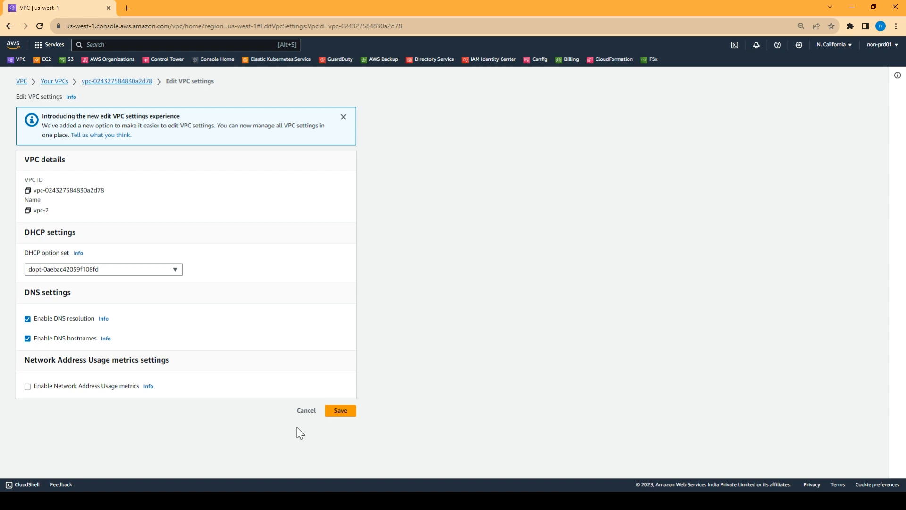
left_click(307, 411)
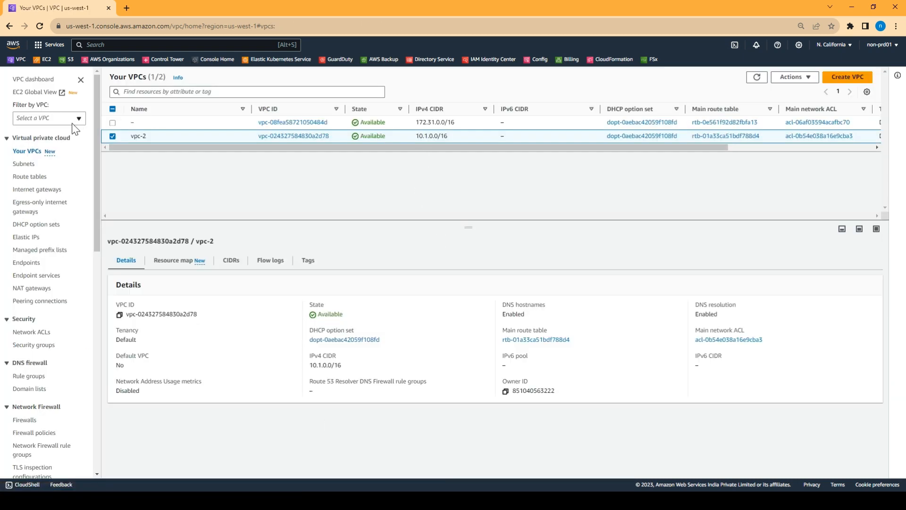
Step: Inspect subnet-2's details in the Subnets list, then move on to Route tables
left_click(21, 165)
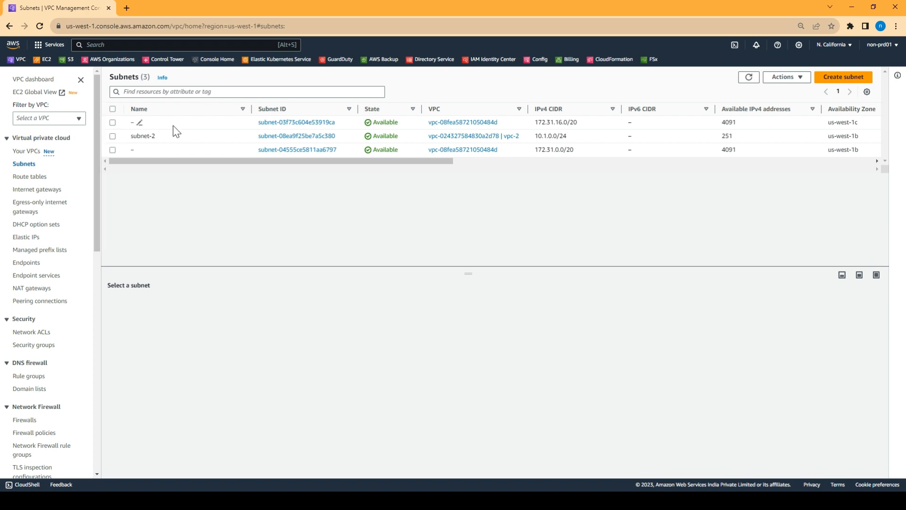
left_click(114, 137)
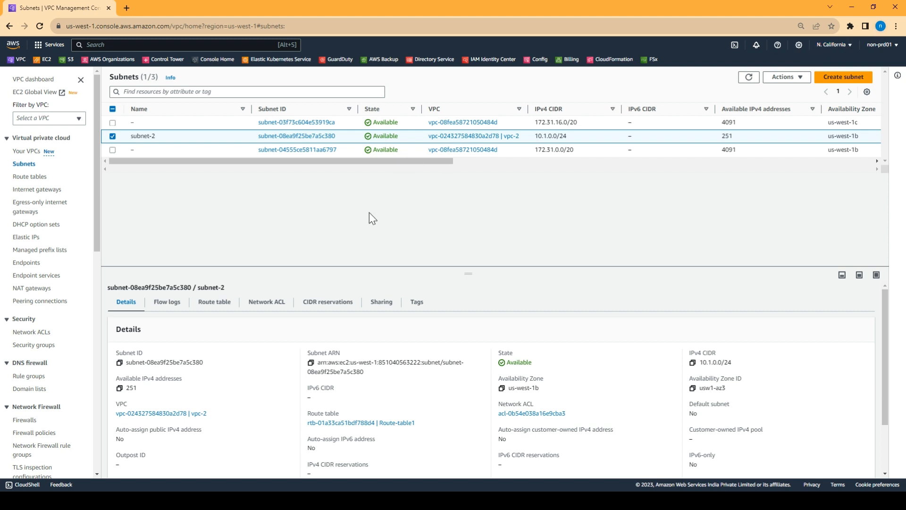
left_click_drag(468, 271, 473, 218)
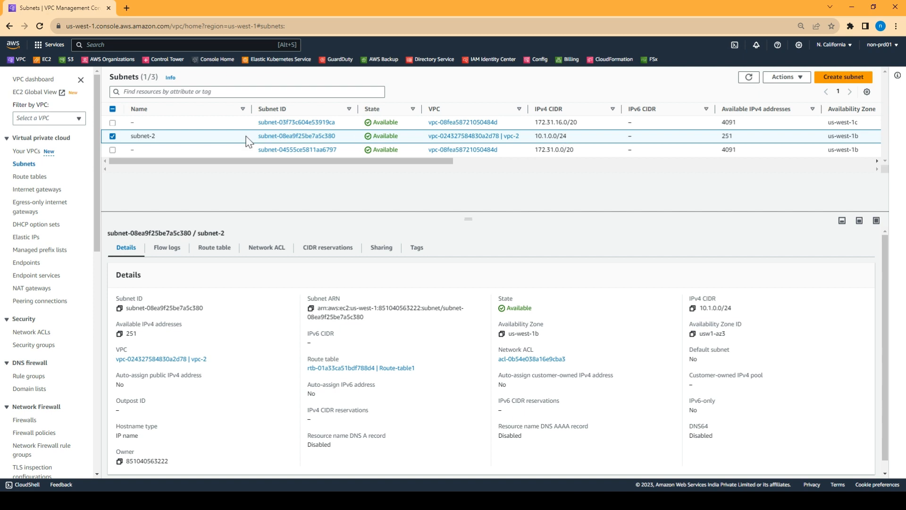
left_click(33, 178)
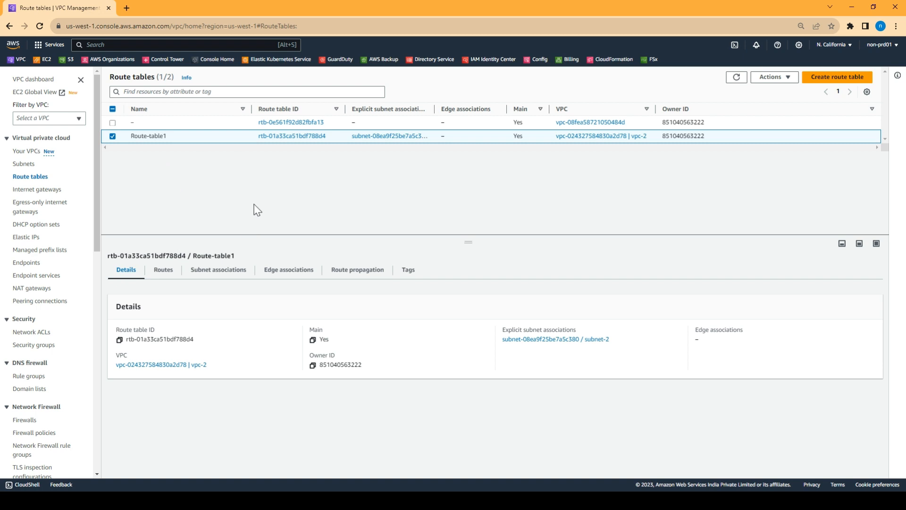
Step: Verify Route-table1 is associated with subnet-2, routing 0.0.0.0/0 to igw-04cbfaa105343c172 and 10.1.0.0/16 locally
left_click_drag(469, 241, 468, 215)
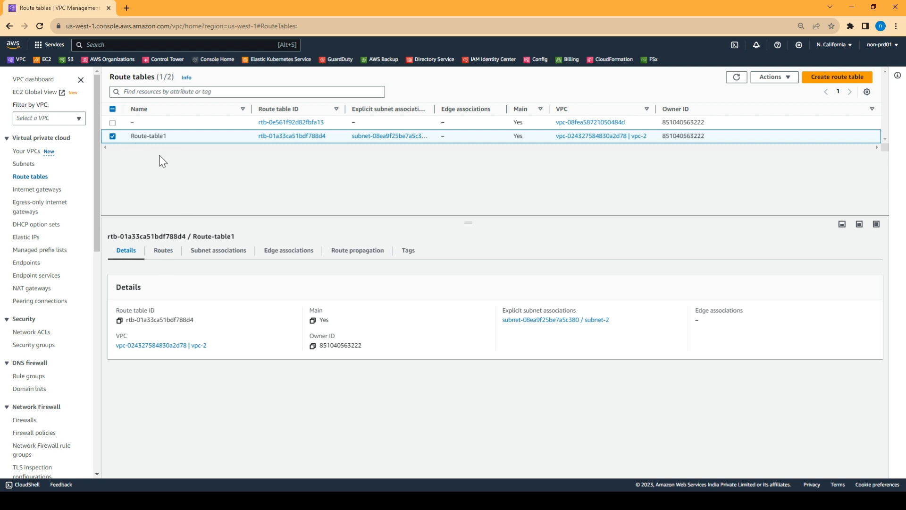
left_click(223, 255)
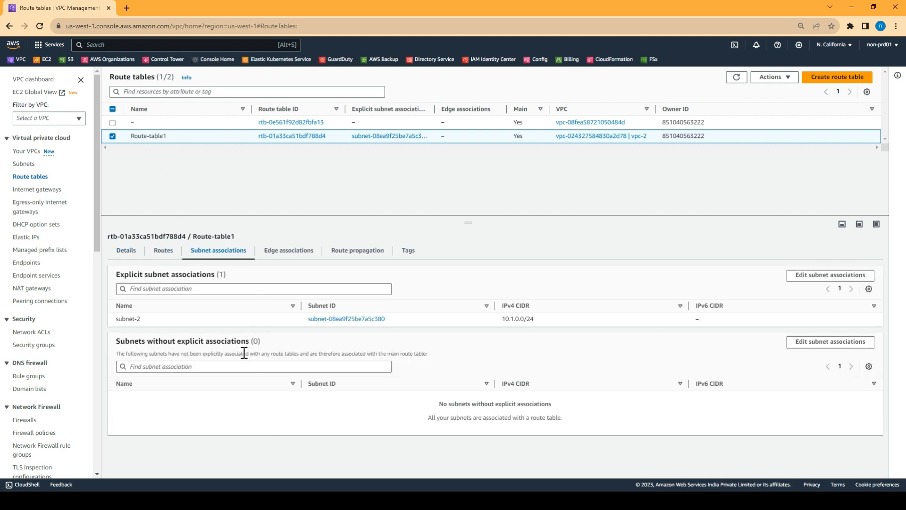
left_click_drag(122, 327, 117, 320)
left_click(165, 253)
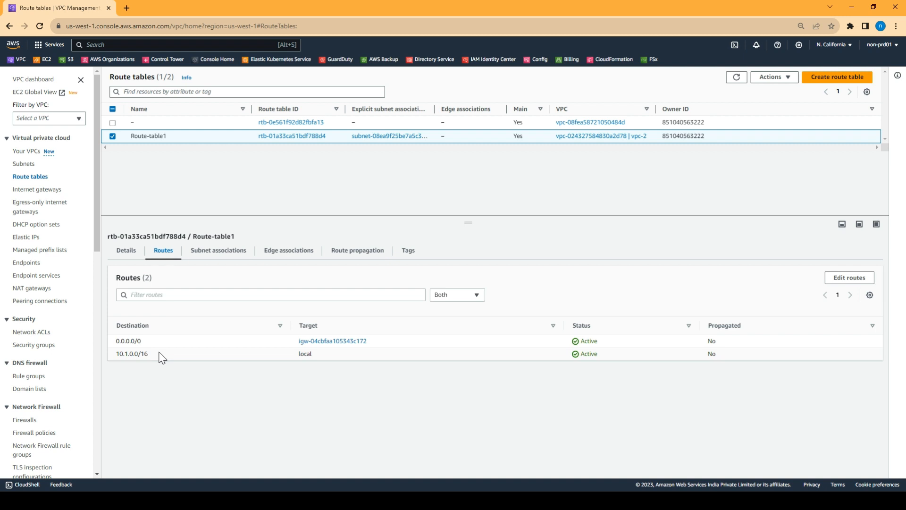
left_click_drag(117, 353, 328, 362)
left_click(483, 378)
left_click_drag(375, 340, 299, 342)
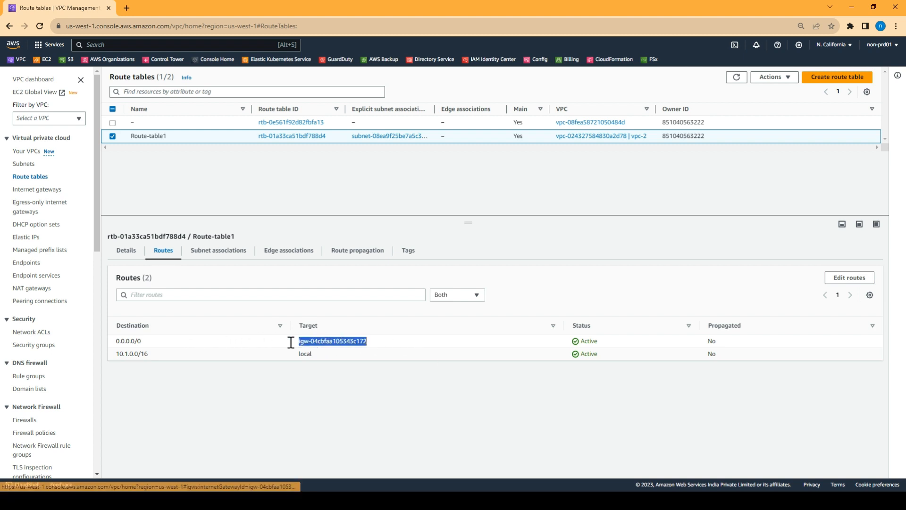
left_click(309, 384)
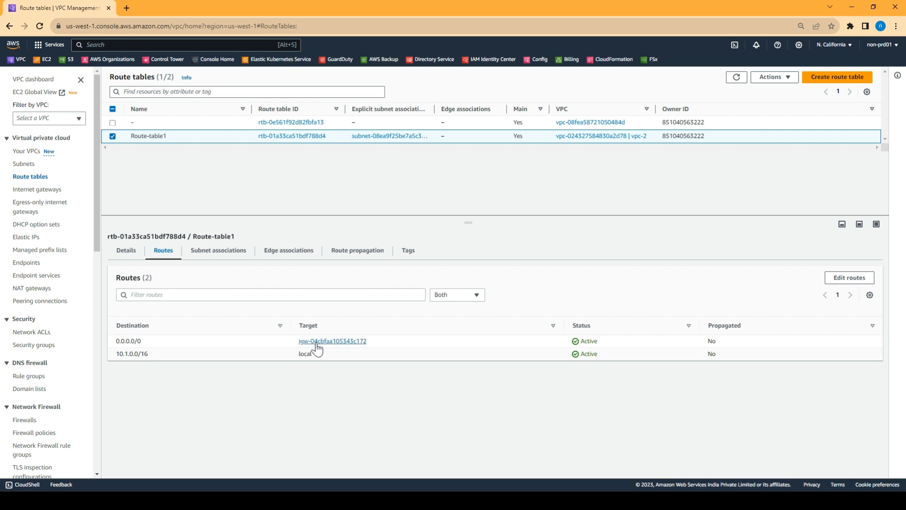
left_click(49, 190)
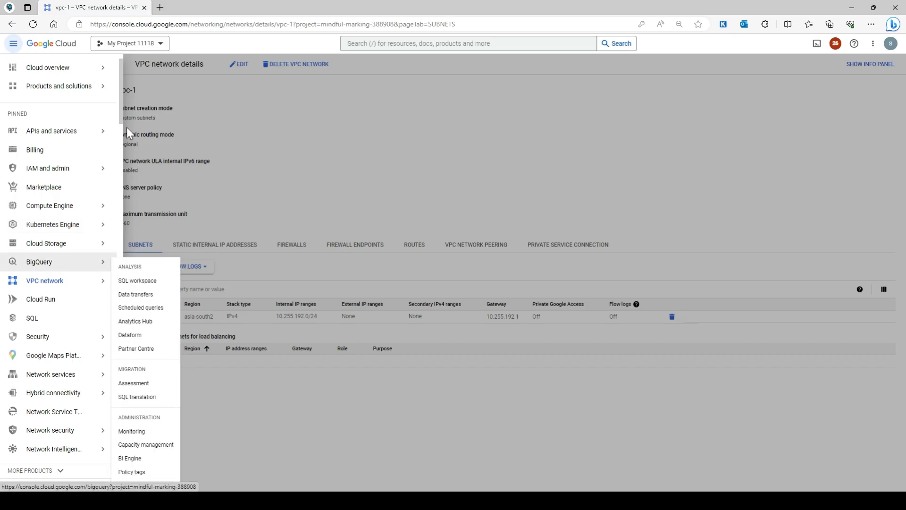
Step: Navigate to the Hybrid connectivity VPN page in Google Cloud Console
mouse_move(72, 393)
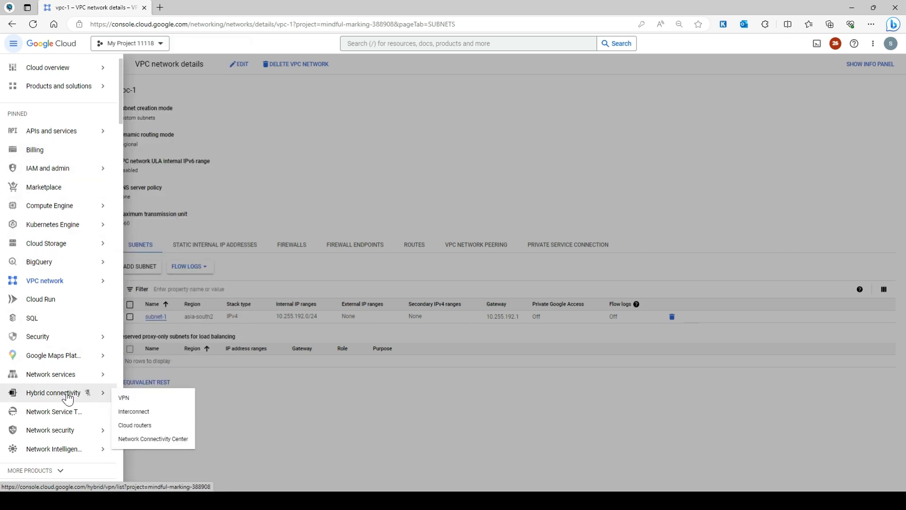
left_click(130, 398)
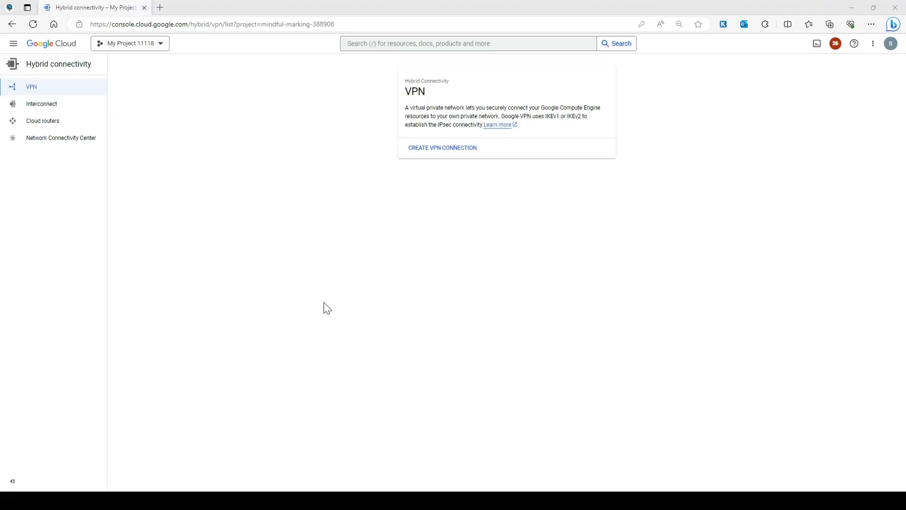
left_click(361, 259)
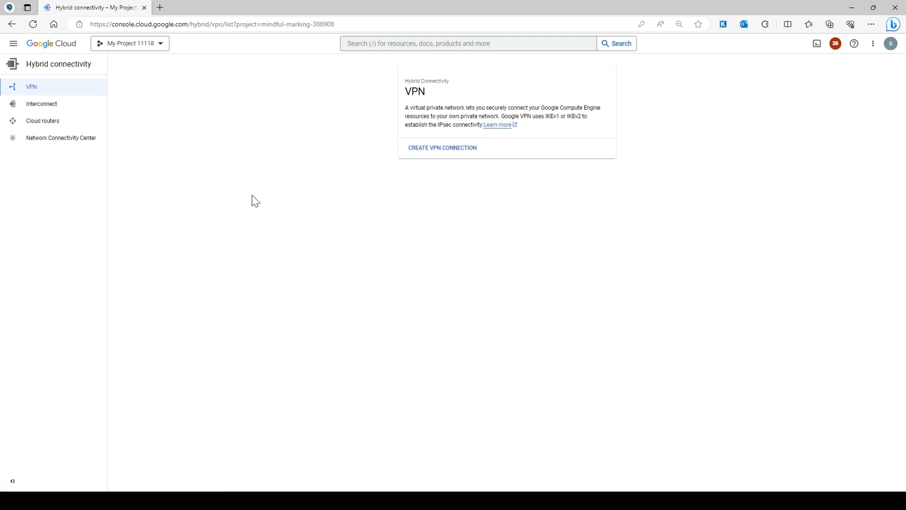
Step: Confirm Cloud Router cloudrouter-gcp on vpc-1 in asia-south2 uses Google ASN 65420
left_click(50, 128)
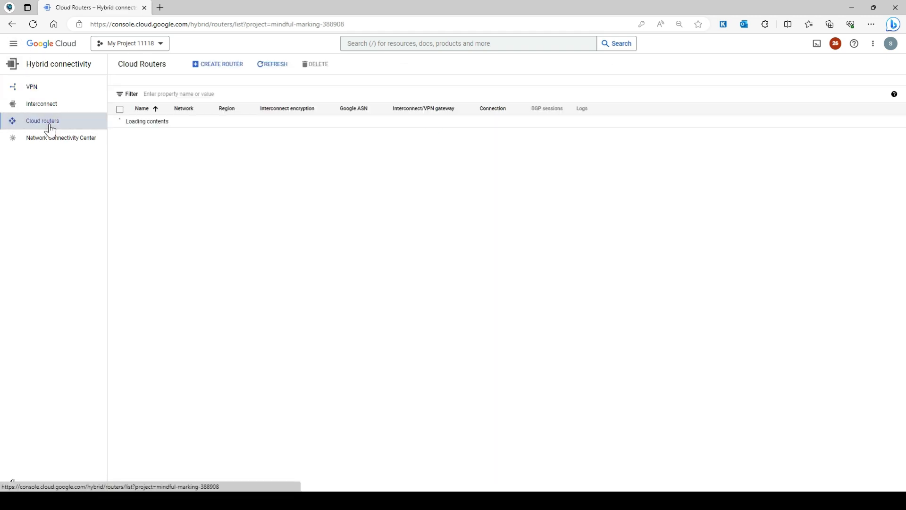
left_click(120, 111)
left_click(150, 123)
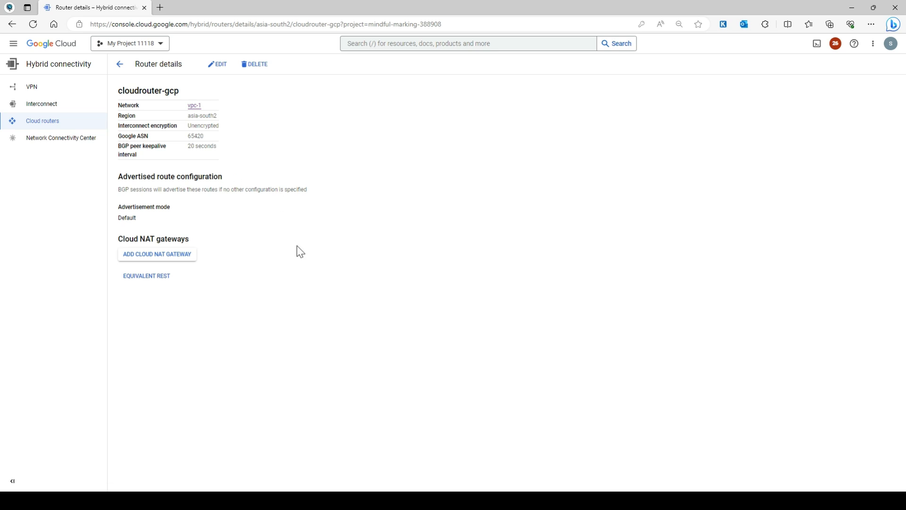
left_click(220, 66)
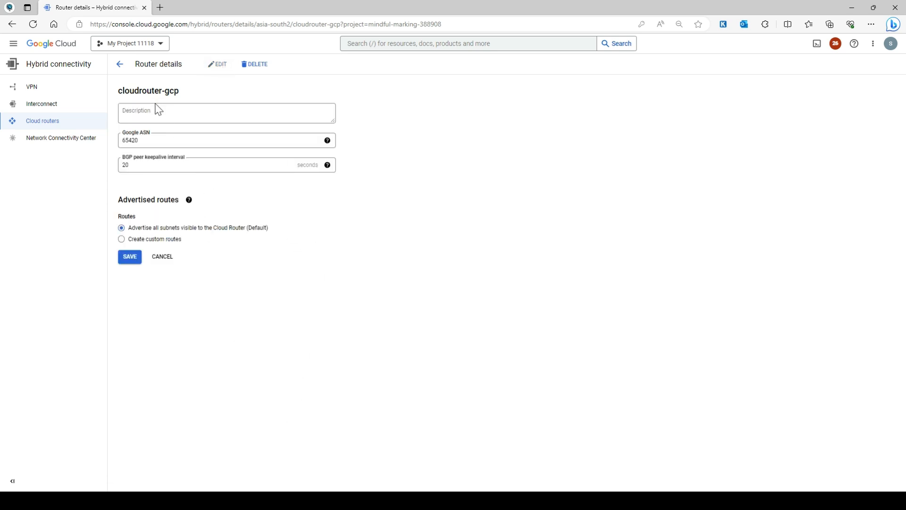
left_click_drag(184, 91, 119, 95)
left_click_drag(150, 142, 124, 148)
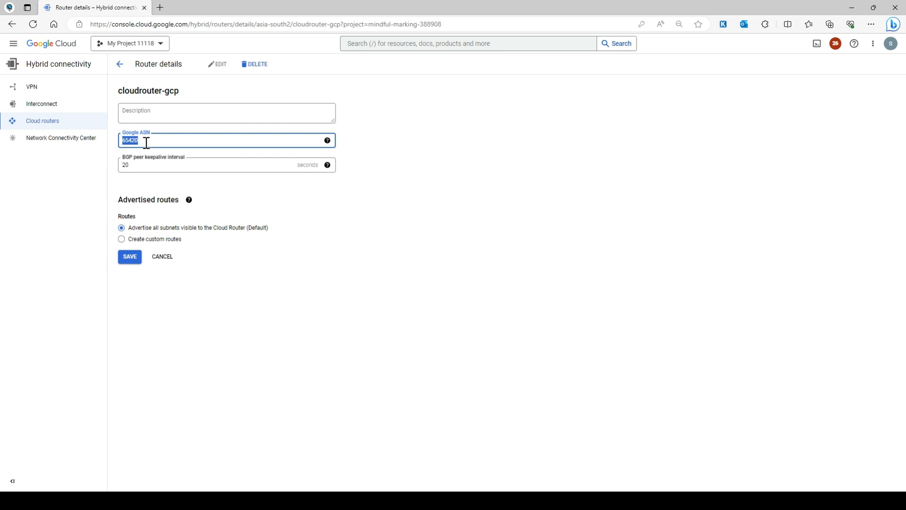
left_click(235, 283)
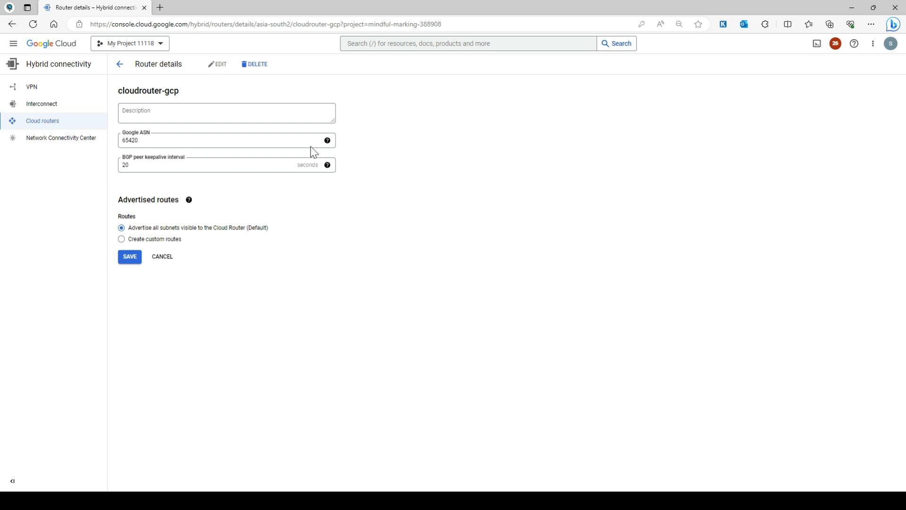
left_click(328, 141)
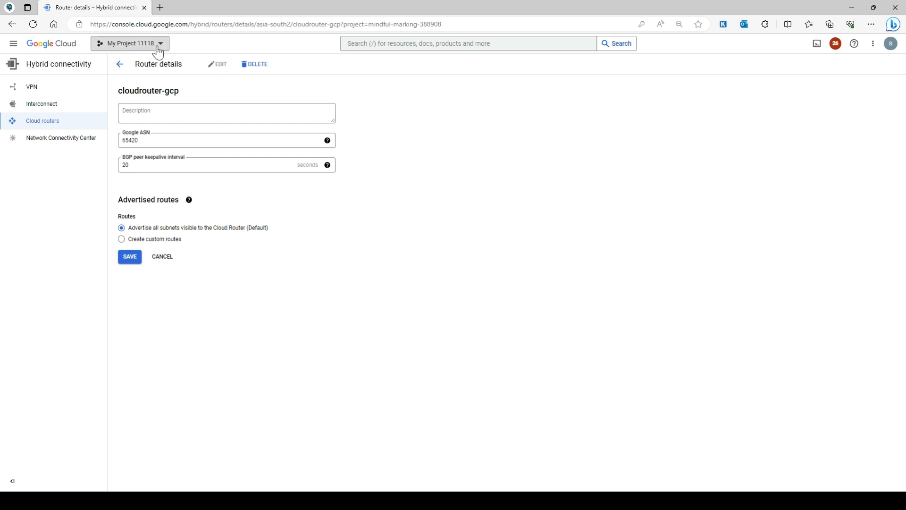
left_click(121, 67)
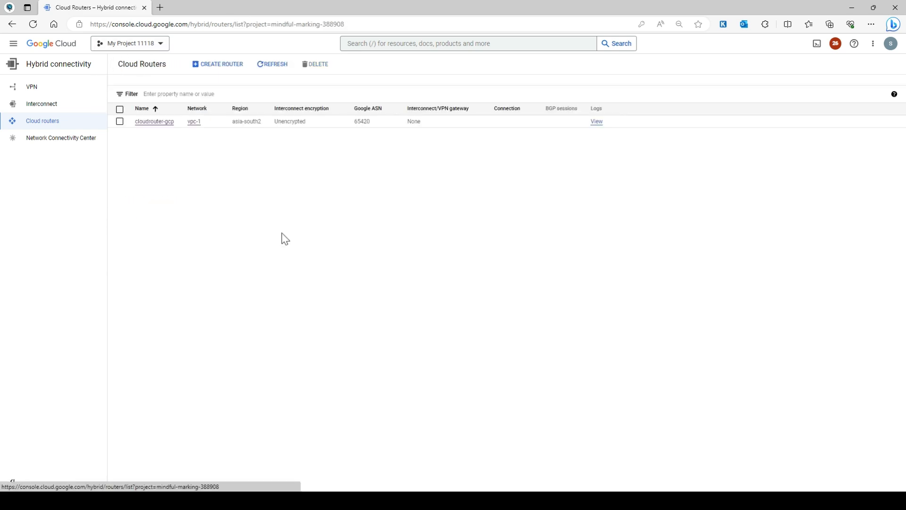
Step: Start a new VPN connection from the VPN overview, reaching the HA VPN versus Classic VPN choice
left_click(48, 88)
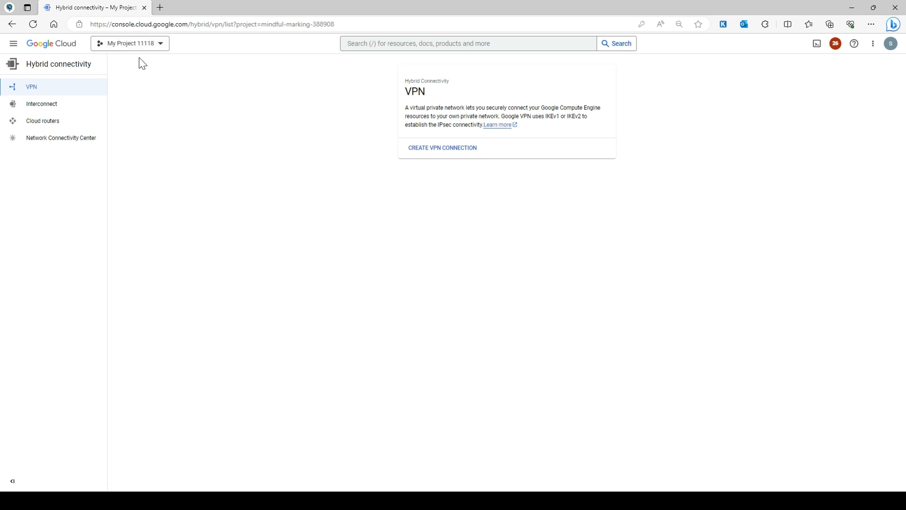
left_click(427, 149)
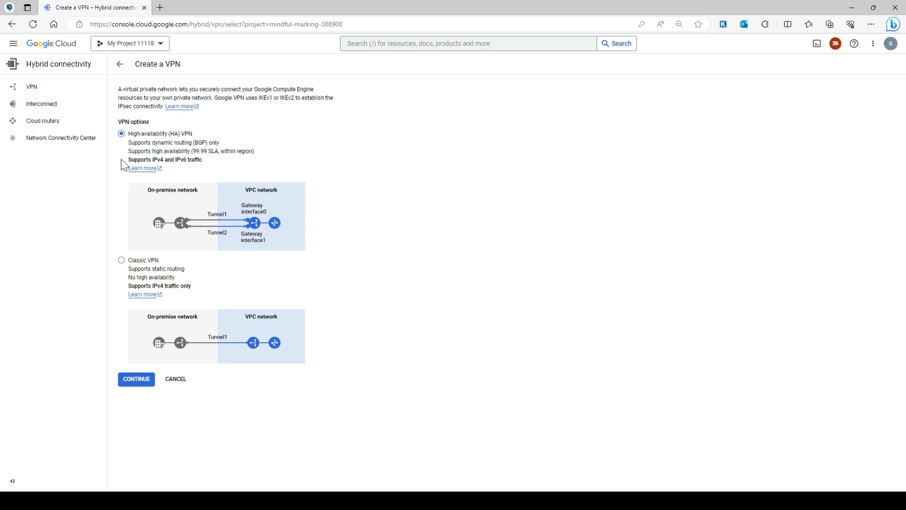
Step: Continue with High-availability (HA) VPN and name the gateway vpn-gw1
left_click(132, 381)
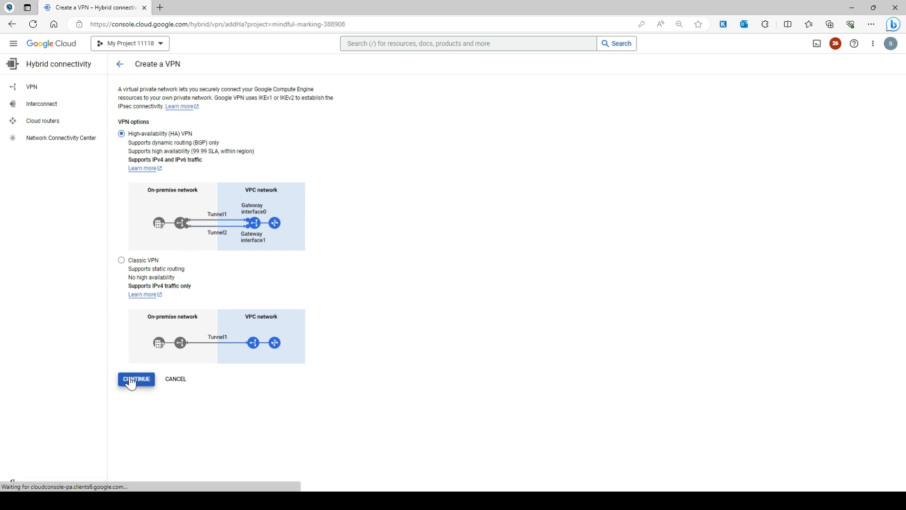
left_click(303, 141)
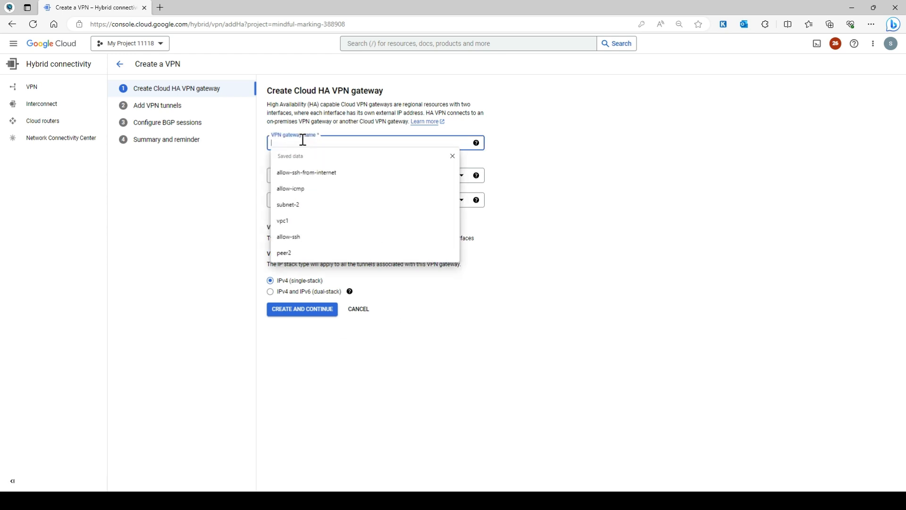
type("vpn")
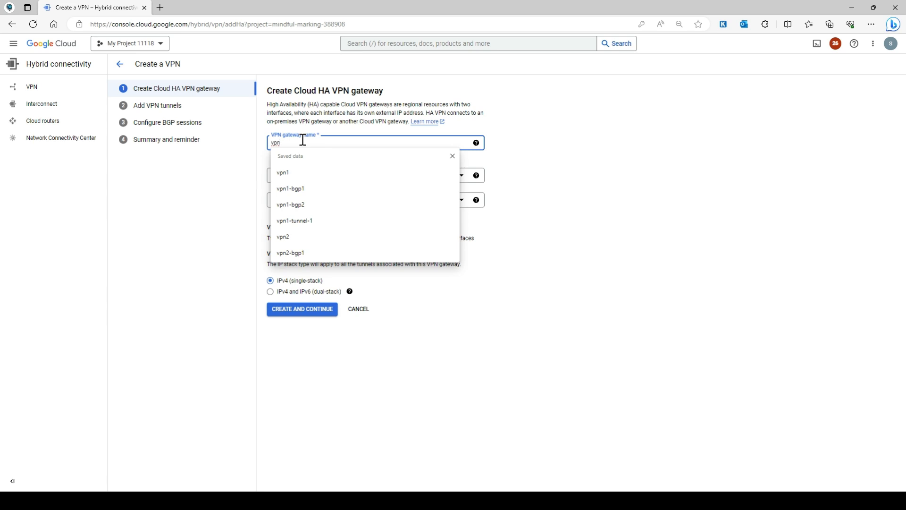
type("1")
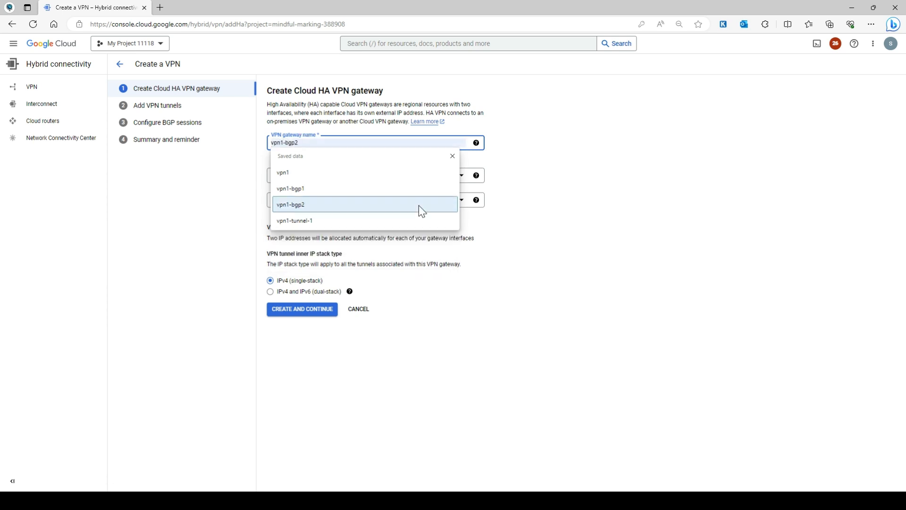
key("BackSpace")
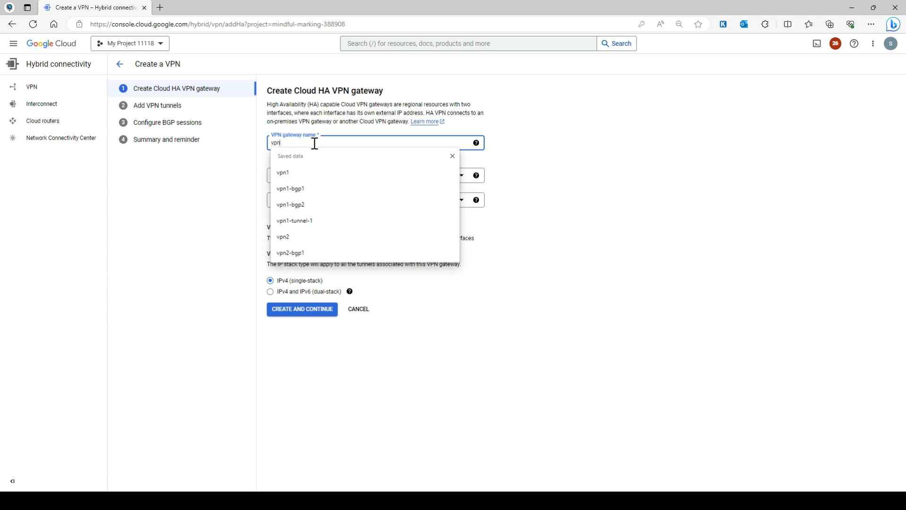
type("-")
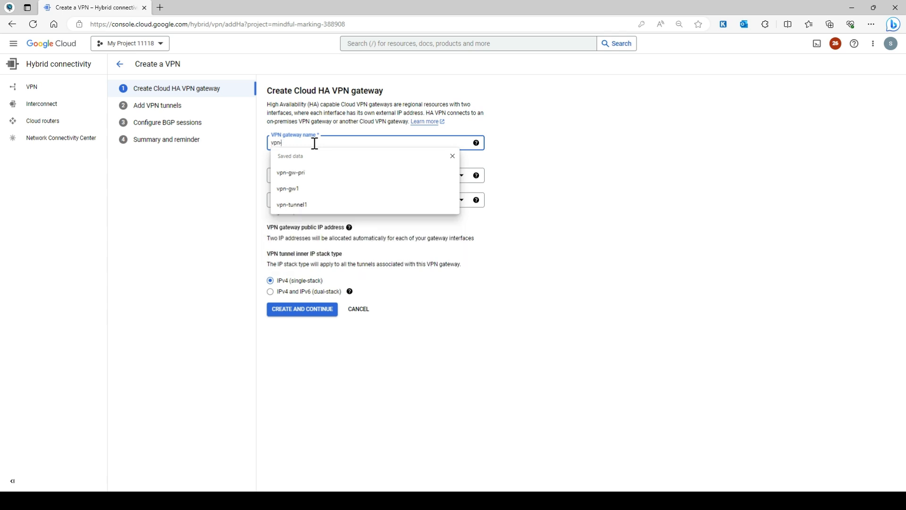
key("Down")
key("Down")
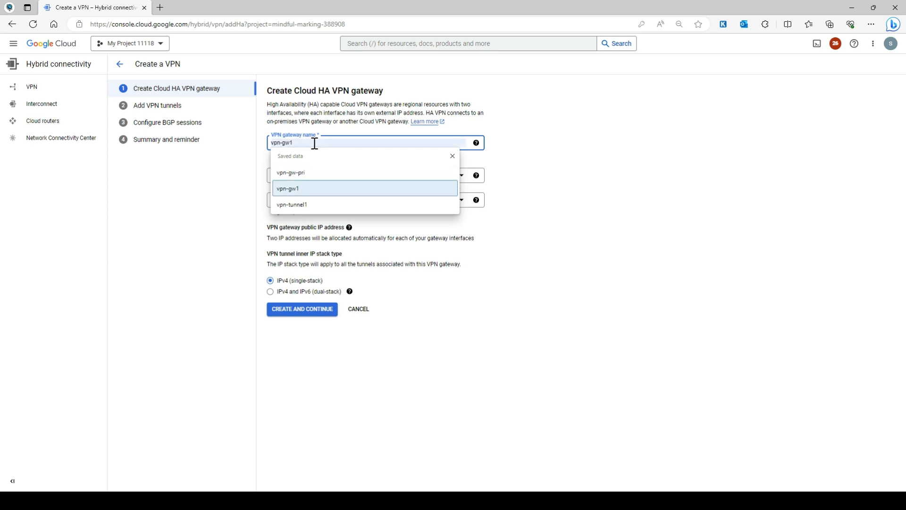
key("Return")
Step: Place vpn-gw1 on network vpc-1 in region asia-south2 (Delhi) and create it
left_click(317, 180)
left_click(302, 219)
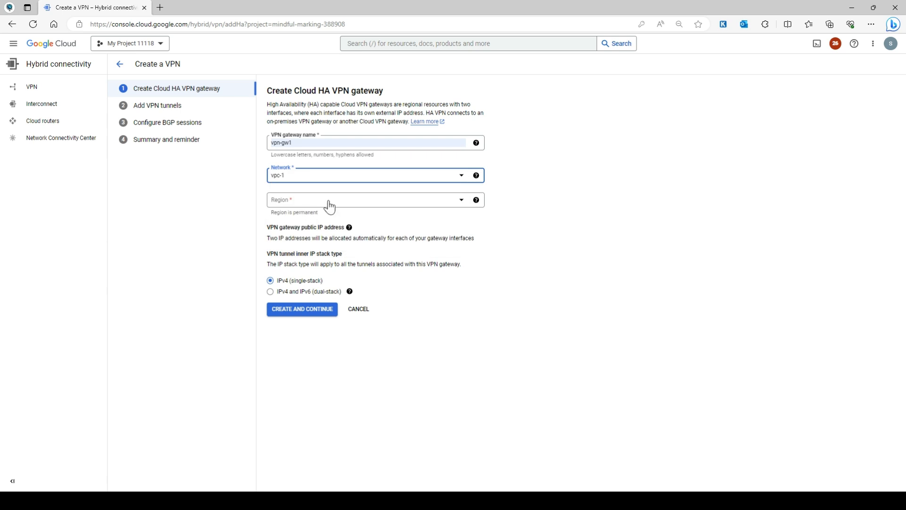
left_click(330, 203)
scroll(342, 252, "down", 10)
scroll(342, 245, "down", 2)
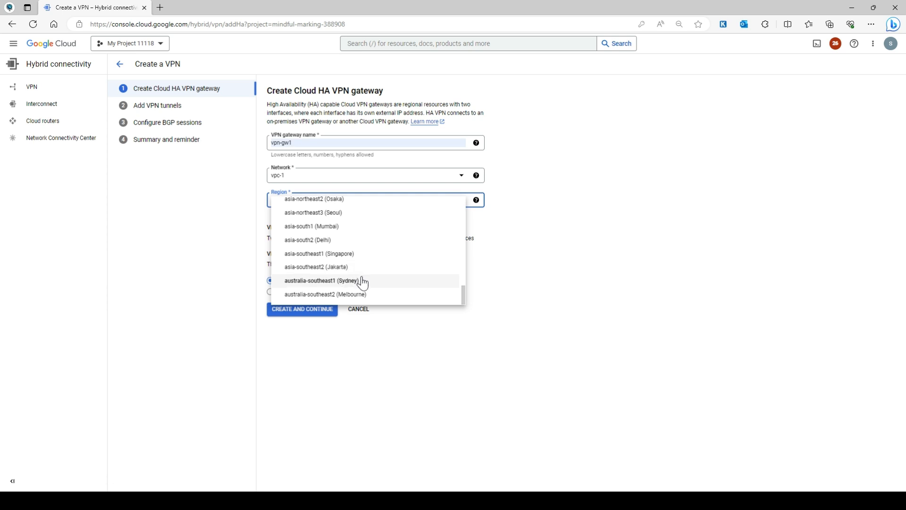
left_click(305, 240)
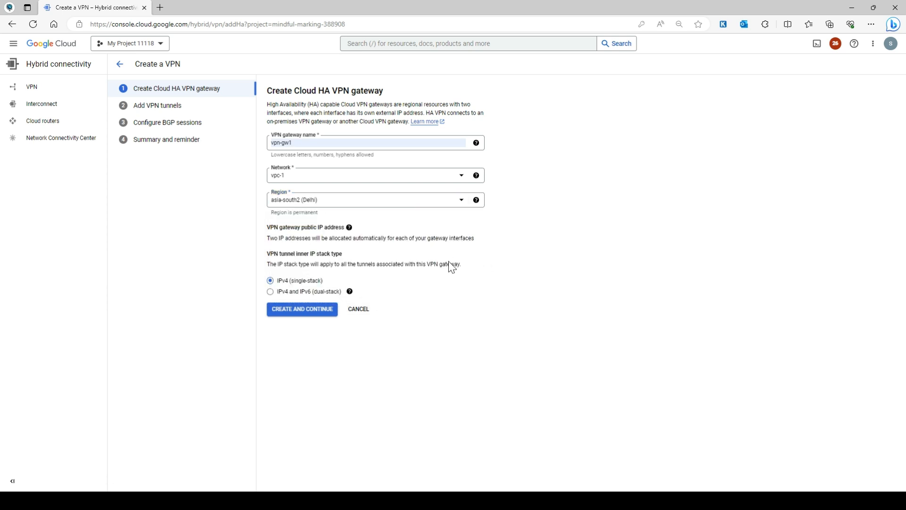
left_click(349, 292)
left_click(421, 311)
left_click(289, 313)
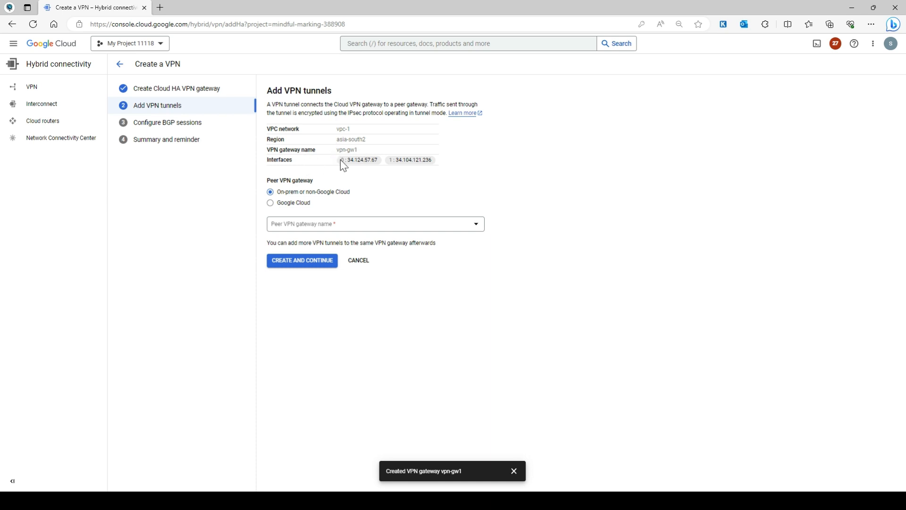
Step: Wait for vpn-gw1 to finish creating and the Add VPN tunnels step to load
mouse_move(163, 489)
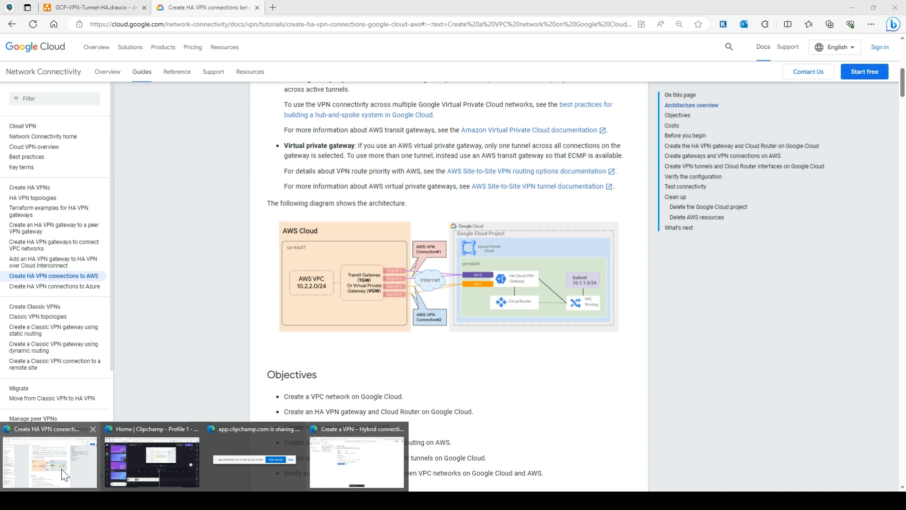
left_click(51, 469)
left_click(94, 8)
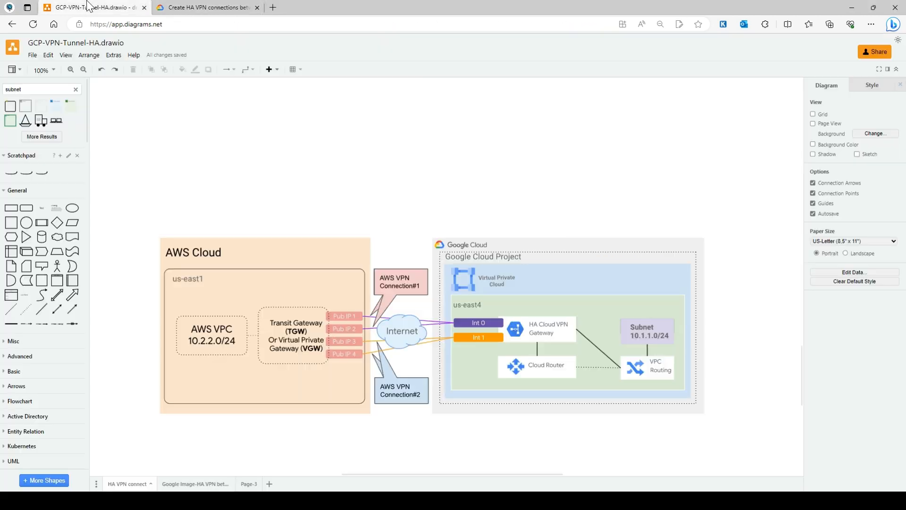
scroll(479, 368, "down", 4)
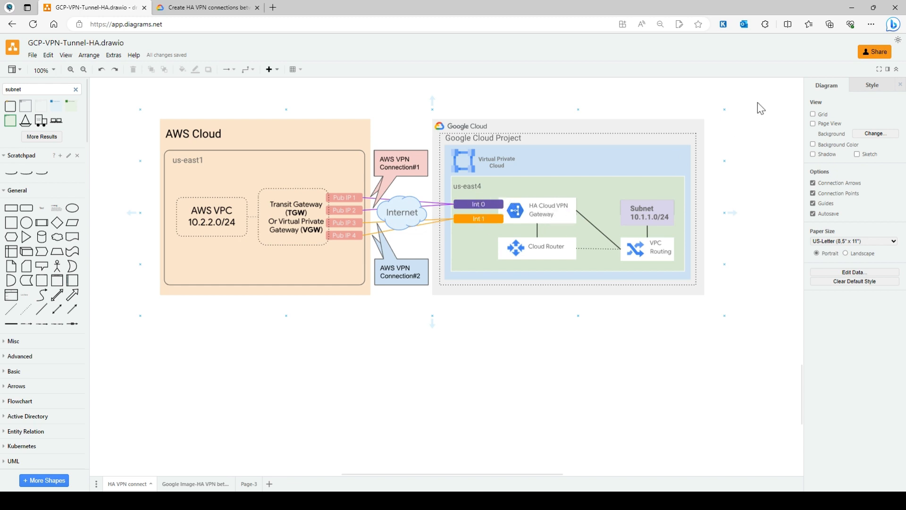
left_click(852, 8)
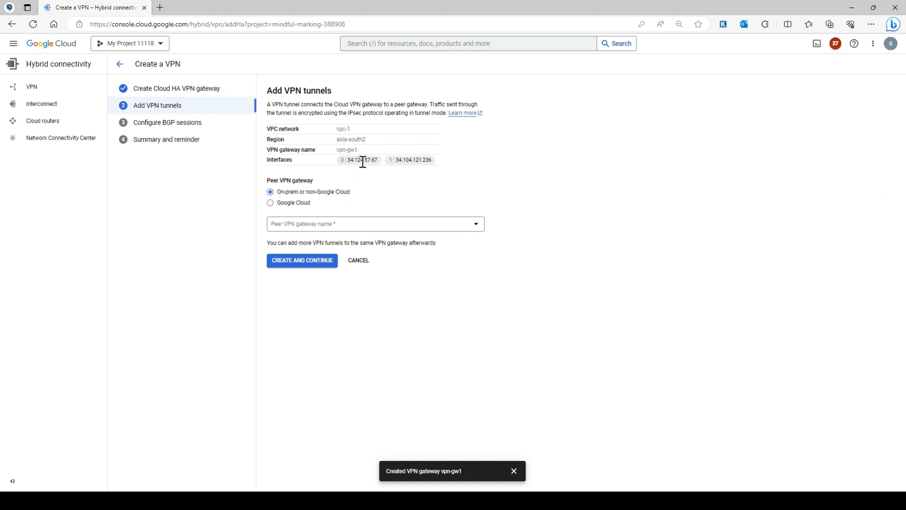
Step: Select vpn-gw1's interface IPs 34.124.57.67 and 34.104.121.236 from the Interfaces row
left_click_drag(349, 160, 437, 159)
left_click(399, 159)
left_click(476, 174)
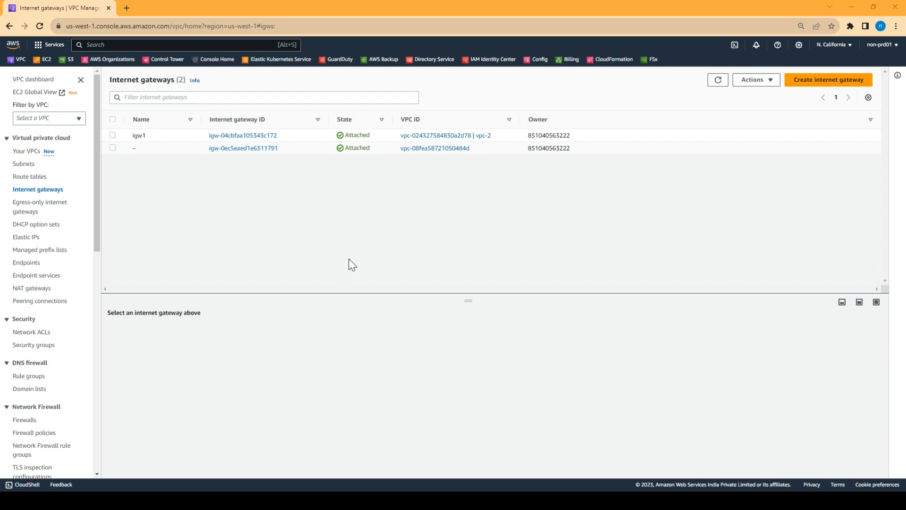
Step: Go to the Customer gateways list and start creating a new customer gateway
left_click_drag(466, 299, 471, 196)
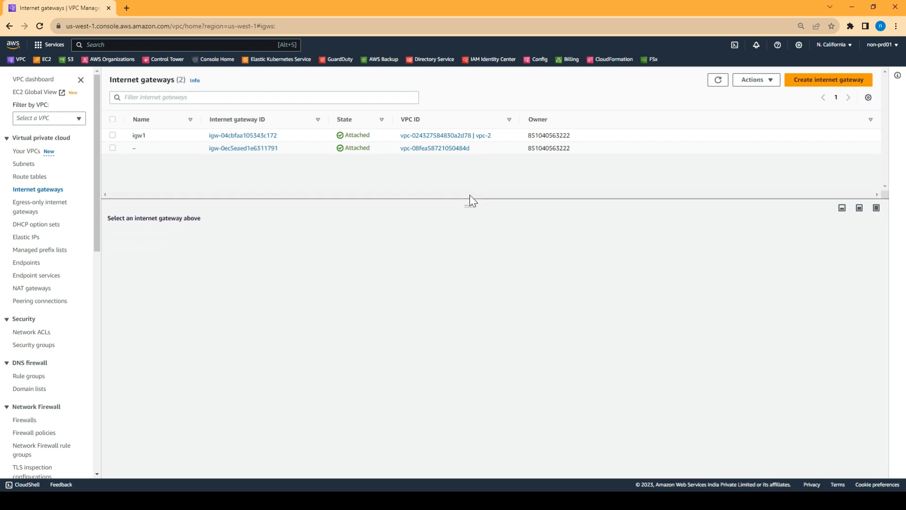
scroll(80, 277, "down", 1)
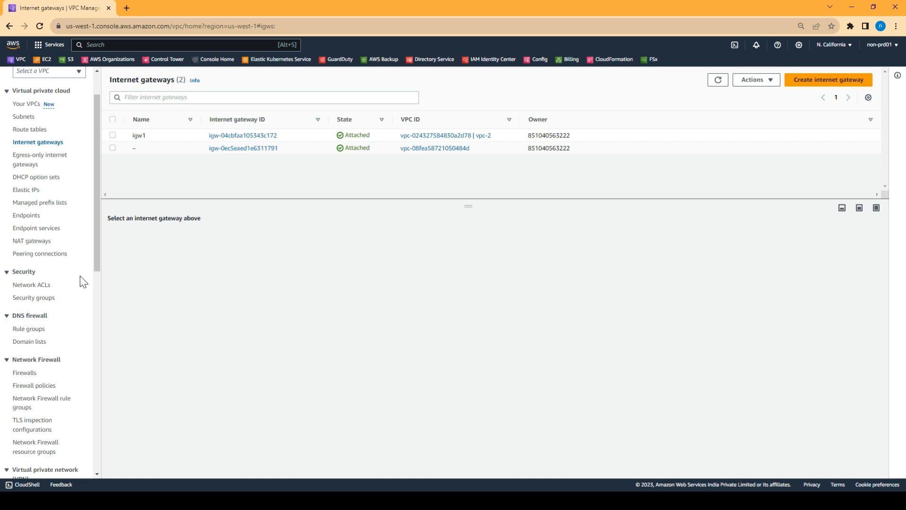
scroll(80, 280, "down", 6)
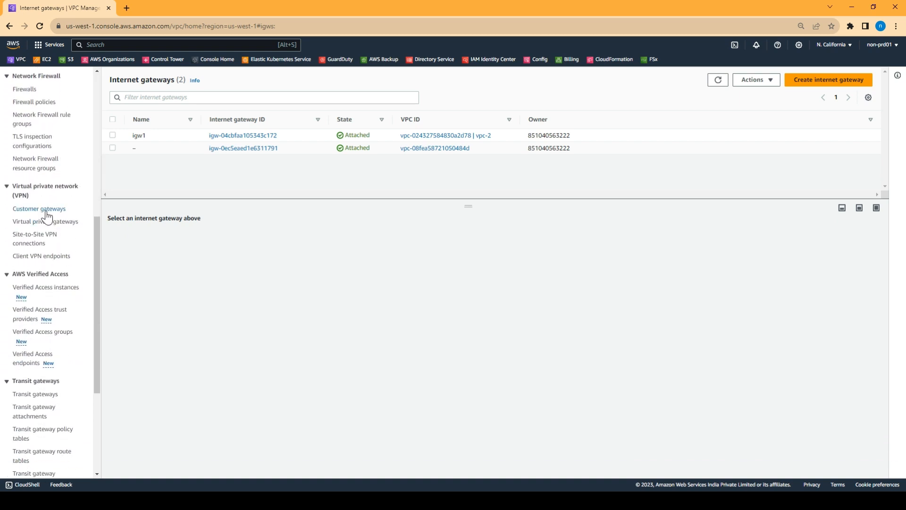
left_click(47, 211)
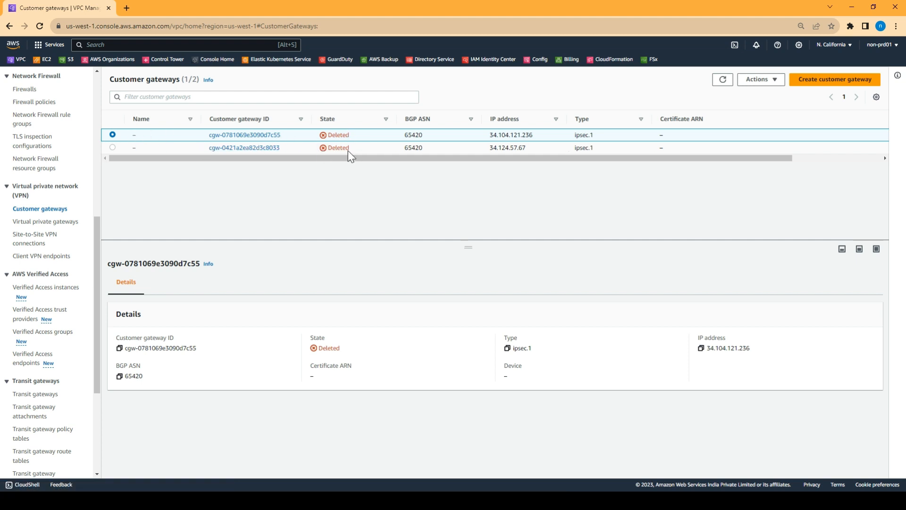
left_click(827, 85)
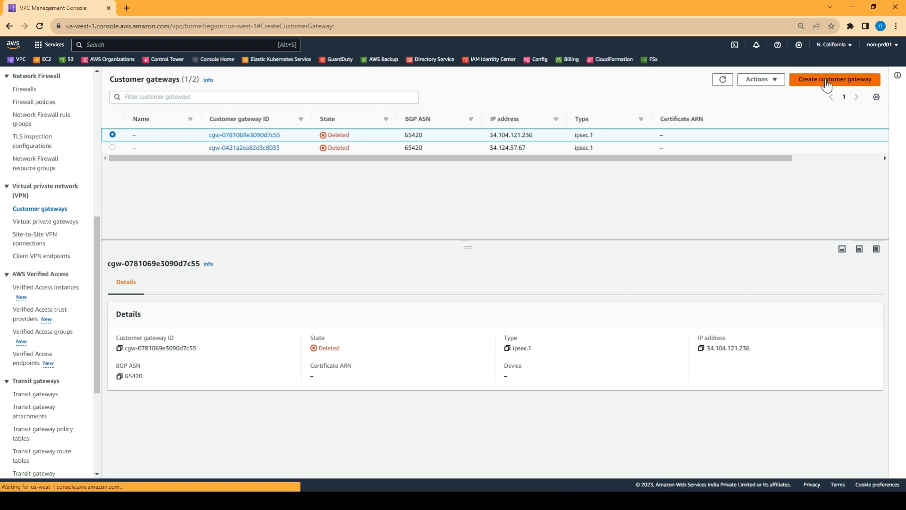
Step: Enter name tag cg1 and BGP ASN 65420, then switch to the Google Cloud window
left_click(52, 195)
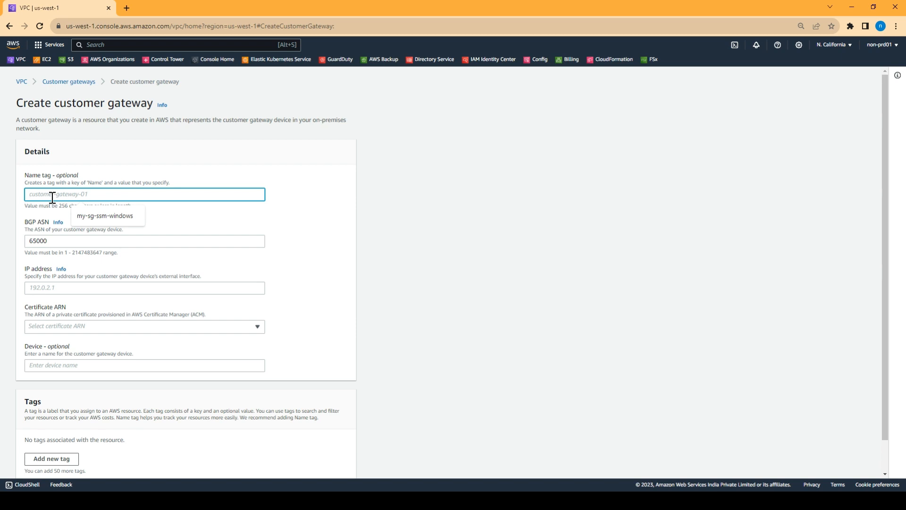
type("cg1")
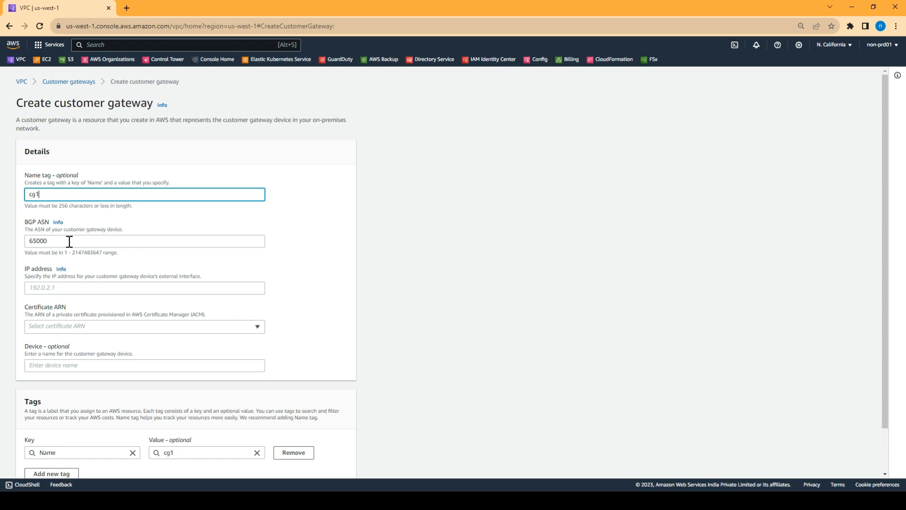
left_click(70, 242)
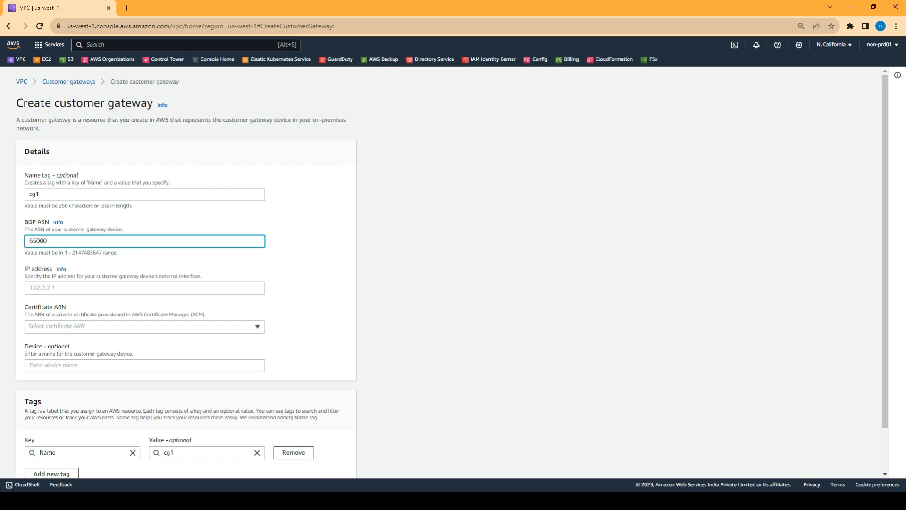
key("alt+Tab")
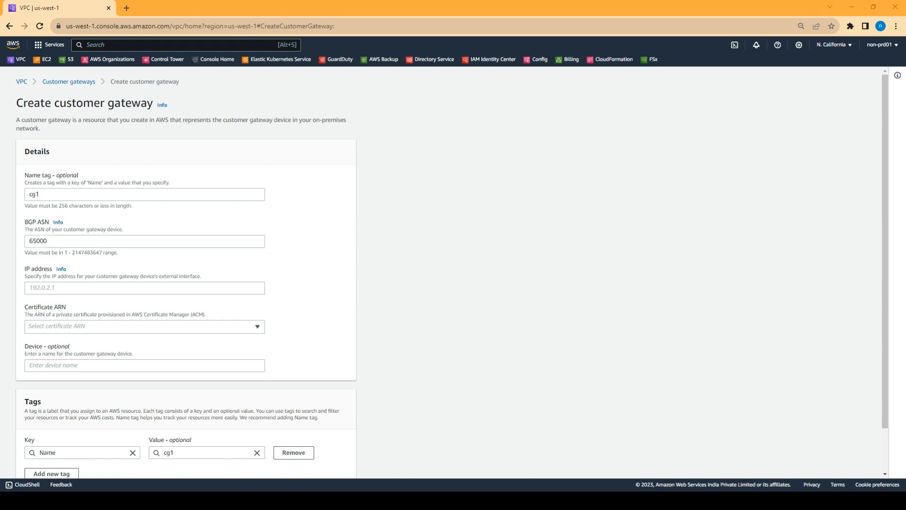
left_click_drag(63, 244, 7, 242)
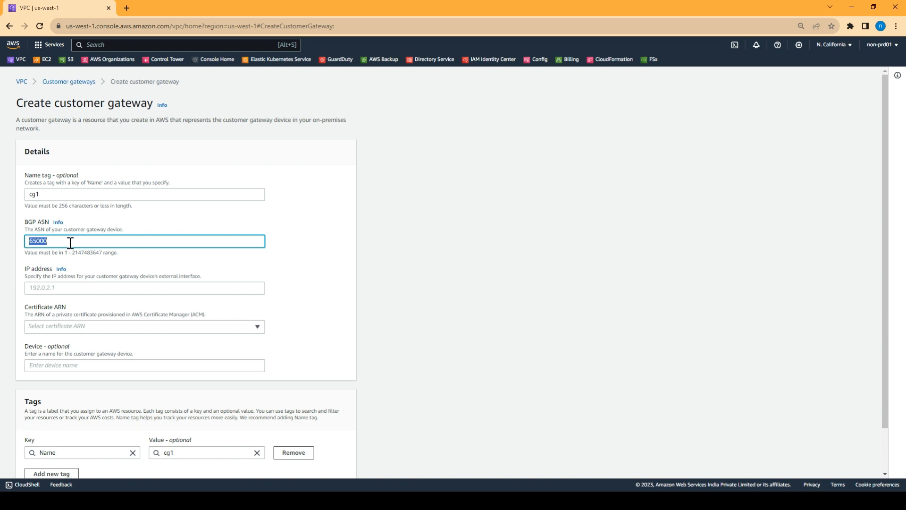
type("65420")
left_click(168, 500)
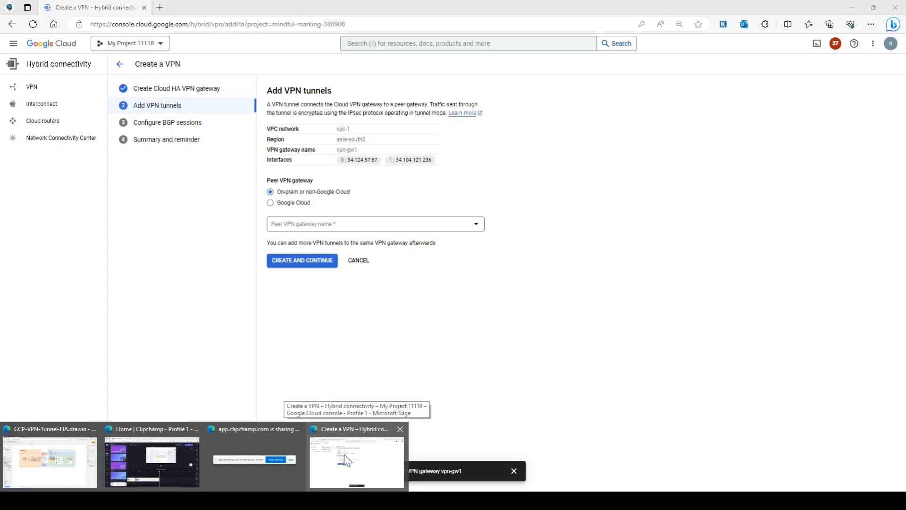
left_click(255, 447)
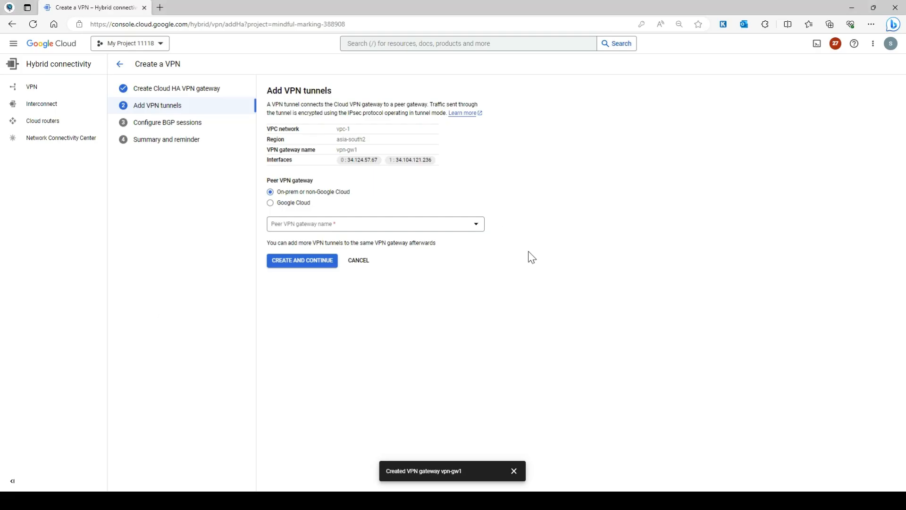
Step: Check cloudrouter-gcp's Google ASN 65420 in a new Cloud Routers tab, then return to AWS
middle_click(52, 123)
left_click(221, 6)
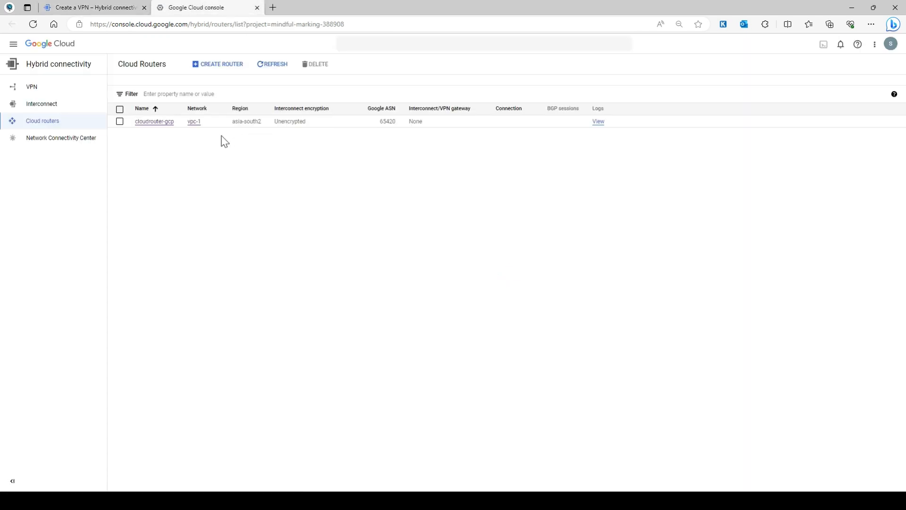
left_click_drag(397, 121, 379, 126)
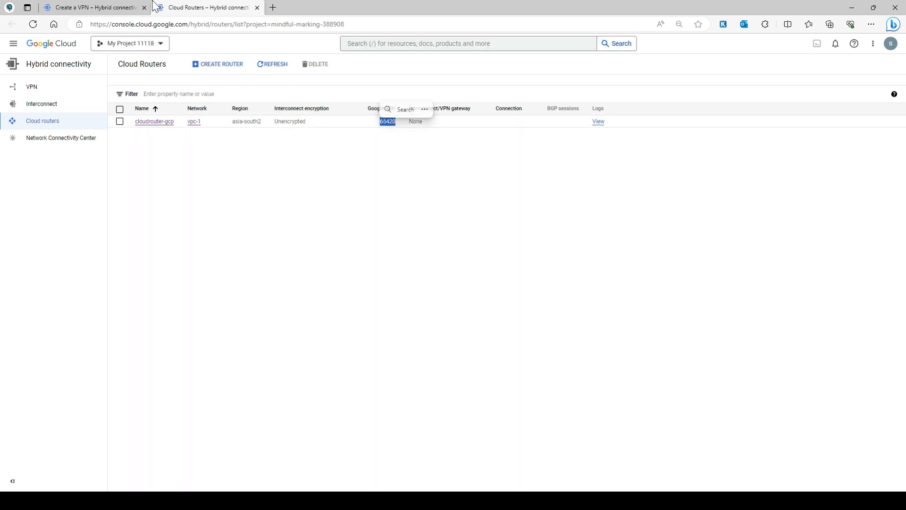
left_click(130, 7)
left_click(849, 8)
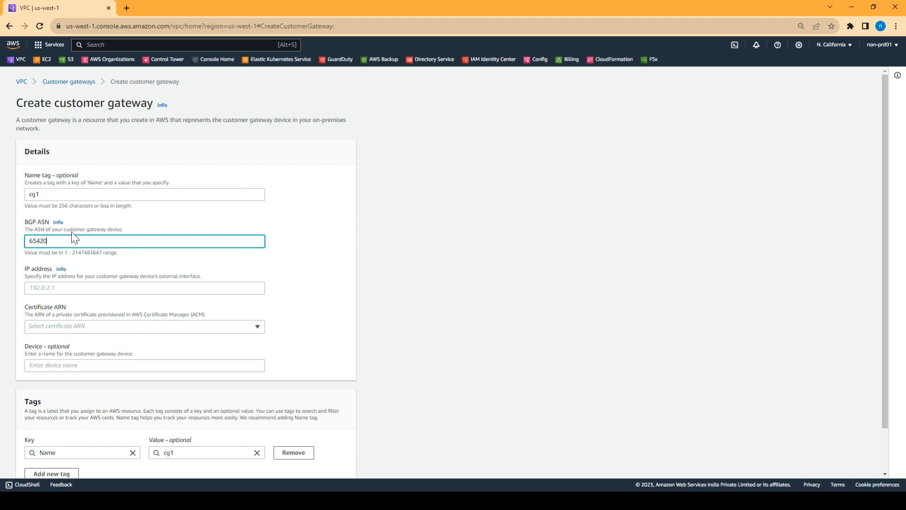
Step: Paste Google interface 0's IP 34.124.57.67 as the gateway IP address and create cg1
left_click_drag(123, 229, 21, 228)
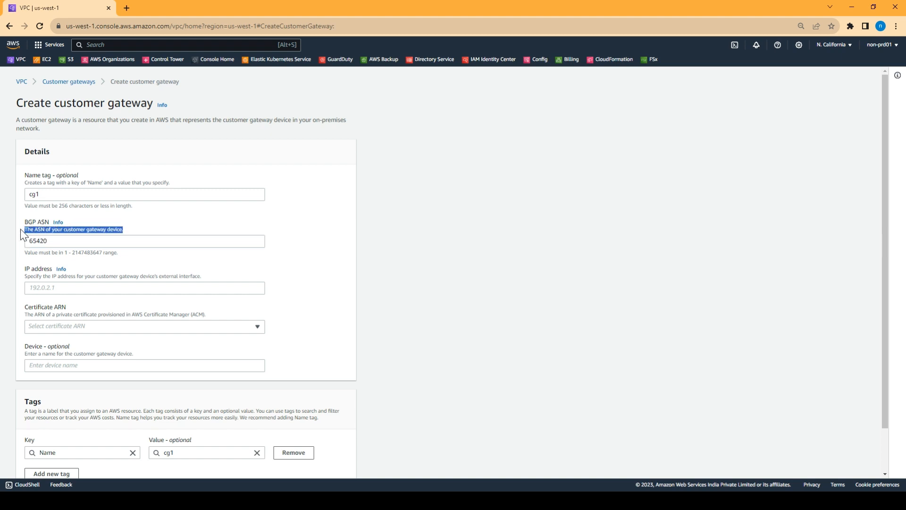
left_click(58, 243)
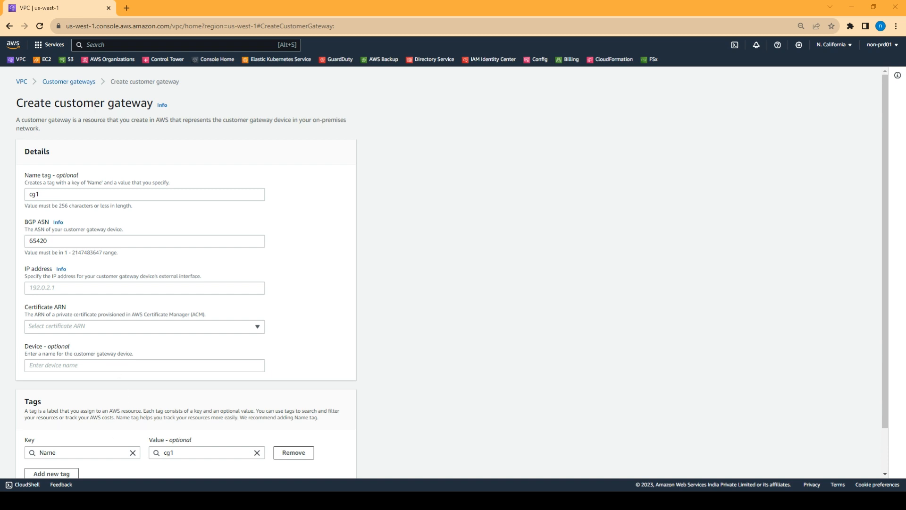
mouse_move(170, 476)
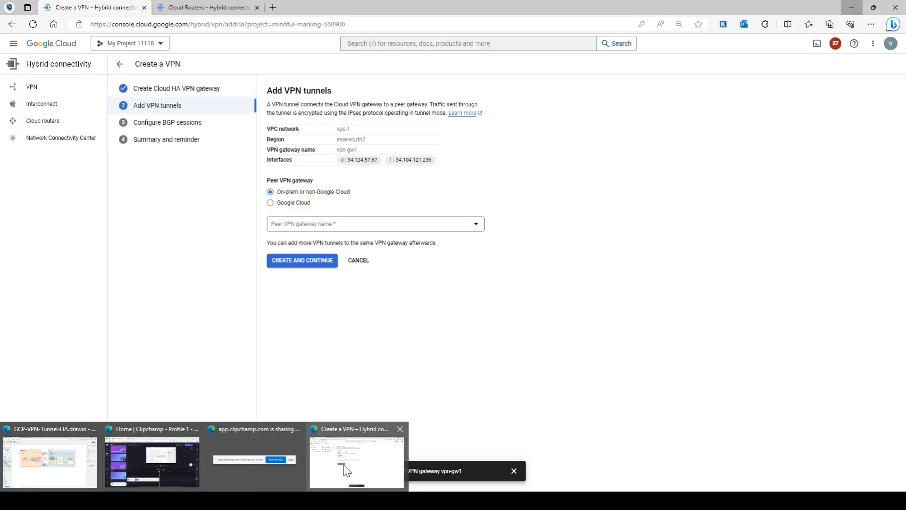
left_click(356, 462)
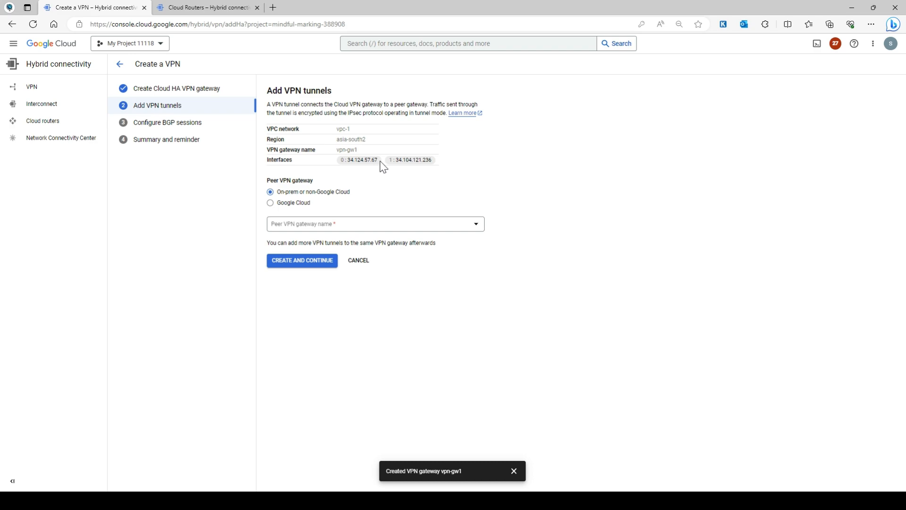
left_click(852, 8)
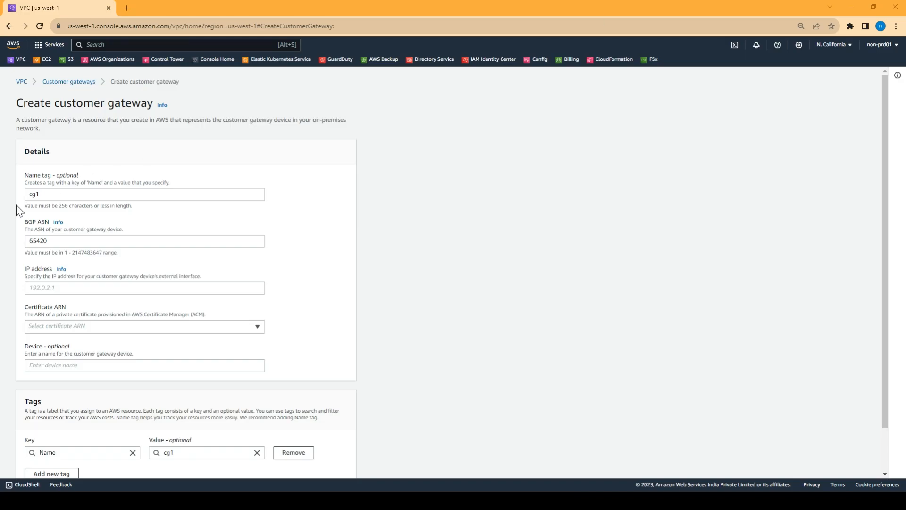
left_click(67, 288)
type("34.124.57.67")
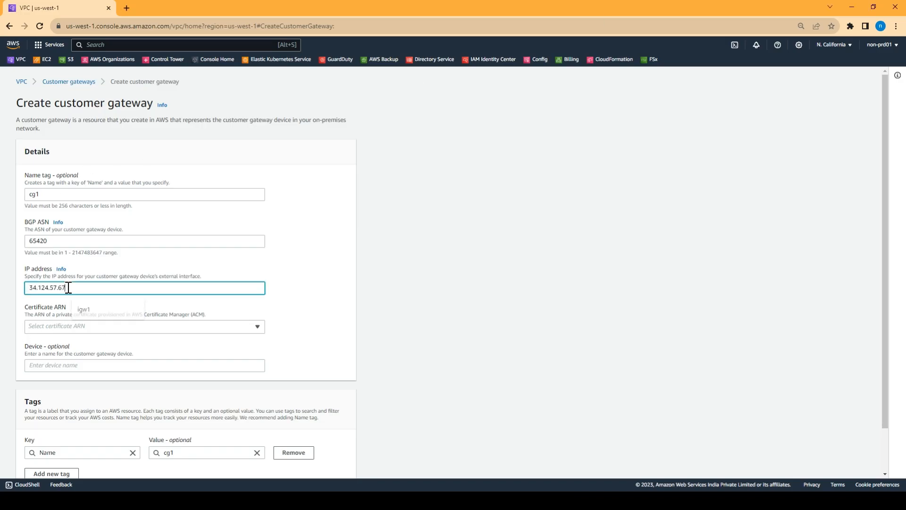
left_click(345, 253)
scroll(272, 300, "down", 2)
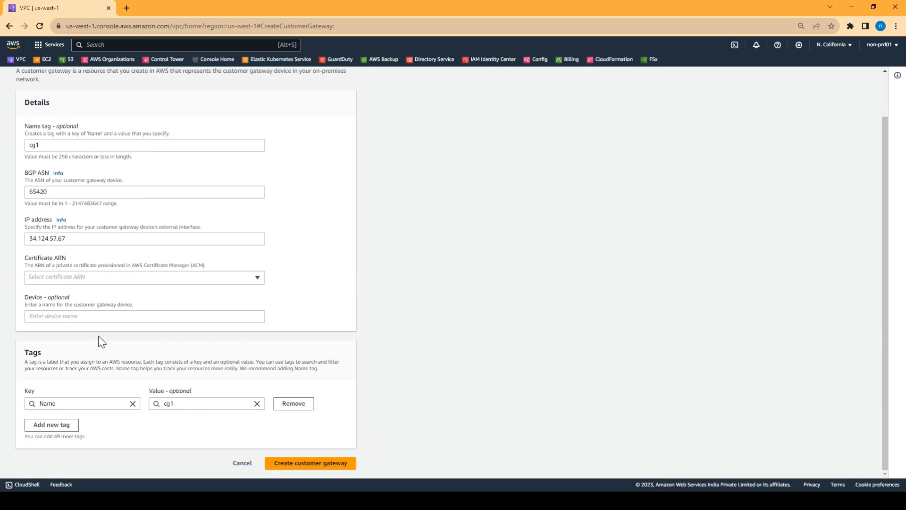
left_click(320, 467)
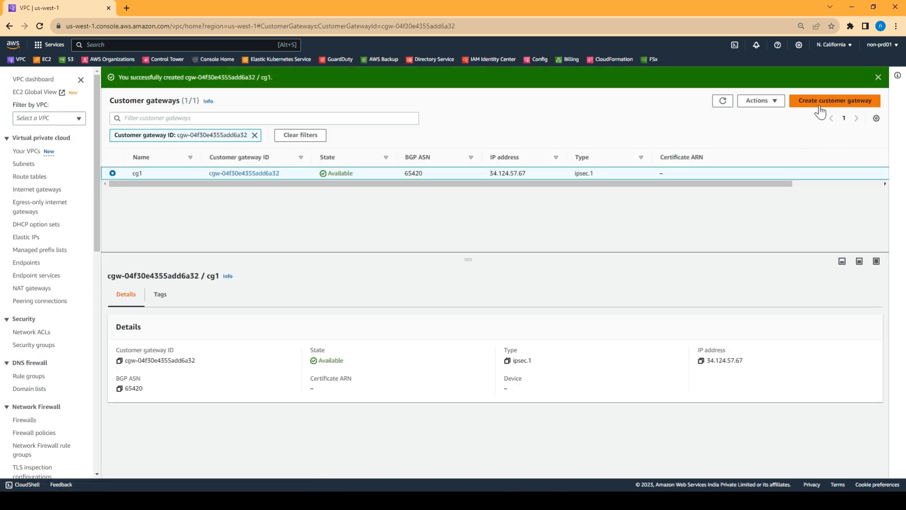
Step: Start a second customer gateway named cg2 with BGP ASN 65420, then go back to Google Cloud
left_click(816, 102)
left_click(50, 194)
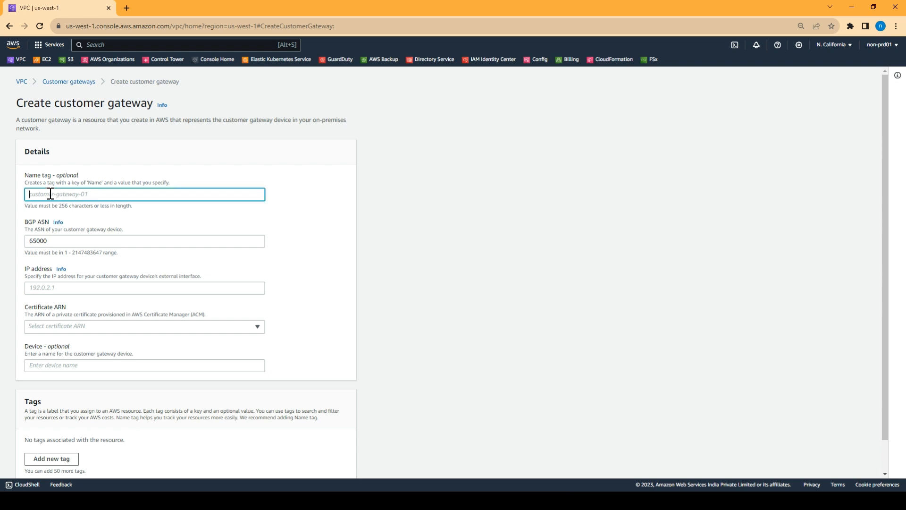
type("cg2")
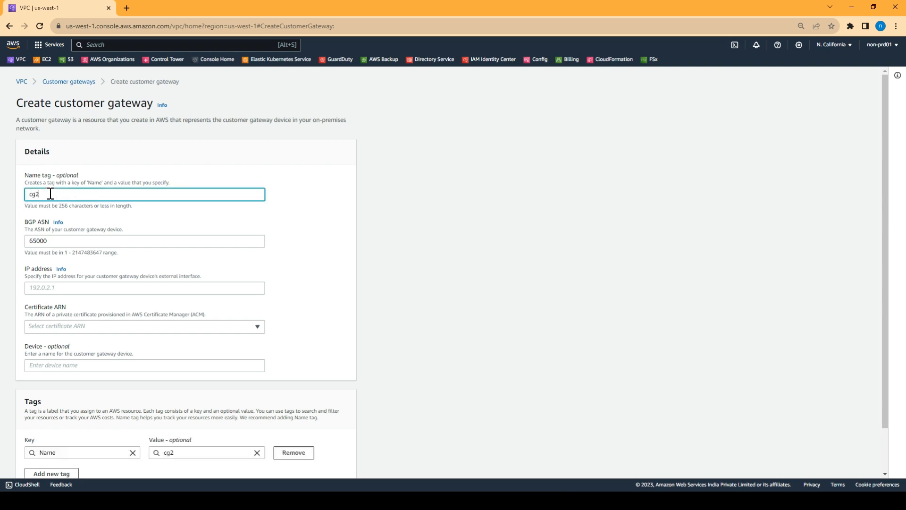
left_click_drag(60, 240, 23, 242)
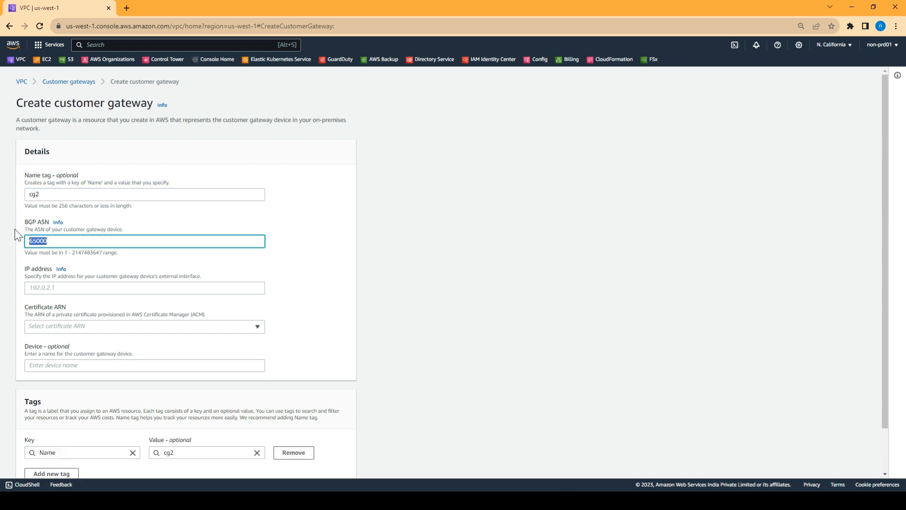
type("65420")
key("alt+Tab")
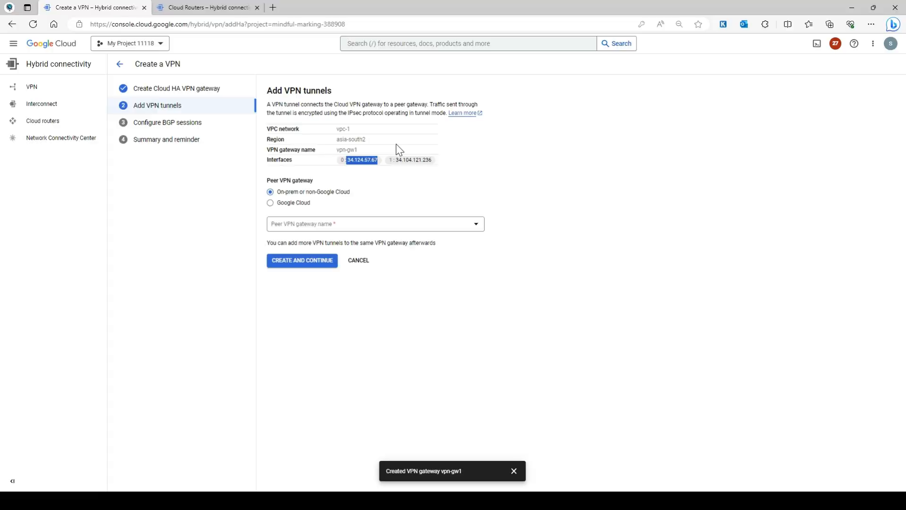
Step: Copy VPN interface 1's IP address 34.104.121.236 from the Google Cloud window
left_click(435, 162)
left_click_drag(435, 163, 333, 160)
key("alt+Tab")
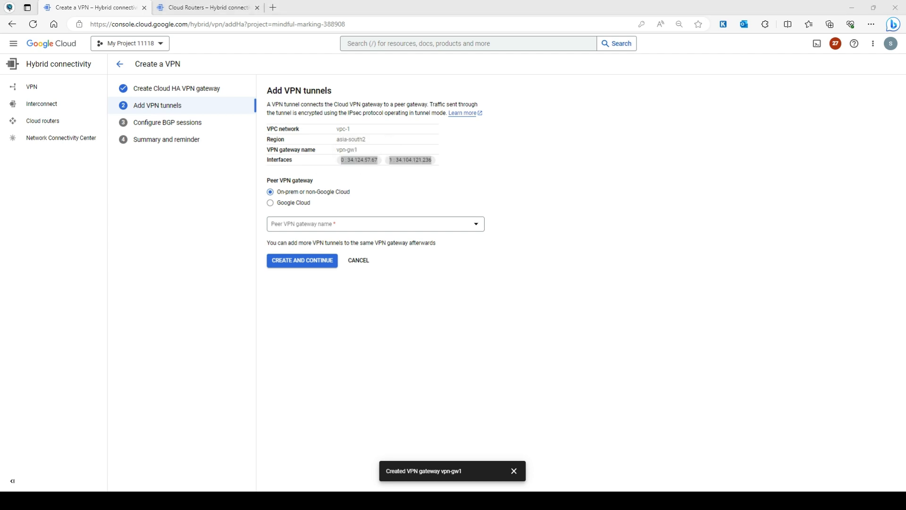
key("alt+Tab")
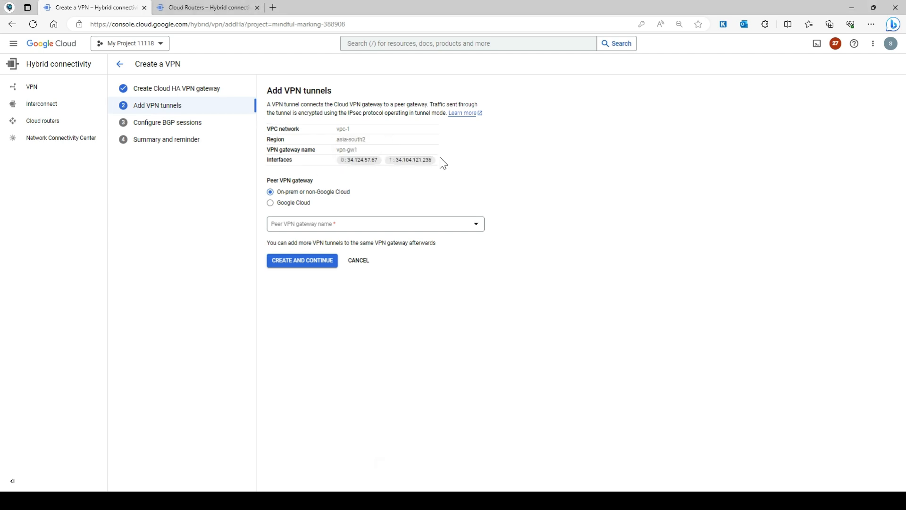
key("alt+Tab")
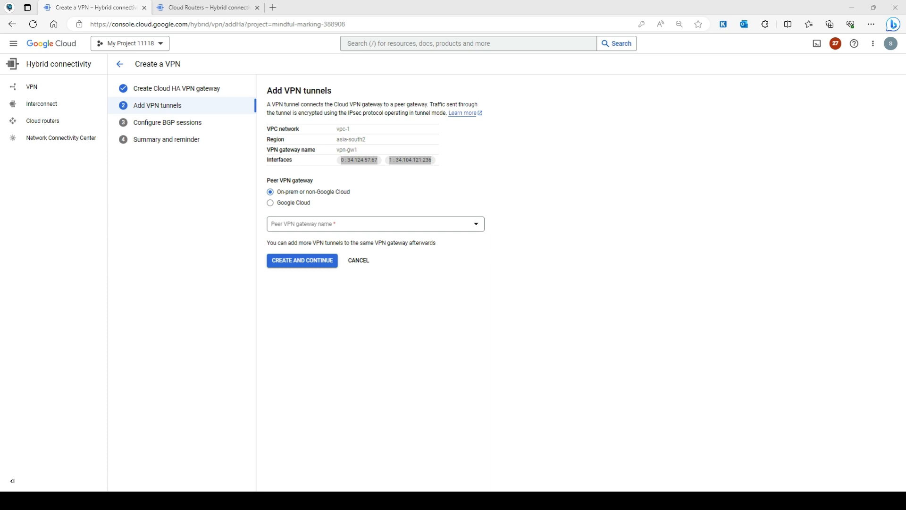
left_click(406, 187)
left_click_drag(431, 160, 395, 160)
key("ctrl+c")
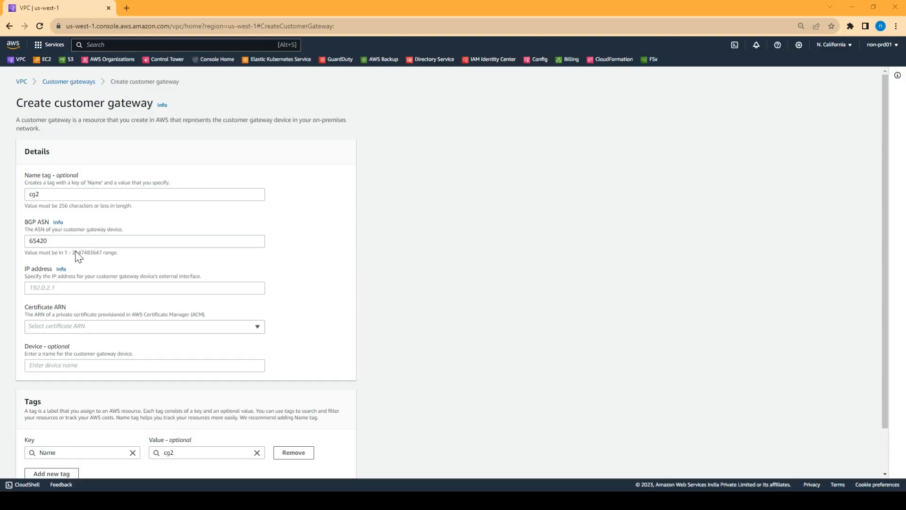
Step: Paste 34.104.121.236 into the IP address field and create customer gateway cg2
left_click(47, 288)
key("ctrl+v")
left_click(31, 287)
key("BackSpace")
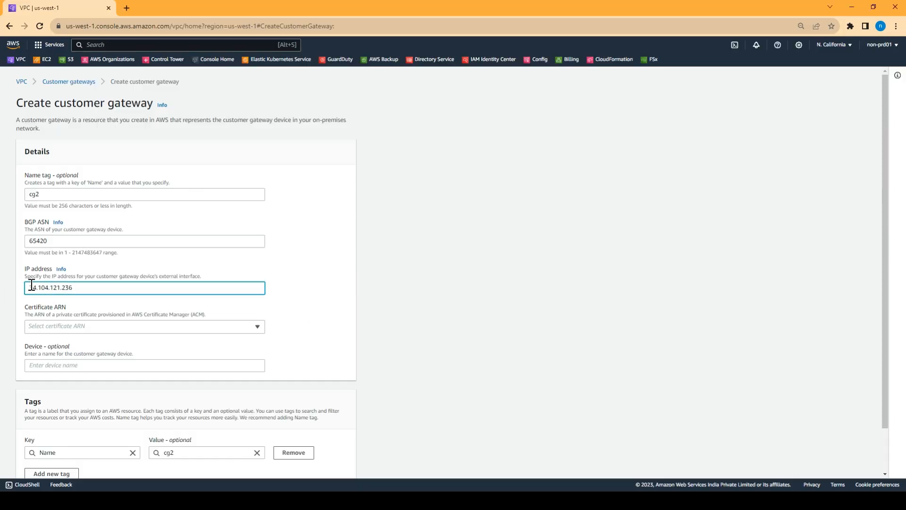
type("3")
left_click(334, 325)
scroll(285, 316, "down", 1)
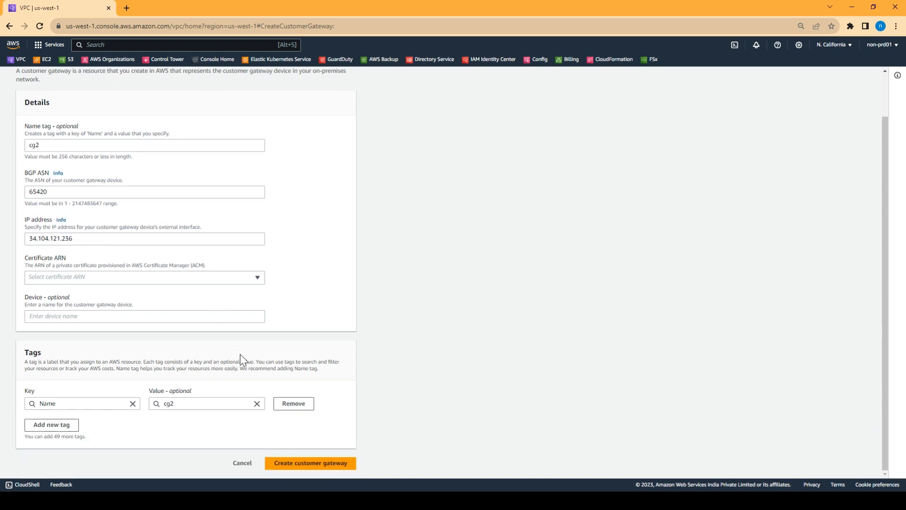
left_click(309, 463)
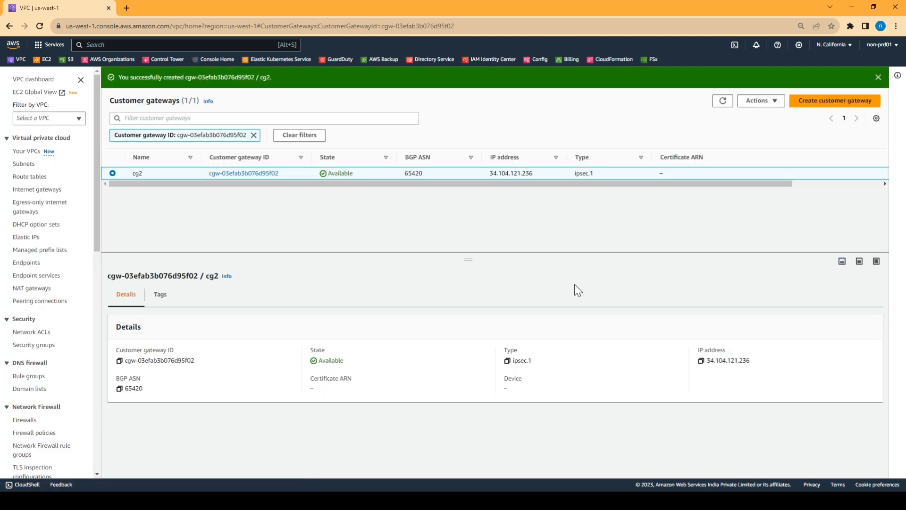
Step: Clear the ID filter and sort customer gateways by name to verify cg2 with ASN 65420
left_click(253, 135)
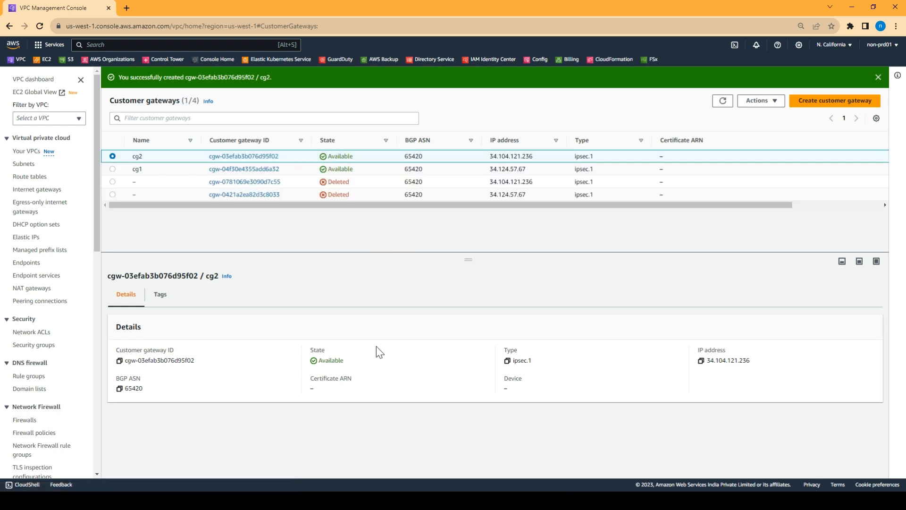
left_click(170, 141)
left_click(170, 140)
double_click(128, 388)
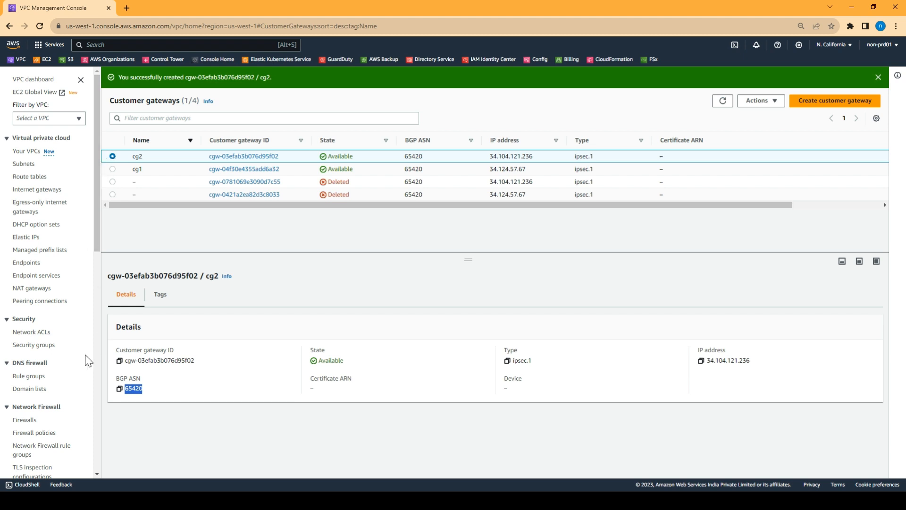
left_click_drag(94, 203, 93, 314)
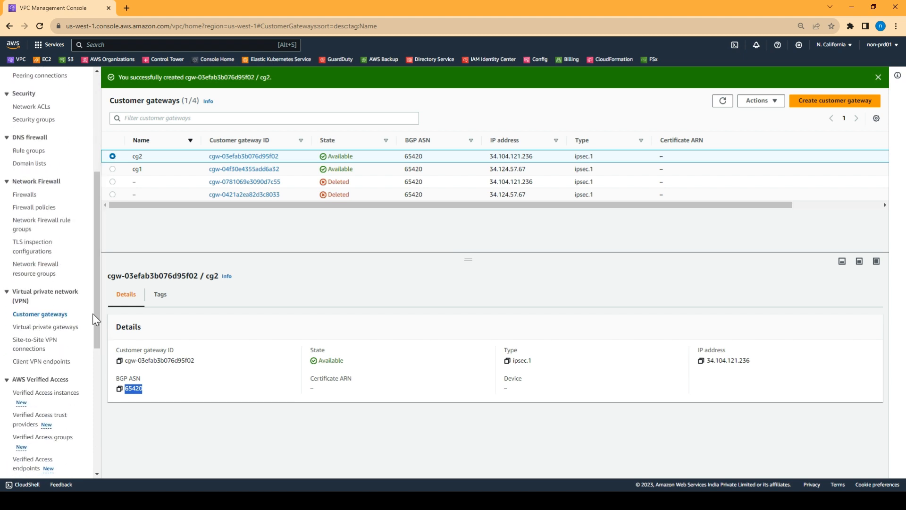
left_click(47, 332)
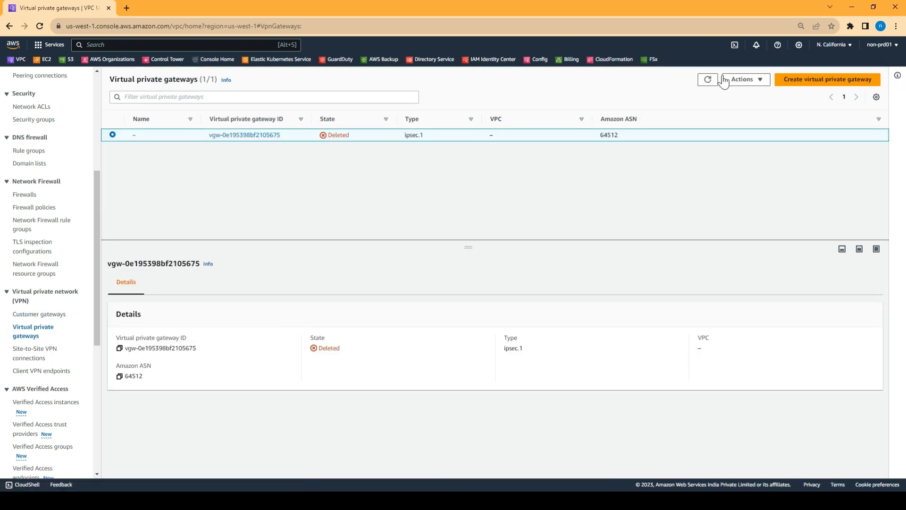
Step: Create virtual private gateway vgw1, ending up with Amazon ASN 64512
left_click(819, 81)
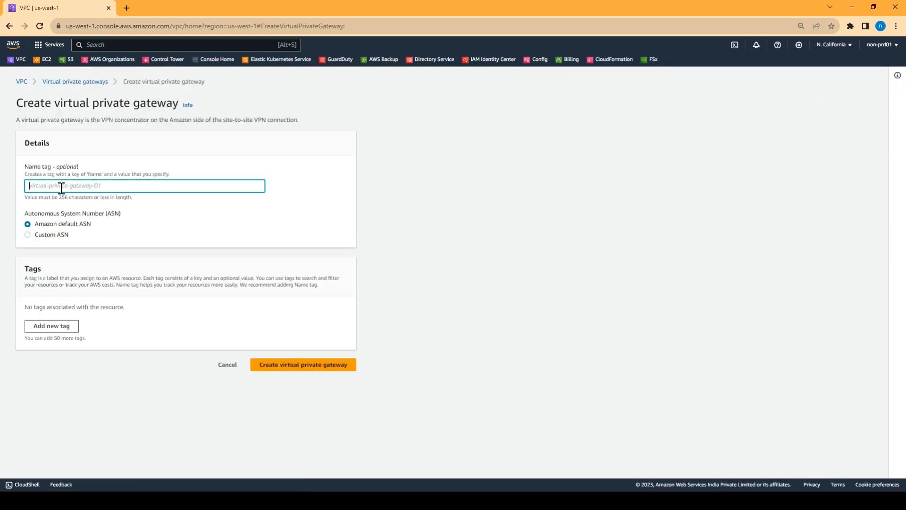
type("vg")
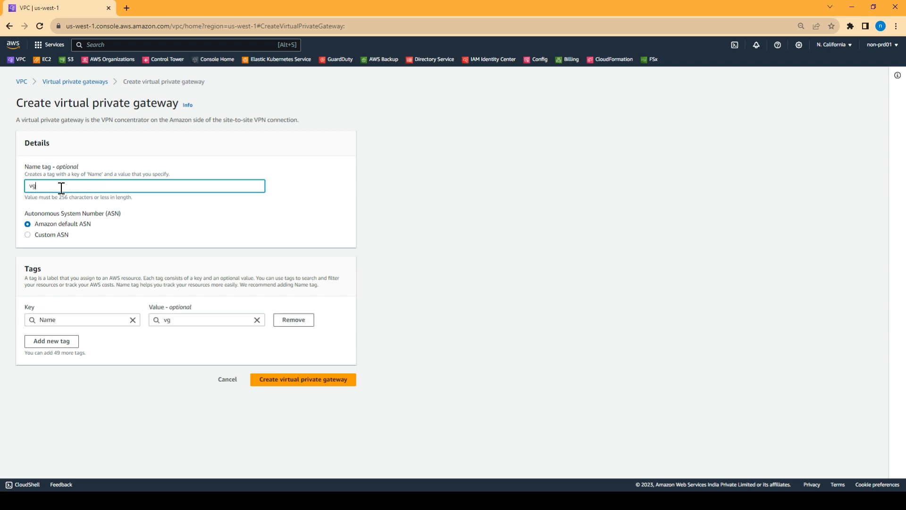
type("w1")
left_click(166, 235)
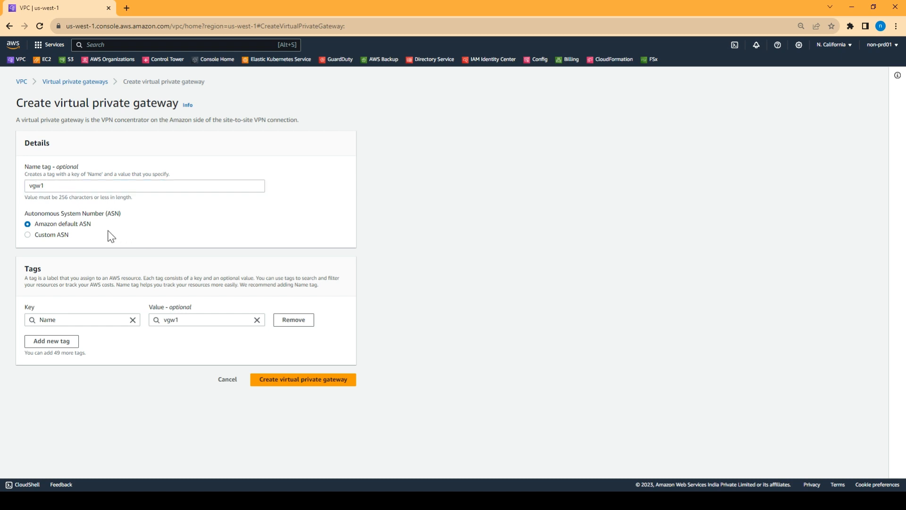
left_click(46, 235)
left_click(43, 265)
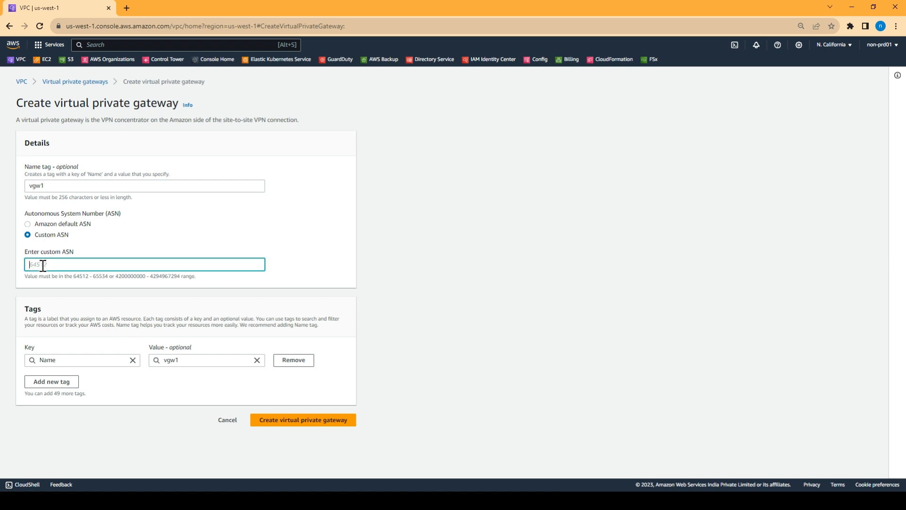
type("64512")
left_click(305, 420)
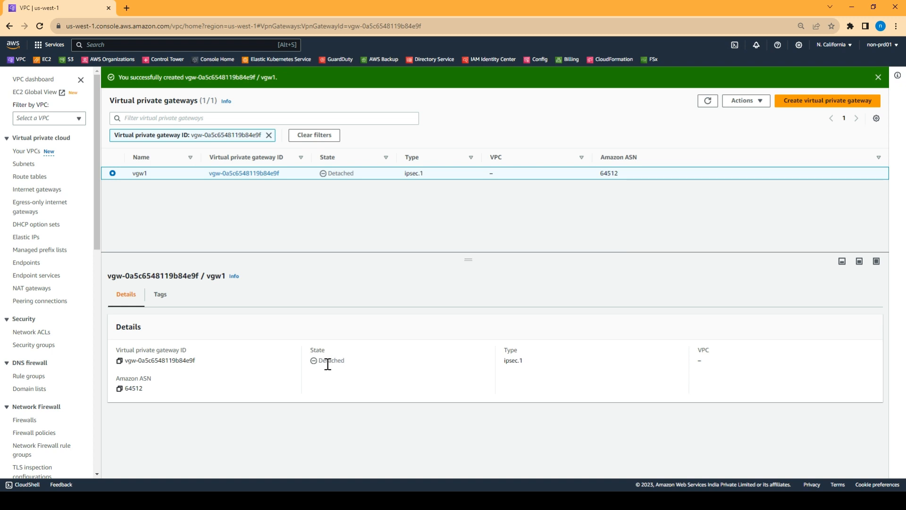
Step: Attach virtual private gateway vgw1 to vpc-2
left_click(758, 100)
left_click(762, 116)
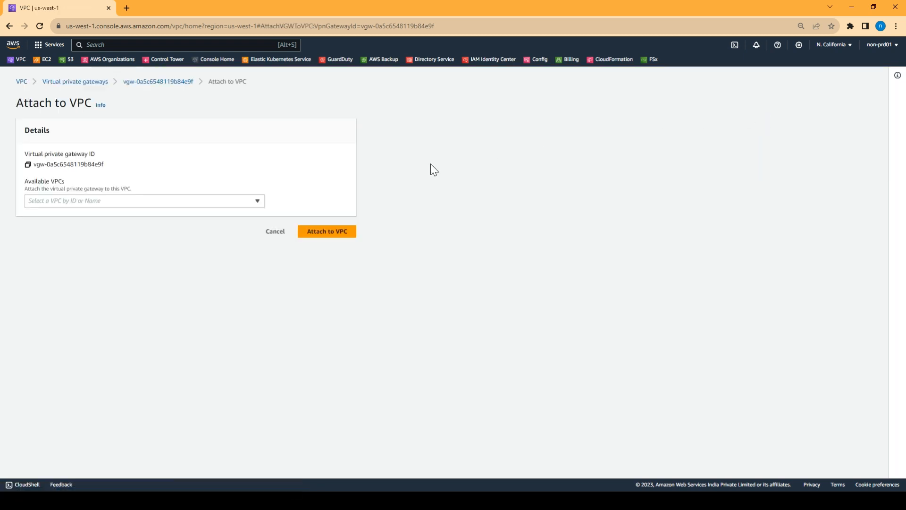
left_click(141, 202)
left_click(103, 242)
left_click(348, 233)
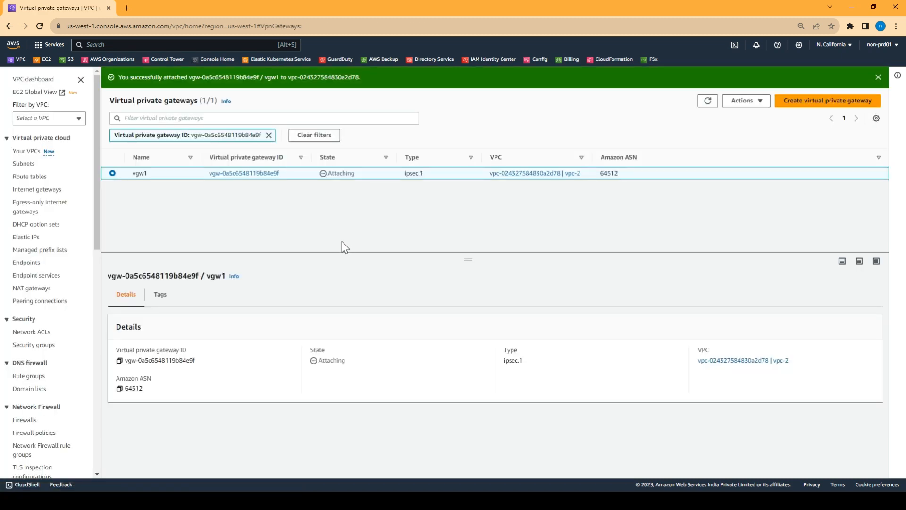
Step: Refresh the gateway list to track vgw1's attachment, then go to Route tables
left_click(703, 108)
left_click(701, 106)
left_click(701, 106)
left_click(701, 107)
left_click(708, 102)
left_click(709, 107)
left_click(39, 26)
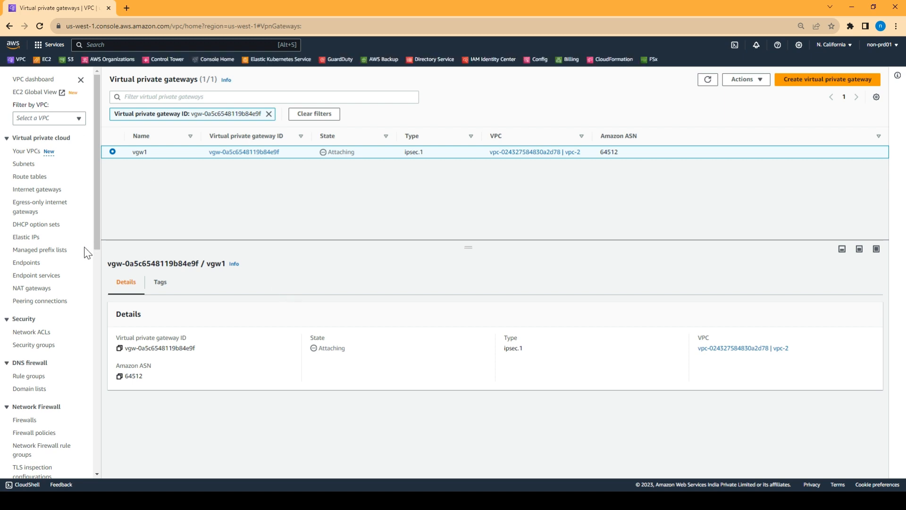
left_click(28, 176)
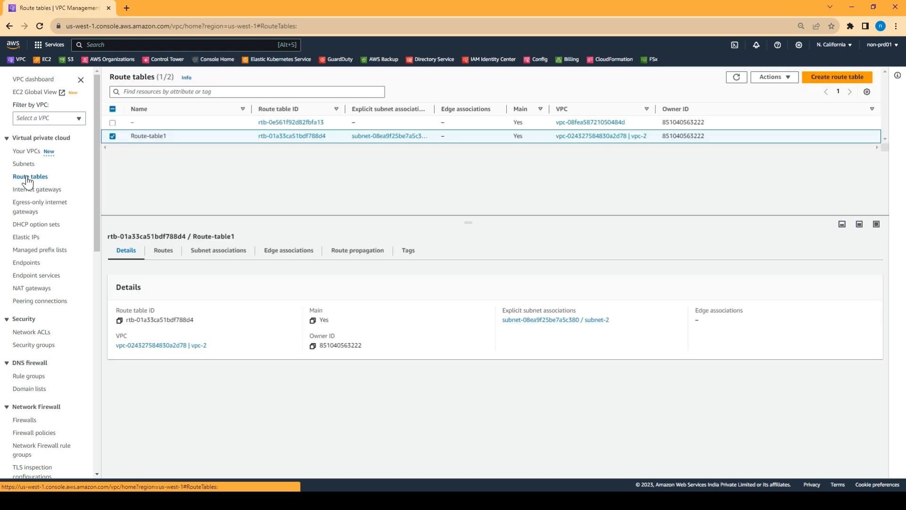
Step: Enable route propagation from vgw1 on Route-table1 and save
left_click(373, 256)
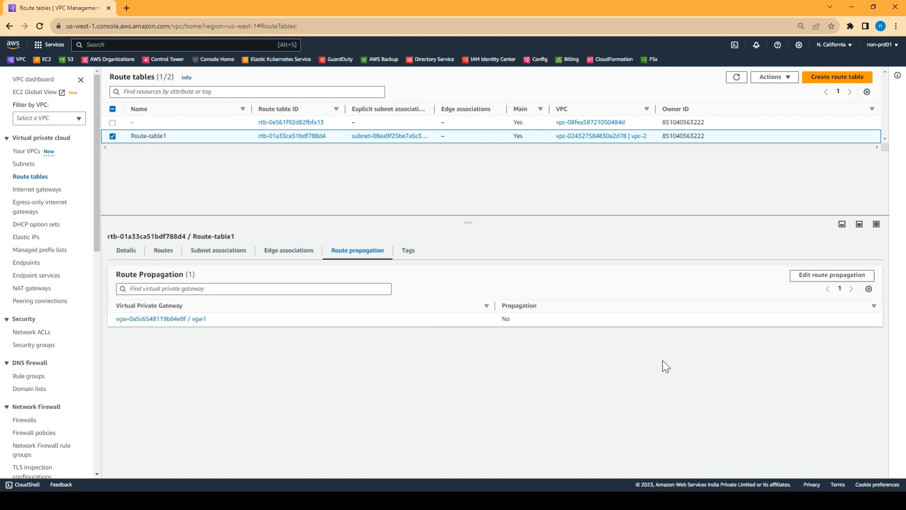
left_click(817, 277)
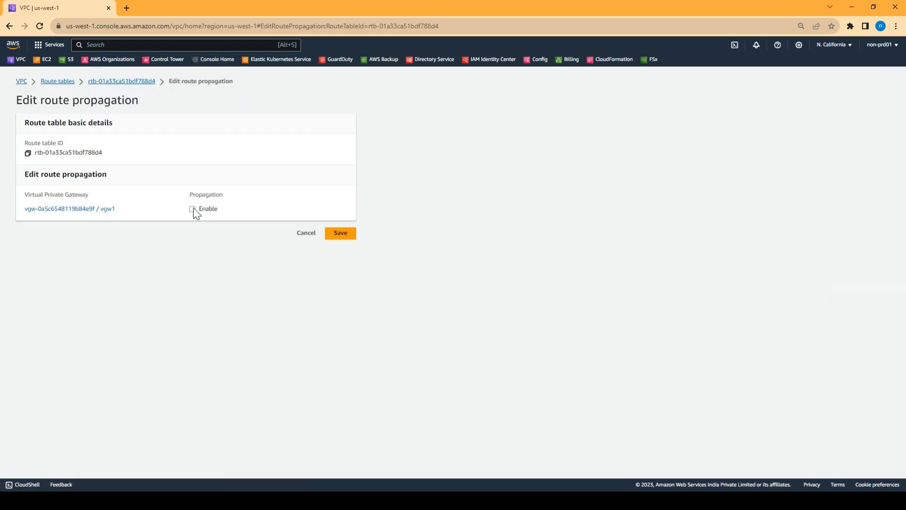
left_click(192, 210)
left_click(341, 233)
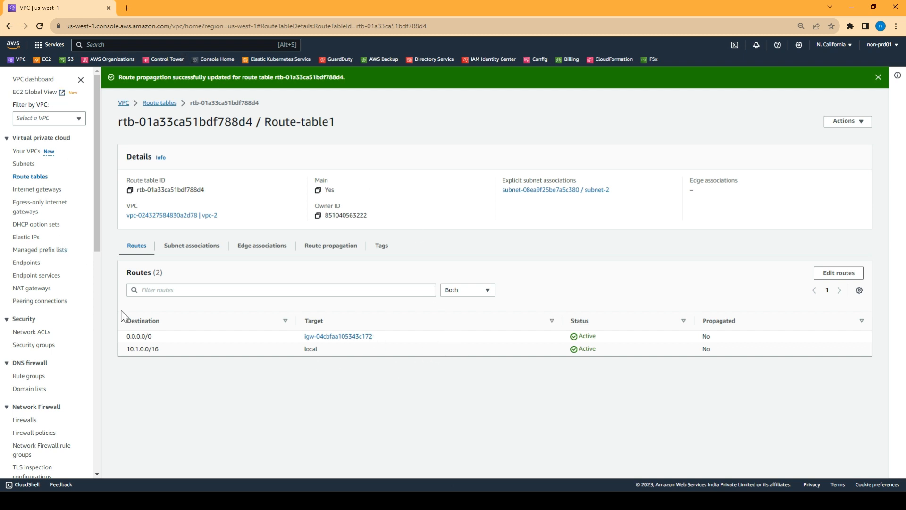
Step: Reopen Route-table1's details to confirm propagation from vgw1 shows Yes
left_click(336, 247)
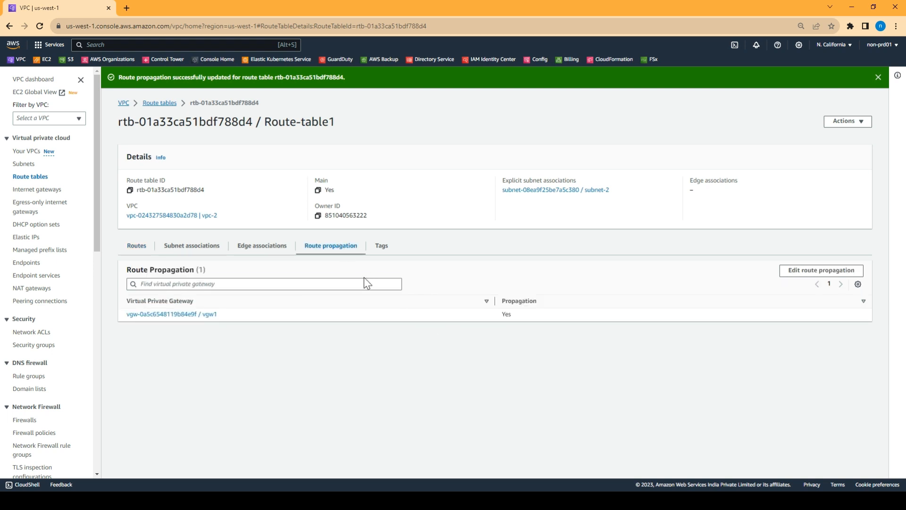
left_click(168, 107)
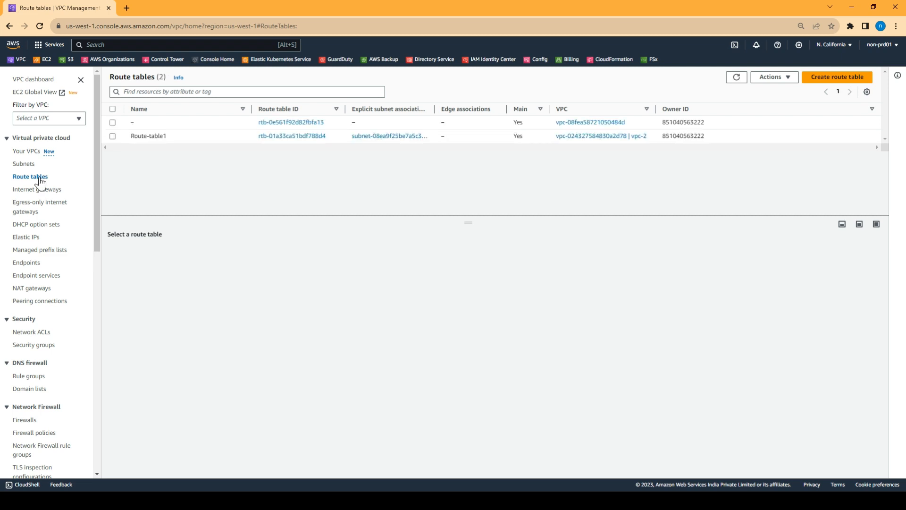
left_click(113, 136)
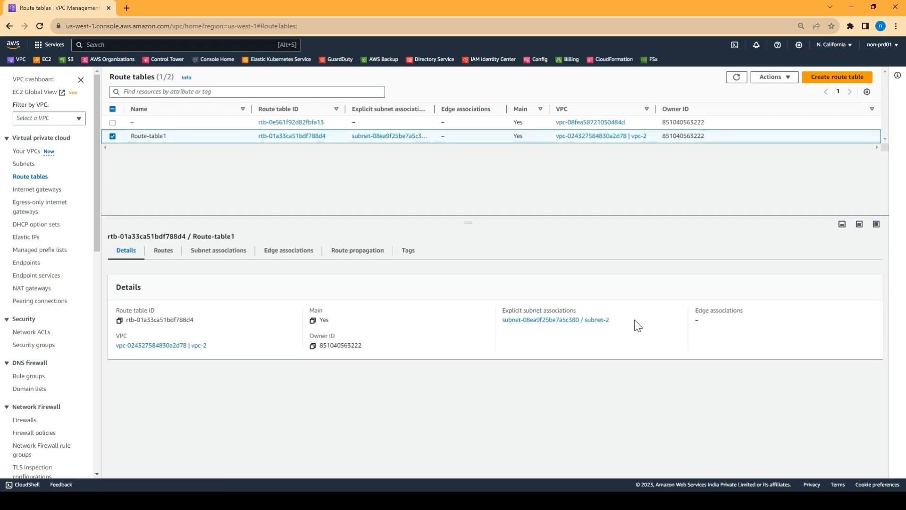
left_click(360, 251)
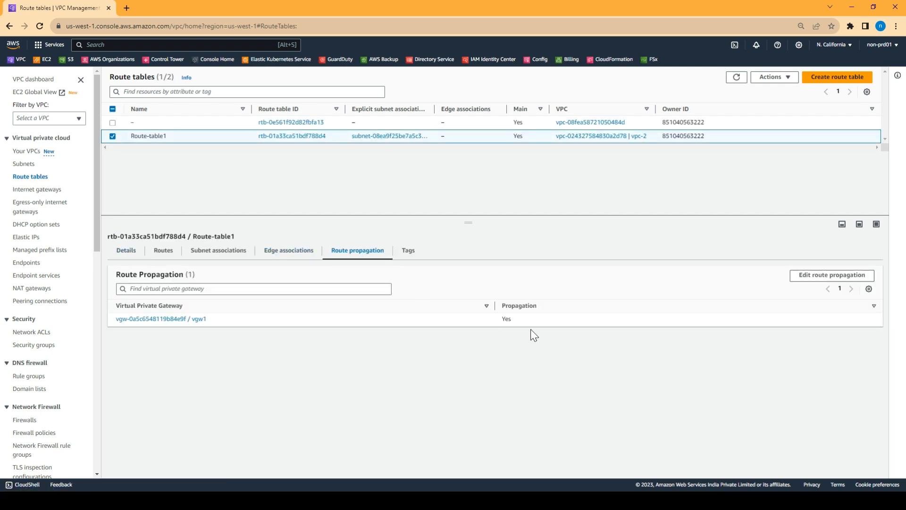
scroll(45, 268, "down", 2)
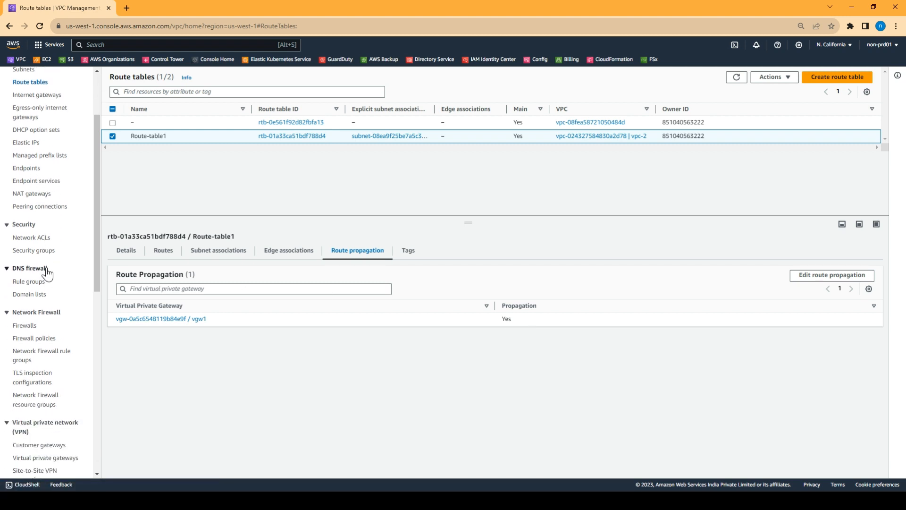
scroll(60, 282, "down", 3)
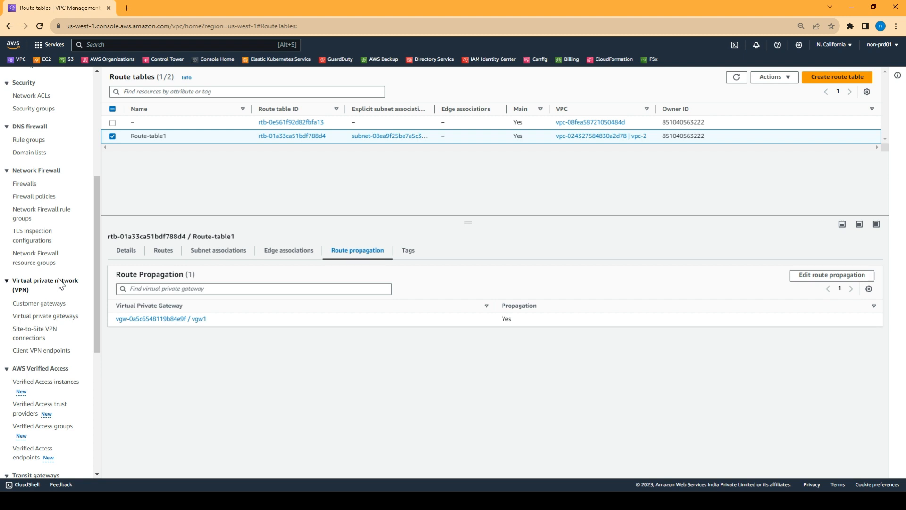
Step: Verify vgw1 shows Attached under Virtual private gateways, then open Site-to-Site VPN connections
left_click(44, 307)
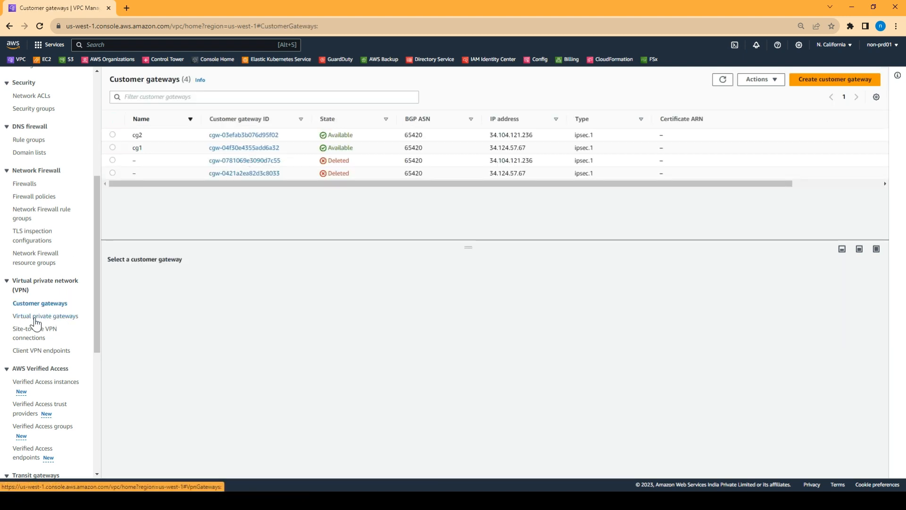
left_click(34, 320)
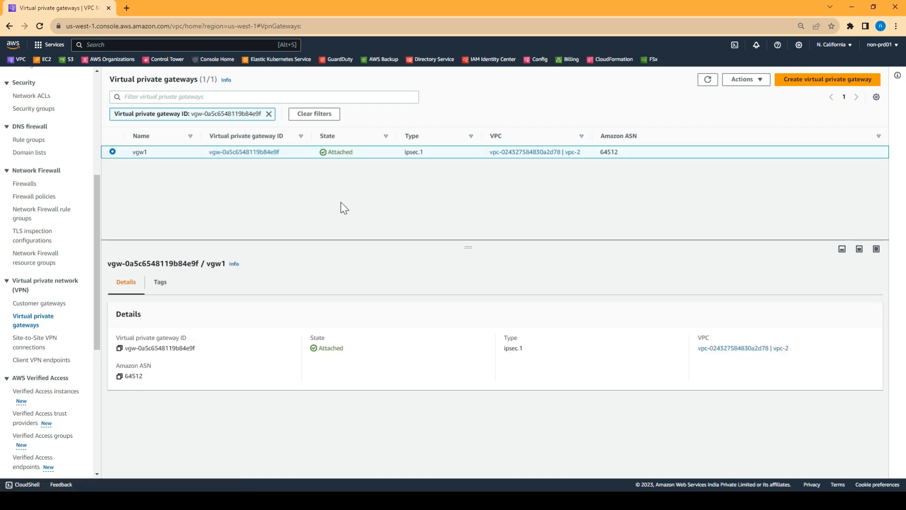
left_click(27, 343)
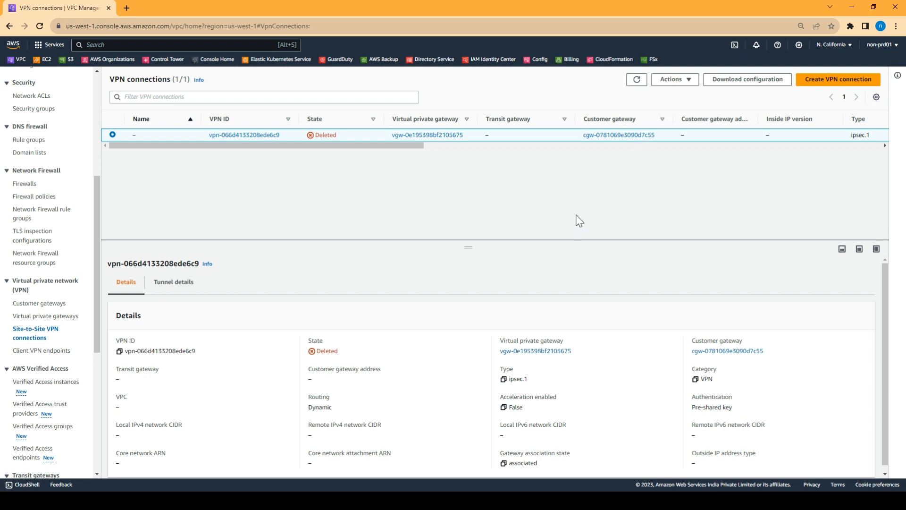
Step: Start a new VPN connection named vpn-aws1
left_click(838, 79)
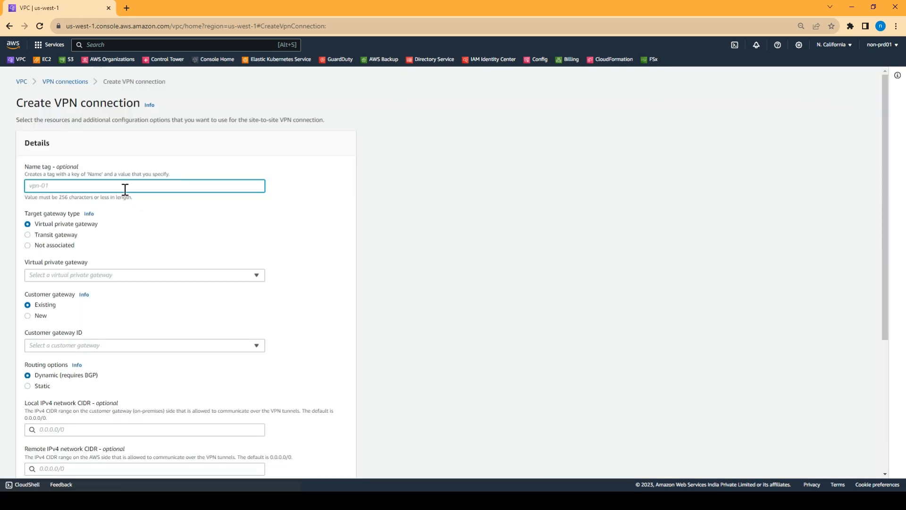
type("vpn-aws1")
scroll(95, 242, "down", 1)
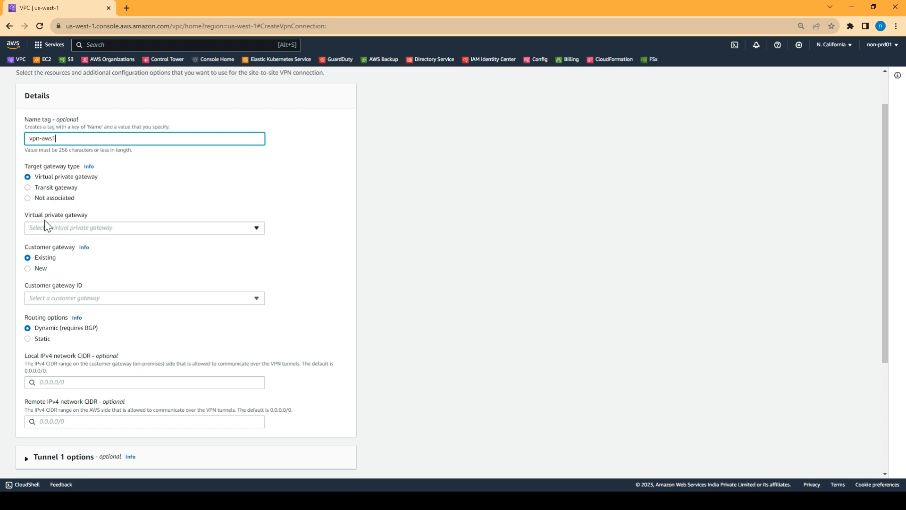
Step: Select virtual private gateway vgw1 and existing customer gateway cg1, keeping dynamic routing
left_click(103, 229)
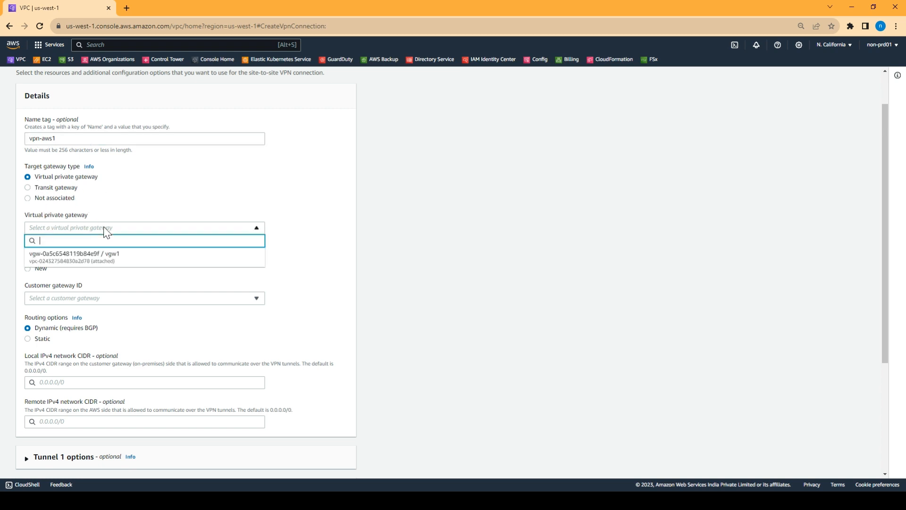
left_click(78, 260)
scroll(186, 285, "down", 2)
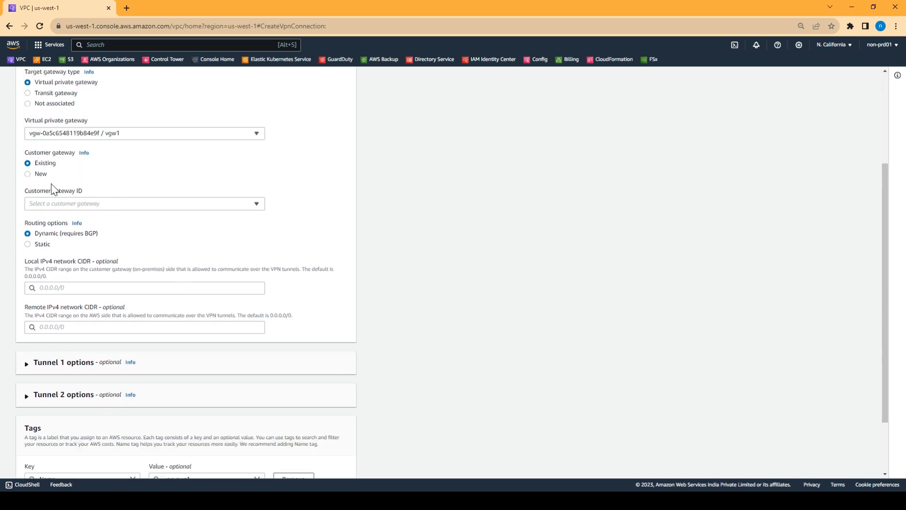
left_click(80, 203)
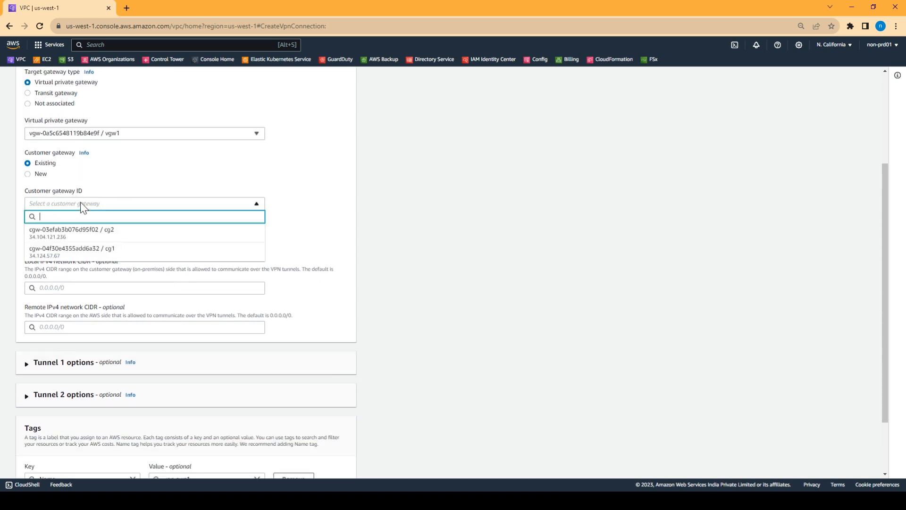
left_click(79, 254)
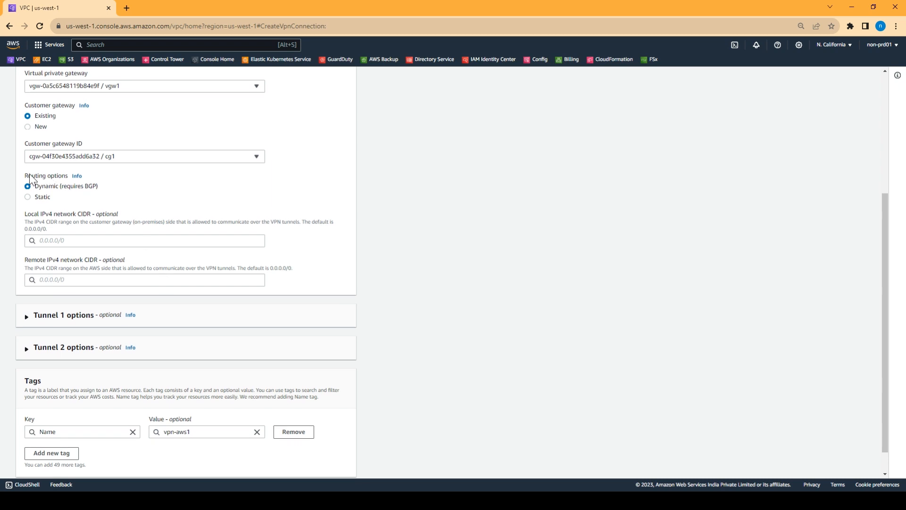
scroll(90, 202, "down", 2)
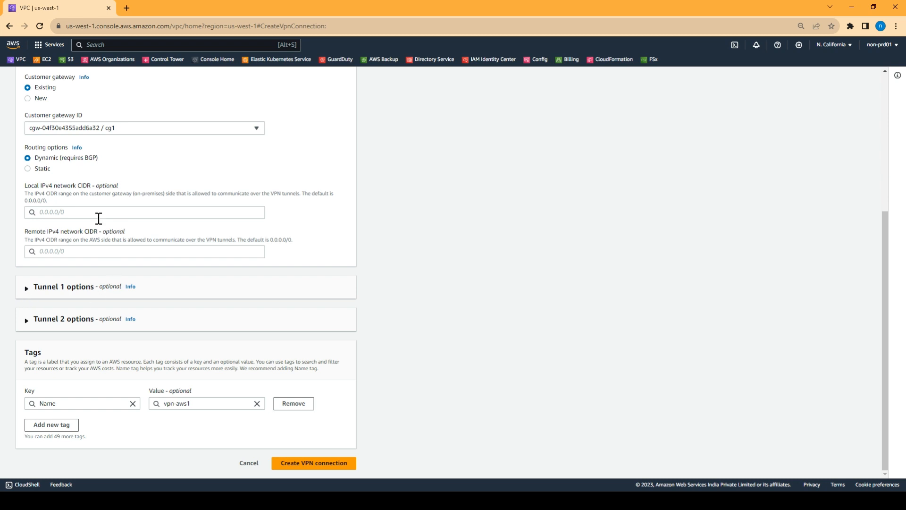
scroll(97, 217, "up", 5)
scroll(98, 215, "down", 5)
Step: Expand vpn-aws1's tunnel 1 options and switch them to custom advanced settings
left_click(28, 291)
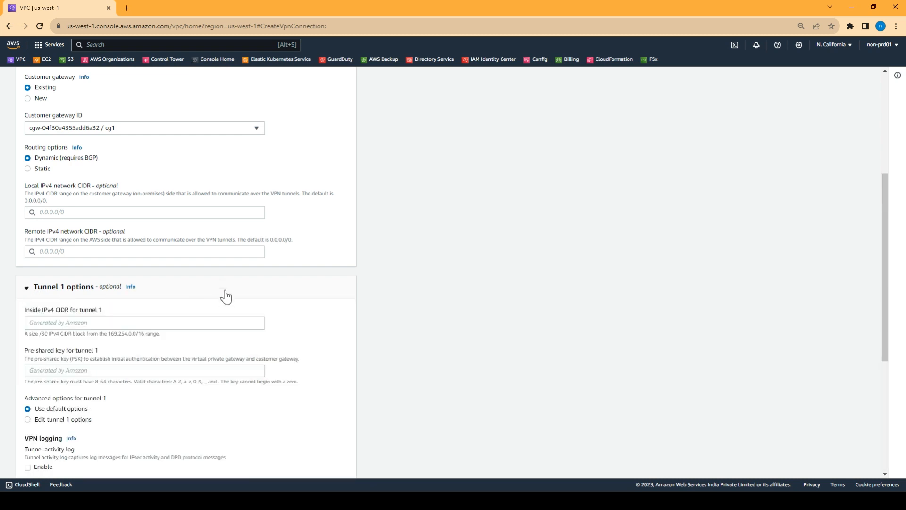
scroll(216, 285, "down", 4)
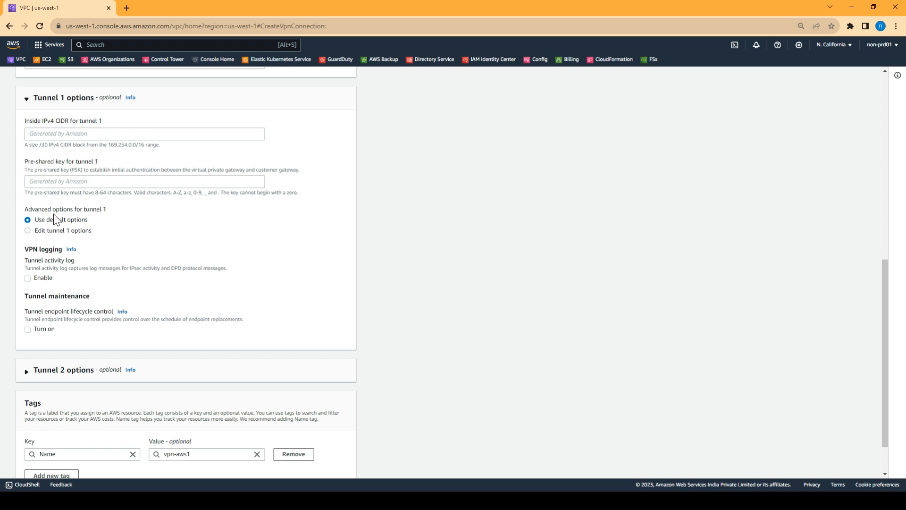
left_click(28, 231)
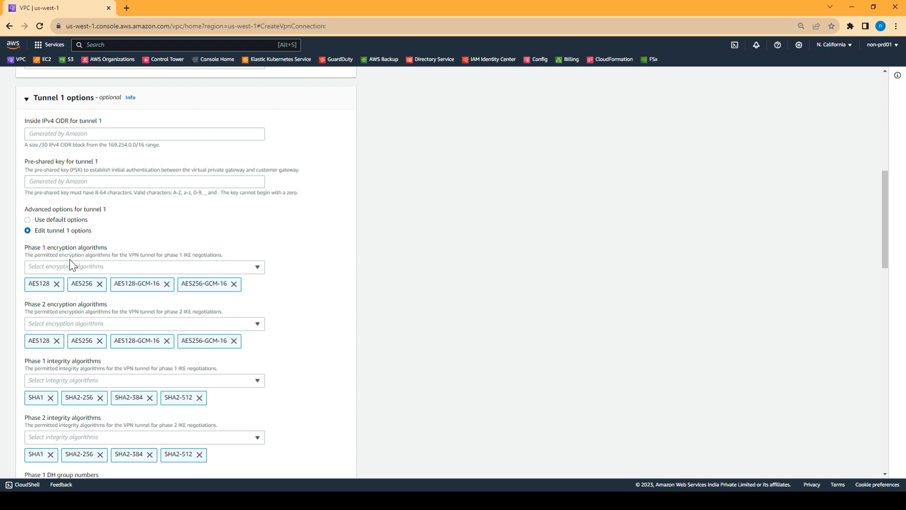
scroll(97, 255, "down", 1)
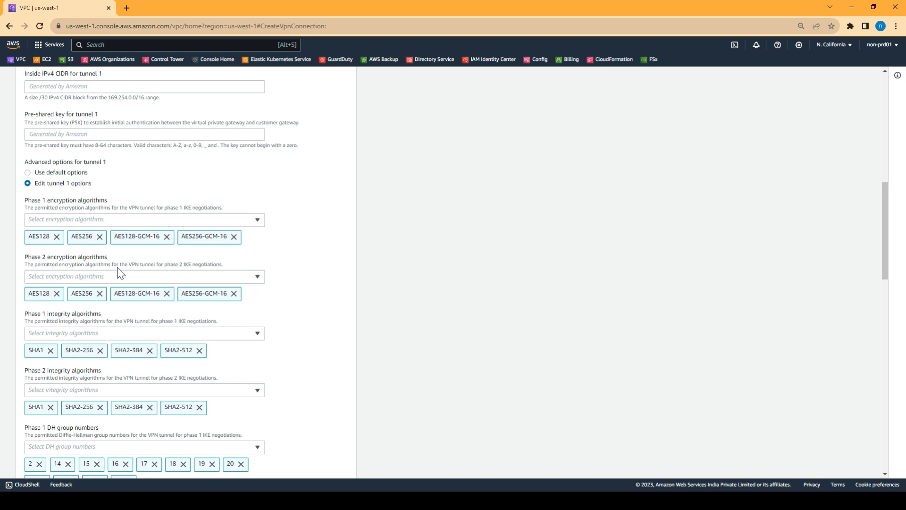
scroll(118, 272, "down", 2)
scroll(118, 267, "down", 1)
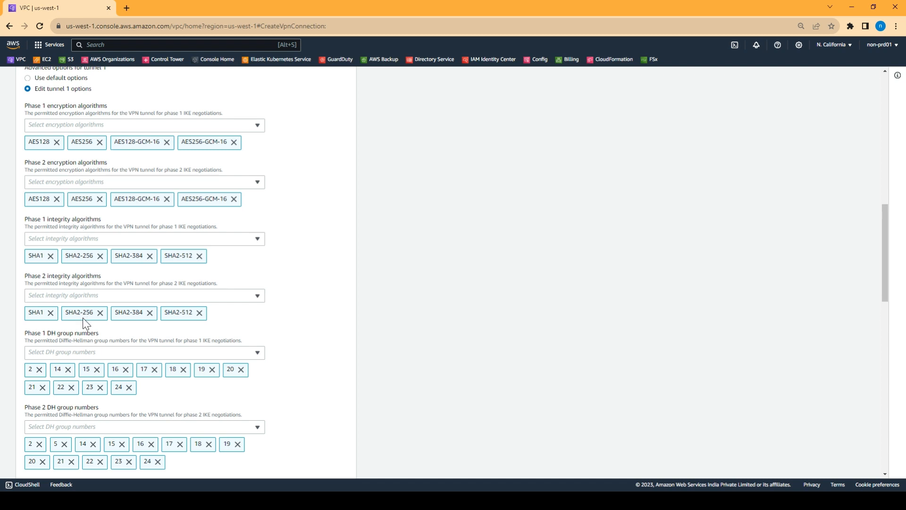
scroll(83, 318, "down", 3)
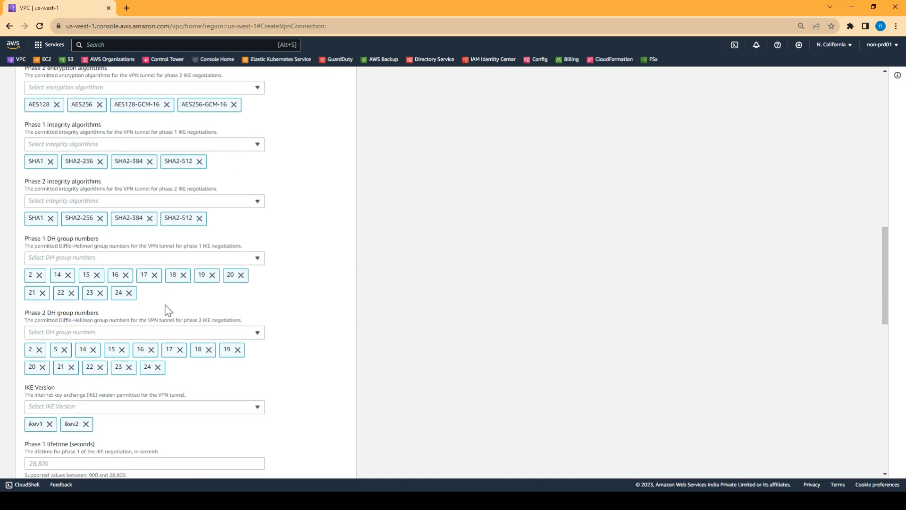
scroll(167, 309, "down", 1)
scroll(161, 300, "up", 5)
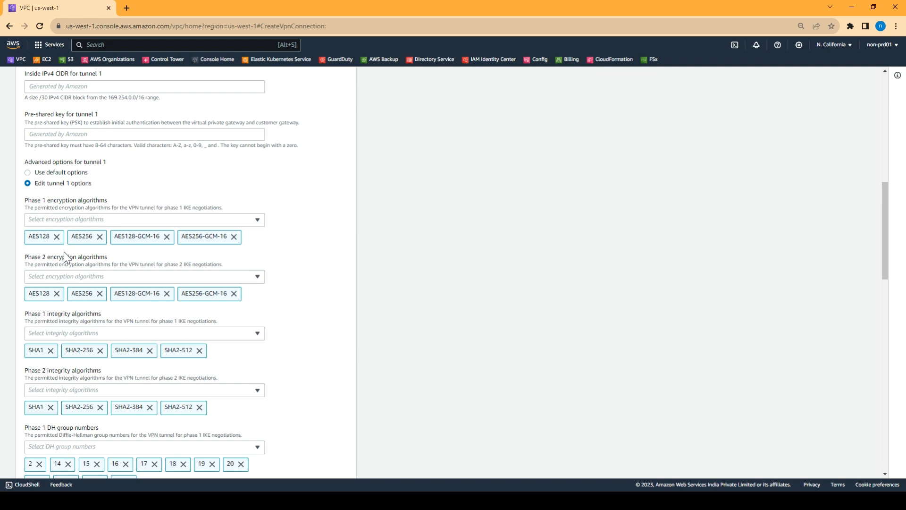
Step: Limit tunnel 1 Phase 1 and Phase 2 encryption to AES256 only
left_click(56, 237)
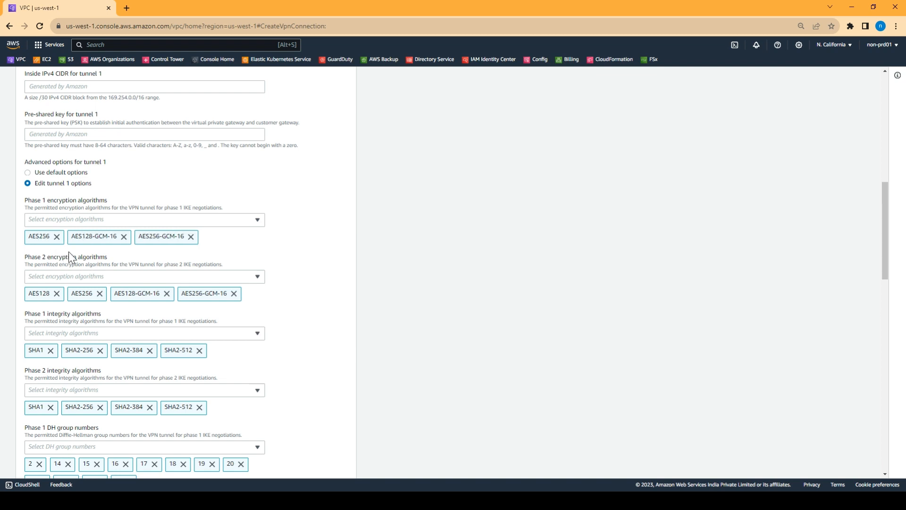
left_click(123, 236)
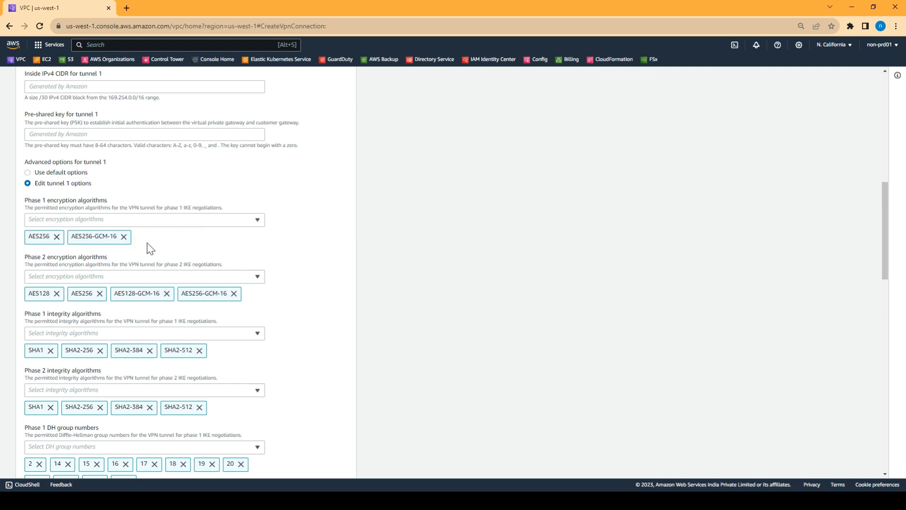
left_click(124, 237)
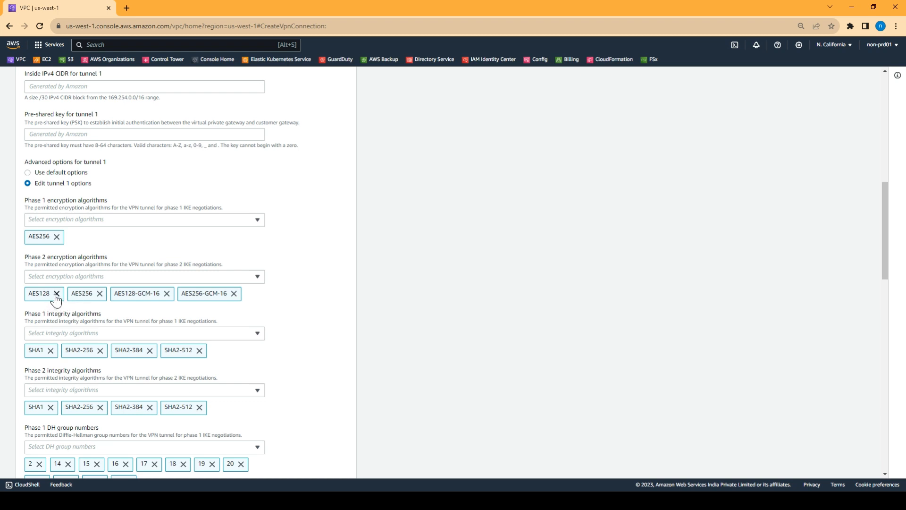
left_click(56, 294)
left_click(124, 294)
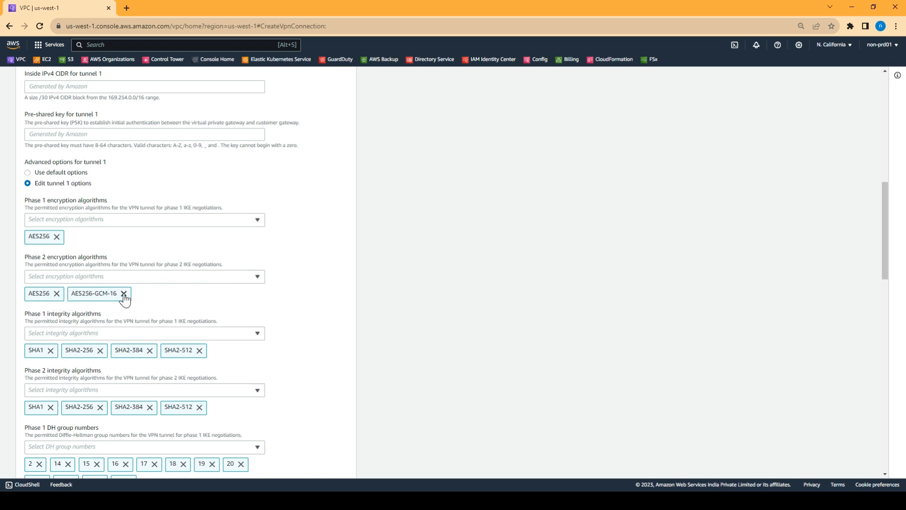
left_click(124, 294)
Step: Limit tunnel 1 Phase 1 and Phase 2 integrity to SHA2-256 only
scroll(95, 318, "down", 1)
scroll(95, 318, "down", 1)
left_click(51, 256)
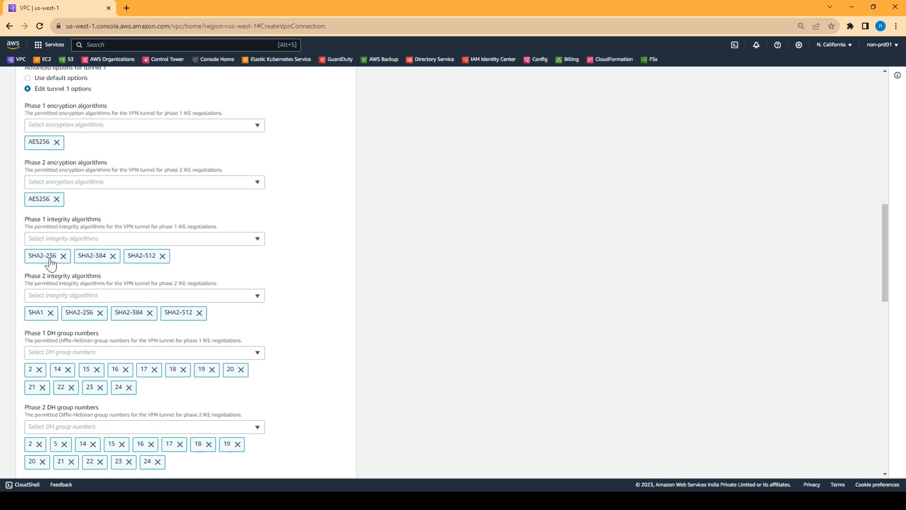
left_click(113, 256)
left_click(113, 256)
left_click(50, 313)
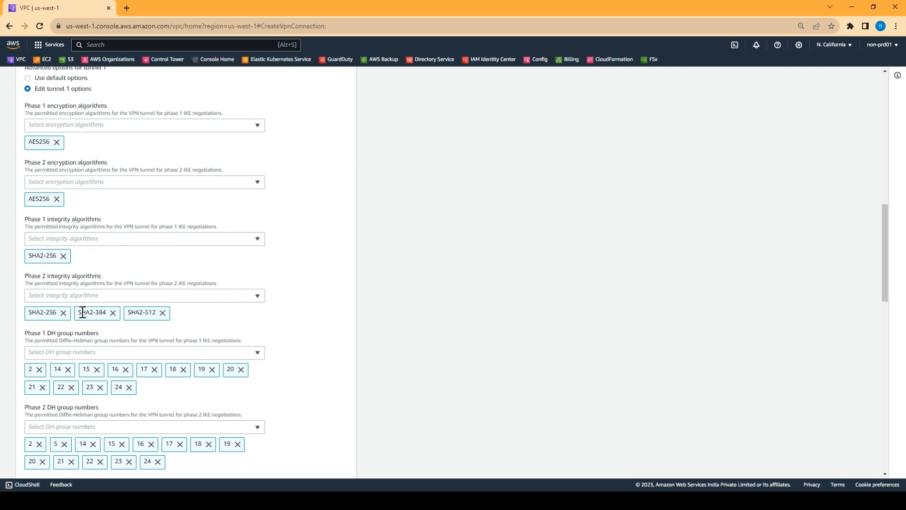
left_click(113, 313)
left_click(113, 312)
Step: Keep only DH group 14 in tunnel 1 Phase 1
left_click(40, 370)
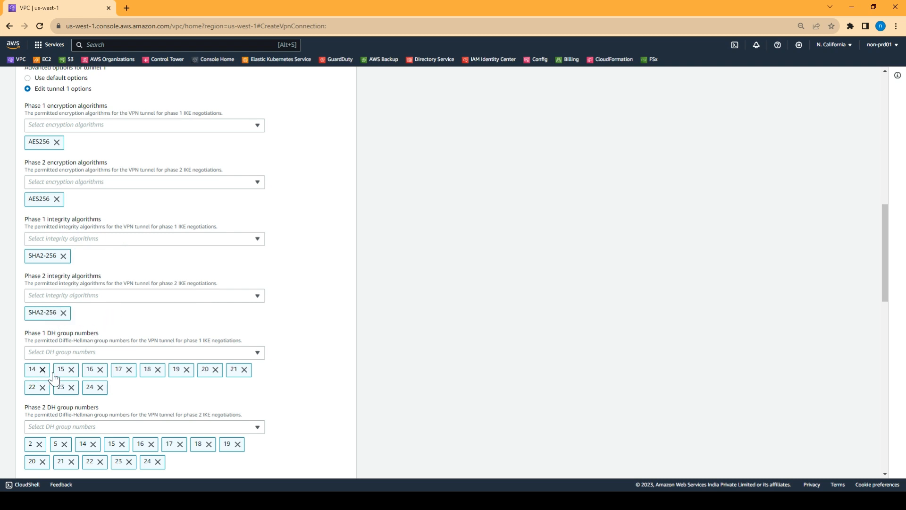
left_click(71, 369)
left_click(71, 370)
left_click(71, 369)
left_click(71, 369)
left_click(72, 370)
left_click(71, 369)
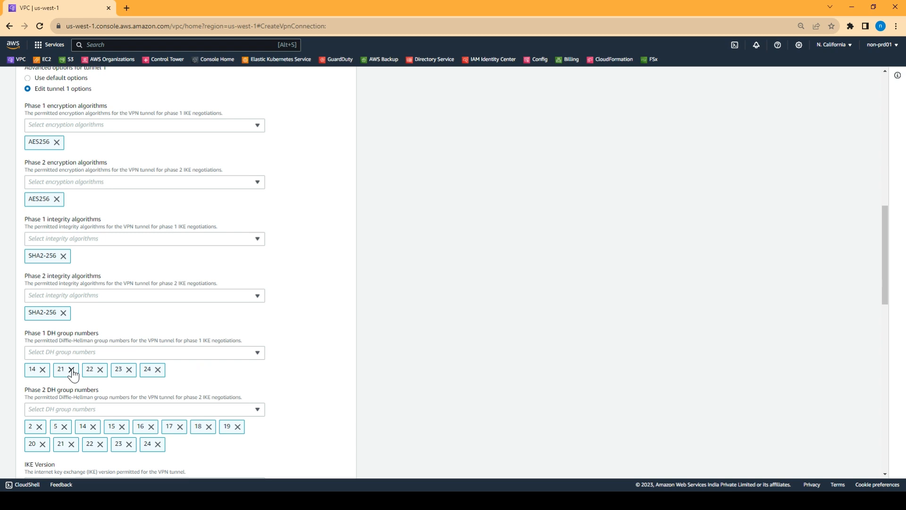
left_click(72, 369)
left_click(71, 369)
left_click(71, 370)
left_click(71, 370)
Step: Remove DH groups 2, 5 and 15–24 from tunnel 1 Phase 2, keeping only 14
scroll(115, 315, "down", 1)
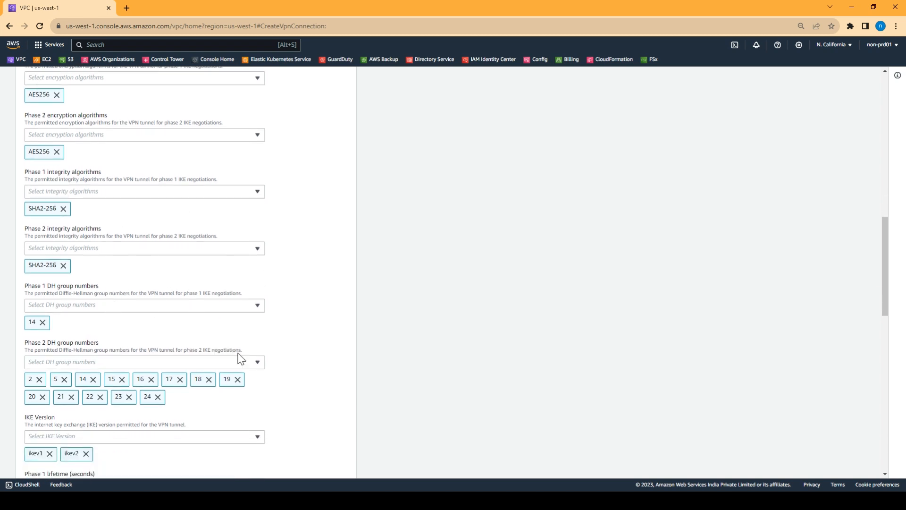
left_click(39, 380)
left_click(39, 380)
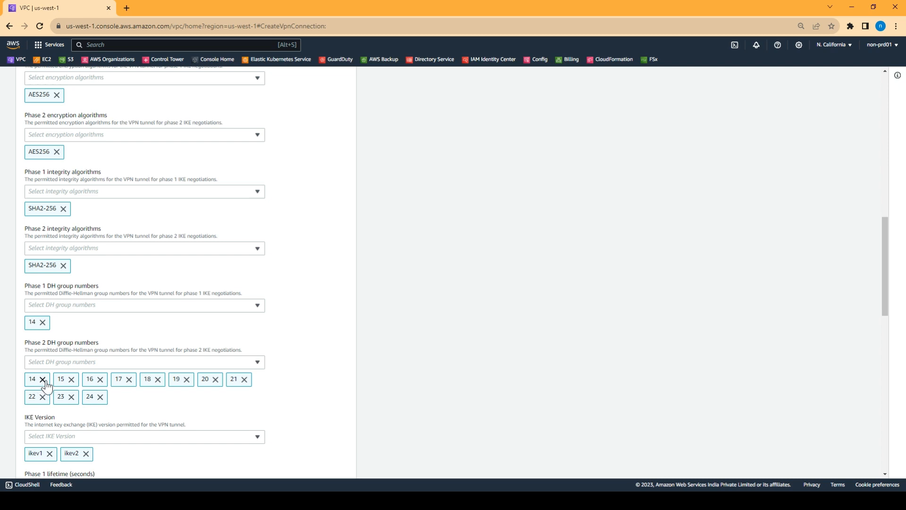
left_click(73, 381)
left_click(73, 381)
left_click(72, 381)
left_click(72, 382)
left_click(72, 382)
left_click(73, 382)
left_click(73, 382)
left_click(74, 382)
left_click(74, 383)
left_click(74, 383)
Step: Drop IKEv1 so tunnel 1 uses IKEv2 only
scroll(73, 381, "down", 2)
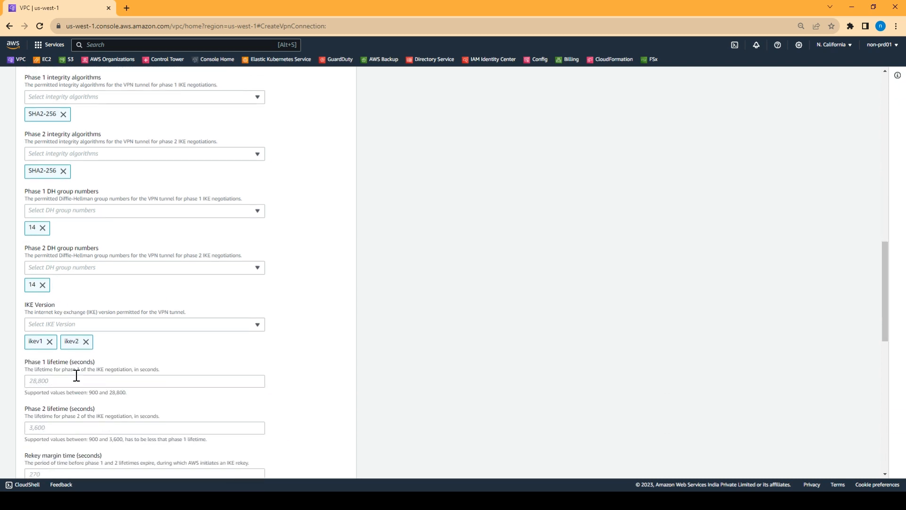
left_click(50, 342)
scroll(58, 335, "down", 6)
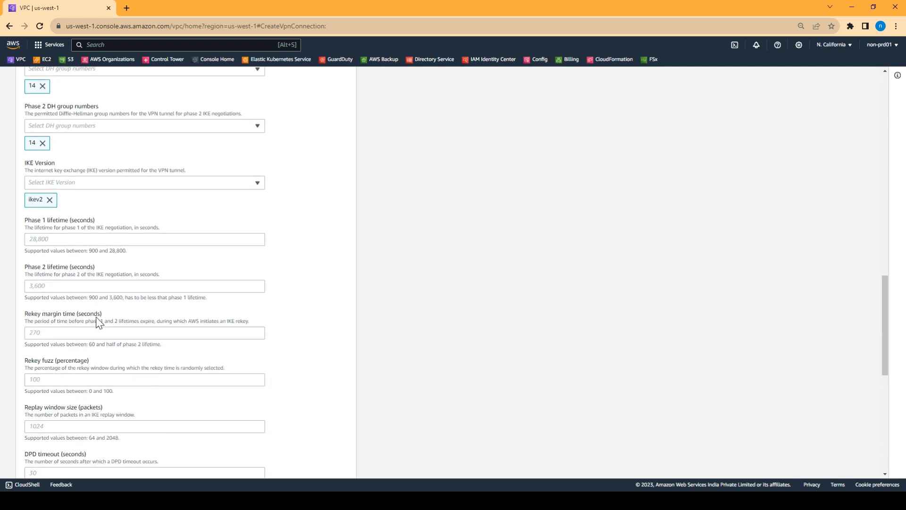
scroll(96, 317, "down", 5)
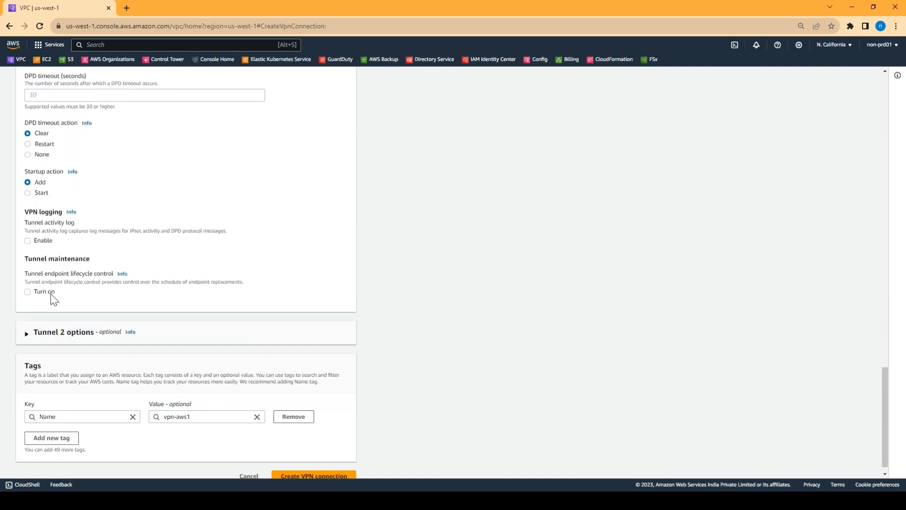
Step: Expand tunnel 2 options and switch them to custom advanced settings
left_click(24, 336)
scroll(174, 326, "down", 4)
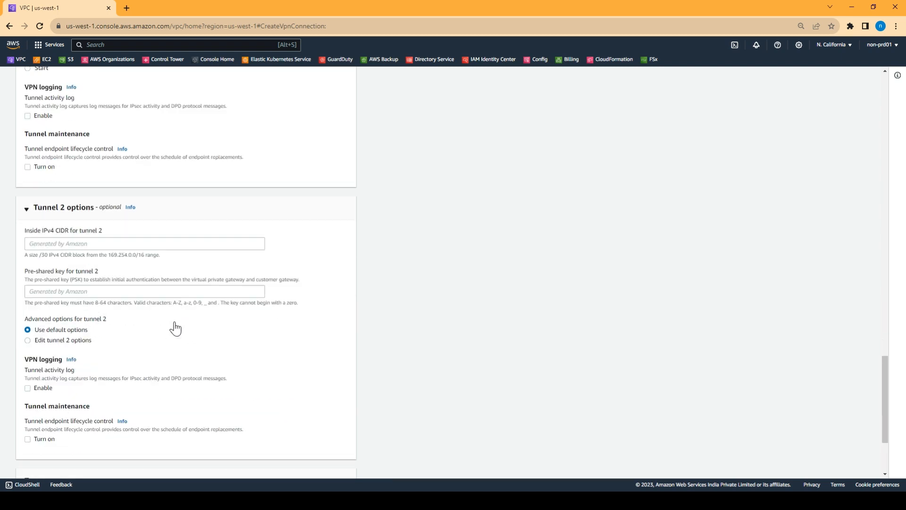
scroll(176, 326, "down", 2)
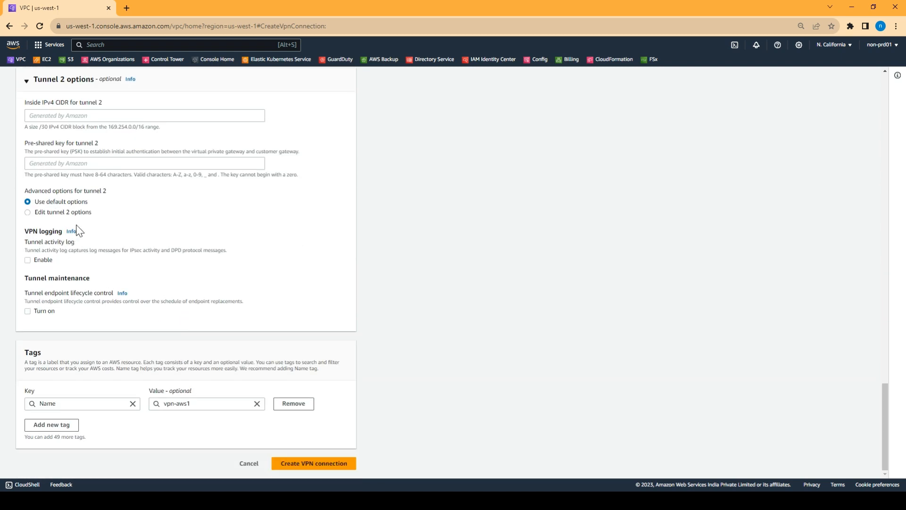
left_click(46, 213)
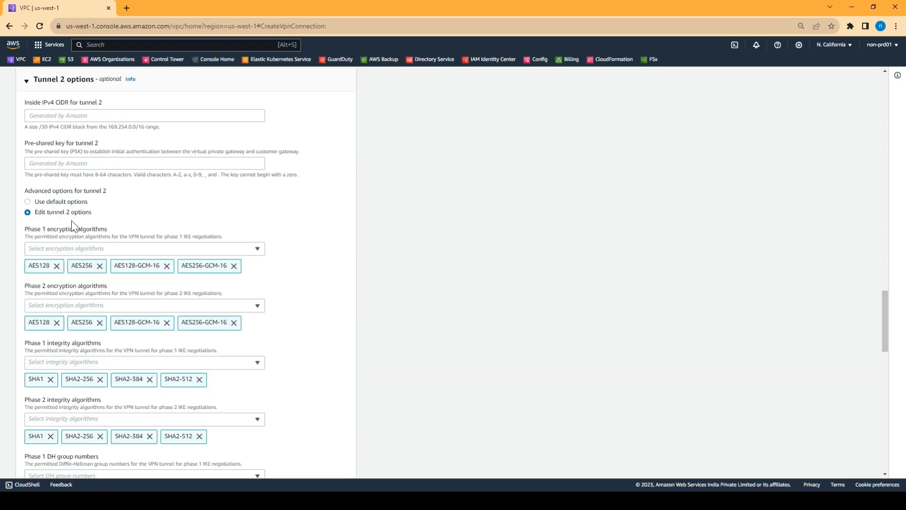
Step: Limit tunnel 2 Phase 1 and Phase 2 encryption to AES256 only
left_click(56, 266)
left_click(124, 266)
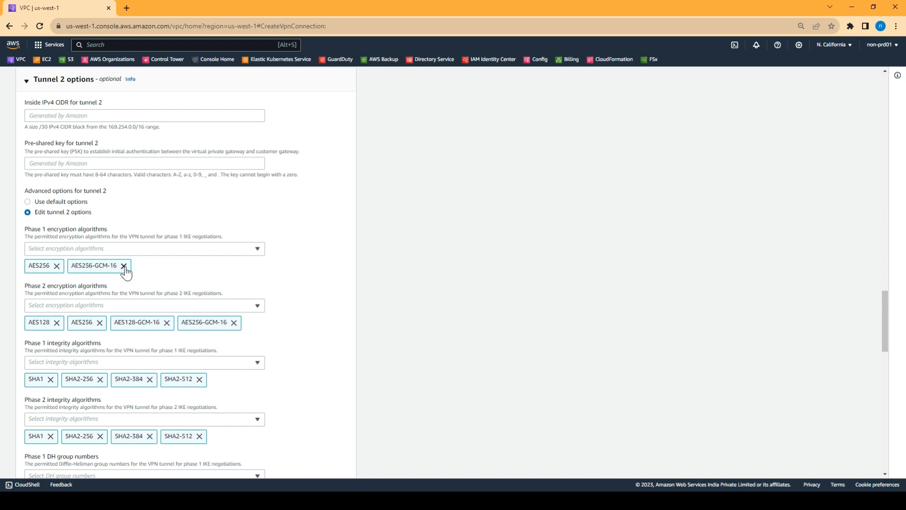
left_click(123, 266)
left_click(56, 322)
left_click(56, 323)
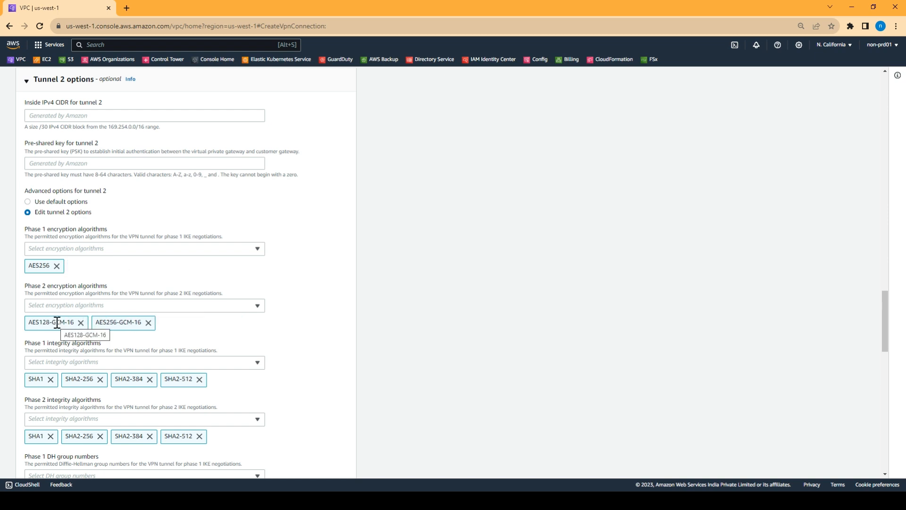
left_click(80, 323)
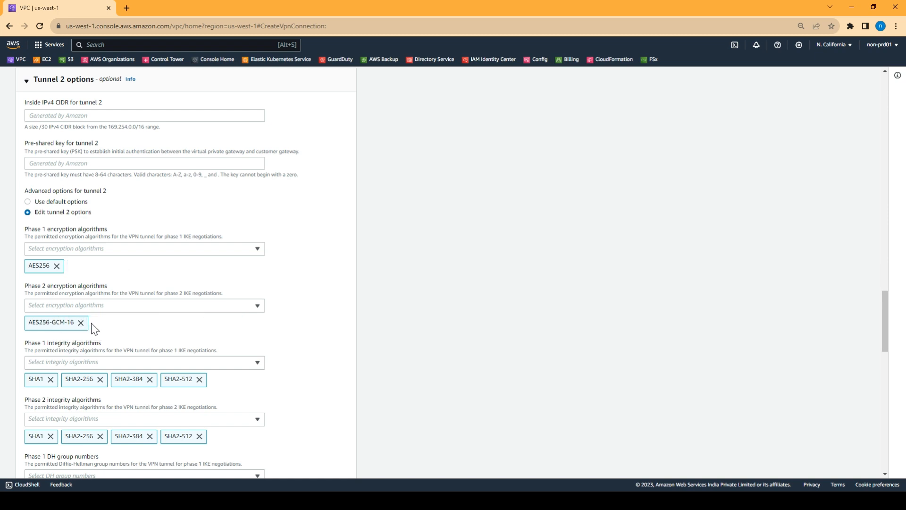
left_click(83, 323)
left_click(92, 305)
left_click(46, 349)
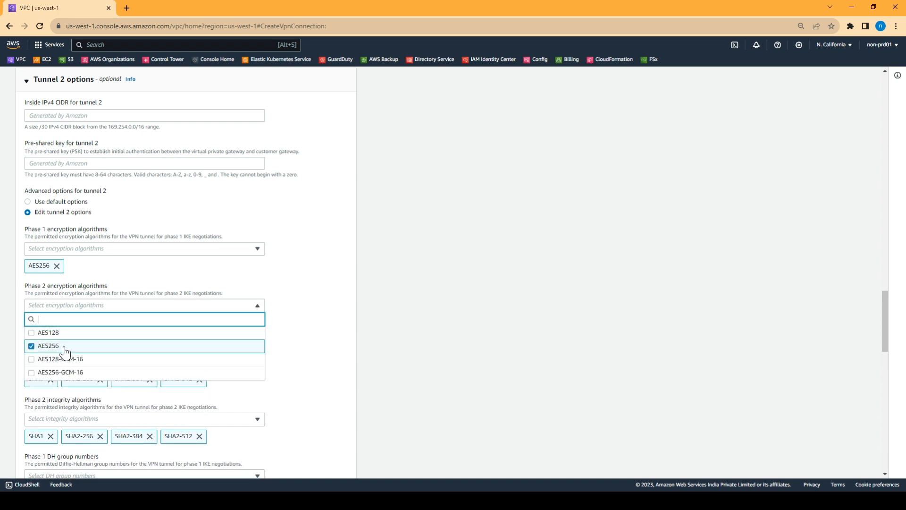
left_click(275, 351)
Step: Limit tunnel 2 Phase 1 and Phase 2 integrity to SHA2-256 only
scroll(216, 353, "down", 2)
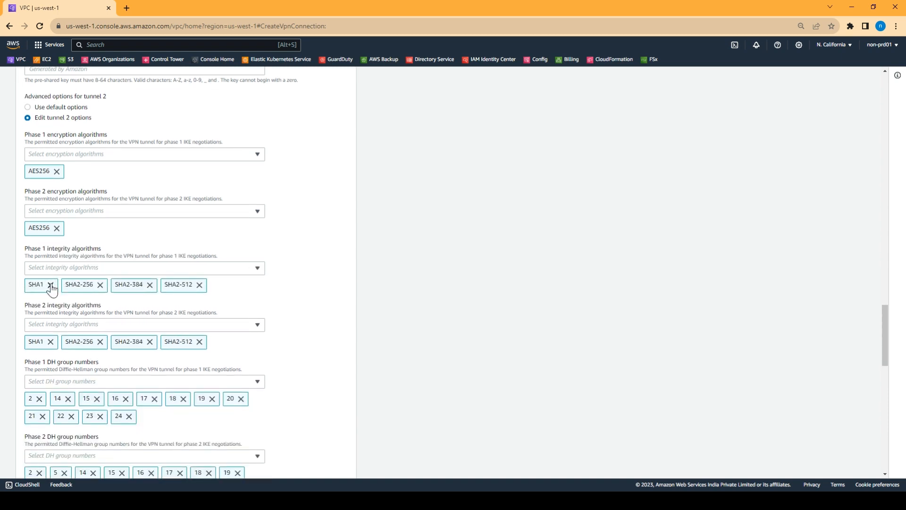
left_click(51, 285)
left_click(112, 284)
left_click(113, 285)
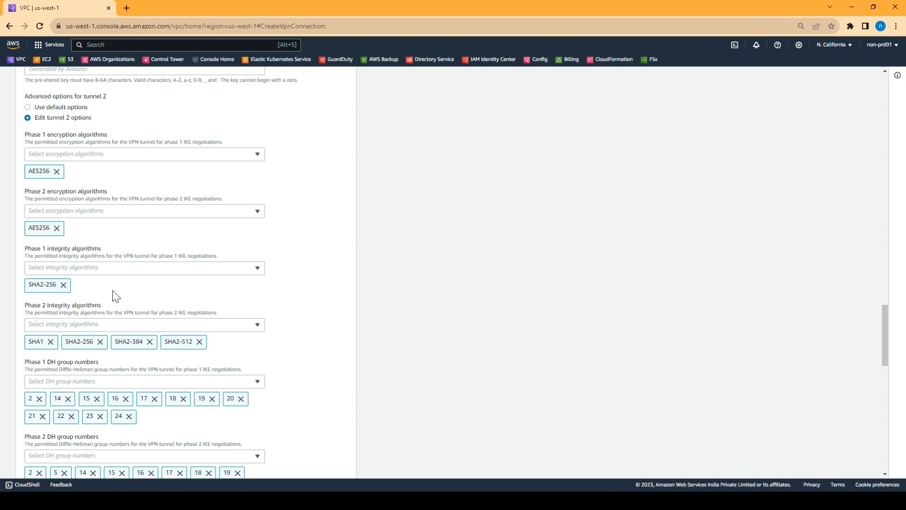
scroll(72, 299, "down", 1)
left_click(50, 294)
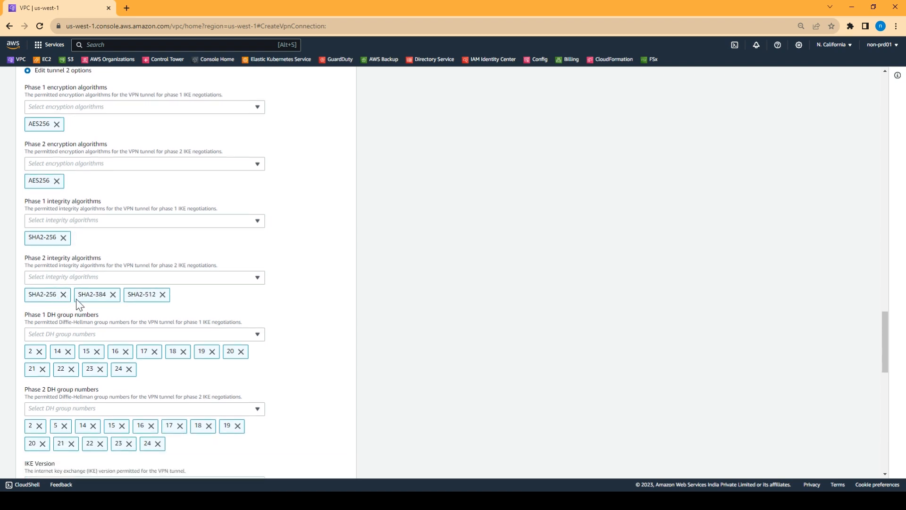
left_click(112, 294)
left_click(112, 294)
Step: Remove every tunnel 2 Phase 1 DH group except 14
left_click(40, 353)
left_click(72, 352)
left_click(72, 353)
left_click(72, 352)
left_click(72, 352)
left_click(72, 352)
left_click(72, 352)
left_click(71, 352)
left_click(72, 352)
left_click(72, 352)
left_click(71, 352)
triple_click(72, 355)
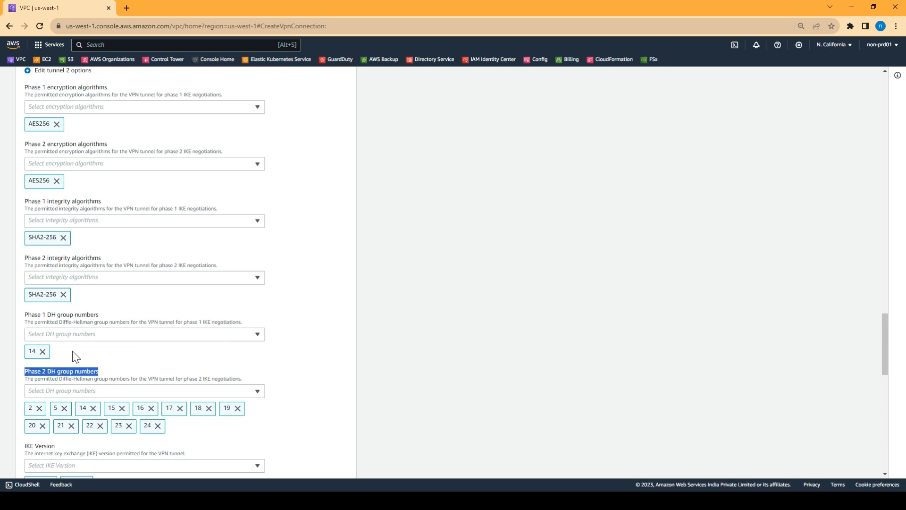
Step: Remove every tunnel 2 Phase 2 DH group except 14
scroll(73, 355, "down", 2)
left_click(40, 314)
left_click(39, 314)
left_click(72, 314)
left_click(71, 314)
left_click(71, 314)
left_click(71, 314)
left_click(72, 314)
left_click(71, 314)
left_click(71, 314)
left_click(71, 314)
left_click(71, 314)
left_click(71, 313)
triple_click(72, 318)
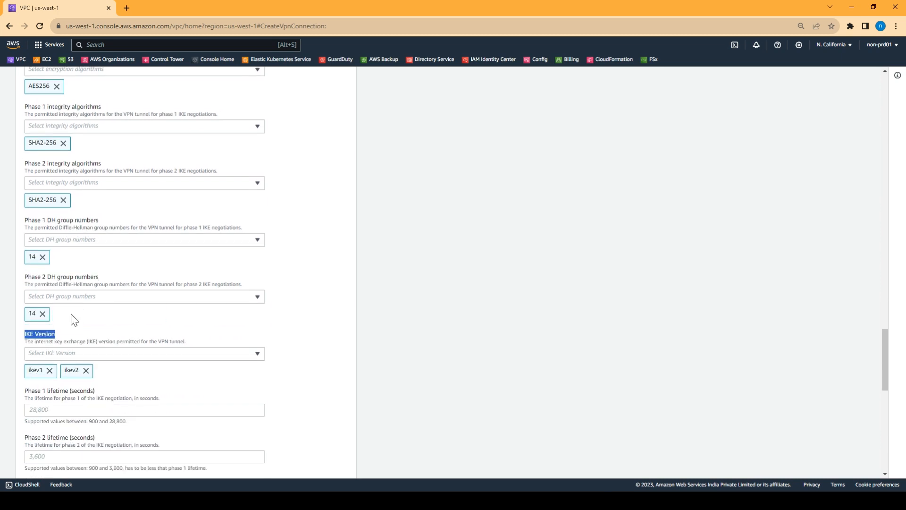
Step: Drop IKEv1 so tunnel 2 allows only IKEv2, then review the form
scroll(72, 319, "down", 2)
left_click(50, 275)
scroll(133, 338, "down", 9)
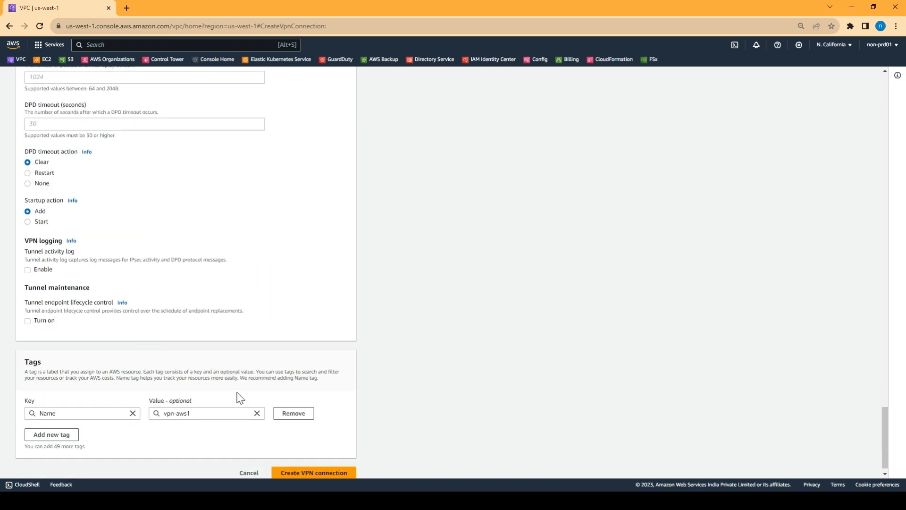
scroll(91, 319, "up", 6)
scroll(80, 343, "up", 7)
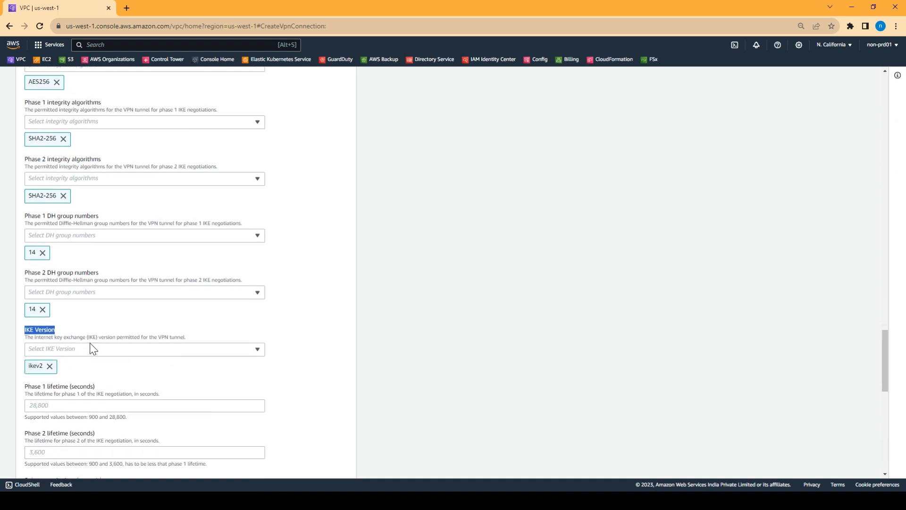
scroll(69, 319, "up", 2)
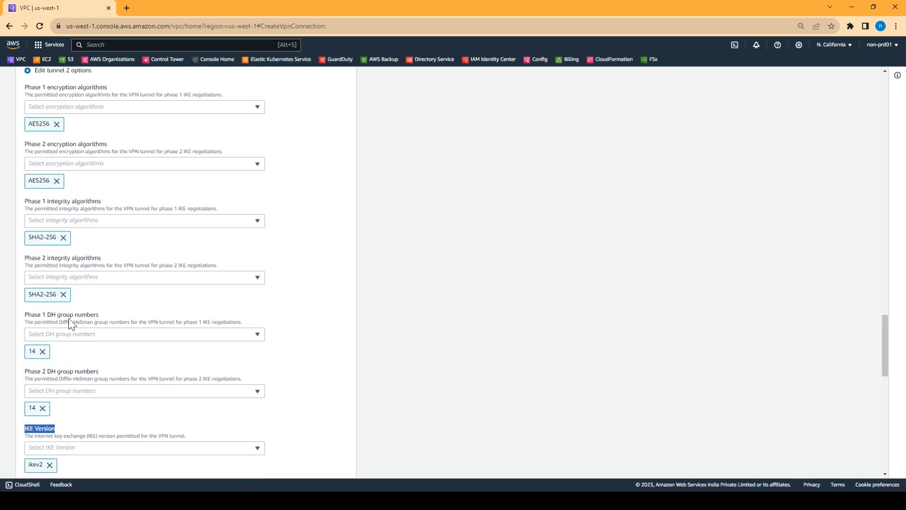
scroll(71, 327, "up", 15)
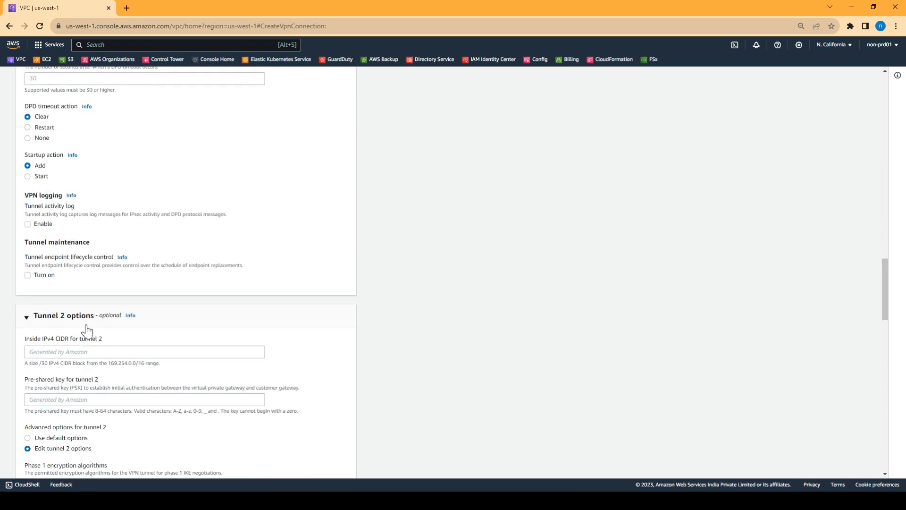
scroll(93, 322, "up", 7)
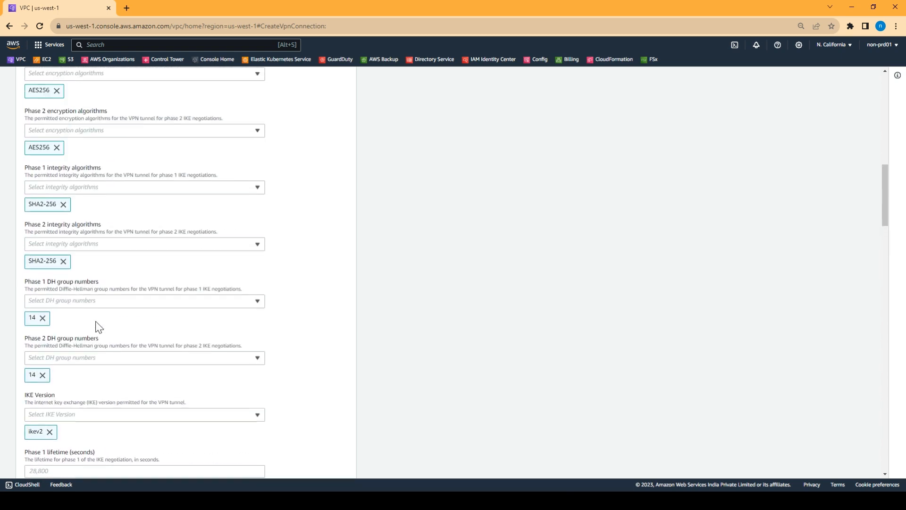
scroll(96, 321, "up", 20)
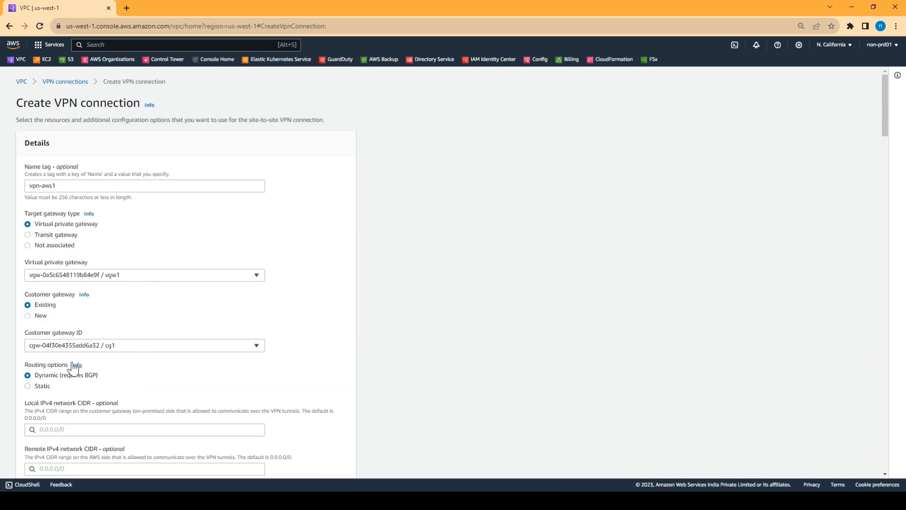
scroll(75, 367, "down", 20)
scroll(286, 423, "down", 20)
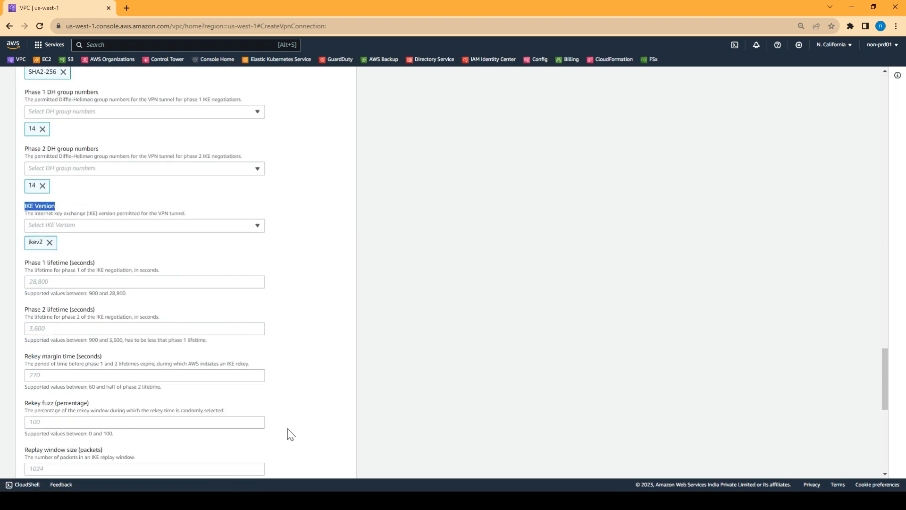
Step: Create vpn-aws1, then start vpn-aws2 using gateway vgw1 and customer gateway cg2
left_click(300, 466)
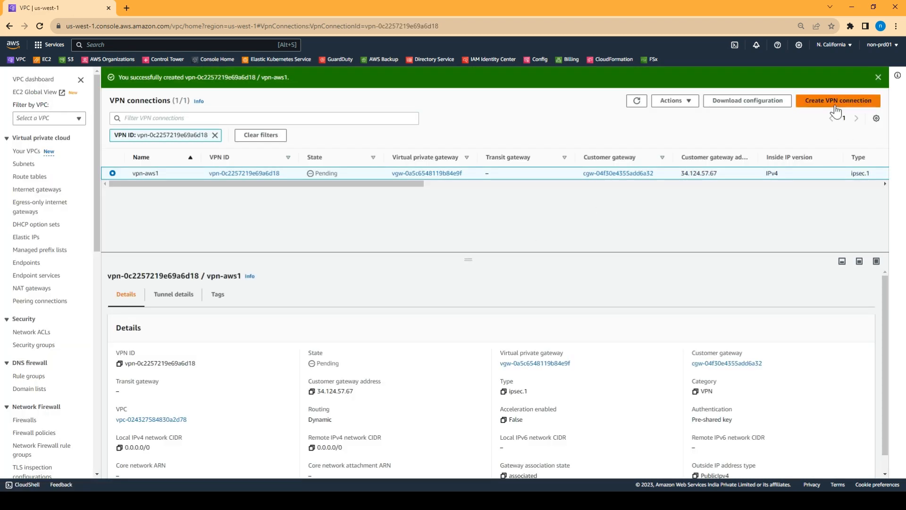
left_click(834, 101)
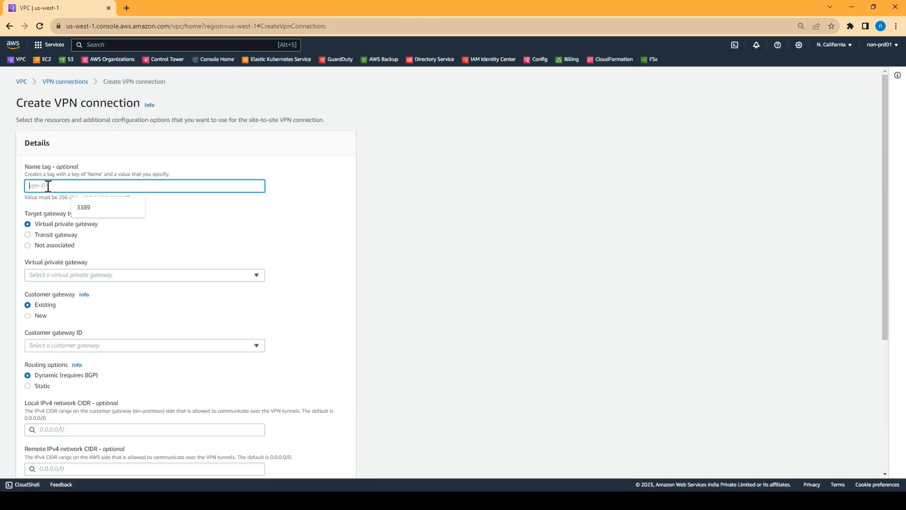
type("vpn-aws2")
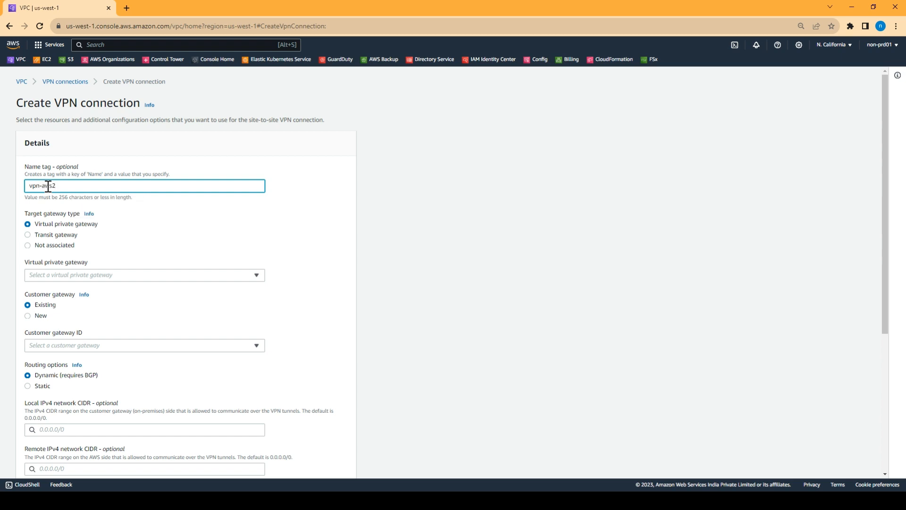
left_click(190, 224)
scroll(104, 200, "down", 2)
left_click(104, 180)
left_click(79, 208)
left_click(64, 251)
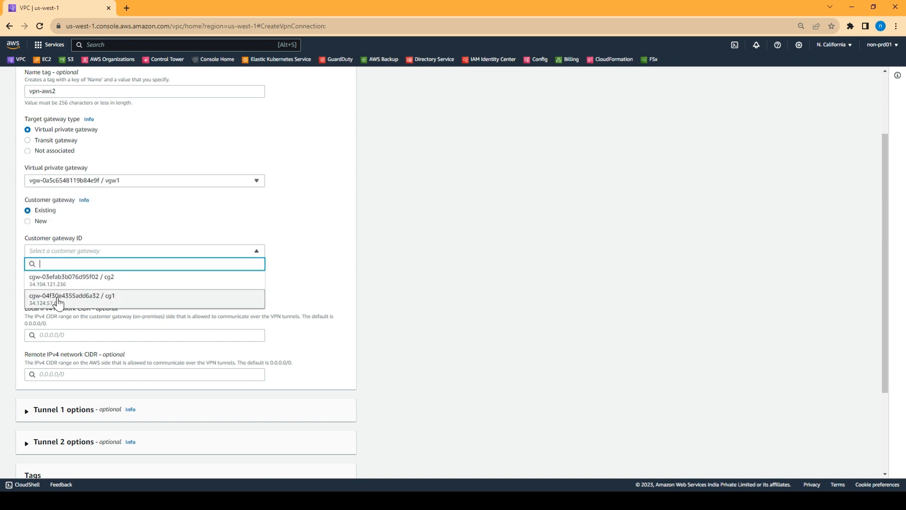
left_click(55, 284)
Step: Expand vpn-aws2's tunnel 1 options and switch to custom advanced settings
scroll(176, 275, "down", 1)
scroll(176, 275, "down", 1)
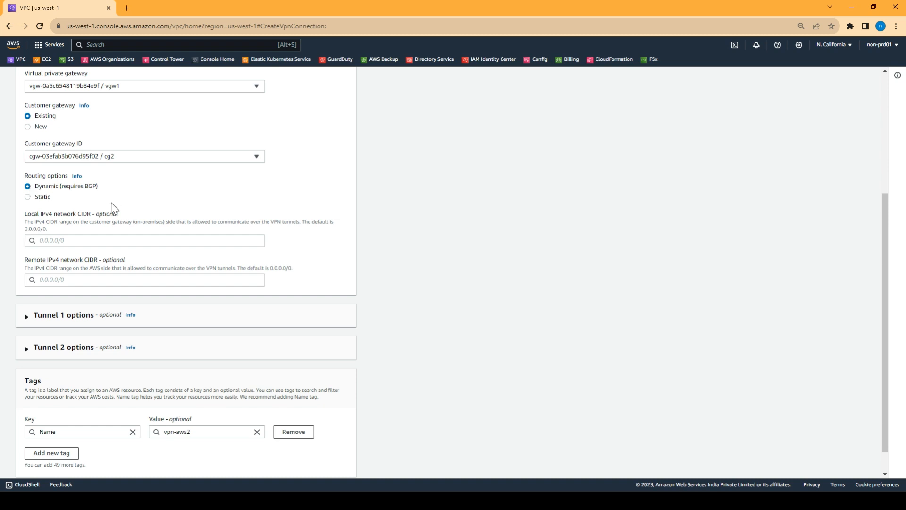
scroll(91, 264, "down", 1)
left_click(26, 288)
scroll(118, 302, "down", 4)
scroll(118, 302, "down", 2)
left_click(28, 230)
scroll(71, 241, "down", 2)
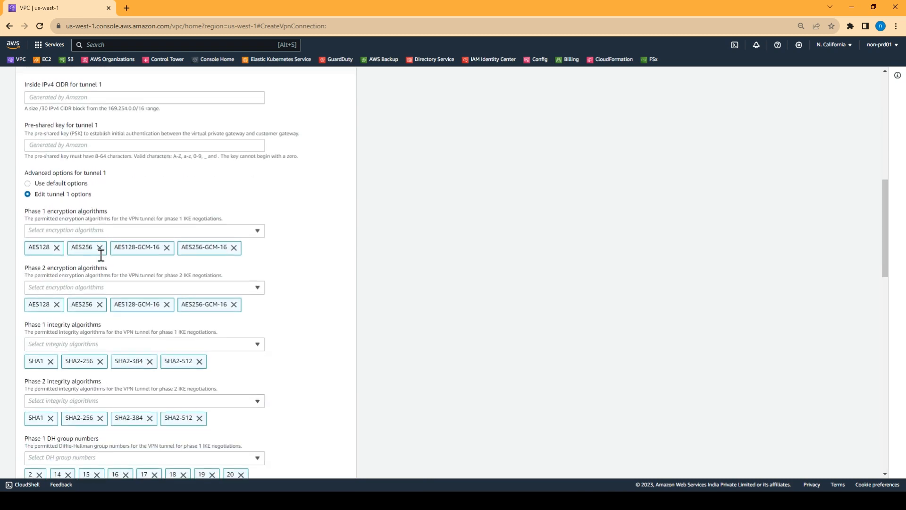
Step: Limit tunnel 1 Phase 1 and Phase 2 encryption to AES256 only
left_click(56, 237)
left_click(123, 236)
left_click(122, 237)
left_click(57, 293)
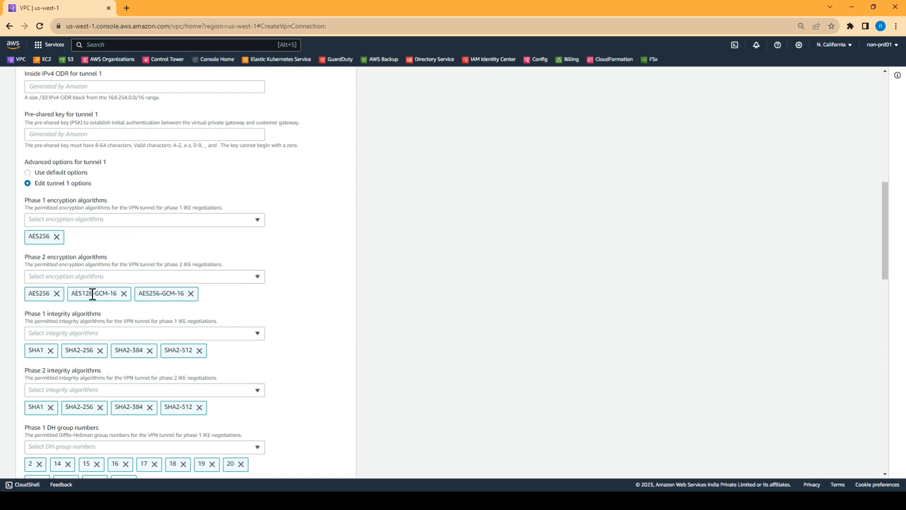
left_click(123, 294)
left_click(123, 293)
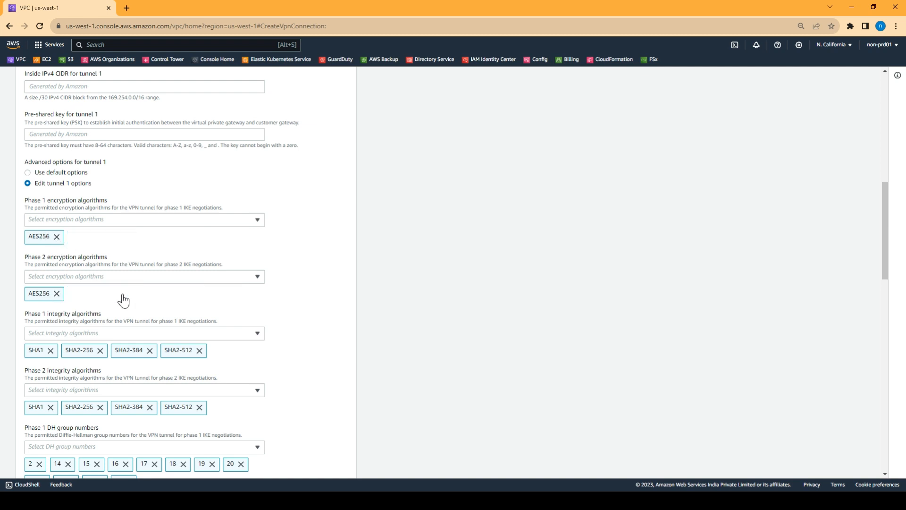
Step: Limit tunnel 1 Phase 1 and Phase 2 integrity to SHA2-256 only
left_click(51, 351)
left_click(113, 350)
left_click(112, 351)
scroll(94, 344, "down", 3)
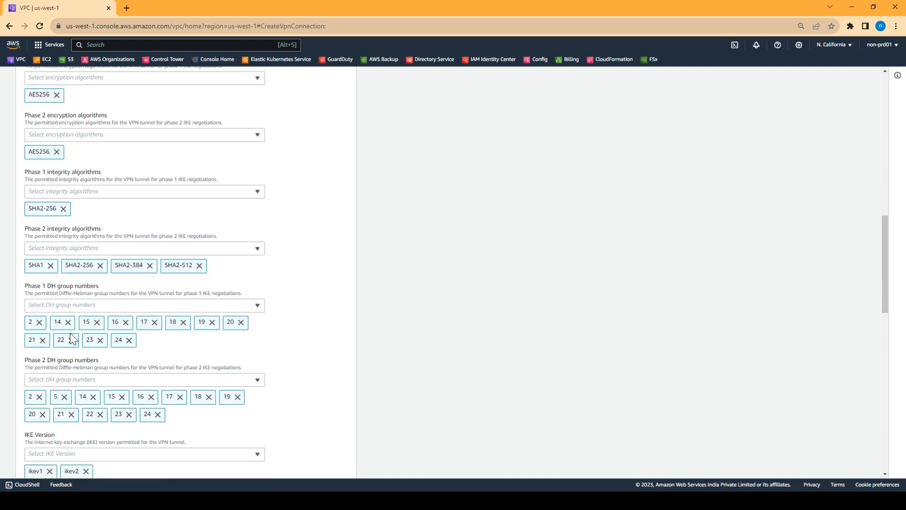
left_click(50, 265)
left_click(113, 265)
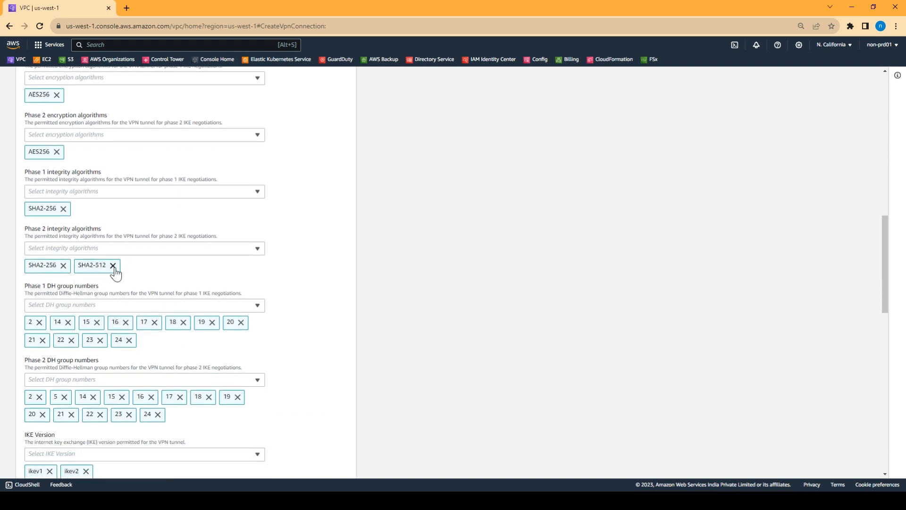
left_click(113, 266)
Step: Keep only DH group 14 in tunnel 1 Phase 1 and Phase 2
left_click(39, 323)
triple_click(71, 323)
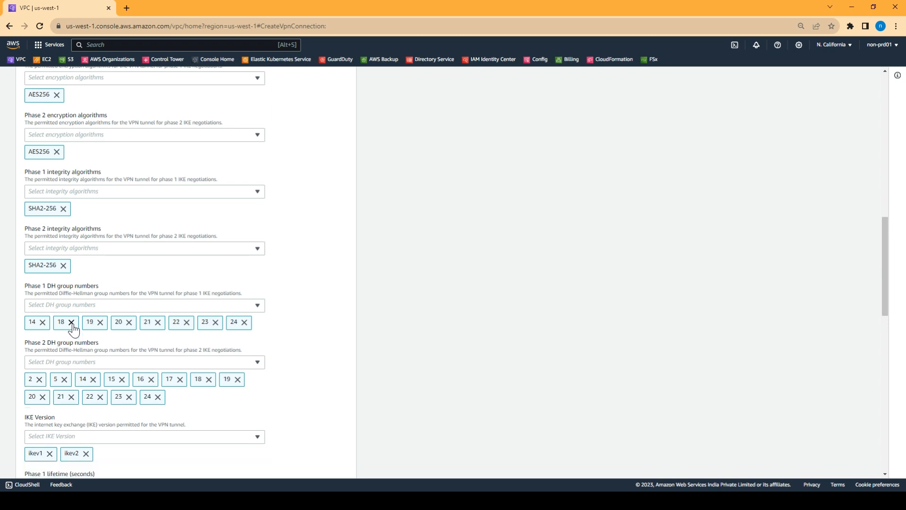
triple_click(71, 322)
triple_click(72, 322)
left_click(72, 323)
scroll(75, 328, "down", 2)
left_click(40, 285)
left_click(40, 286)
triple_click(71, 286)
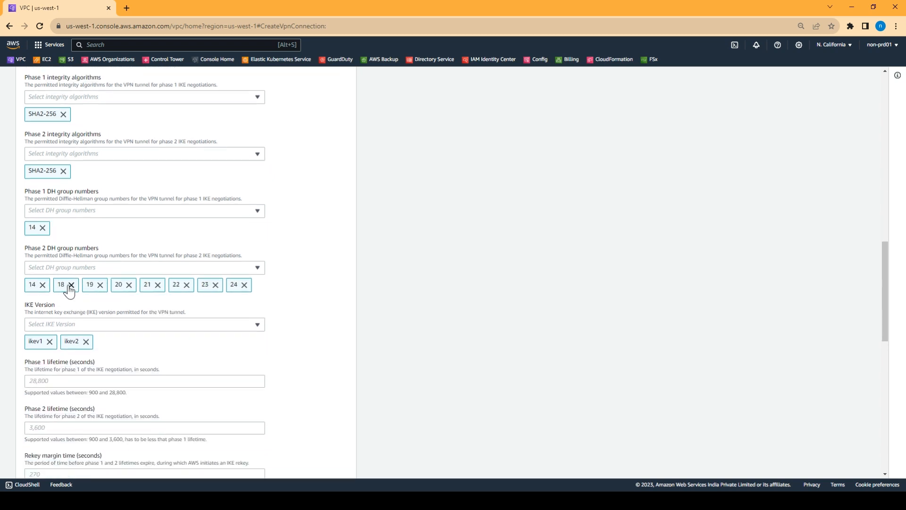
triple_click(71, 286)
triple_click(72, 285)
left_click(71, 286)
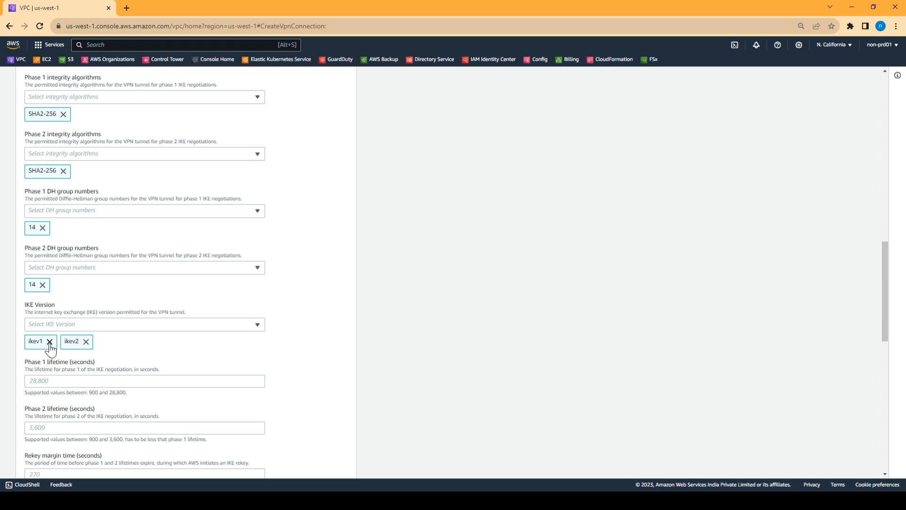
Step: Remove IKEv1 so vpn-aws2's tunnel 1 uses only IKEv2
left_click(50, 341)
scroll(67, 347, "down", 11)
left_click(56, 322)
Step: Give tunnel 2 custom options with only AES256 encryption for Phase 1 and Phase 2
scroll(132, 340, "down", 5)
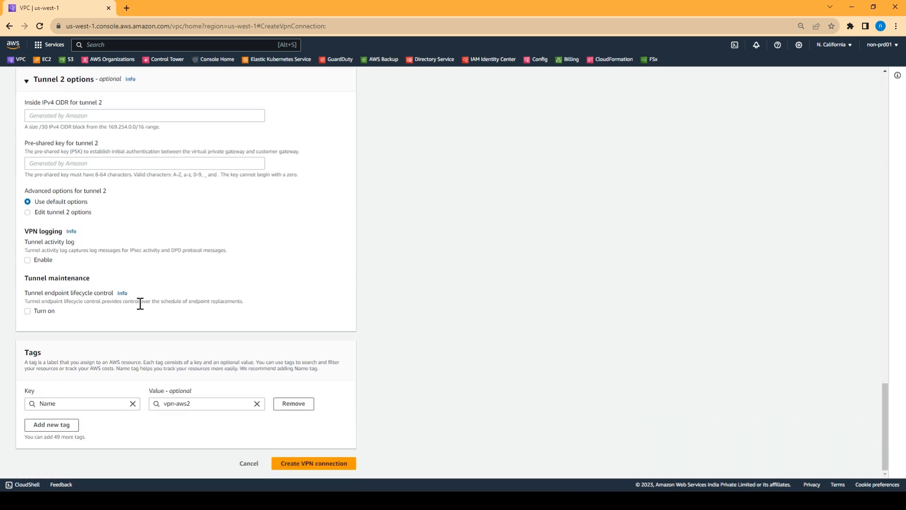
left_click(50, 213)
left_click(56, 266)
left_click(123, 266)
left_click(123, 266)
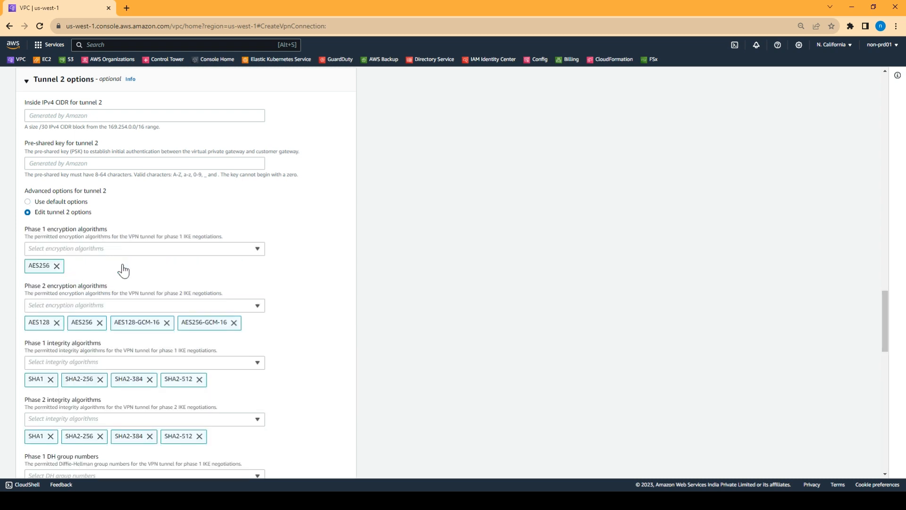
left_click(57, 323)
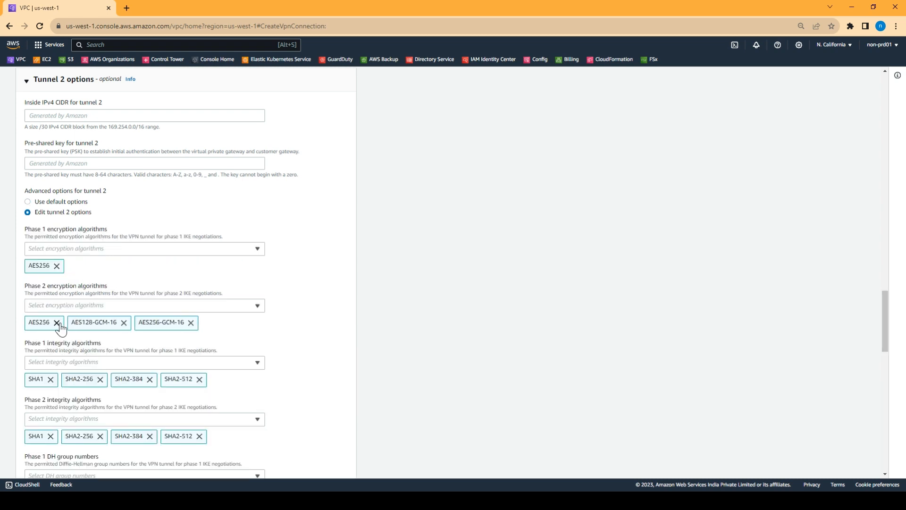
left_click(124, 322)
left_click(123, 322)
Step: Limit Phase 1 and Phase 2 integrity algorithms to SHA2-256 only
left_click(50, 379)
scroll(85, 380, "down", 3)
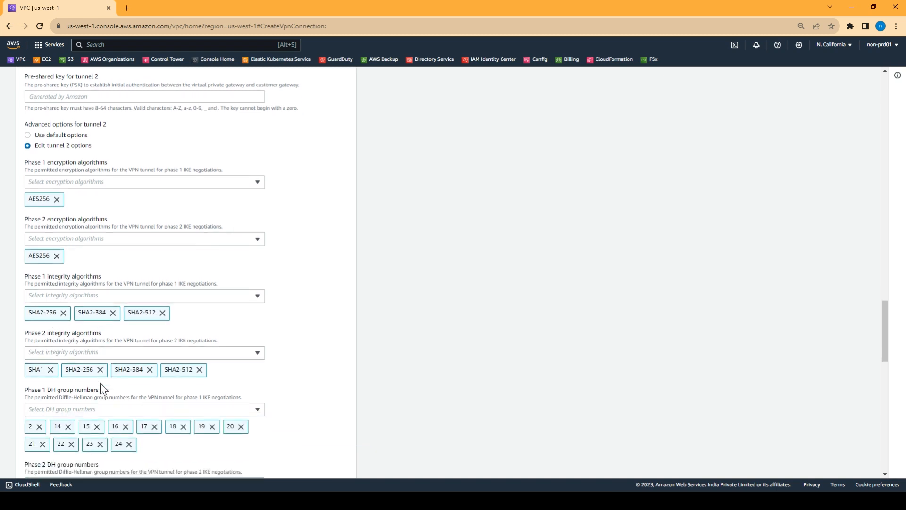
left_click(114, 238)
left_click(114, 237)
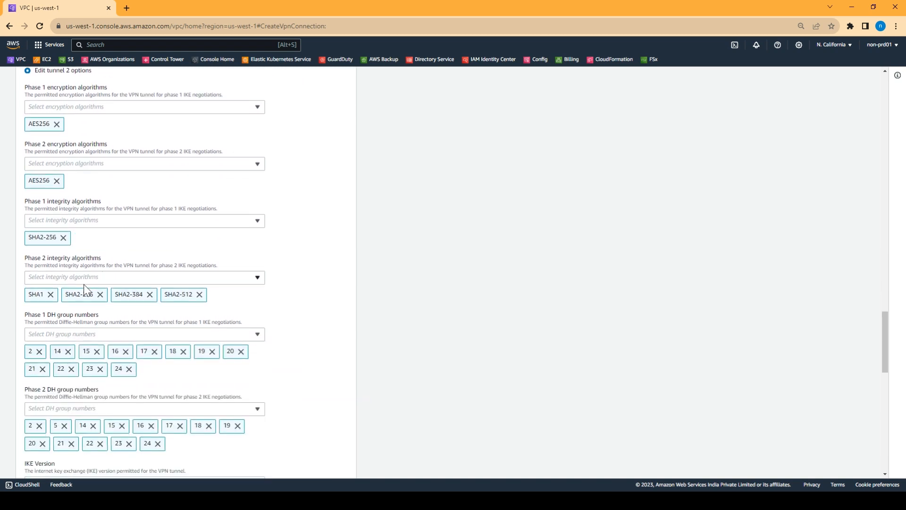
left_click(50, 294)
left_click(113, 294)
left_click(113, 295)
Step: Leave DH group 14 as the only Phase 1 Diffie-Hellman group
left_click(39, 352)
left_click(72, 352)
left_click(72, 352)
left_click(72, 351)
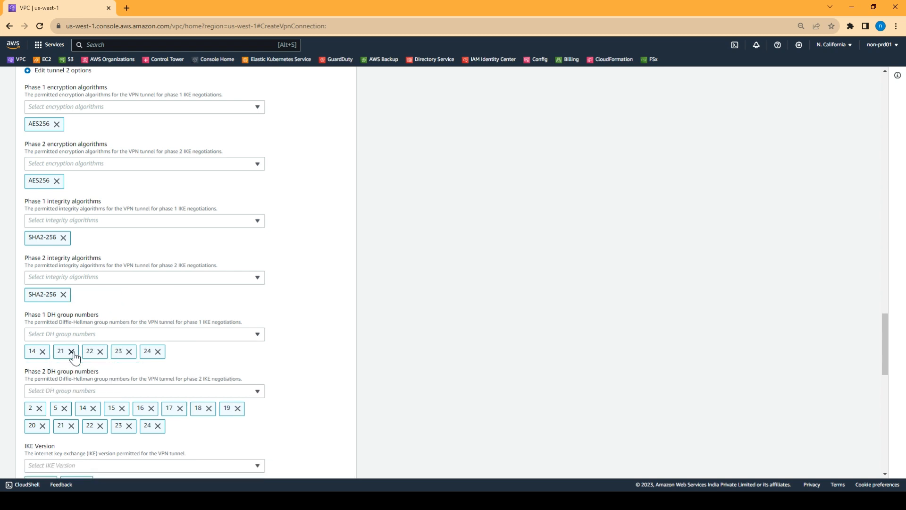
left_click(71, 352)
left_click(72, 351)
left_click(71, 352)
left_click(72, 351)
Step: Keep only DH group 14 for Phase 2, then create vpn-aws2
scroll(74, 350, "down", 3)
left_click(40, 269)
left_click(40, 269)
left_click(71, 268)
left_click(71, 268)
left_click(71, 267)
left_click(71, 267)
left_click(71, 267)
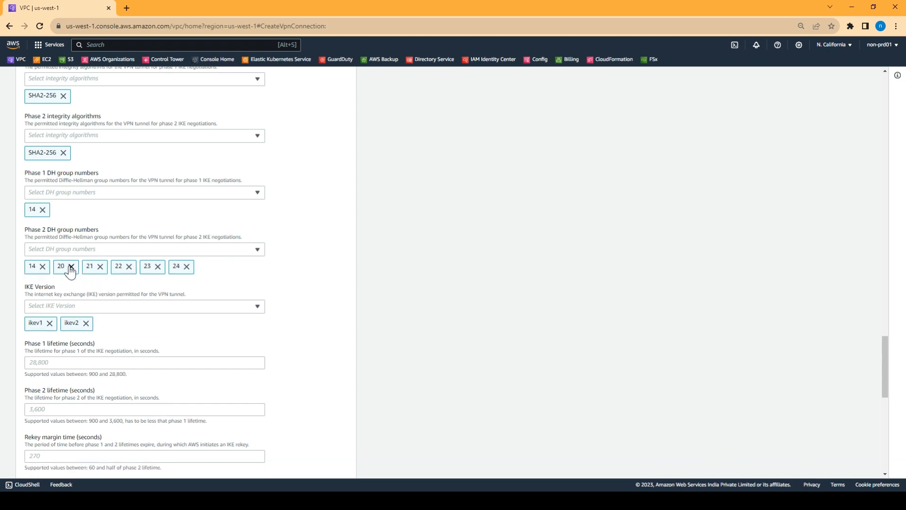
left_click(70, 267)
left_click(71, 267)
left_click(71, 267)
left_click(71, 267)
scroll(42, 221, "down", 2)
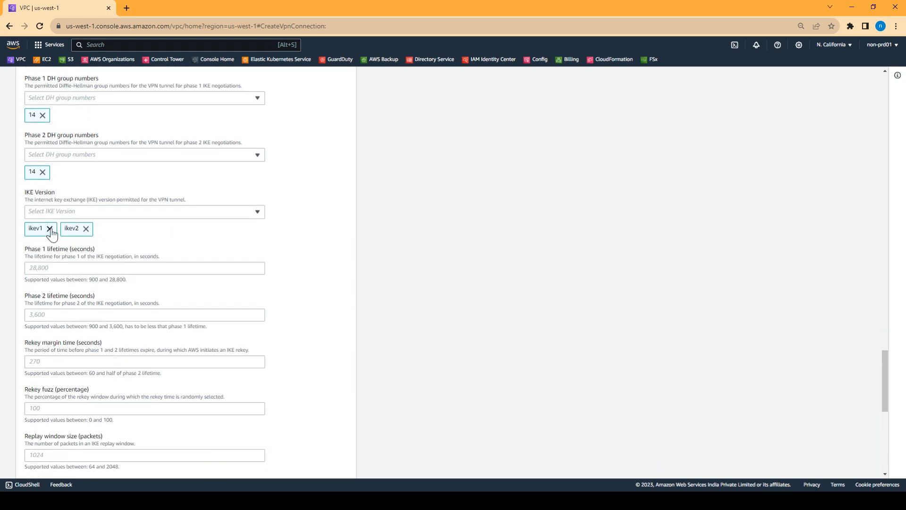
scroll(142, 322, "down", 8)
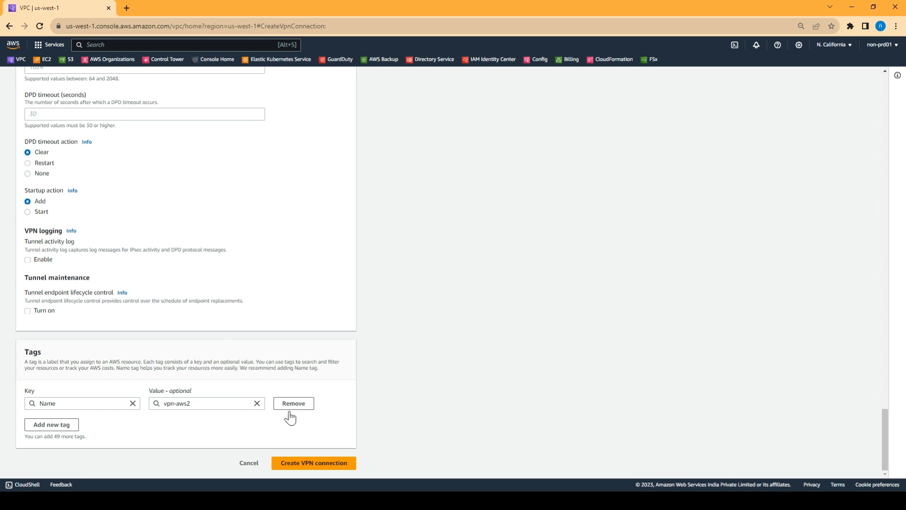
left_click(303, 463)
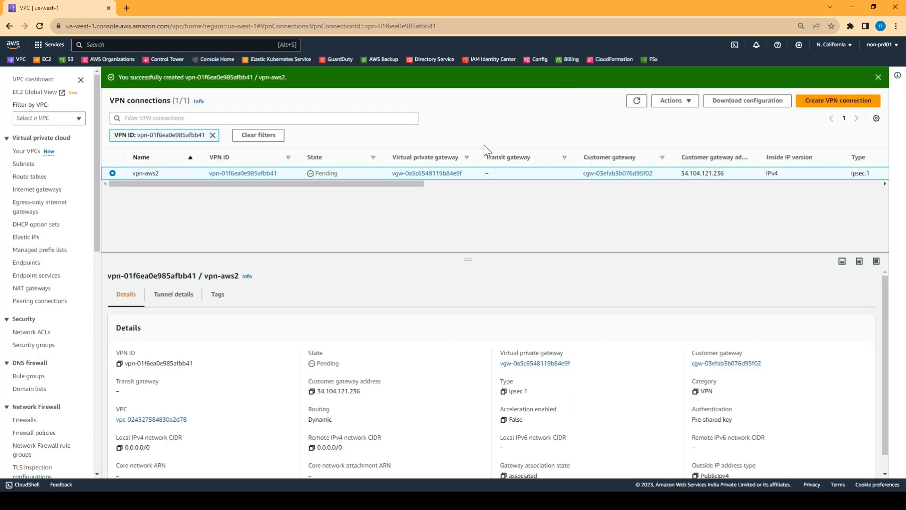
Step: Clear the VPN ID filter, refresh the list, and view vpn-aws1's tunnel details
left_click(212, 135)
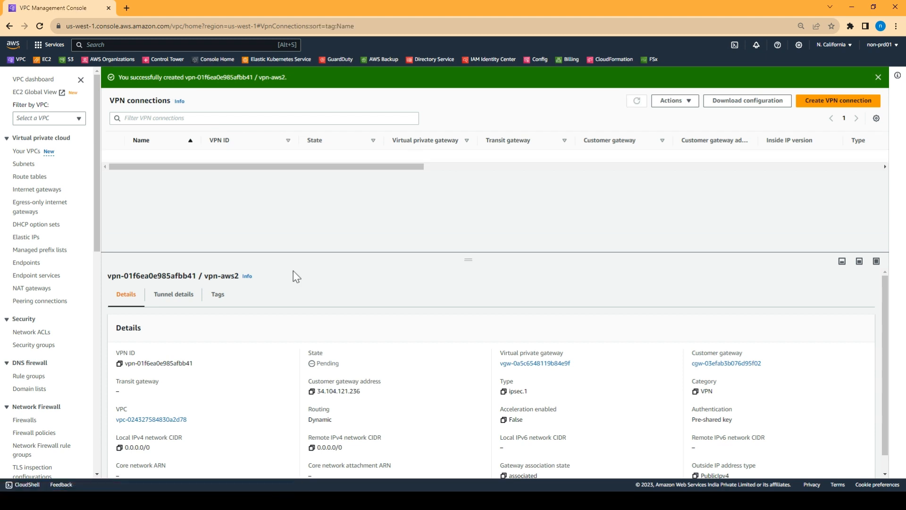
left_click(637, 100)
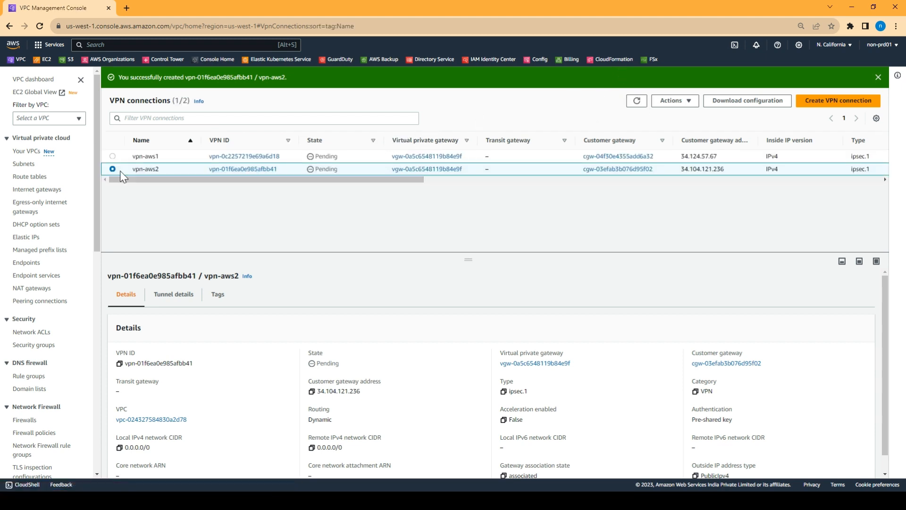
left_click(112, 156)
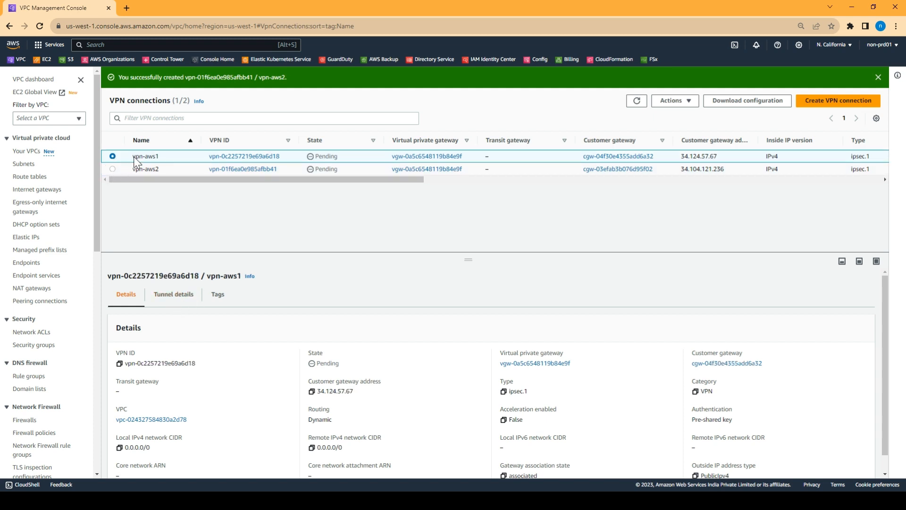
left_click(176, 298)
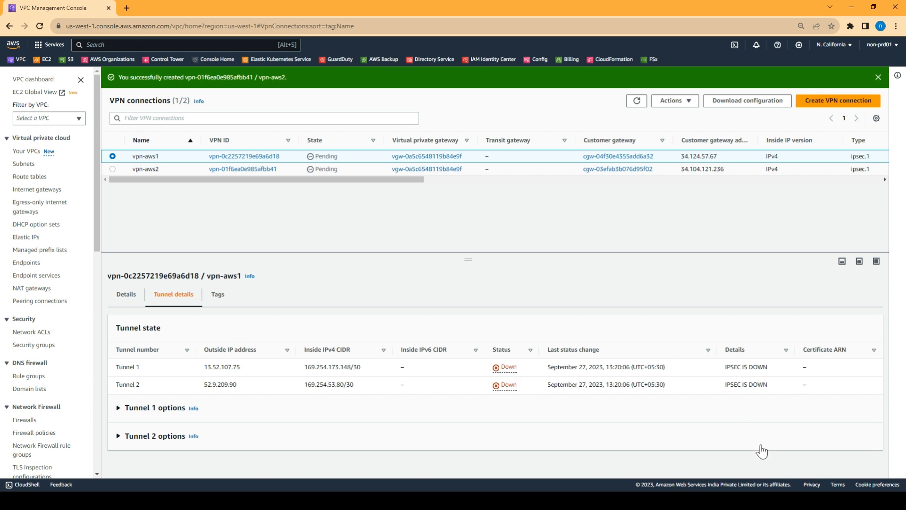
Step: View vpn-aws2's tunnel details and refresh repeatedly while both stay pending
left_click(112, 170)
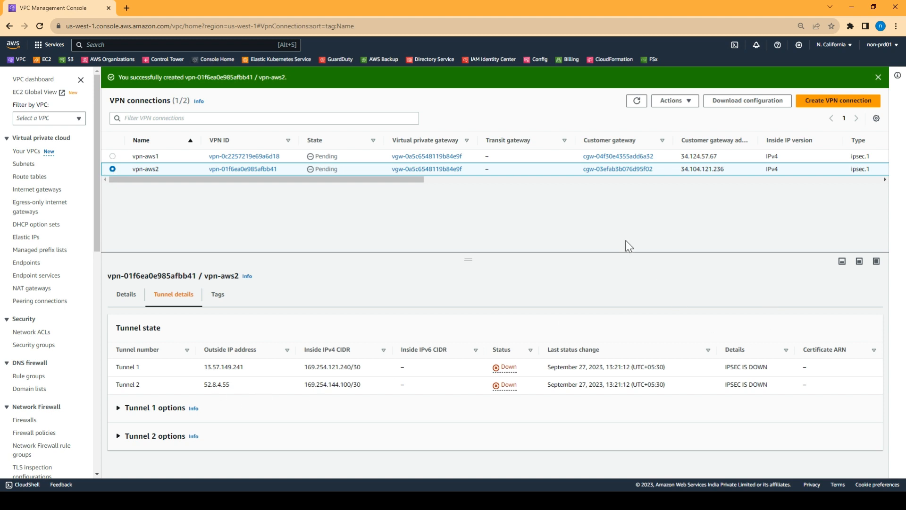
left_click(635, 102)
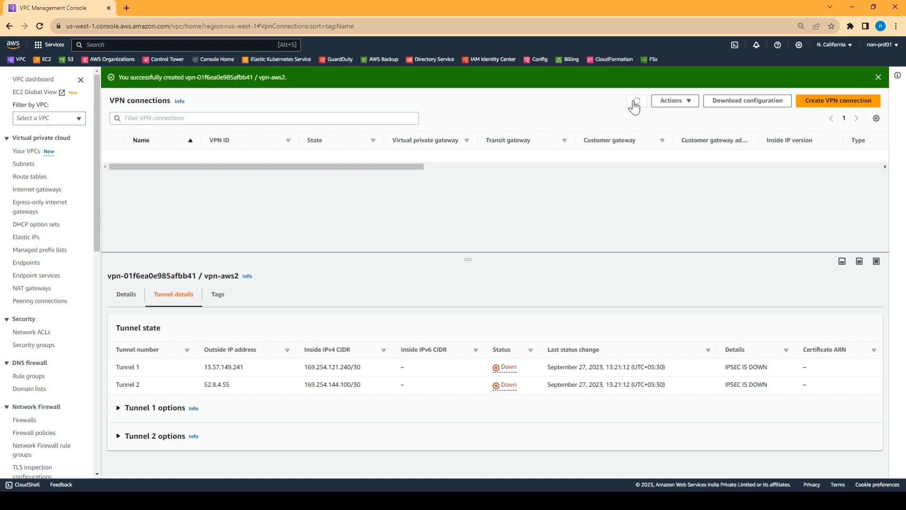
left_click(635, 102)
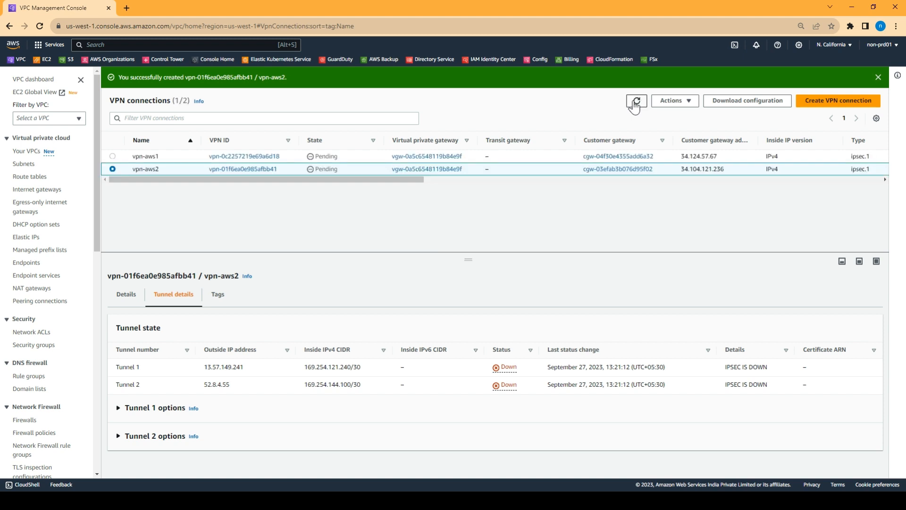
left_click(635, 102)
left_click(635, 103)
Step: Return to the Google Cloud Create a VPN window and start a new peer VPN gateway
mouse_move(163, 501)
left_click(350, 484)
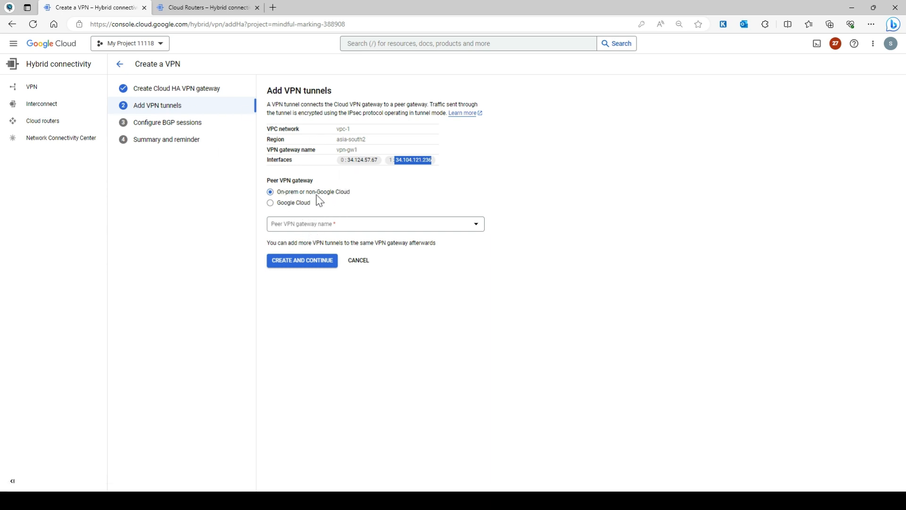
left_click(320, 227)
left_click(314, 250)
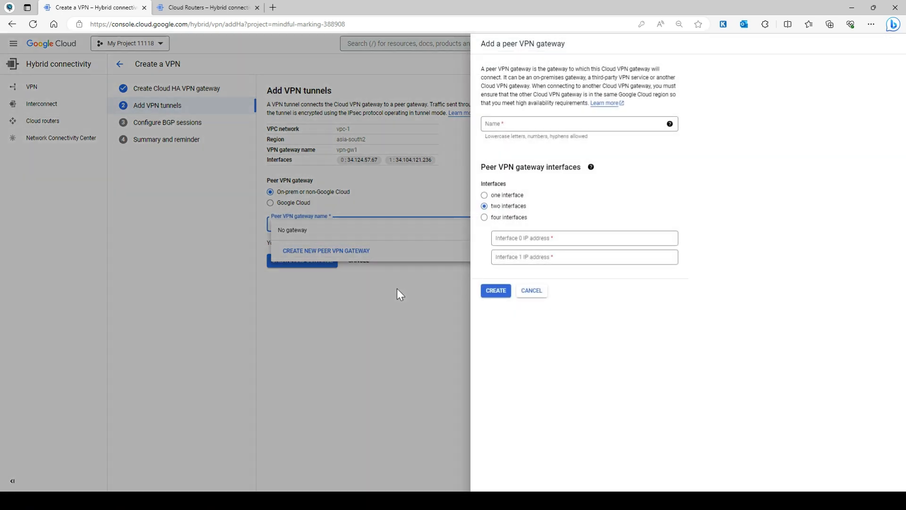
Step: Name the peer gateway 'peer-vpn-gw' and give it four interfaces
left_click(509, 124)
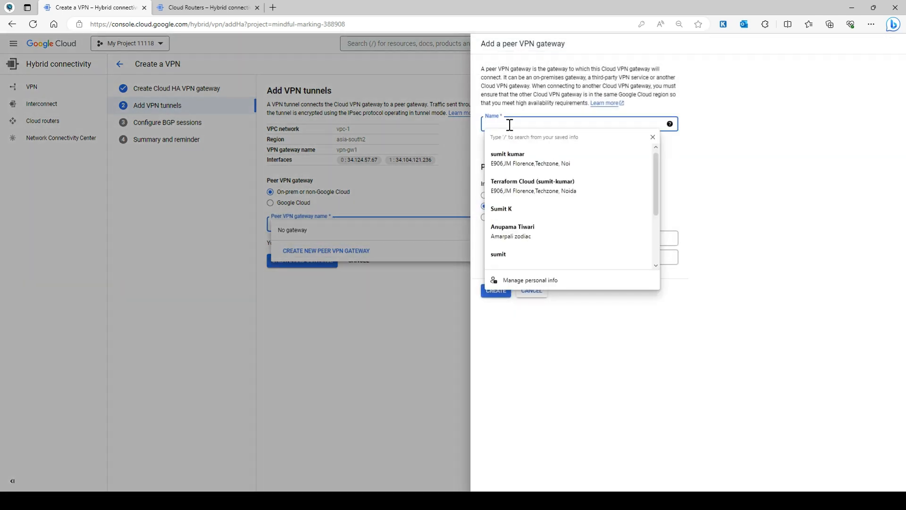
type("peer")
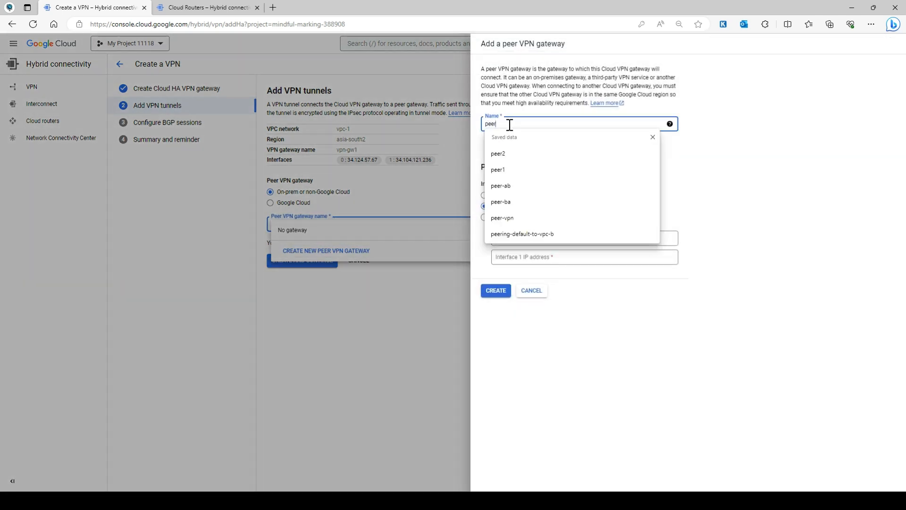
type("-vpn")
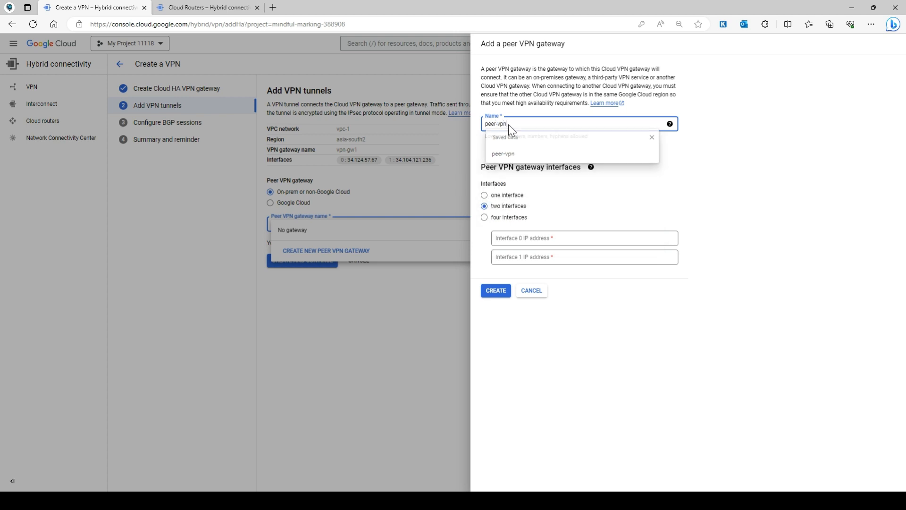
type("-gw")
left_click(484, 218)
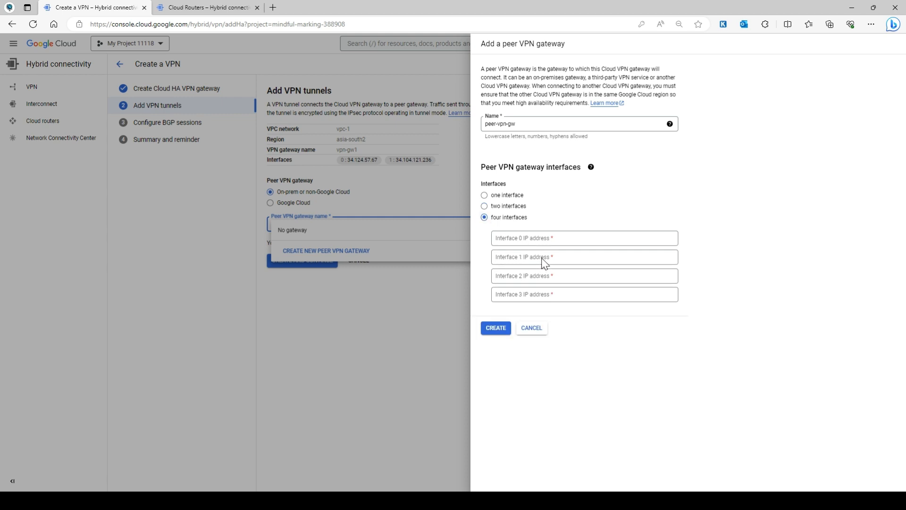
left_click(520, 237)
left_click(644, 206)
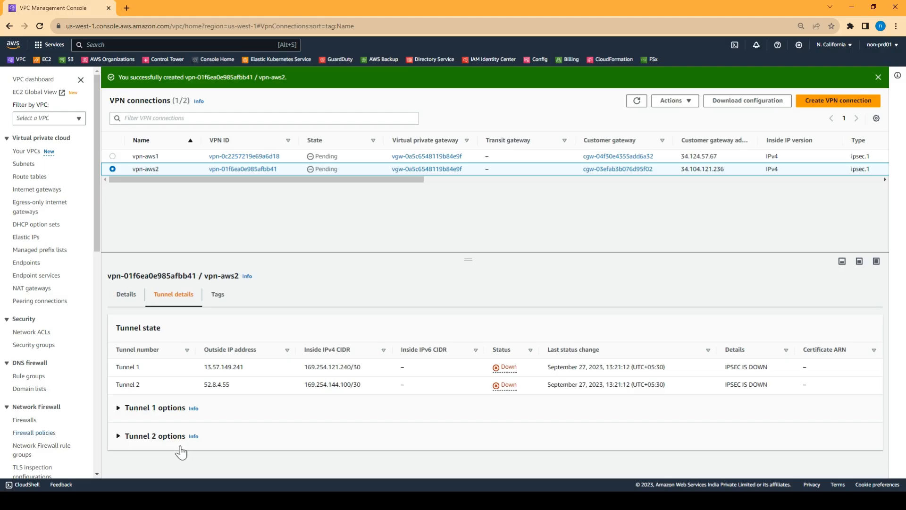
Step: Refresh the AWS VPN list and view vpn-aws1's tunnels, now Available
left_click(637, 100)
left_click(113, 156)
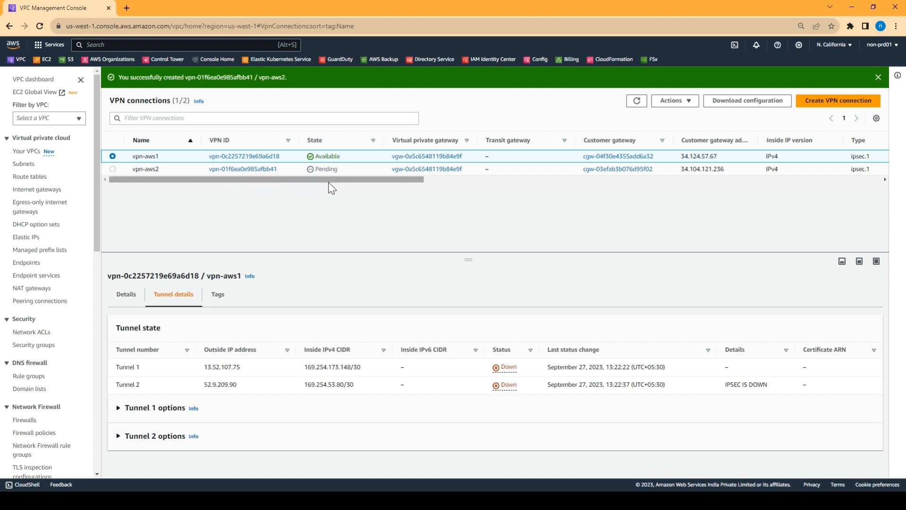
Step: Download vpn-aws1's configuration as Generic, Vendor Agnostic, ikev2
left_click(743, 103)
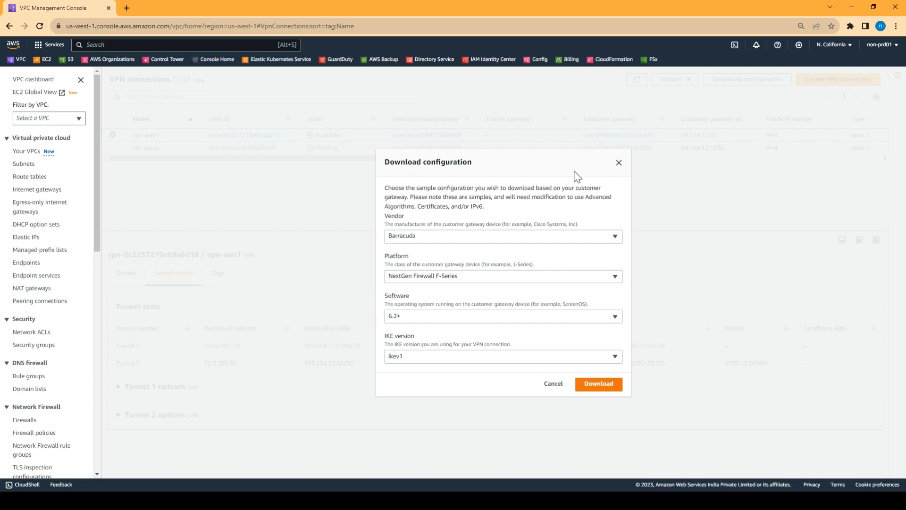
left_click(489, 237)
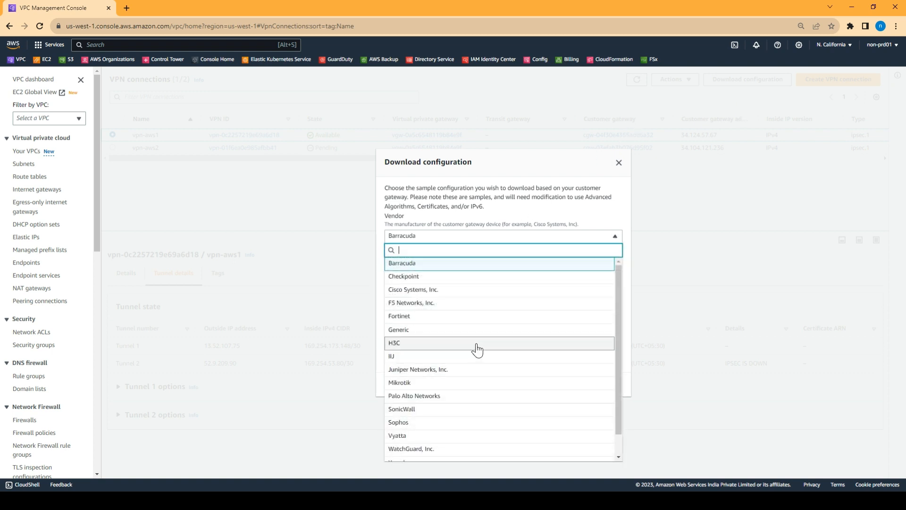
scroll(477, 349, "down", 1)
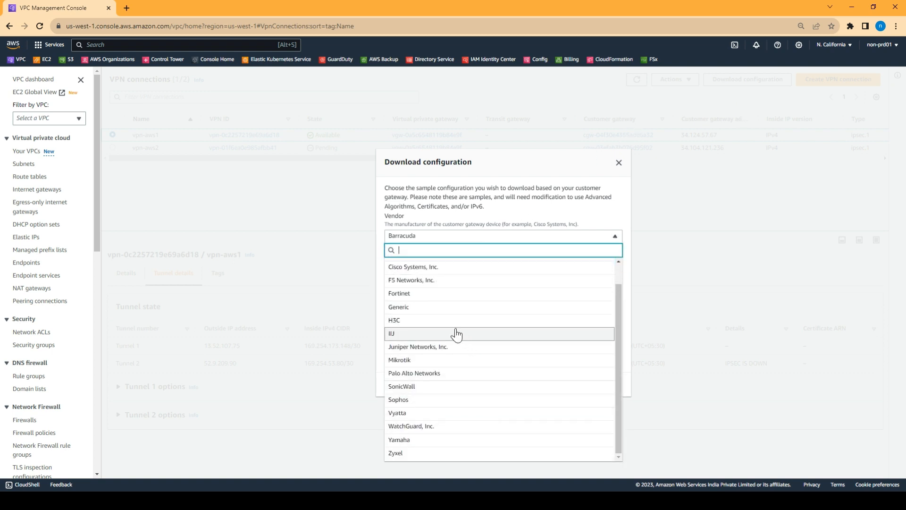
left_click(435, 307)
left_click(429, 315)
left_click(425, 344)
left_click(454, 356)
left_click(421, 399)
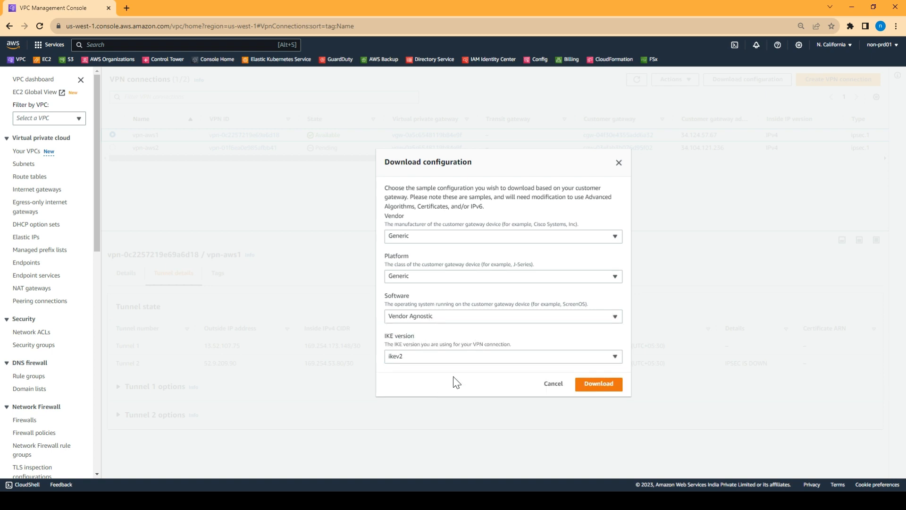
left_click(610, 388)
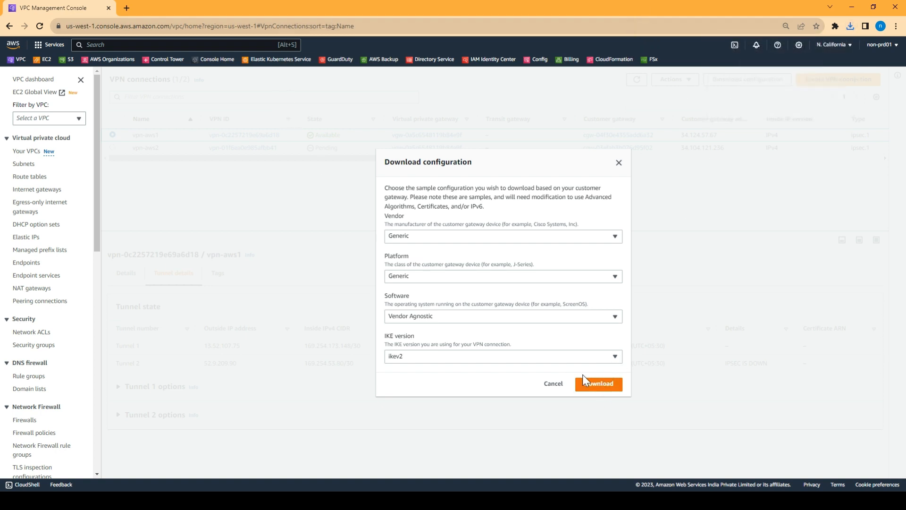
left_click(618, 163)
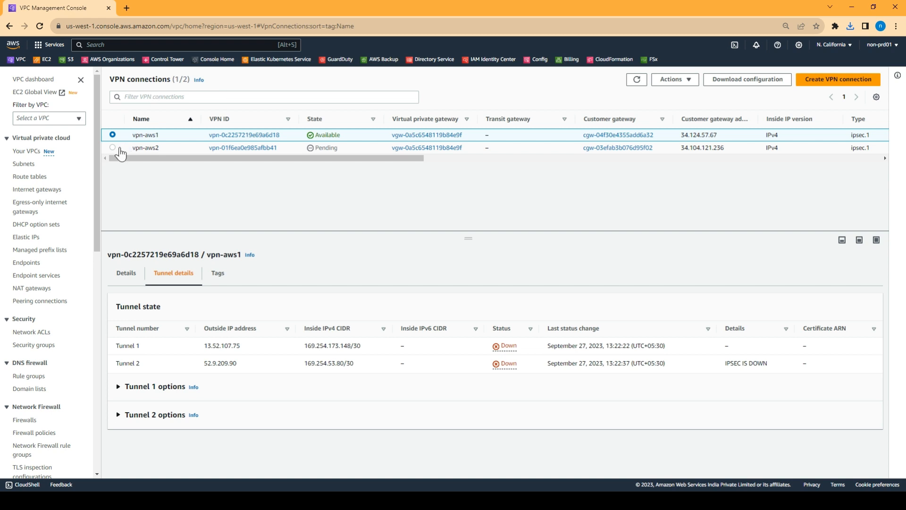
Step: Refresh the VPN list and check vpn-aws2's tunnel details
left_click(633, 81)
left_click(112, 147)
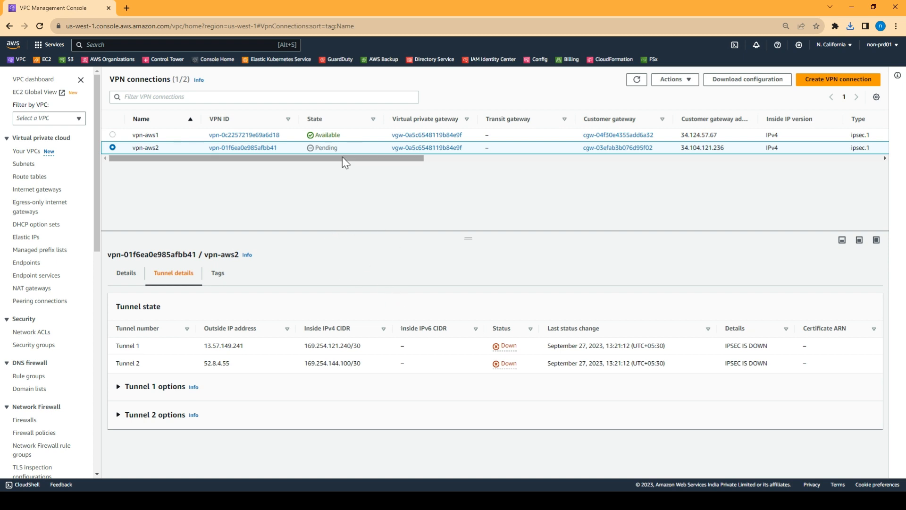
key("alt+Tab")
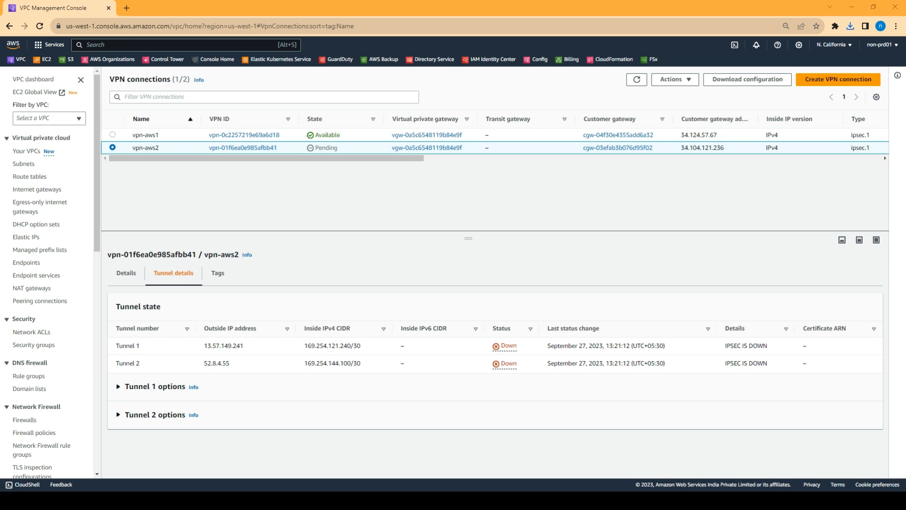
Step: Refresh the VPN list and download vpn-aws2's configuration as Generic, Vendor Agnostic, ikev2
left_click(632, 81)
left_click(727, 82)
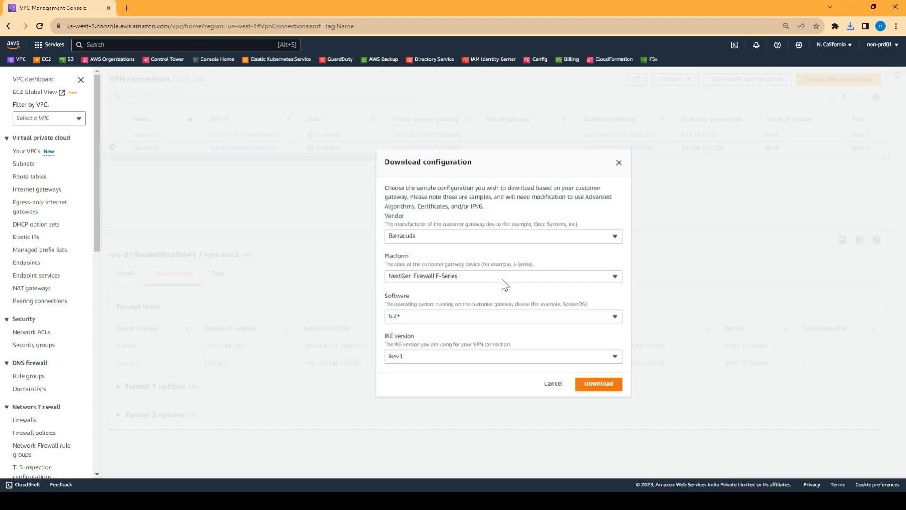
left_click(443, 234)
left_click(425, 330)
left_click(437, 276)
left_click(434, 302)
left_click(430, 316)
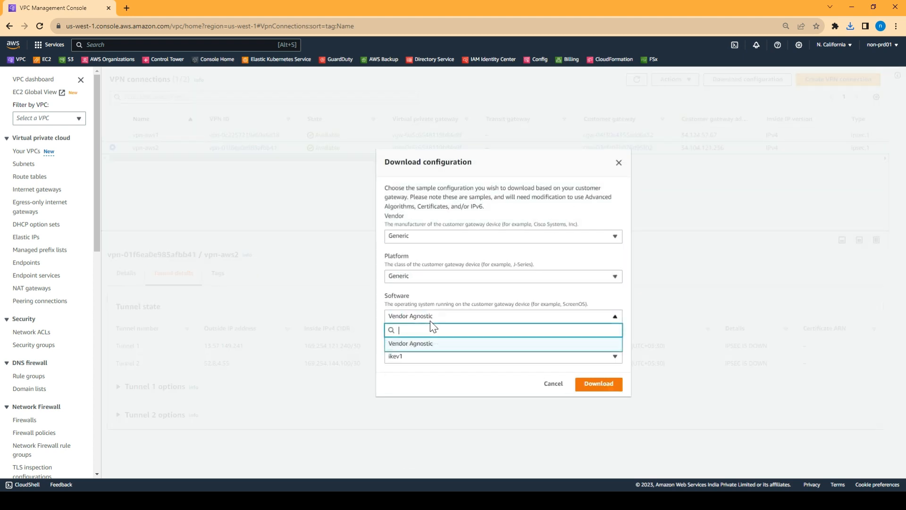
left_click(424, 350)
left_click(445, 355)
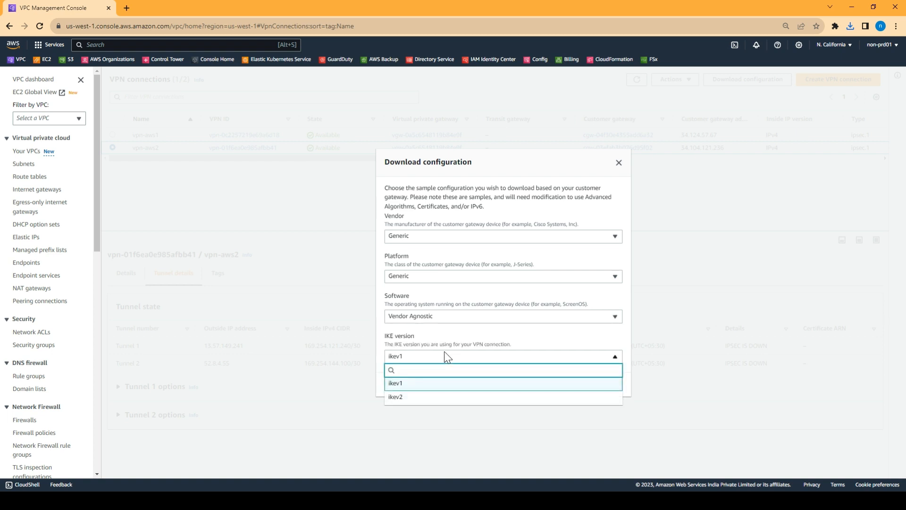
left_click(413, 398)
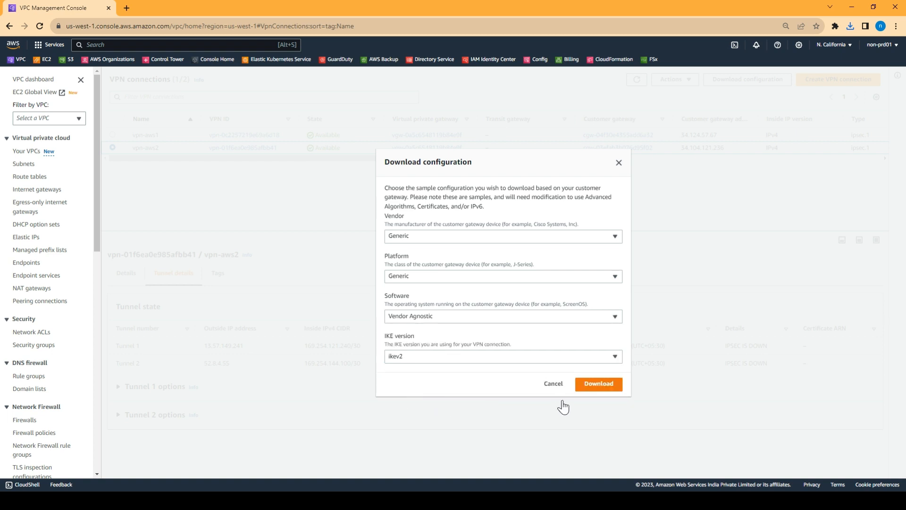
left_click(591, 391)
Step: Close the download options and select Tunnel 2's outside IP 52.8.4.55
left_click(618, 163)
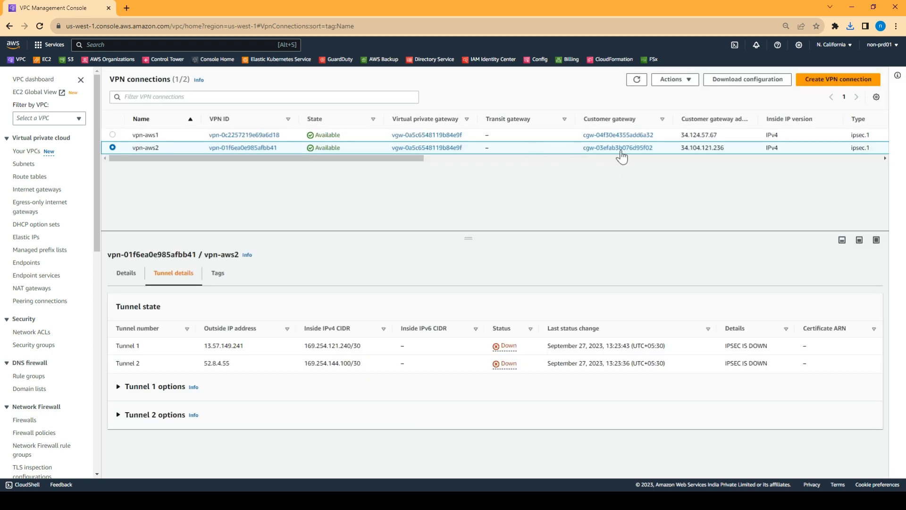
left_click(854, 7)
left_click_drag(250, 354, 193, 365)
Step: Open VPN1.txt full screen and look over the VPN2.txt configuration alongside it
key("alt+Tab")
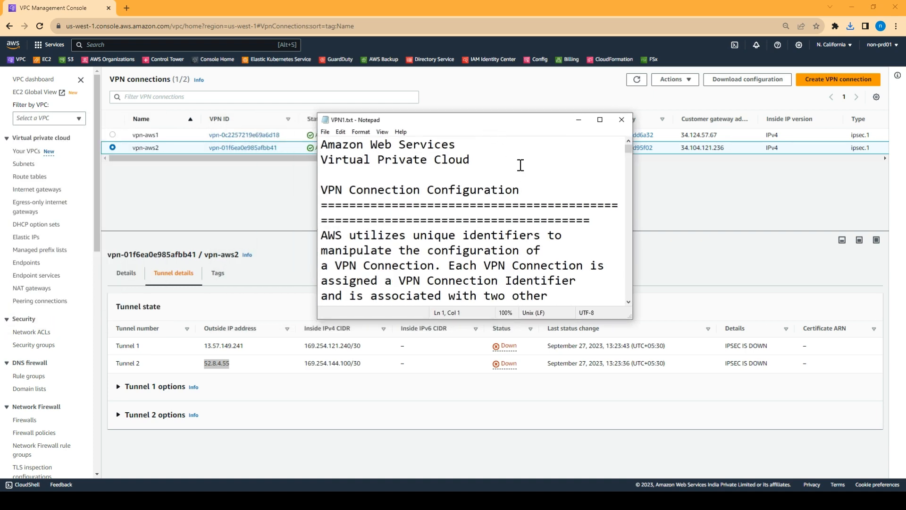
left_click(598, 120)
scroll(459, 195, "down", 3)
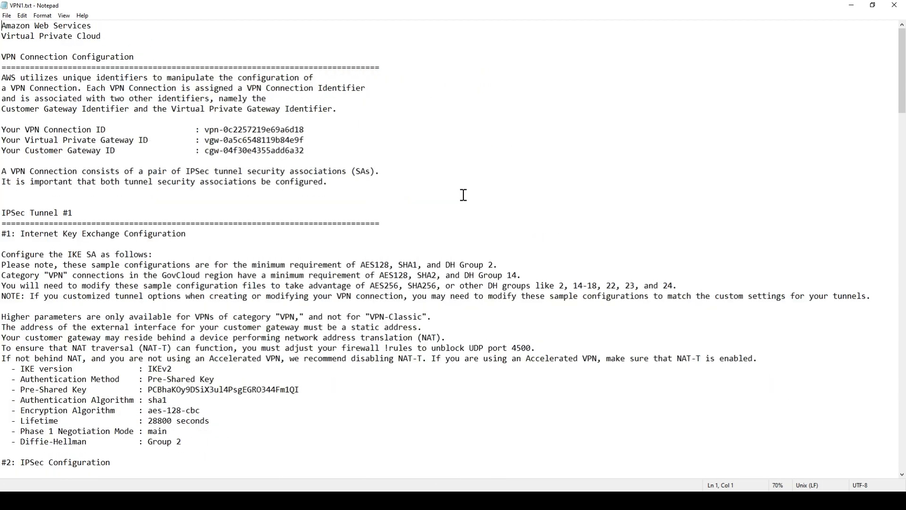
key("alt+Tab")
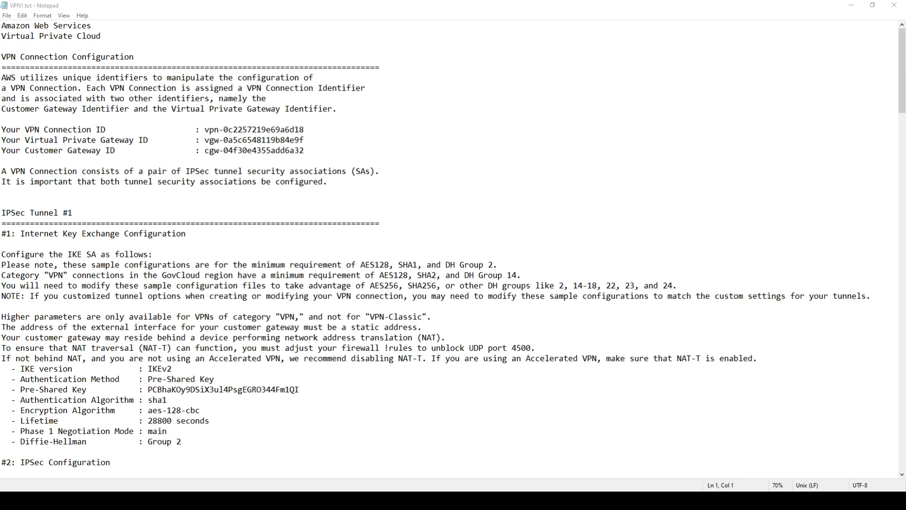
left_click_drag(380, 164, 475, 151)
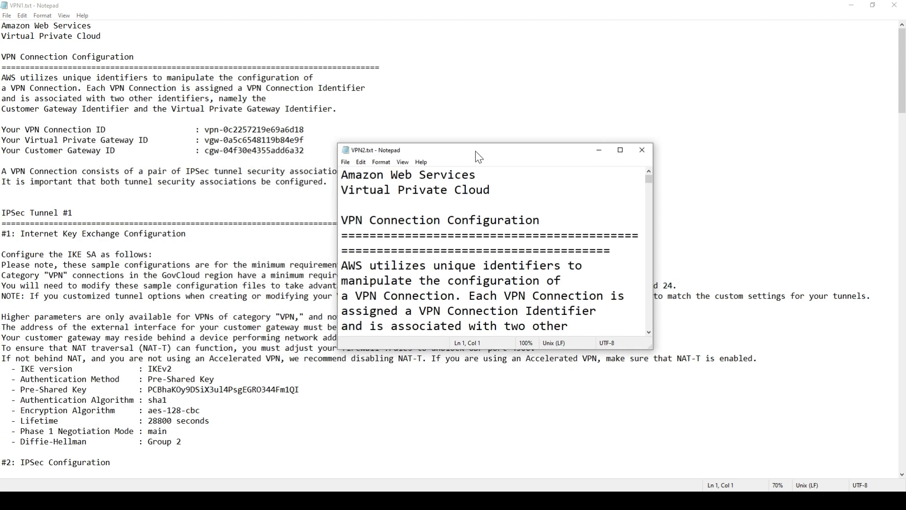
double_click(474, 149)
scroll(413, 223, "down", 2)
scroll(413, 223, "down", 2)
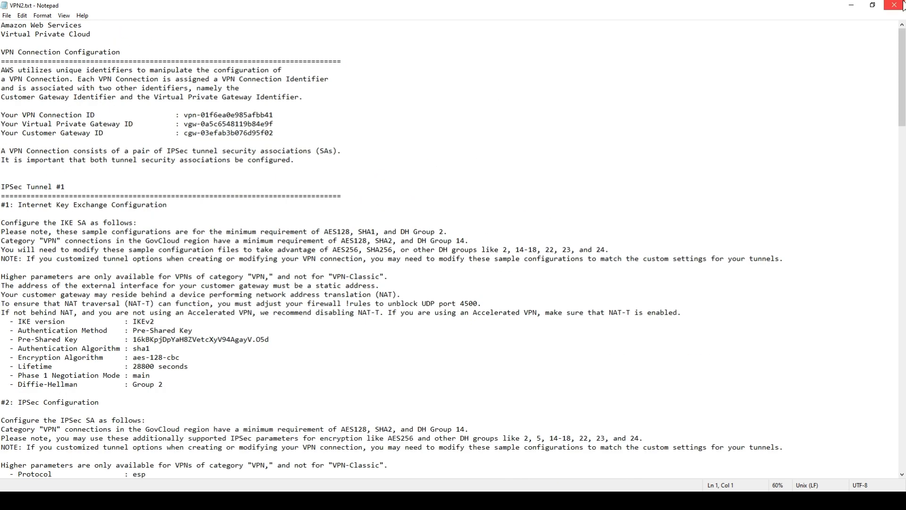
left_click(852, 5)
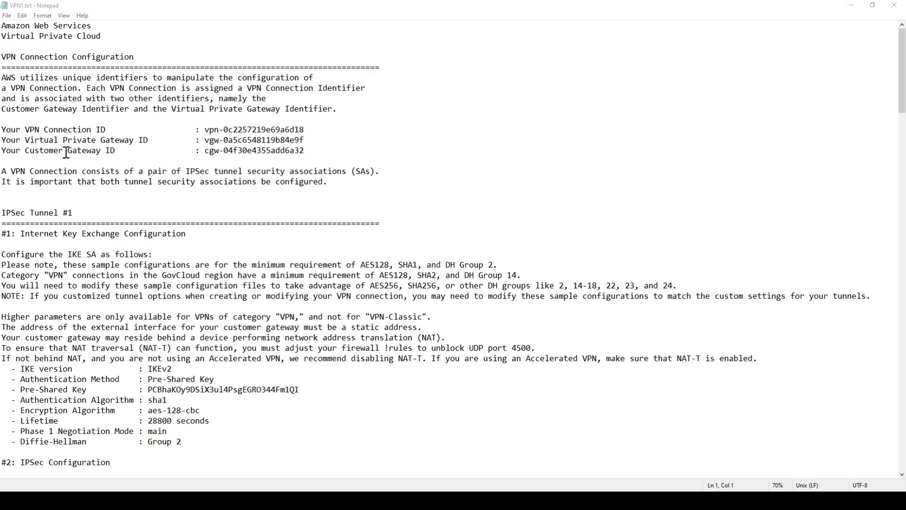
scroll(156, 169, "down", 12)
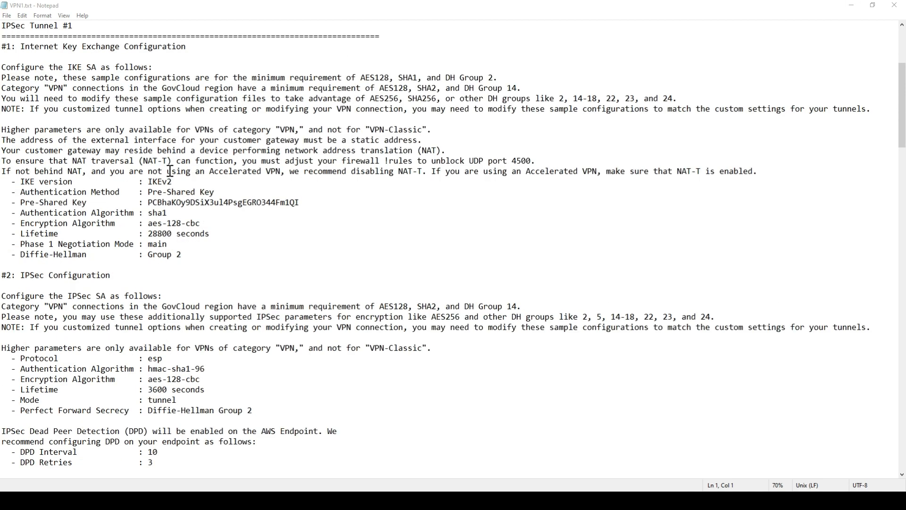
scroll(170, 171, "up", 11)
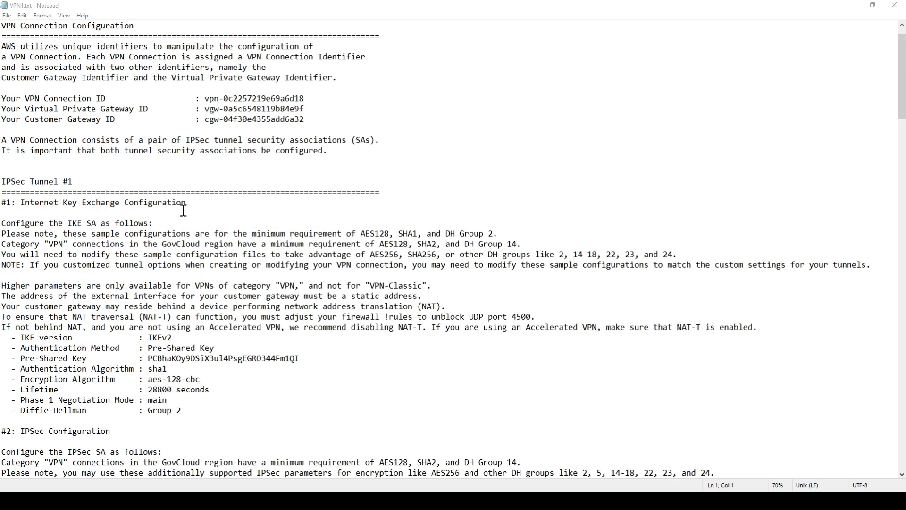
Step: Locate IPSec Tunnel #1 and its Virtual Private Gateway address 13.52.107.75 in VPN1.txt
left_click_drag(83, 182, 9, 182)
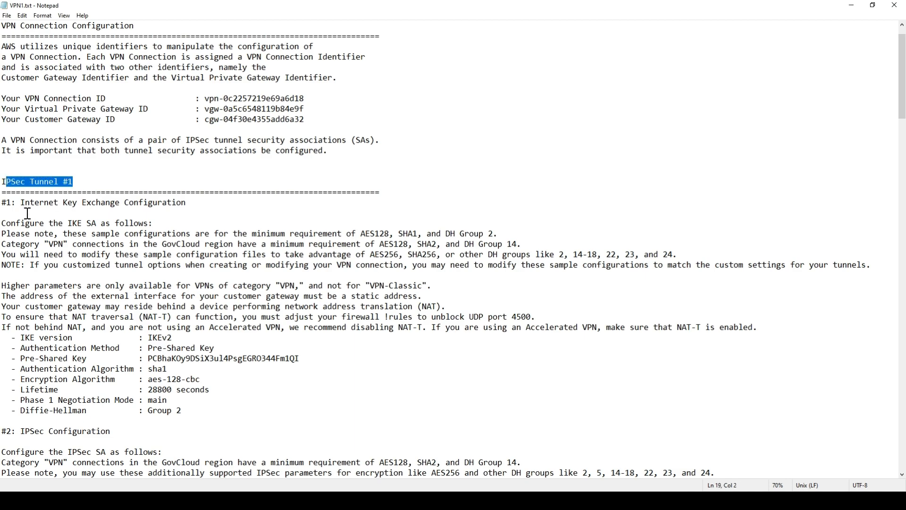
scroll(19, 193, "down", 9)
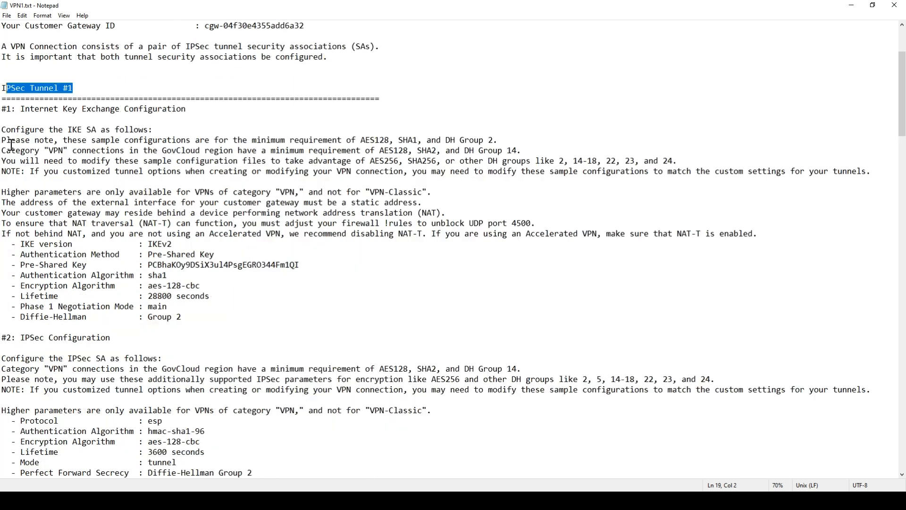
scroll(17, 152, "down", 8)
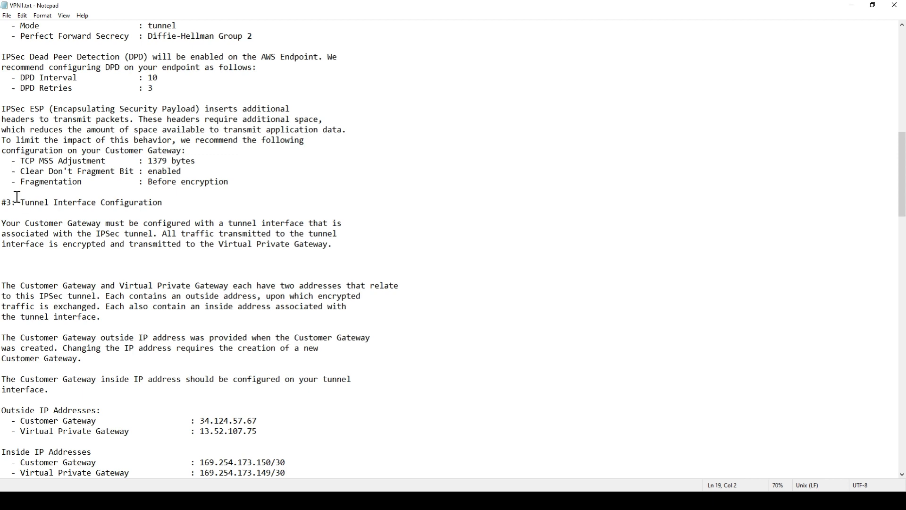
left_click_drag(21, 202, 173, 202)
scroll(241, 288, "down", 4)
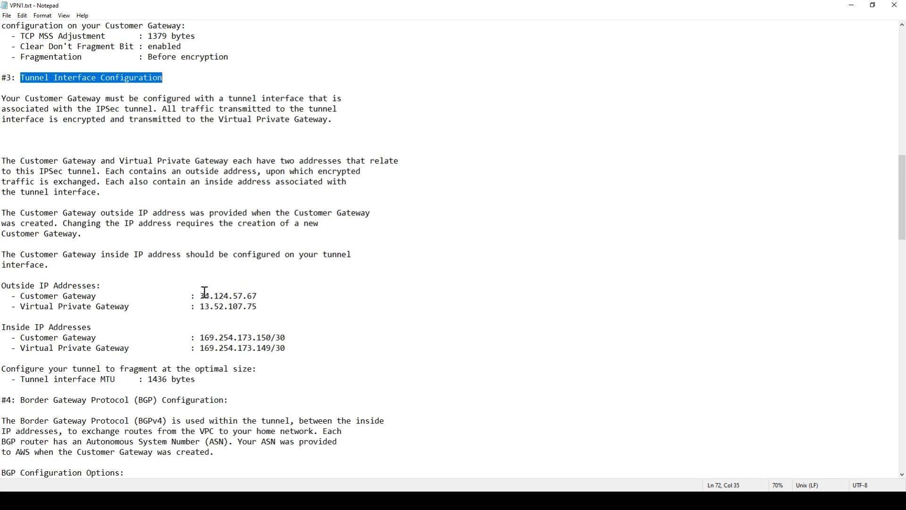
left_click_drag(262, 306, 200, 307)
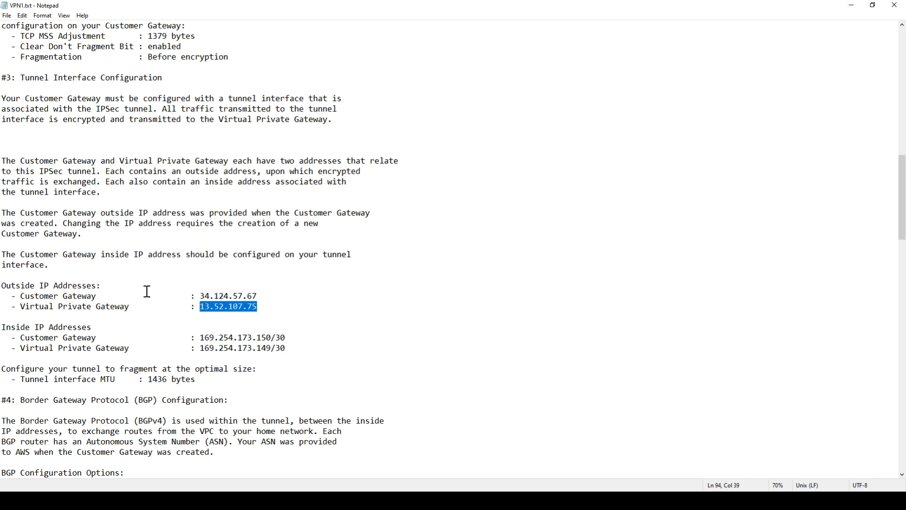
left_click(272, 316)
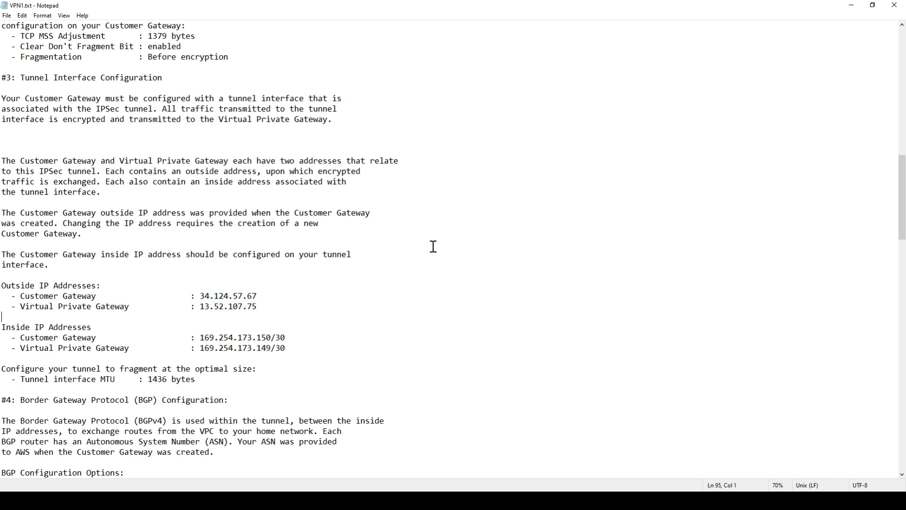
Step: Check vpn-aws1's tunnel details in AWS, then copy 13.52.107.75 from VPN1.txt
left_click(854, 7)
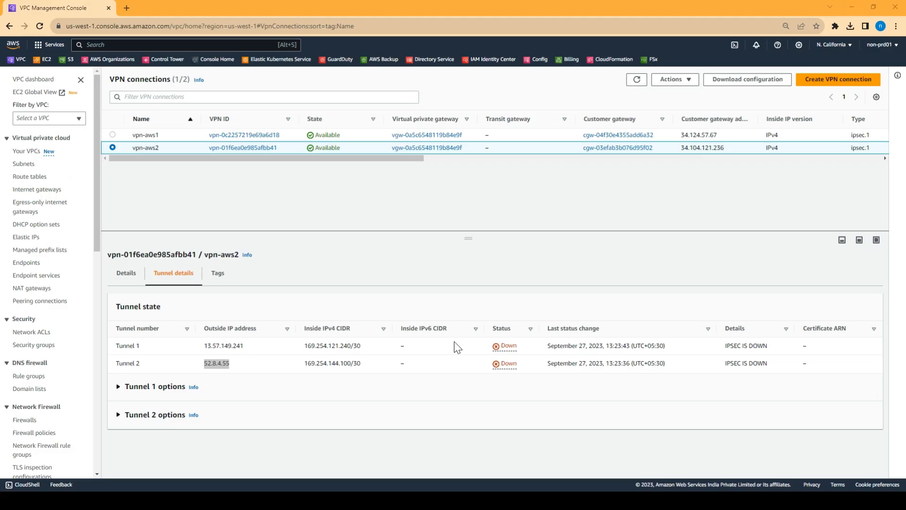
left_click(245, 434)
left_click(112, 135)
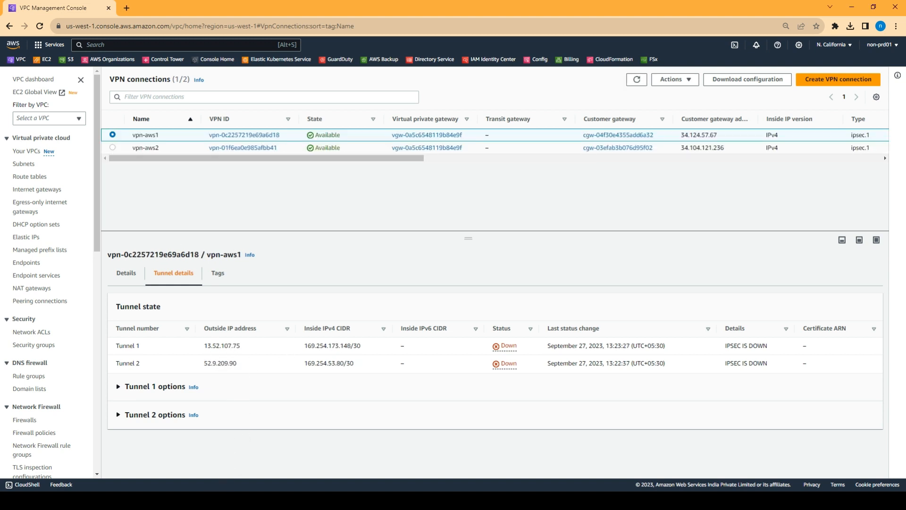
mouse_move(218, 499)
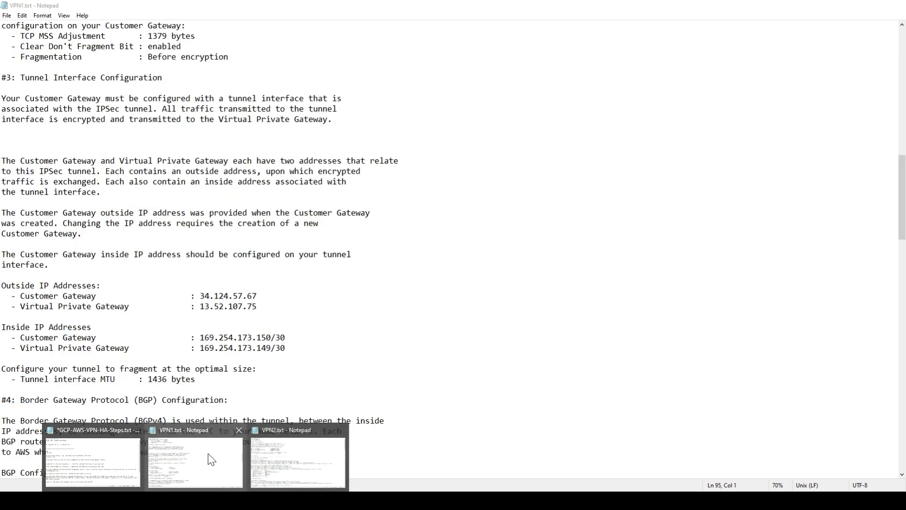
left_click(211, 459)
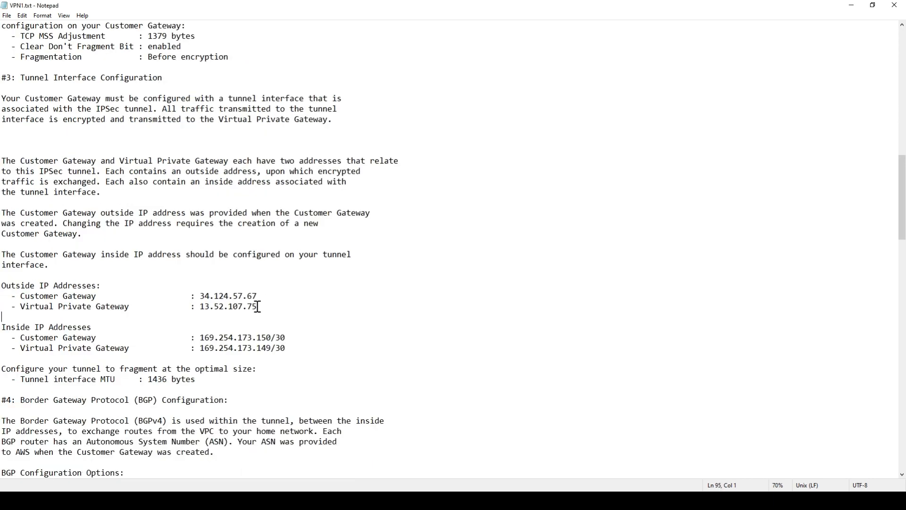
left_click_drag(258, 307, 199, 307)
key("ctrl+c")
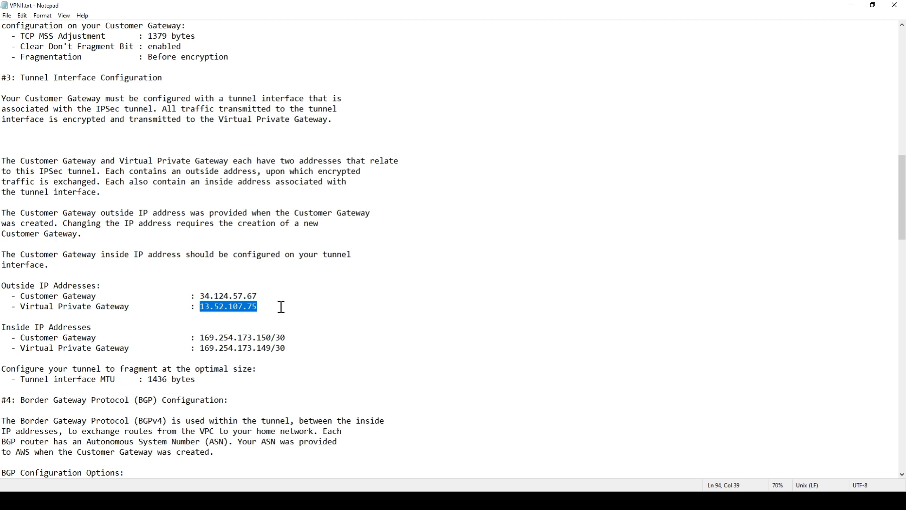
left_click(852, 6)
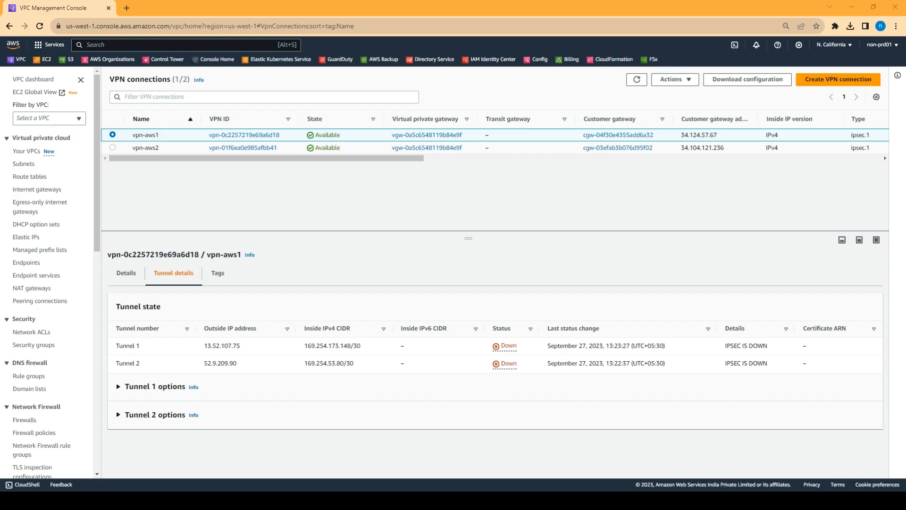
key("alt+Tab")
Step: Paste 13.52.107.75 as the peer gateway's Interface 0 IP address
left_click(515, 237)
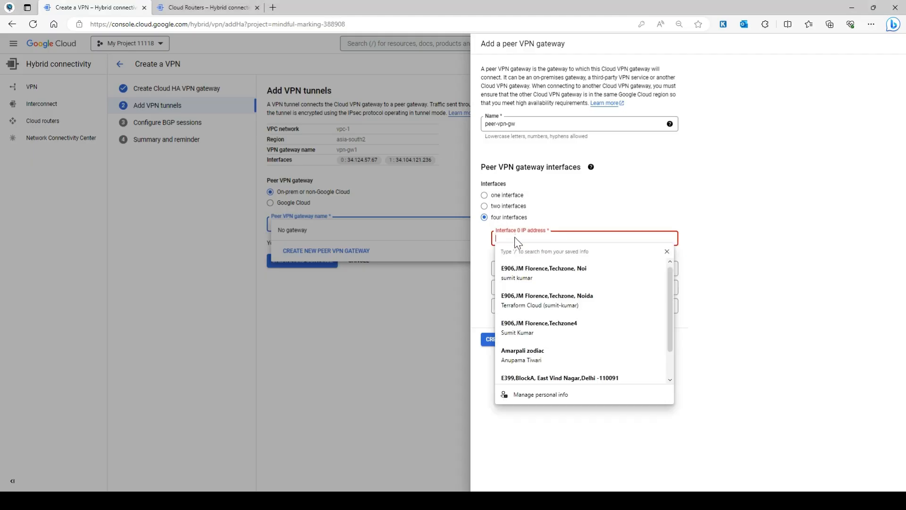
key("ctrl+v")
left_click(506, 255)
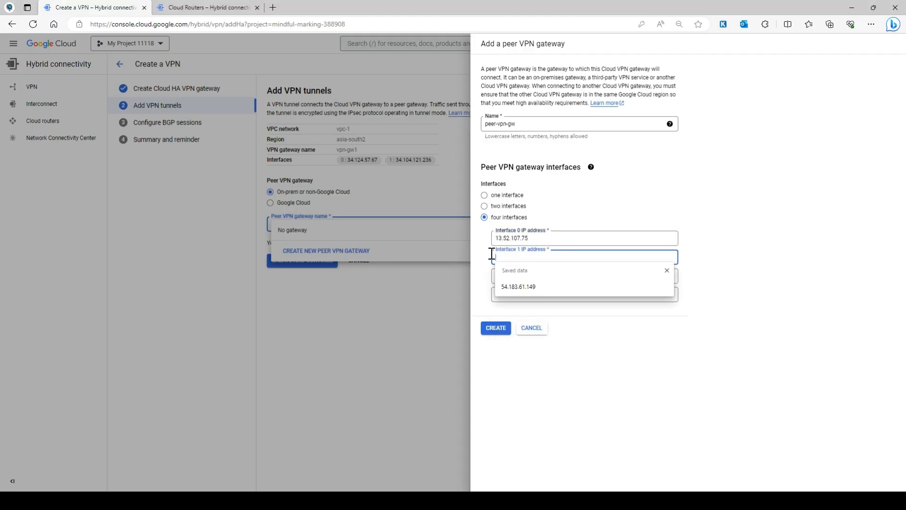
Step: Copy 52.9.209.90 from VPN1.txt into the Interface 1 IP address
key("alt+Tab")
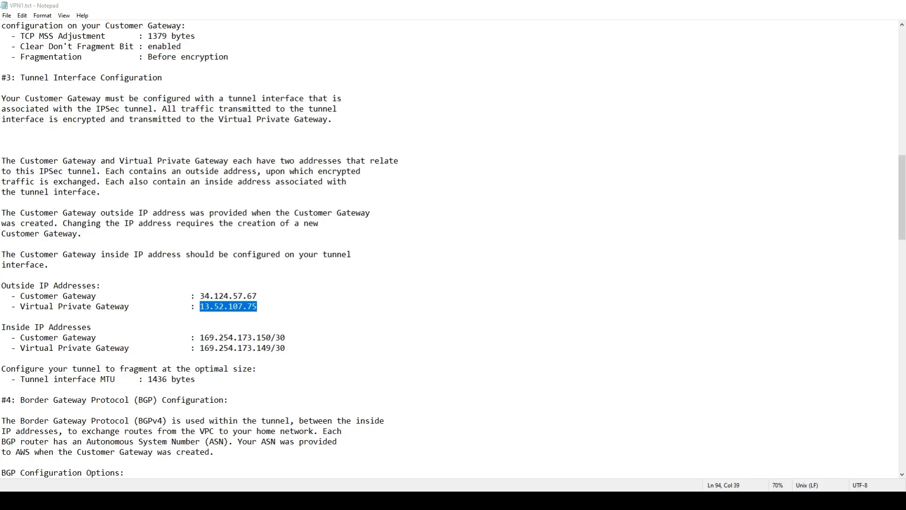
scroll(272, 290, "down", 13)
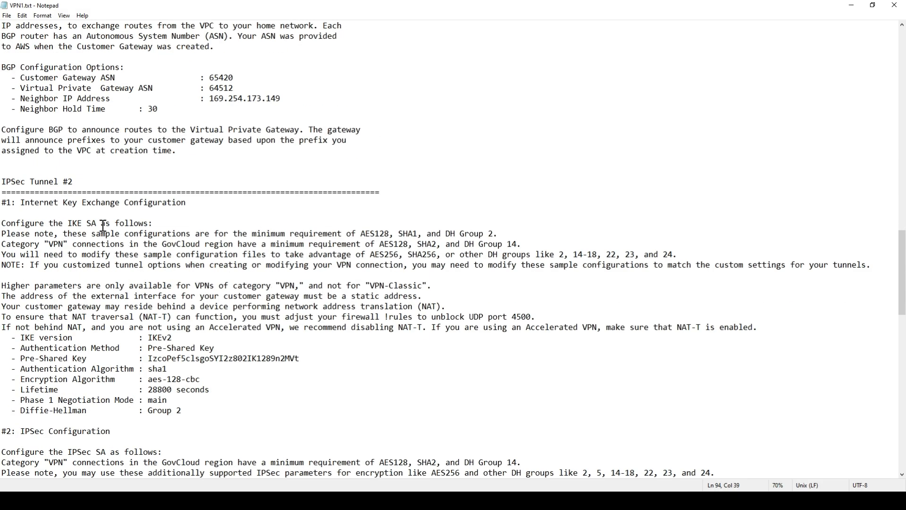
scroll(31, 183, "down", 11)
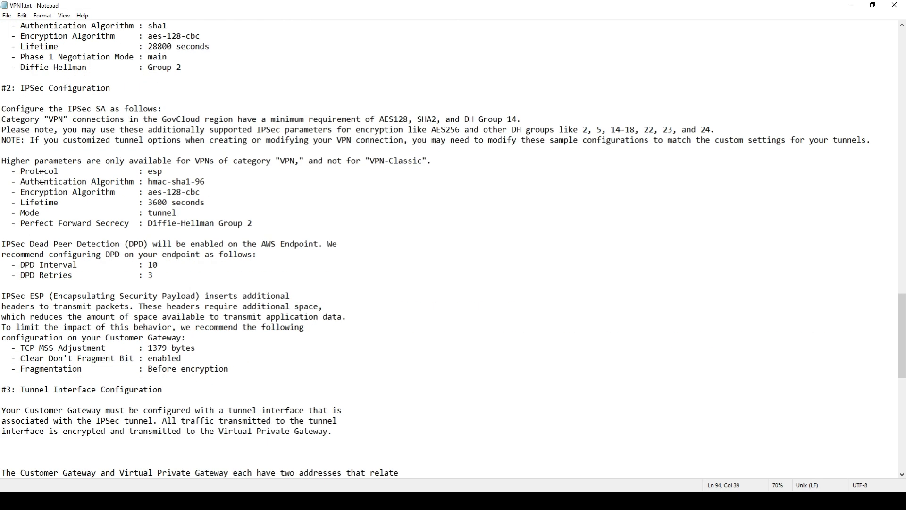
scroll(46, 181, "down", 12)
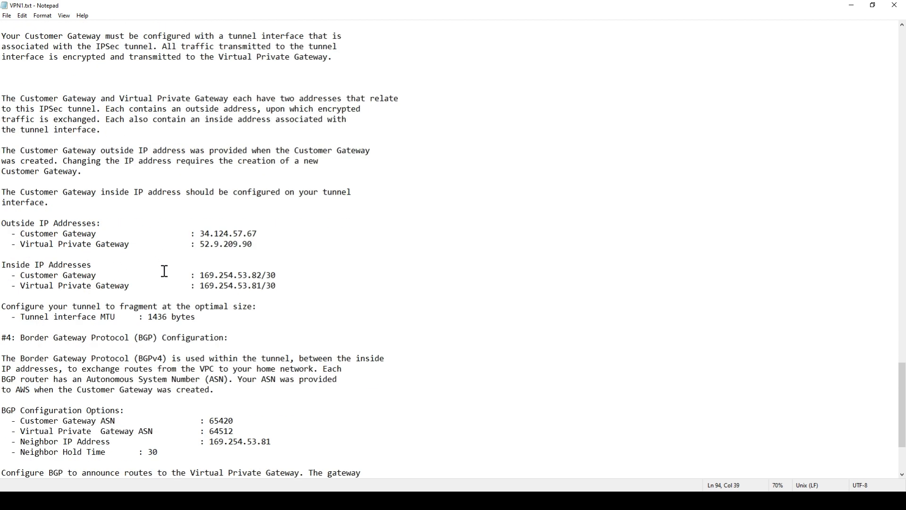
left_click_drag(253, 245, 203, 245)
key("ctrl+c")
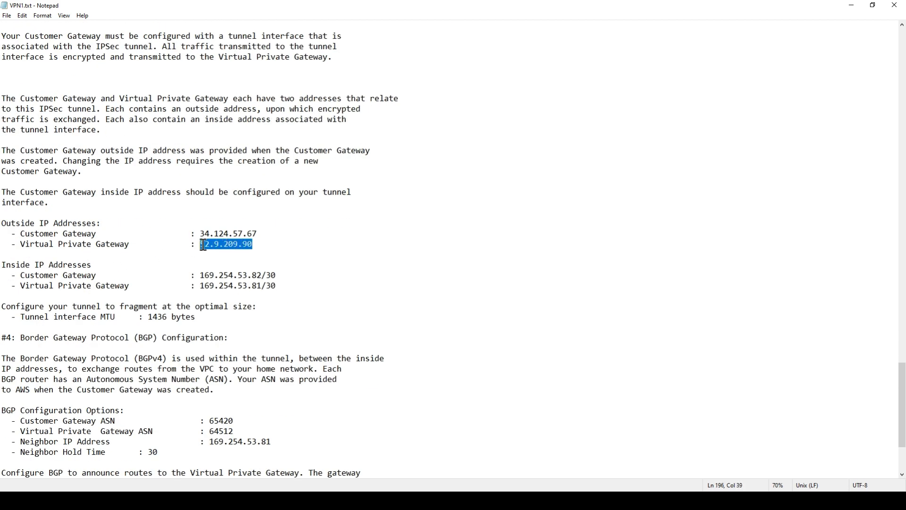
left_click(852, 5)
left_click(525, 253)
key("ctrl+v")
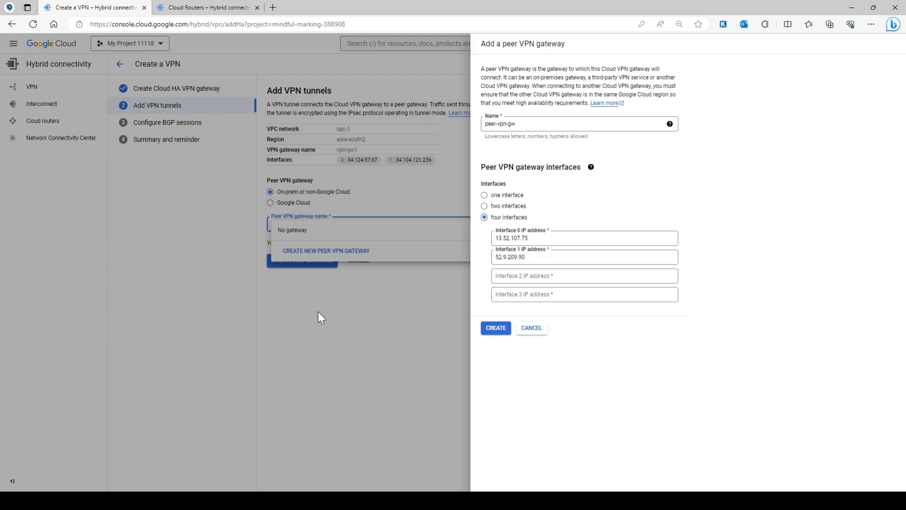
Step: Check vpn-aws2's tunnels and paste 13.57.149.241 as the Interface 2 address
left_click(36, 501)
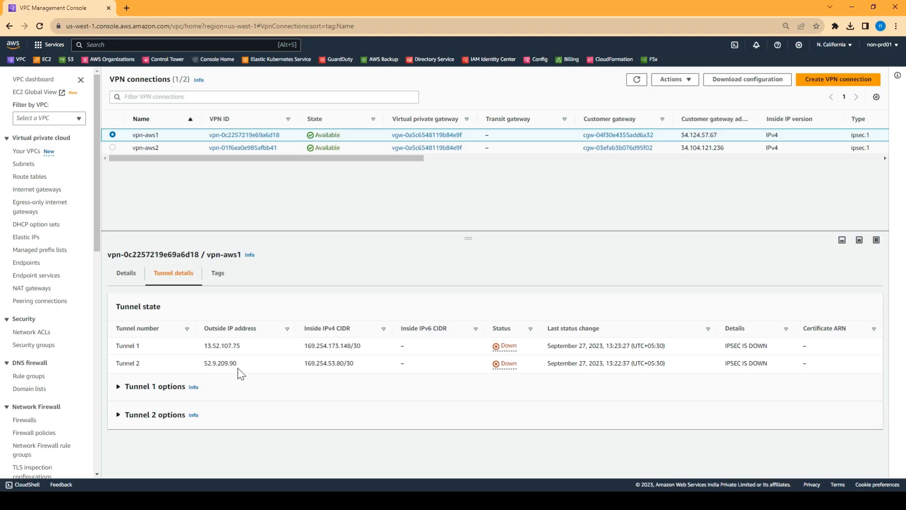
left_click(112, 145)
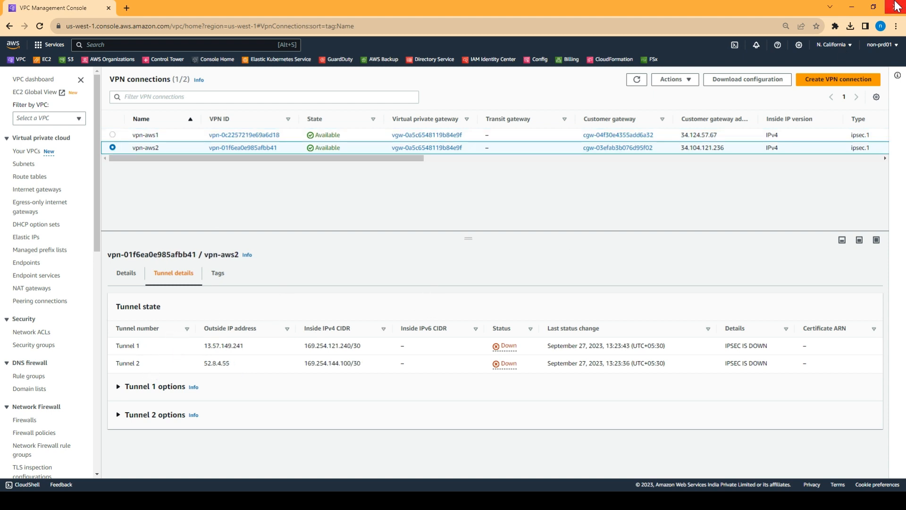
left_click(852, 6)
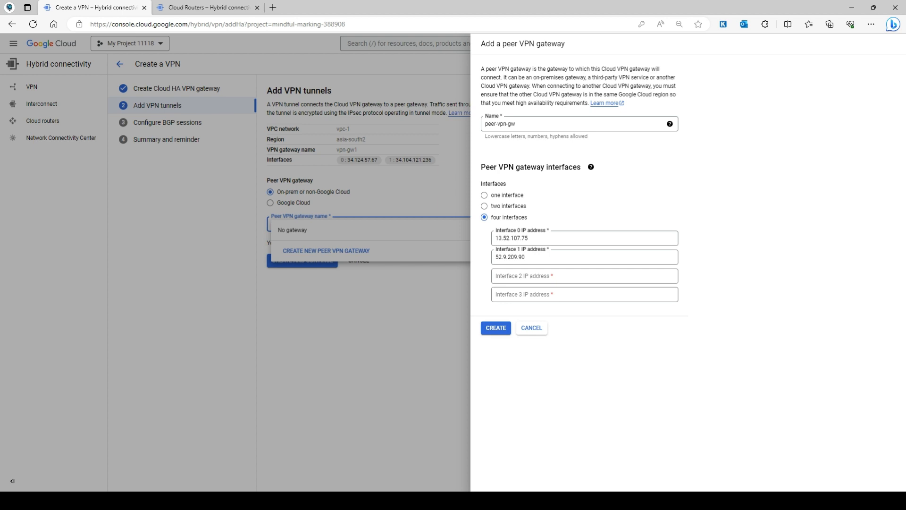
left_click(525, 276)
key("alt+Tab")
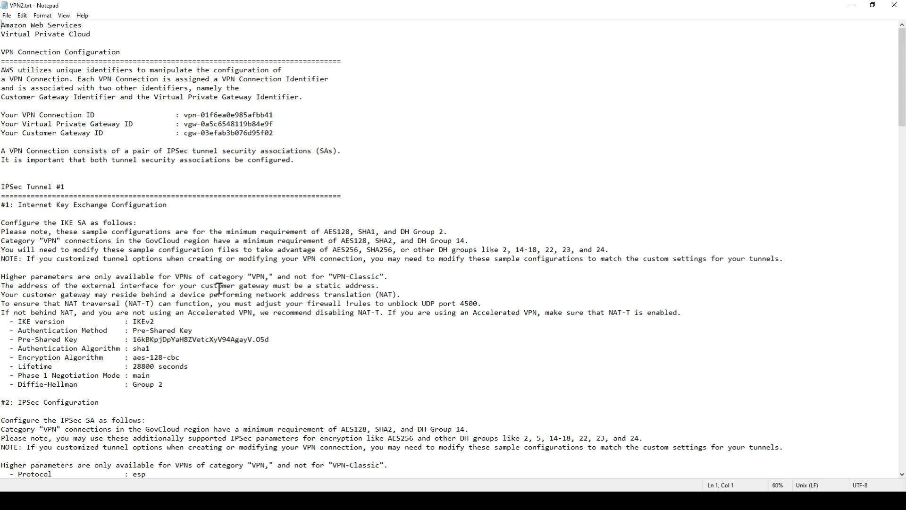
scroll(219, 286, "down", 15)
scroll(186, 301, "down", 7)
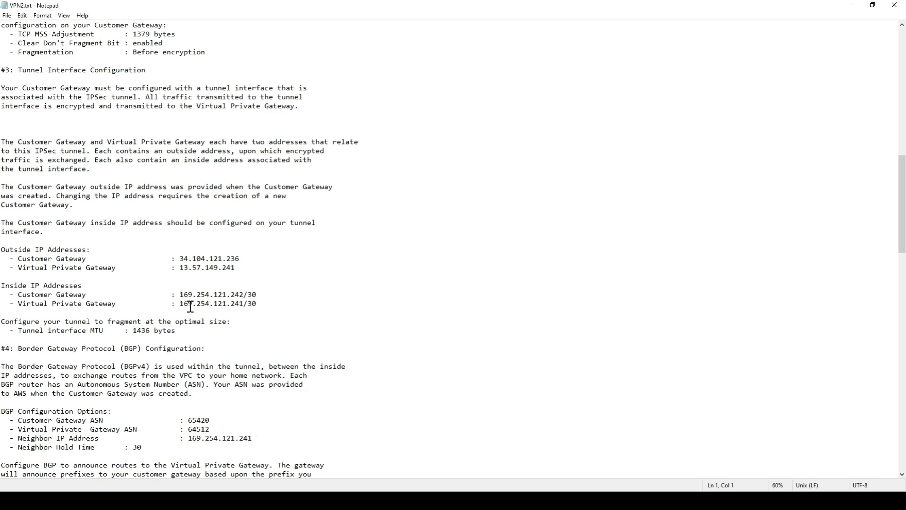
left_click_drag(234, 268, 183, 268)
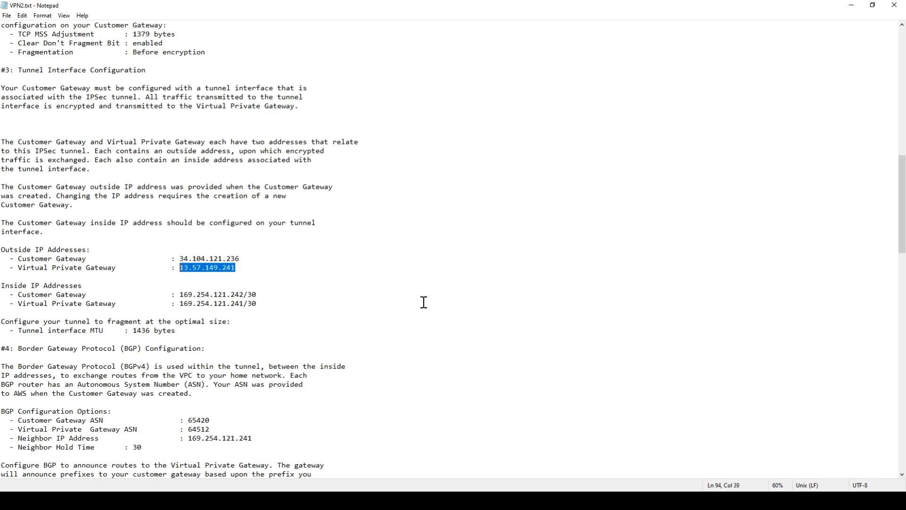
left_click(852, 5)
type("13.57.149.241")
Step: Copy tunnel 2's gateway IP 52.8.4.55 into the Interface 3 address
key("alt+Tab")
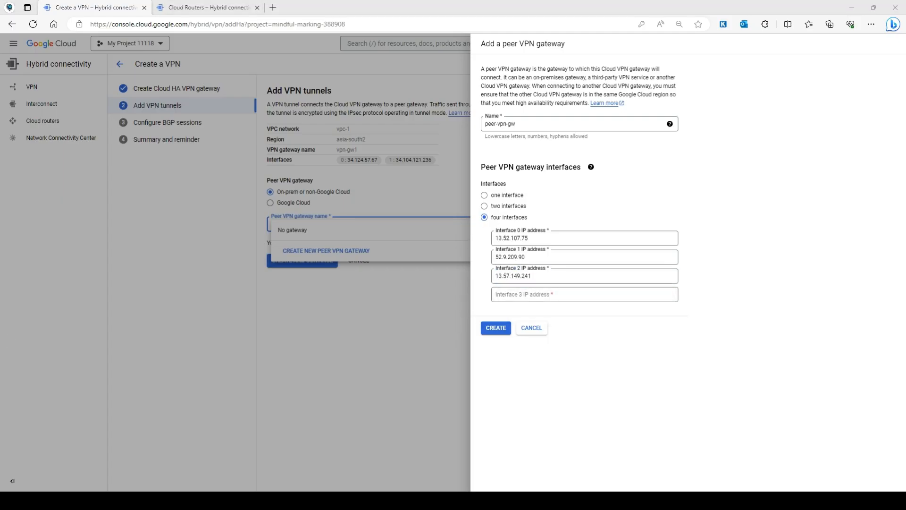
scroll(270, 309, "down", 14)
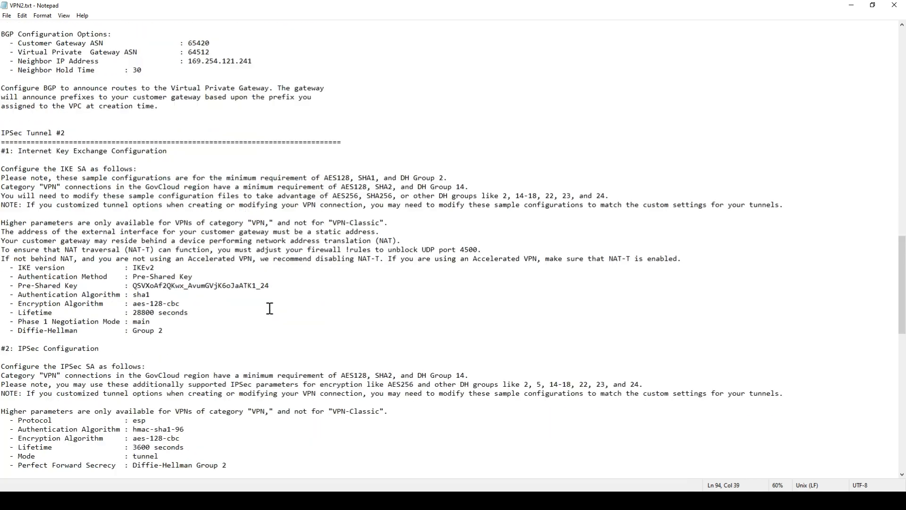
scroll(173, 202, "down", 12)
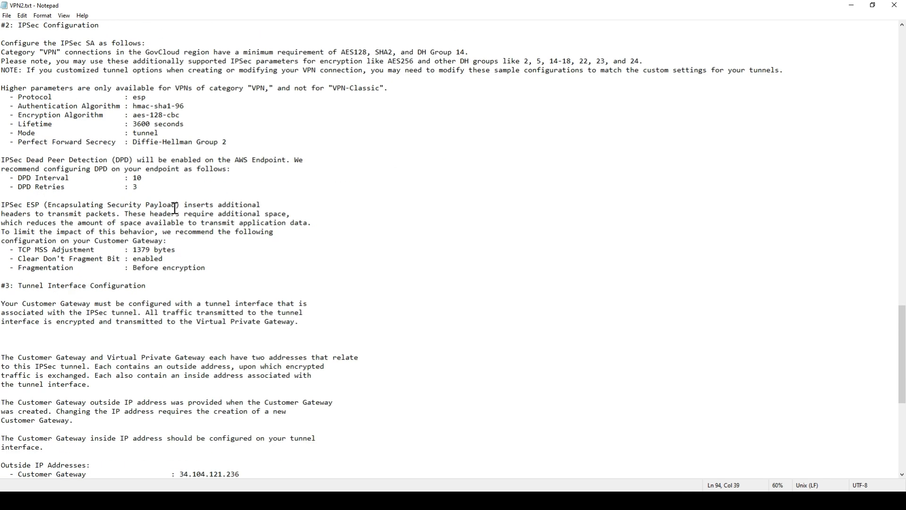
scroll(175, 207, "down", 4)
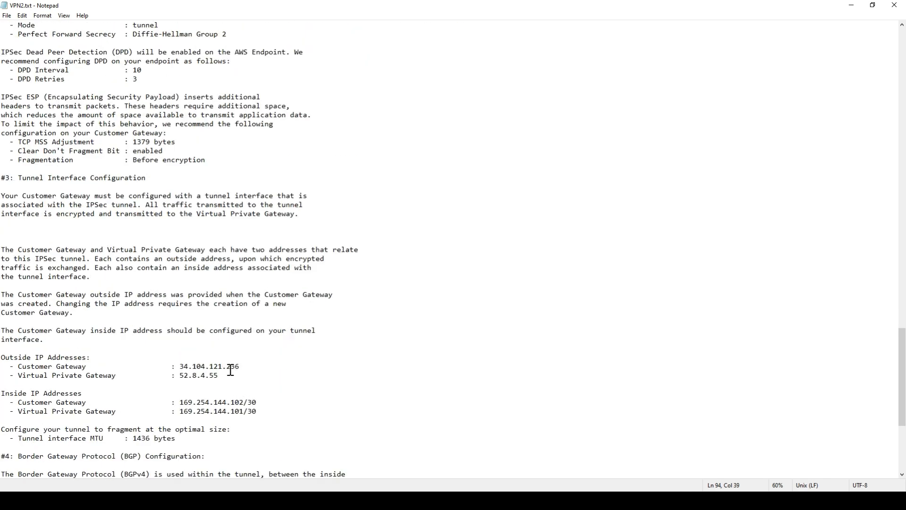
left_click_drag(218, 376, 182, 376)
left_click(851, 5)
left_click(513, 295)
type("52.8.4.55")
Step: Create the peer-vpn-gw peer gateway with the four interfaces
left_click(596, 390)
left_click(498, 328)
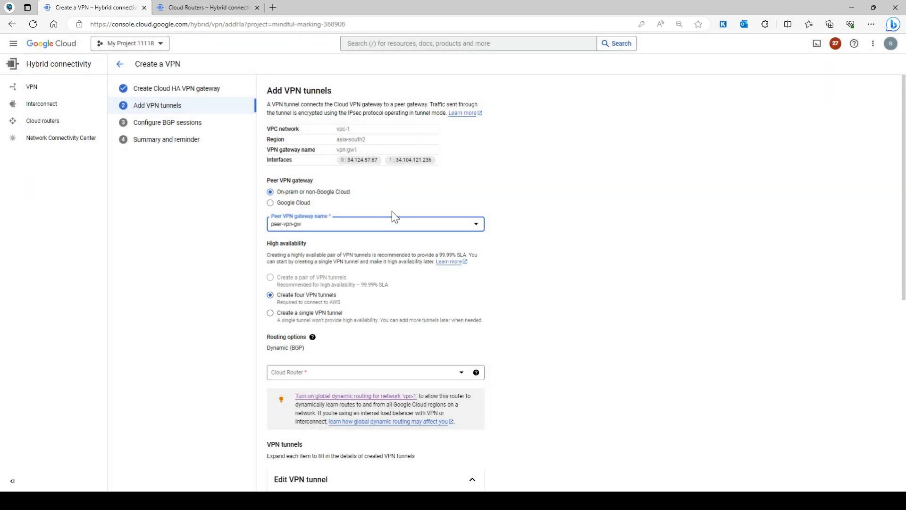
scroll(392, 208, "down", 3)
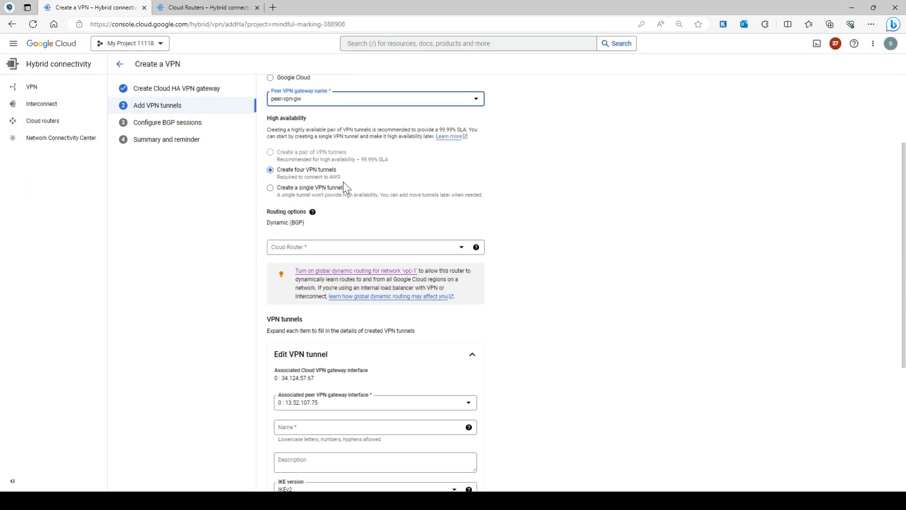
scroll(343, 182, "up", 3)
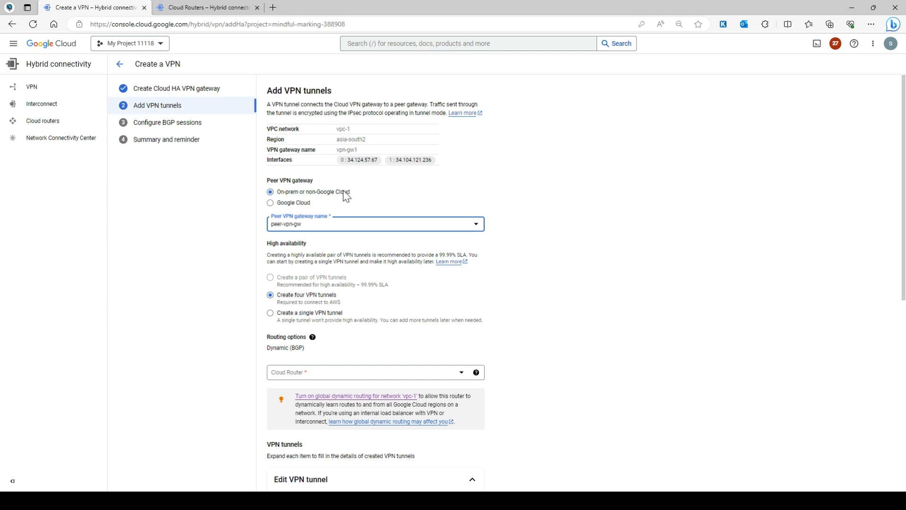
Step: Select cloudrouter-gcp as the VPN's Cloud Router
scroll(347, 198, "down", 3)
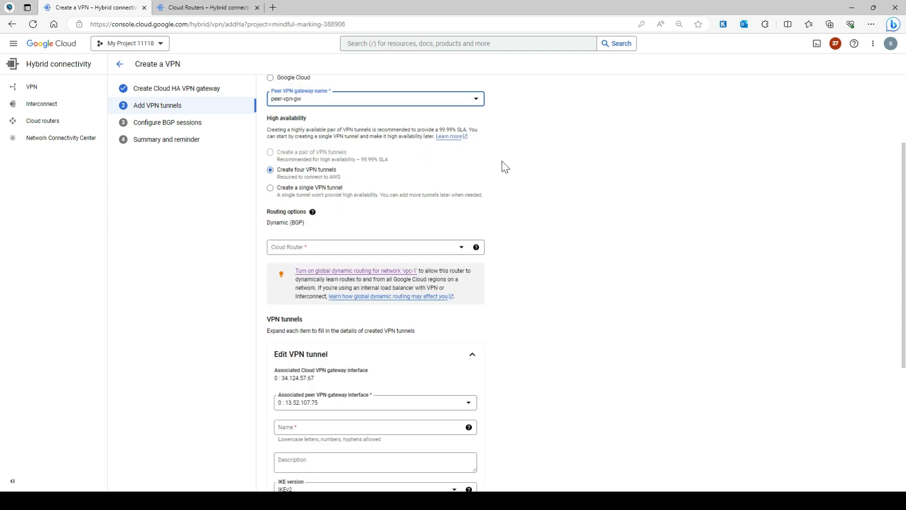
scroll(343, 256, "up", 2)
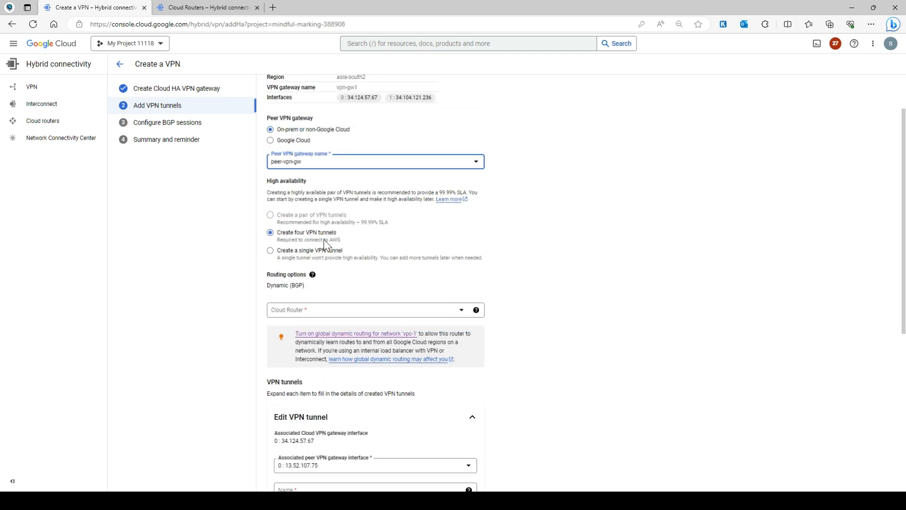
scroll(349, 237, "down", 3)
left_click(317, 185)
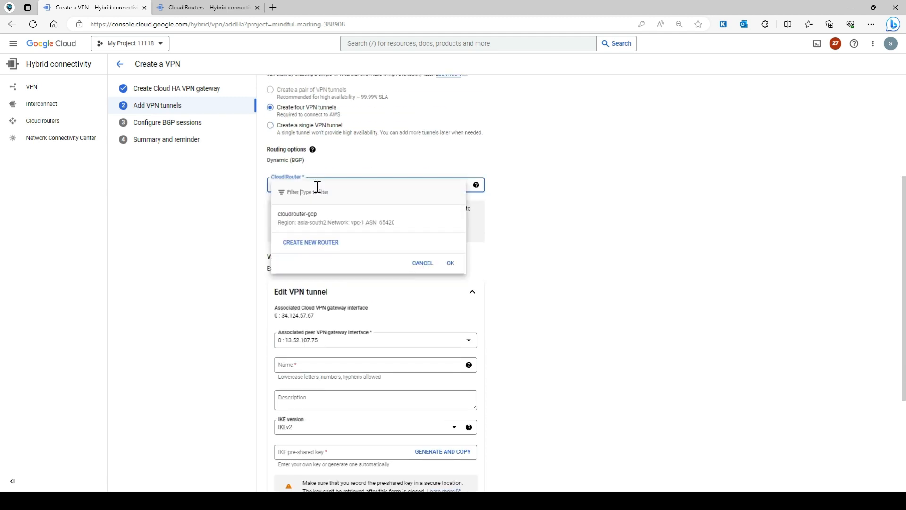
left_click(305, 221)
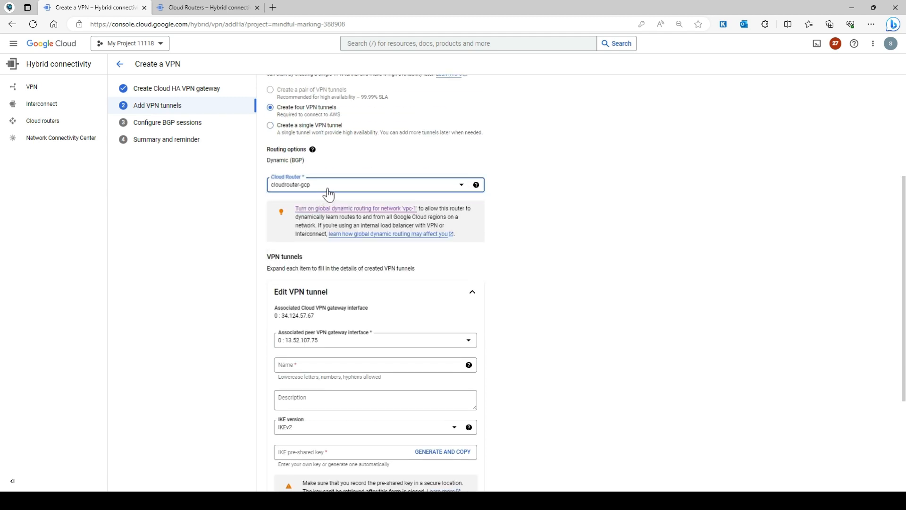
Step: Expand the first tunnel, pairing interface 34.124.57.67 with peer 13.52.107.75
scroll(339, 313, "down", 3)
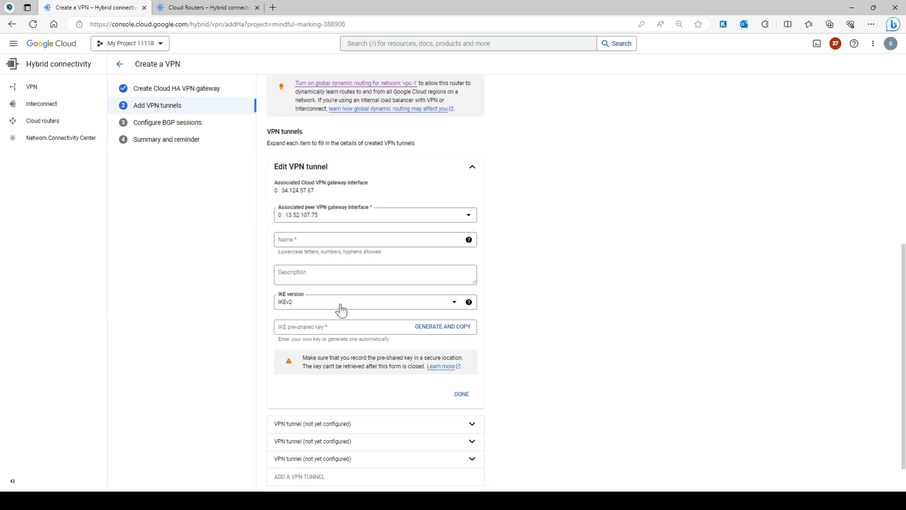
left_click(474, 172)
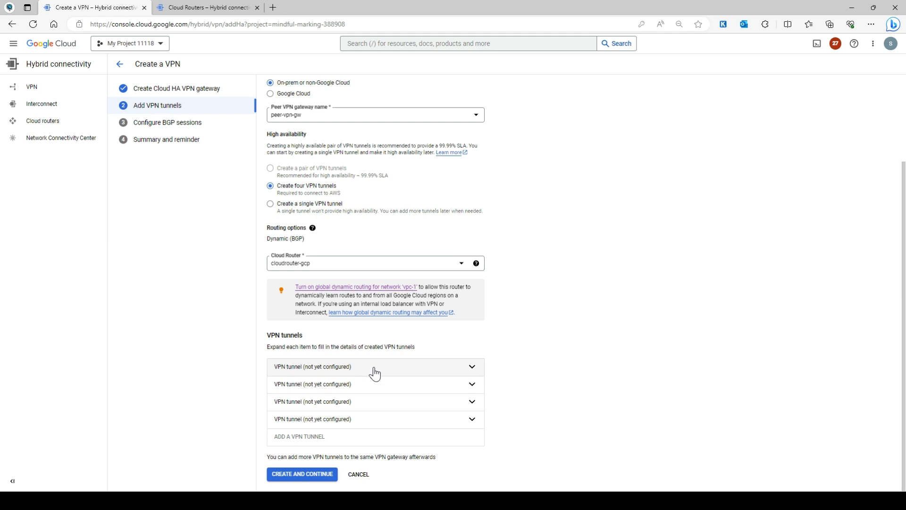
left_click(472, 371)
scroll(419, 278, "down", 4)
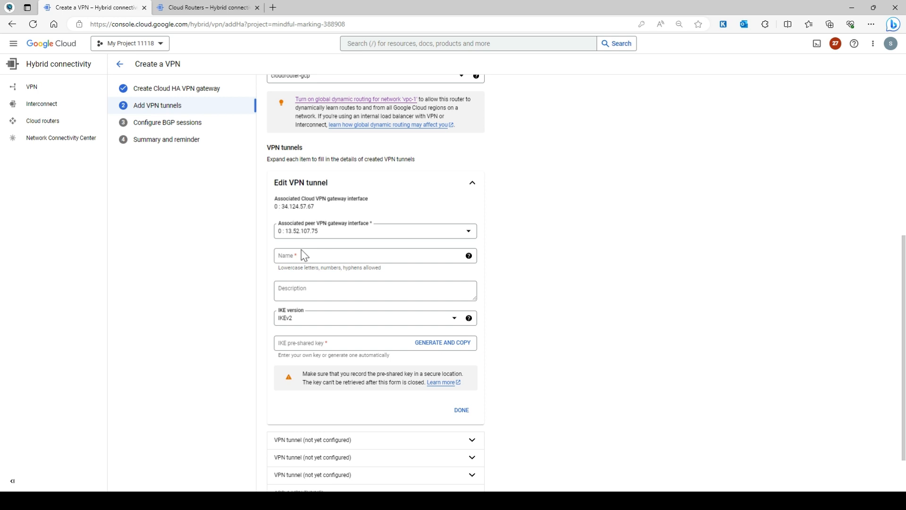
scroll(427, 284, "down", 2)
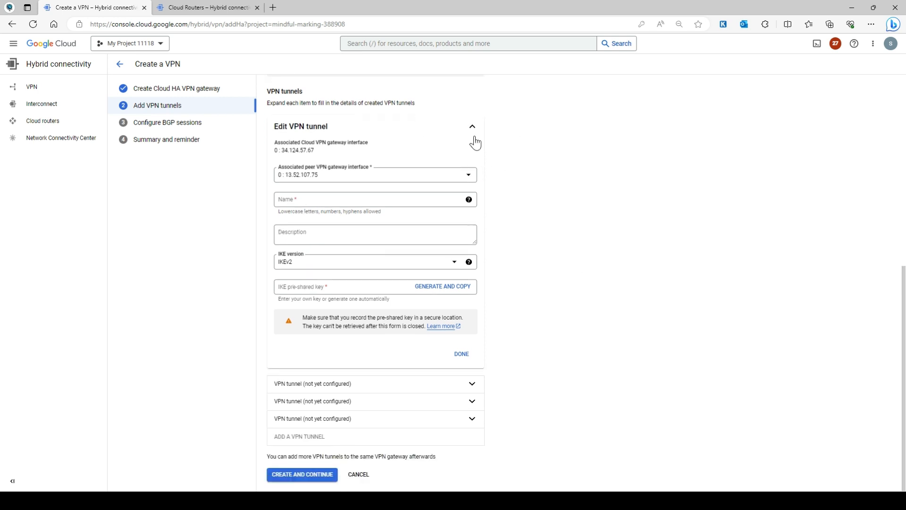
left_click(472, 127)
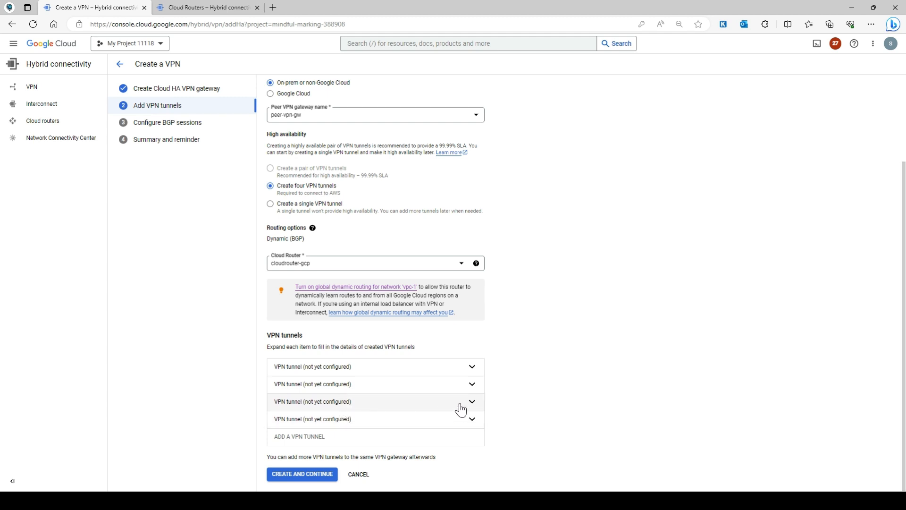
left_click(472, 366)
scroll(453, 373, "down", 4)
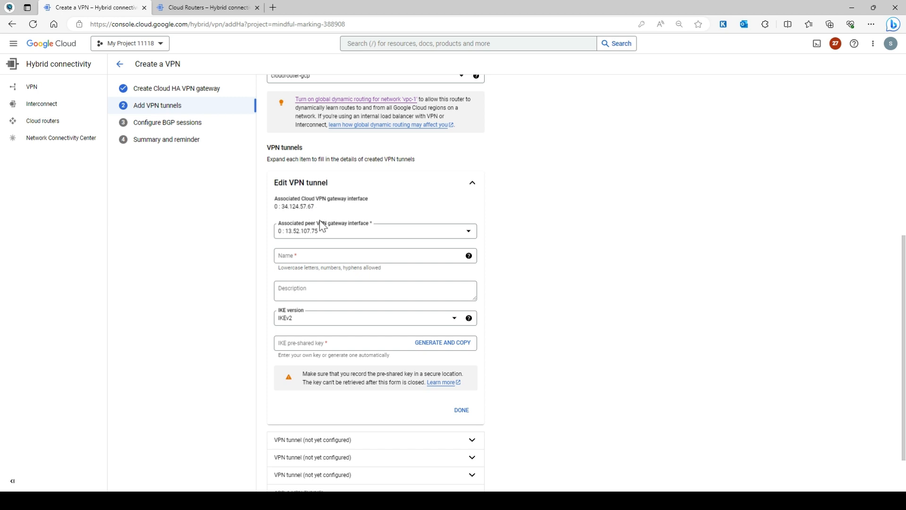
scroll(402, 311, "down", 1)
Step: Expand and collapse the second tunnel's settings, then review the tunnel list
left_click(438, 388)
scroll(438, 388, "down", 3)
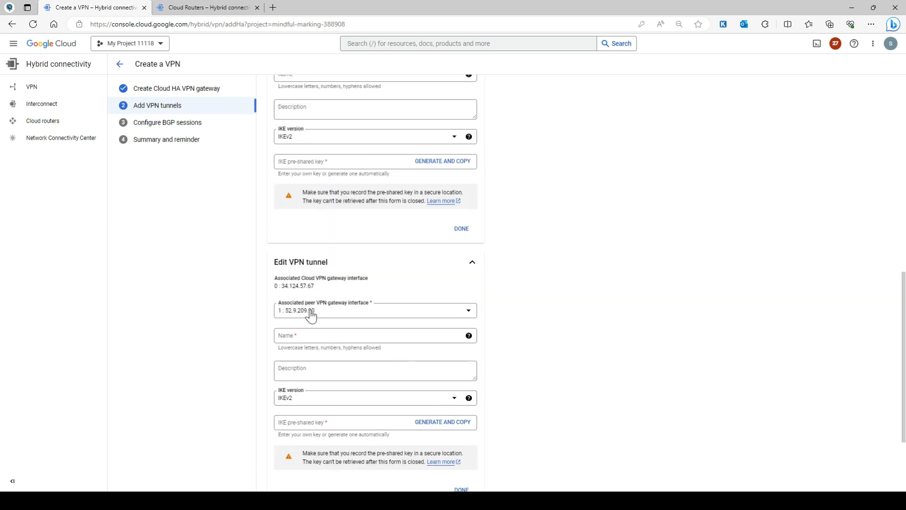
left_click(472, 262)
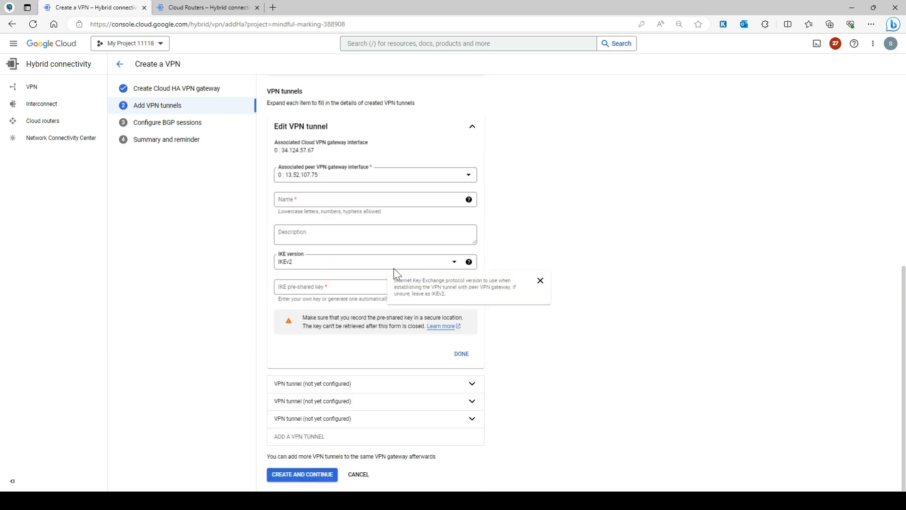
scroll(416, 262, "up", 7)
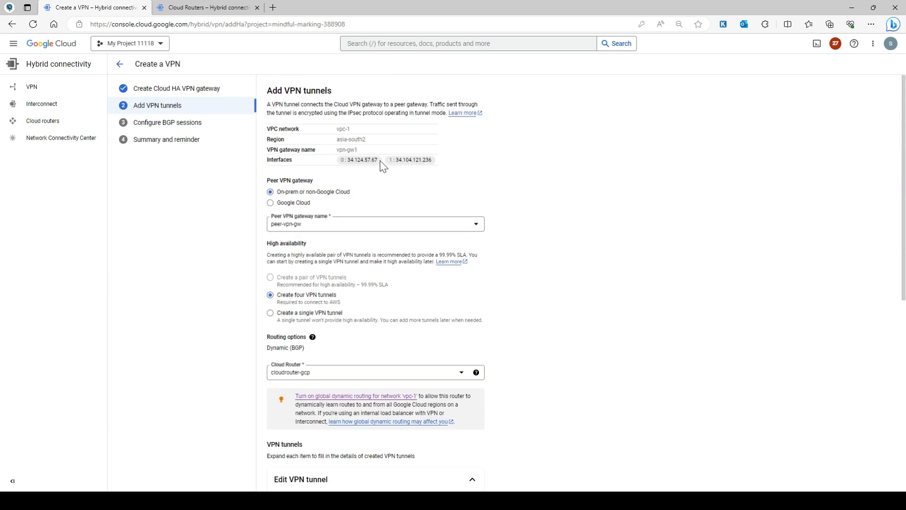
scroll(389, 270, "down", 7)
scroll(395, 269, "up", 3)
scroll(395, 269, "down", 3)
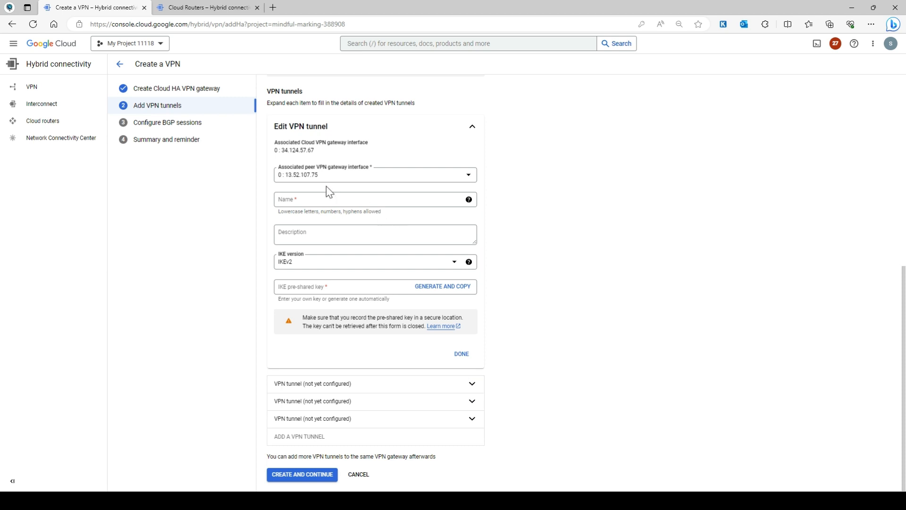
scroll(331, 191, "up", 3)
Step: Name the first VPN tunnel vpn-tunnel1 using autofill
left_click(297, 326)
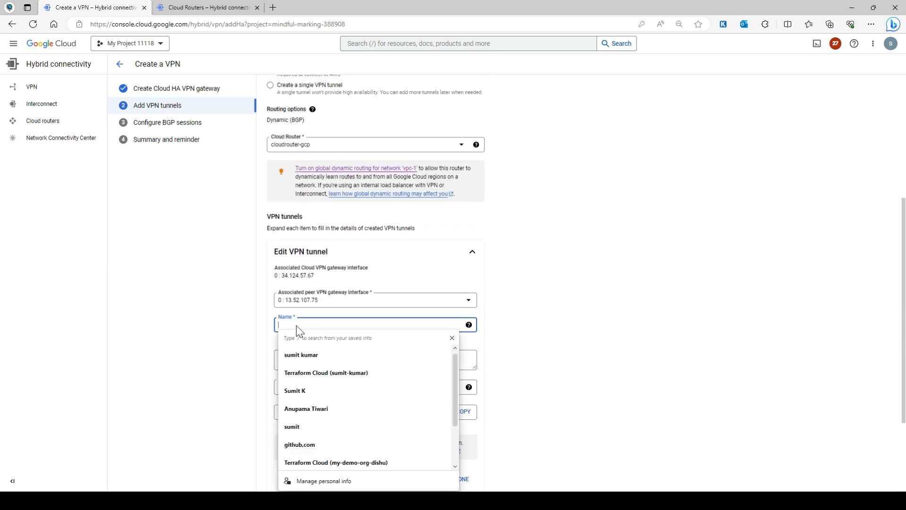
type("vp")
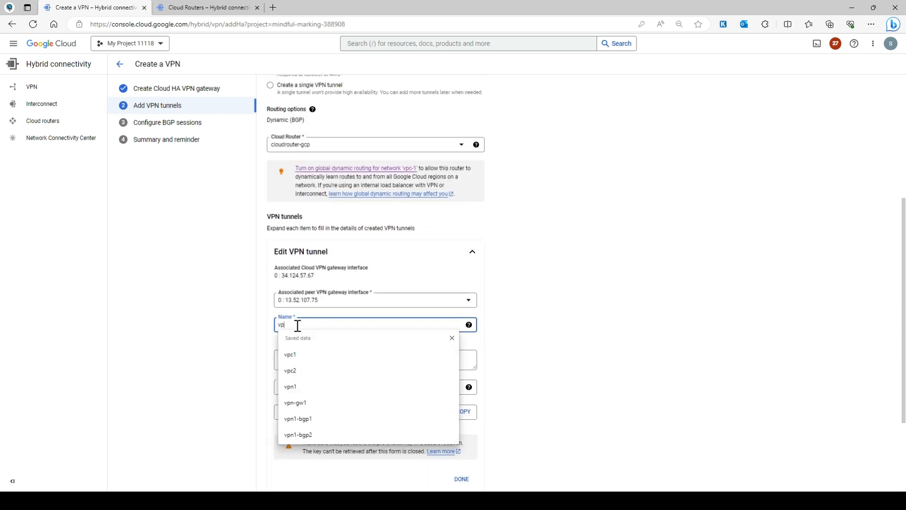
type("n-tunnel1")
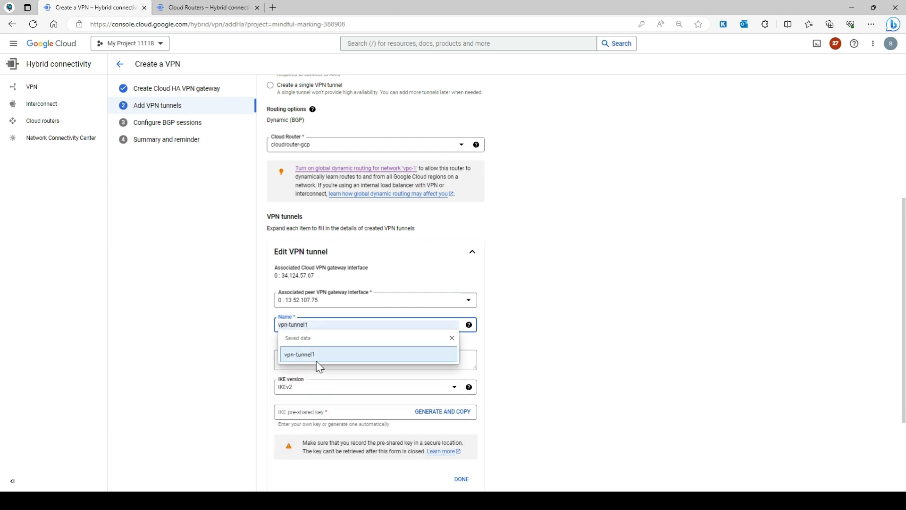
left_click(317, 358)
scroll(335, 348, "down", 1)
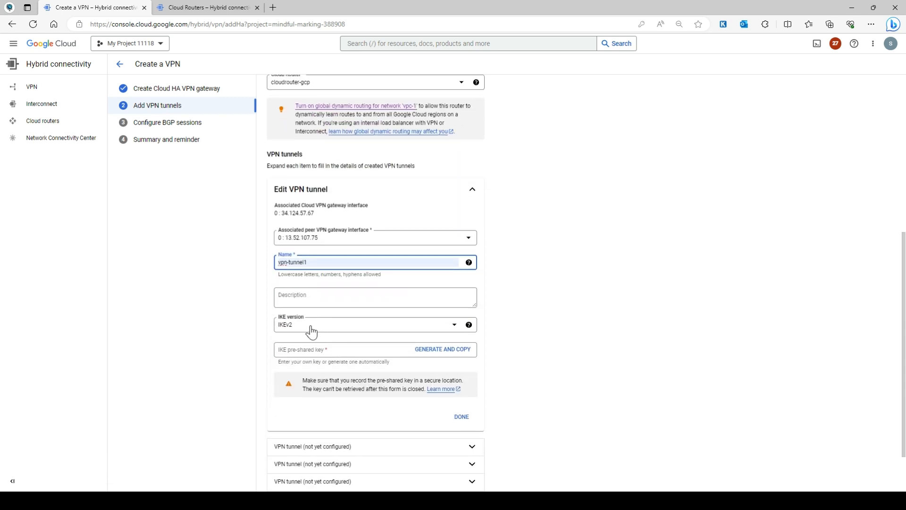
scroll(324, 336, "down", 1)
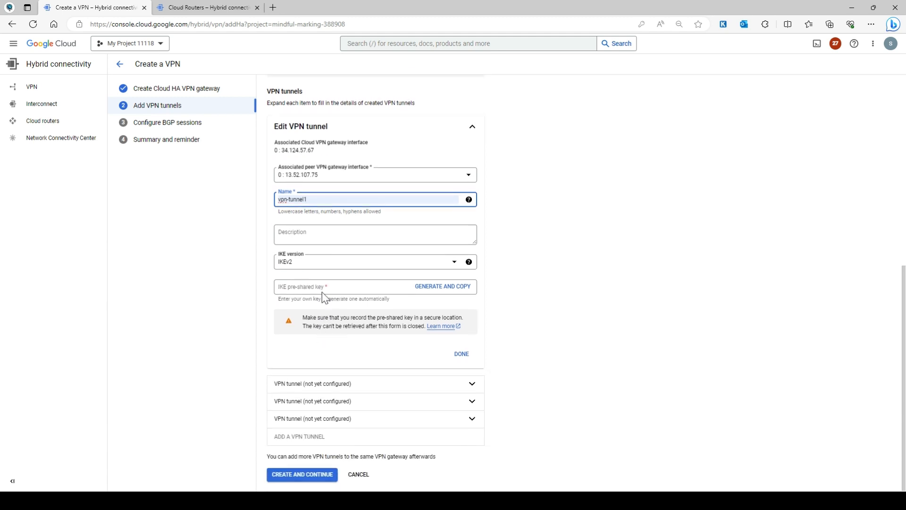
Step: Focus the IKE pre-shared key field and switch to the VPN1.txt notes
left_click(320, 288)
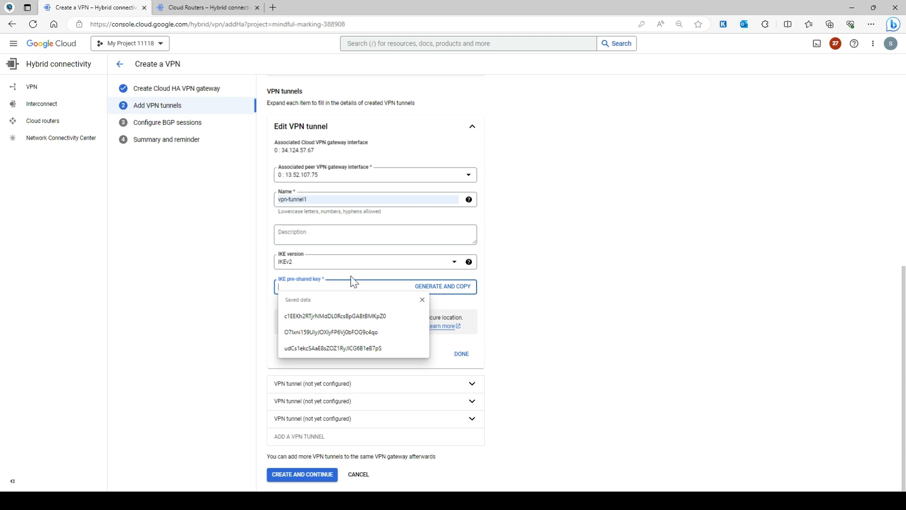
left_click(196, 307)
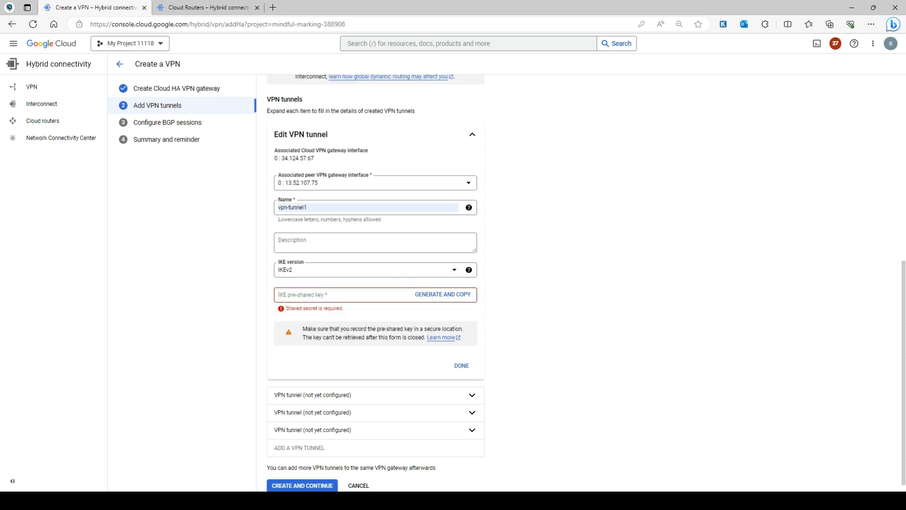
key("alt+Tab")
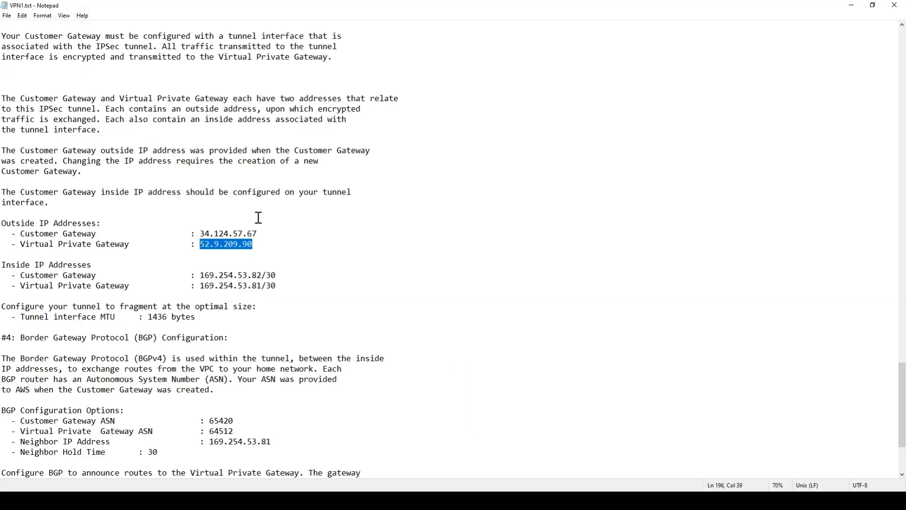
Step: Scroll VPN1.txt to the IPSec Tunnel #1 pre-shared key
scroll(257, 218, "up", 20)
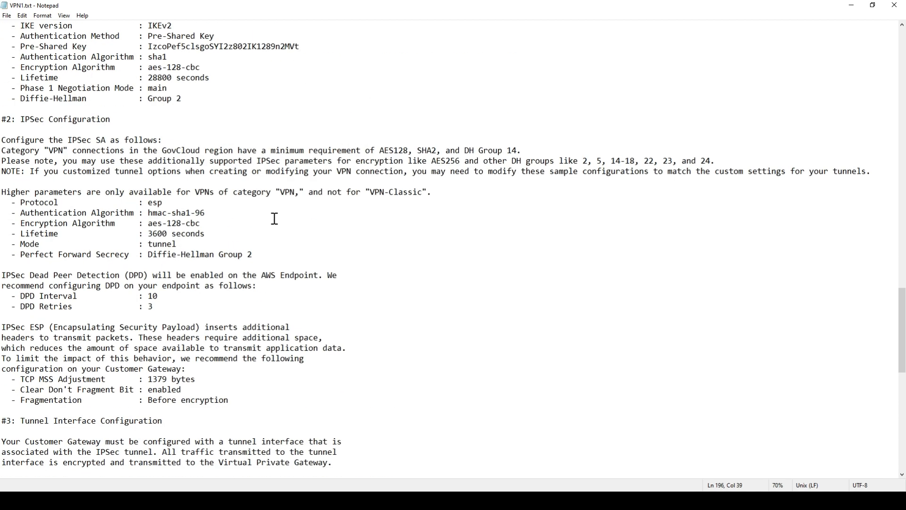
scroll(274, 195, "up", 15)
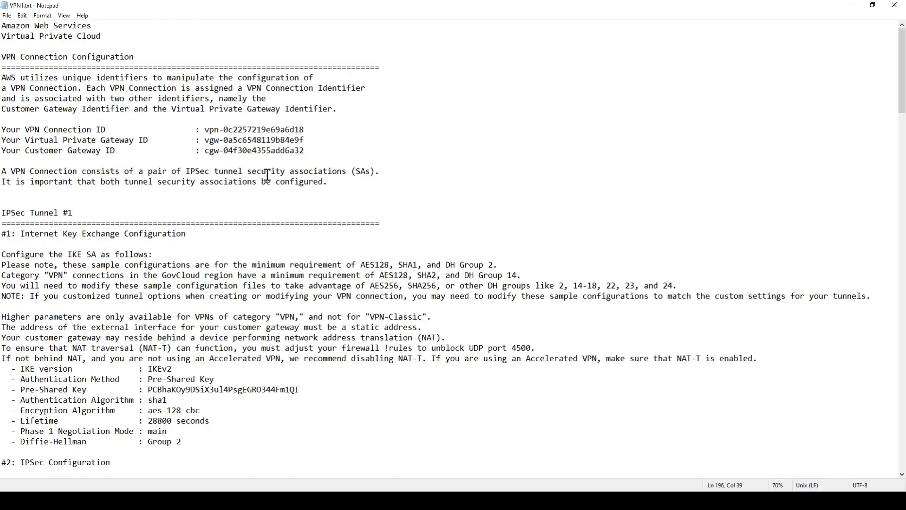
scroll(117, 216, "down", 2)
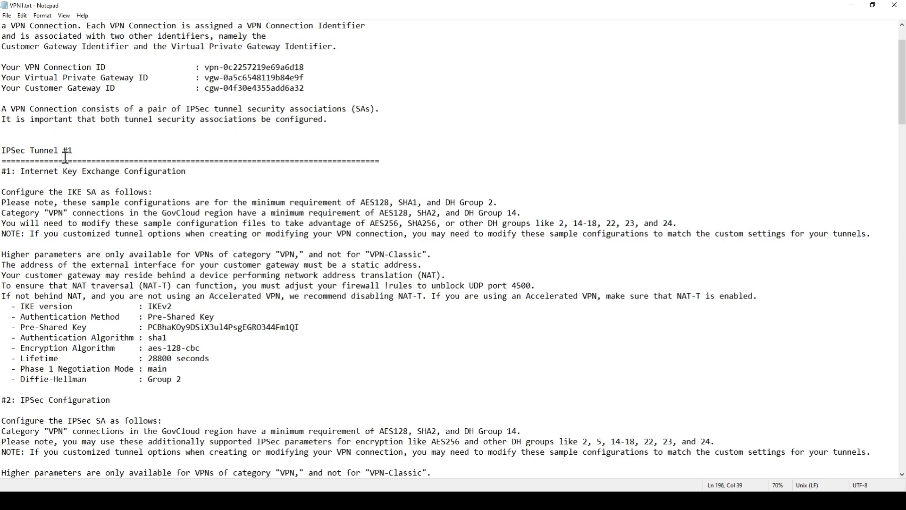
scroll(121, 238, "down", 1)
scroll(122, 238, "down", 4)
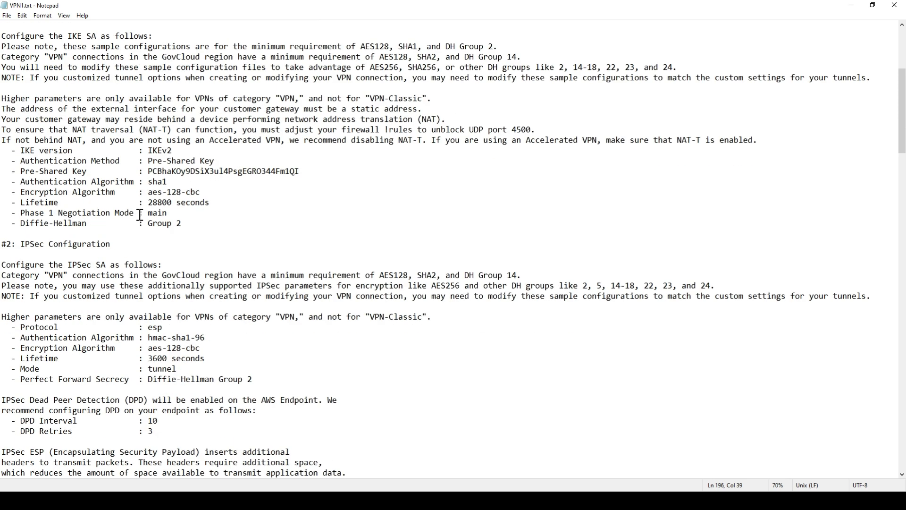
scroll(140, 213, "up", 2)
scroll(21, 191, "up", 2)
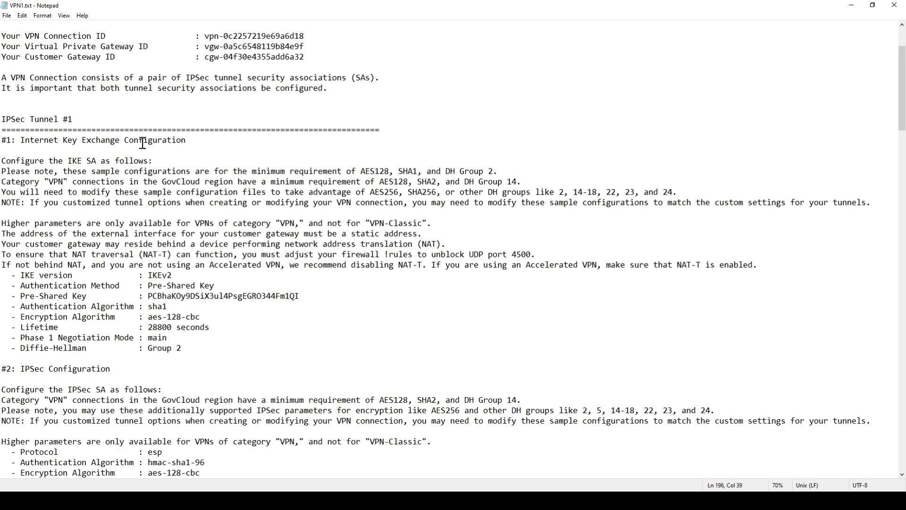
scroll(197, 260, "down", 1)
Step: Select tunnel #1's pre-shared key and return to the first tunnel's key field
left_click(299, 264)
left_click_drag(298, 265, 148, 265)
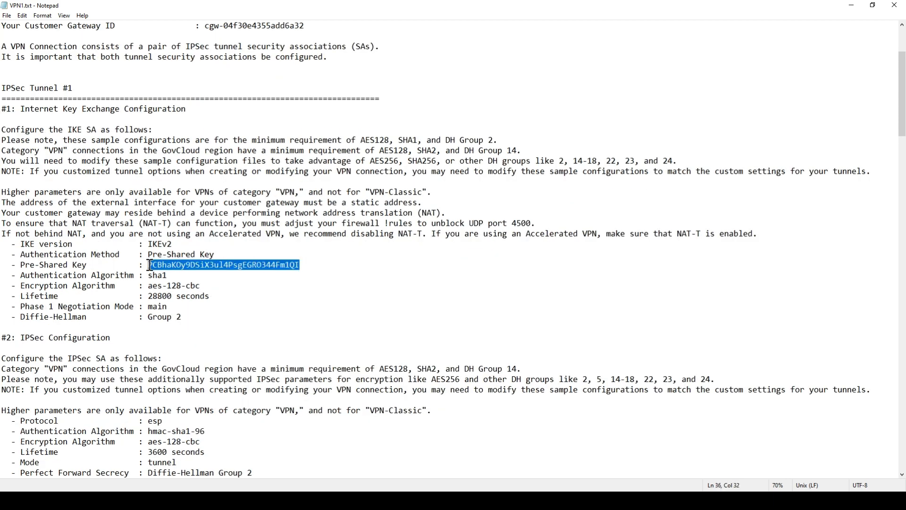
double_click(148, 265)
left_click(210, 266)
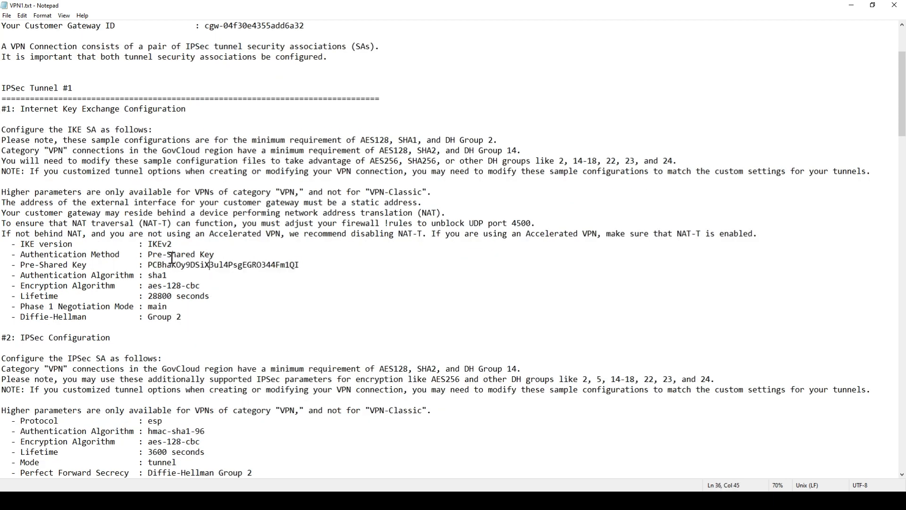
left_click_drag(149, 265, 300, 266)
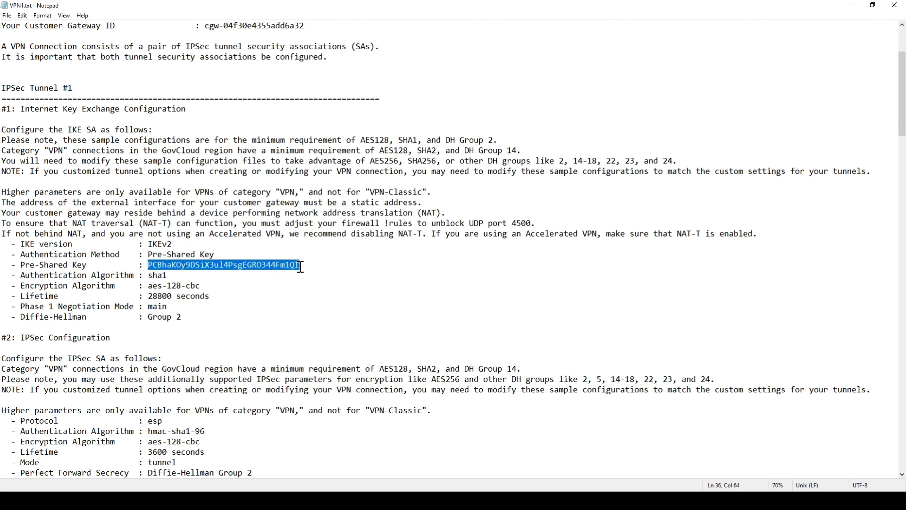
left_click(852, 5)
left_click(309, 296)
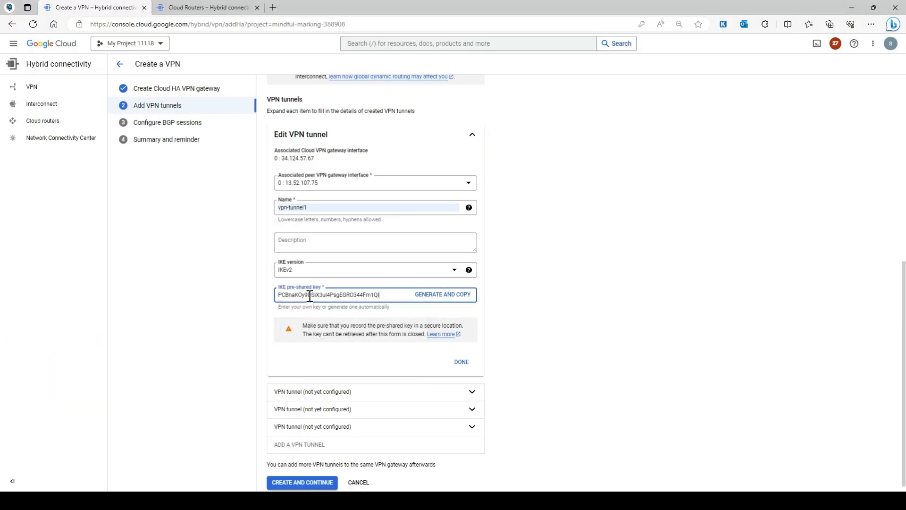
Step: Paste tunnel 1's pre-shared key, finish vpn-tunnel1, and expand the second tunnel
left_click(462, 362)
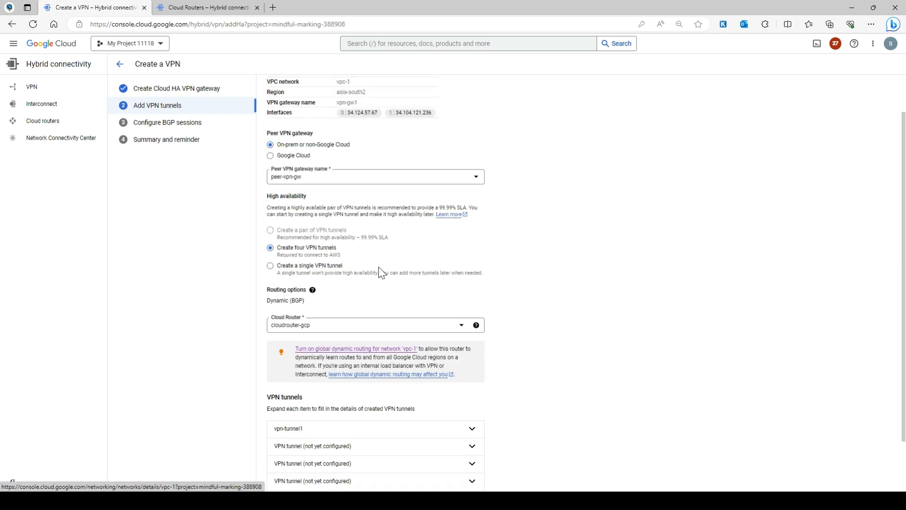
left_click(462, 401)
scroll(385, 282, "down", 5)
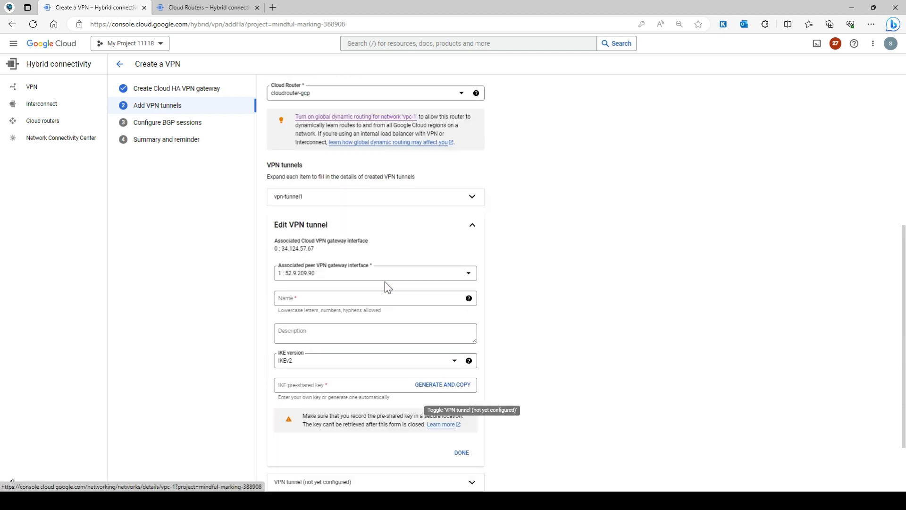
scroll(385, 282, "up", 1)
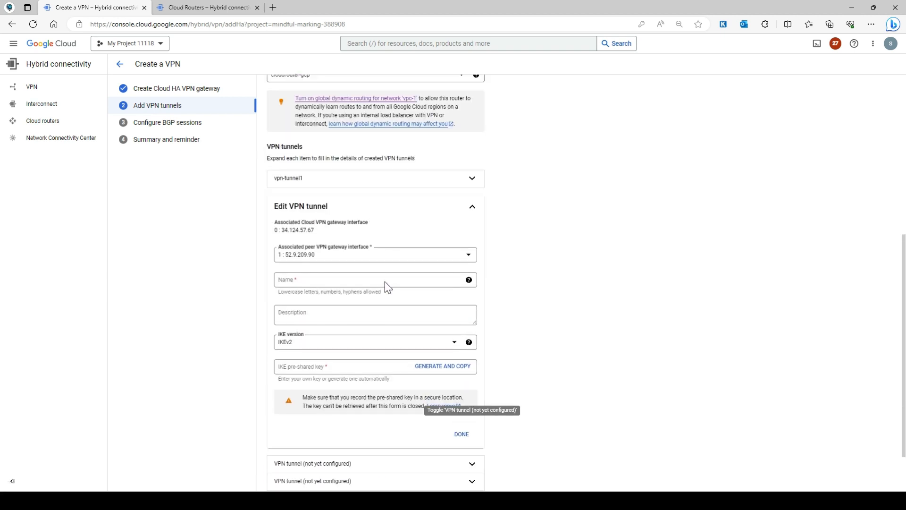
Step: Name the second tunnel vpn-tunnel2 and bring VPN1.txt back up
left_click(297, 281)
type("vpn")
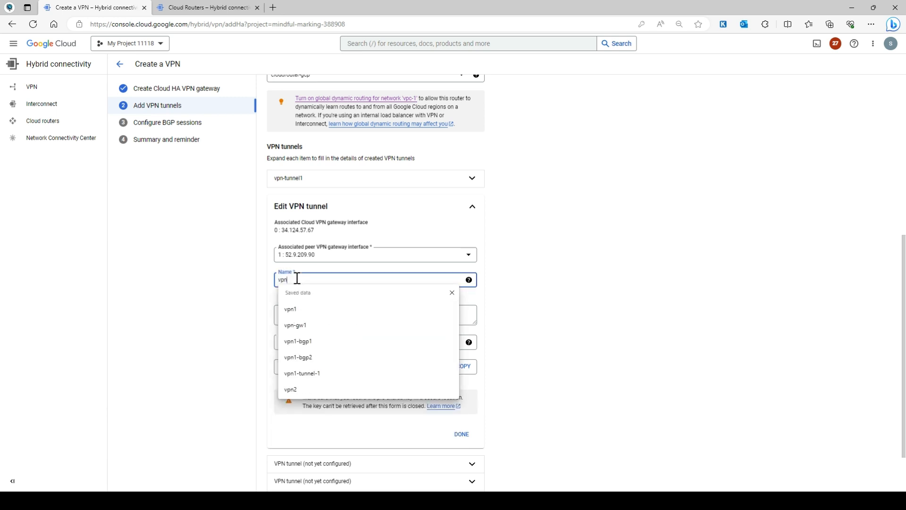
type("-tunnel2")
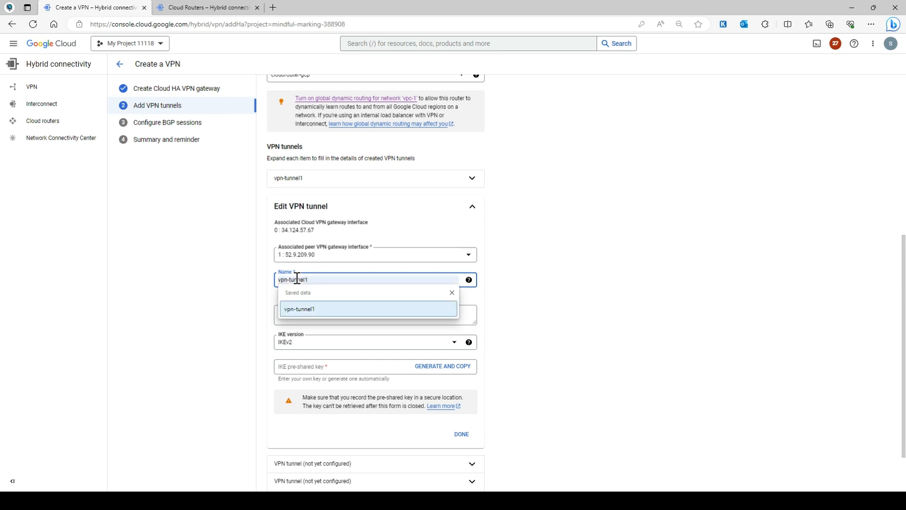
scroll(516, 267, "up", 2)
scroll(519, 243, "down", 4)
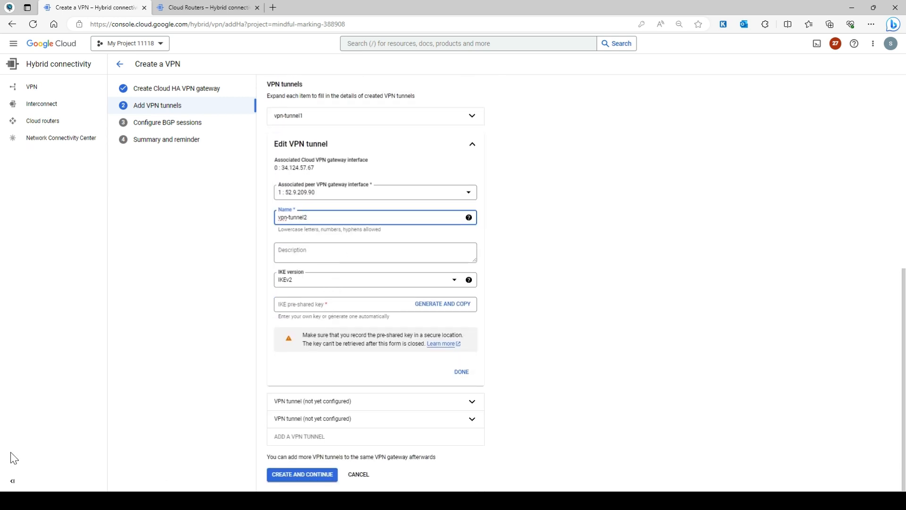
left_click(39, 500)
scroll(367, 275, "down", 6)
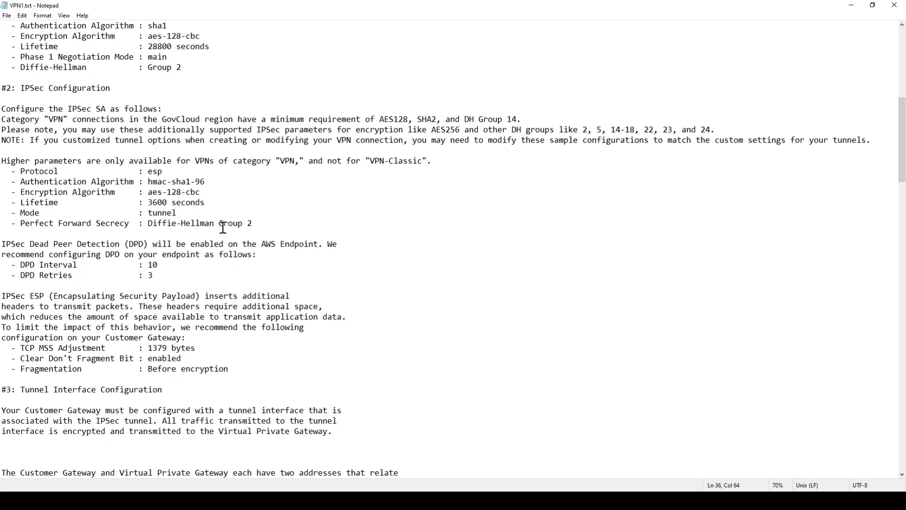
Step: Scroll to IPSec Tunnel #2 in VPN1.txt and select its pre-shared key
scroll(221, 222, "down", 13)
scroll(224, 204, "down", 10)
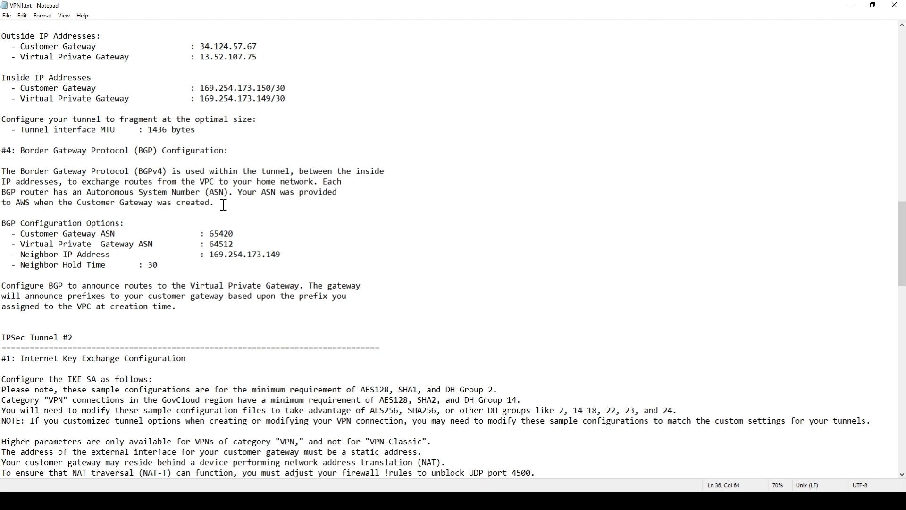
scroll(82, 190, "down", 2)
scroll(82, 190, "down", 3)
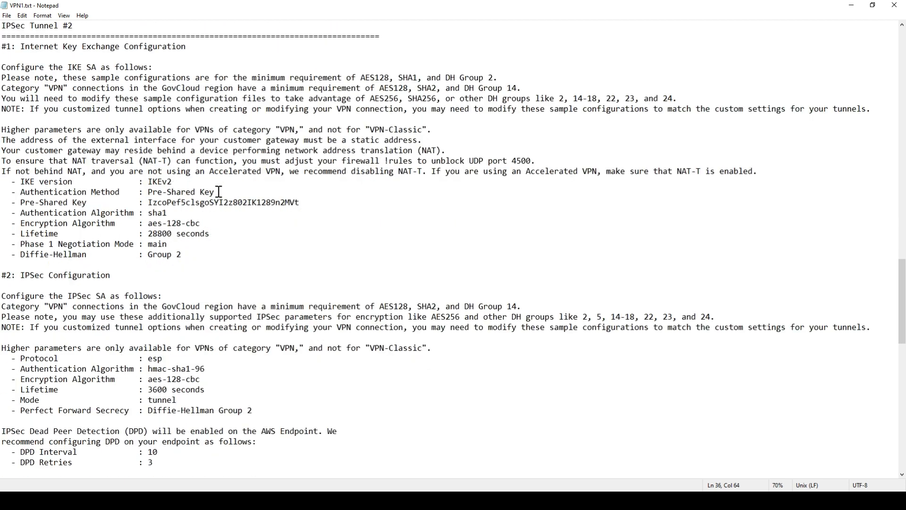
left_click_drag(300, 202, 148, 203)
key("ctrl+c")
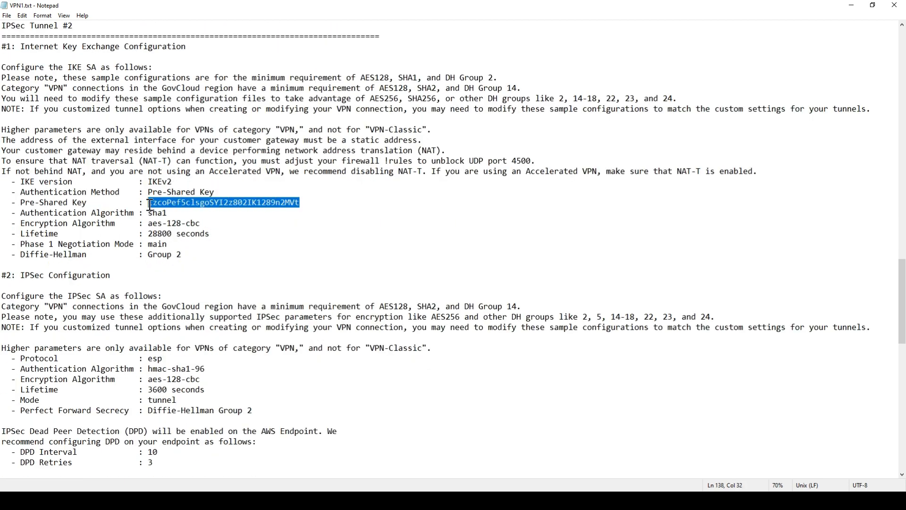
Step: Paste the Tunnel #2 pre-shared key into vpn-tunnel2 and finish that tunnel
left_click(850, 6)
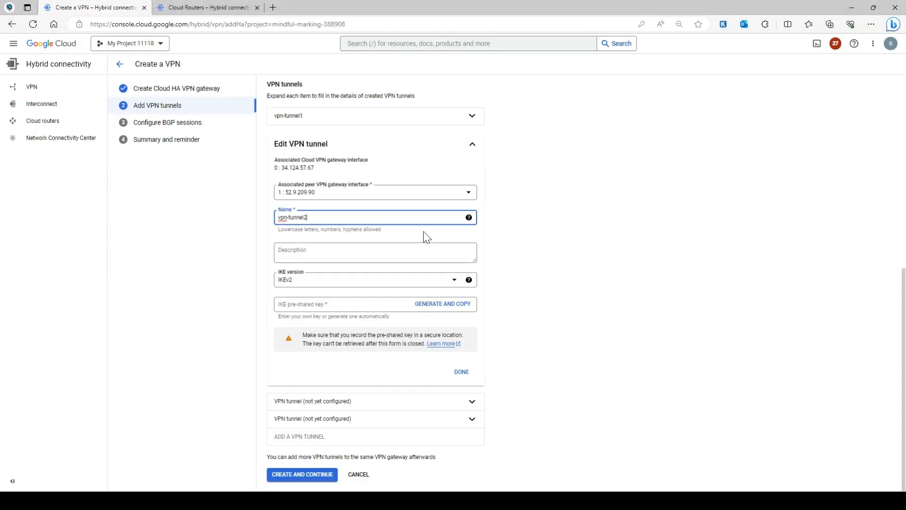
left_click(291, 305)
key("ctrl+v")
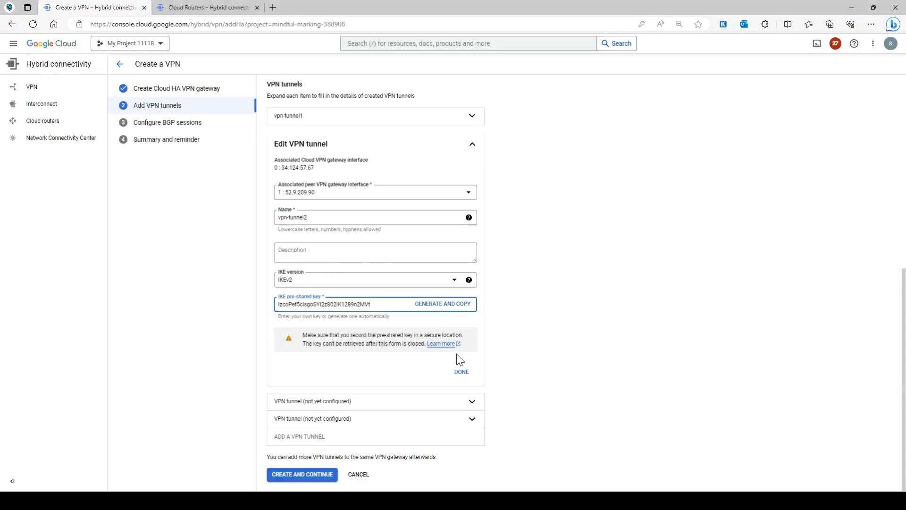
left_click(464, 375)
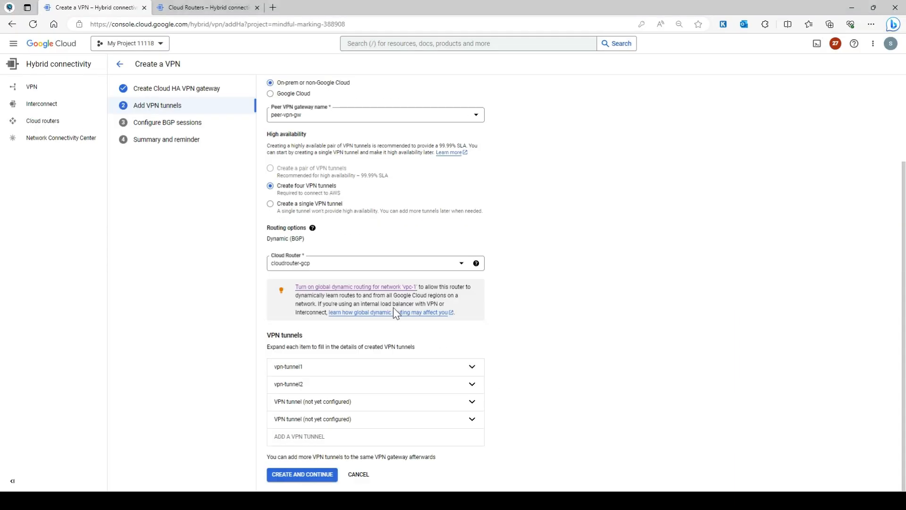
Step: Expand the third tunnel row and name it vpn-tunnel3
left_click(373, 406)
scroll(366, 407, "down", 2)
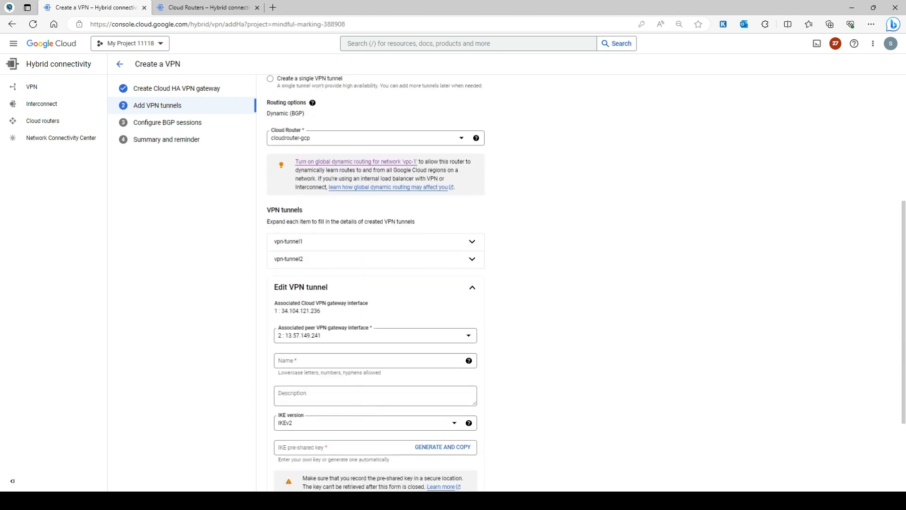
left_click(314, 362)
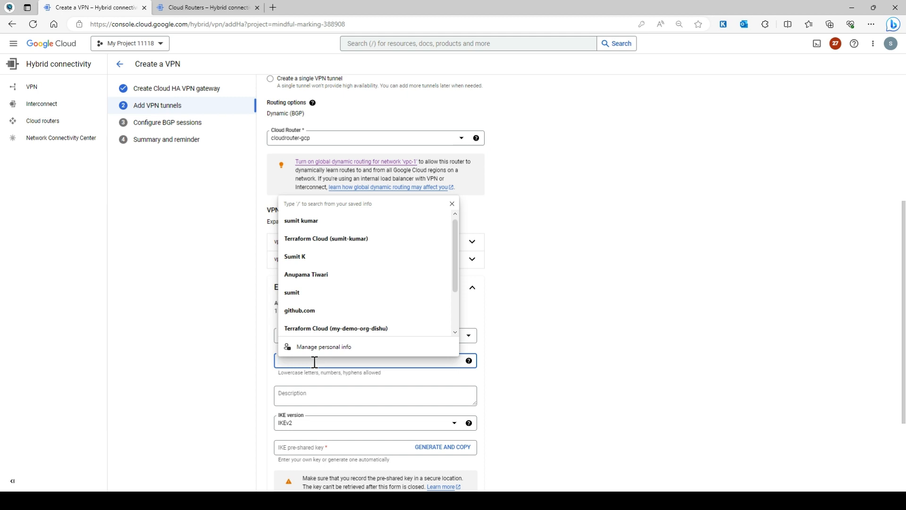
type("vpn-t")
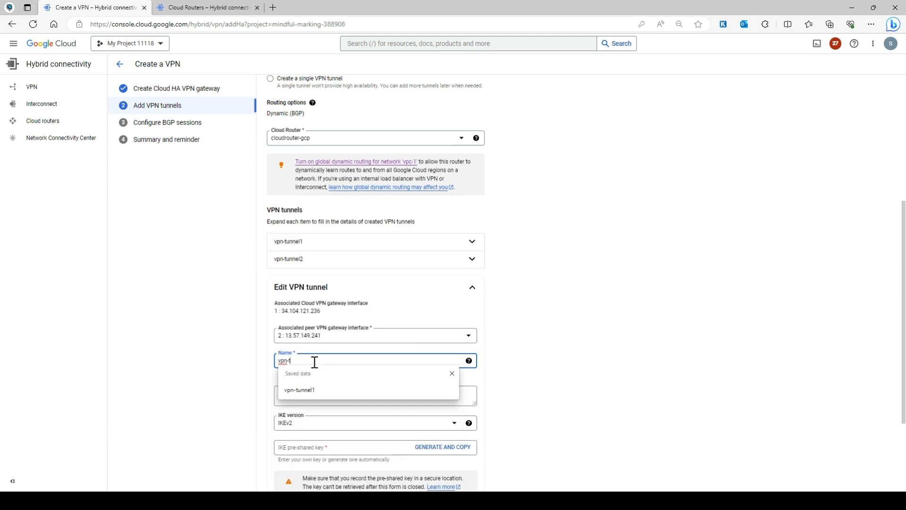
type("unnel3")
Step: Copy the AWS pre-shared key into vpn-tunnel3, save it, and expand the fourth tunnel
scroll(554, 300, "down", 3)
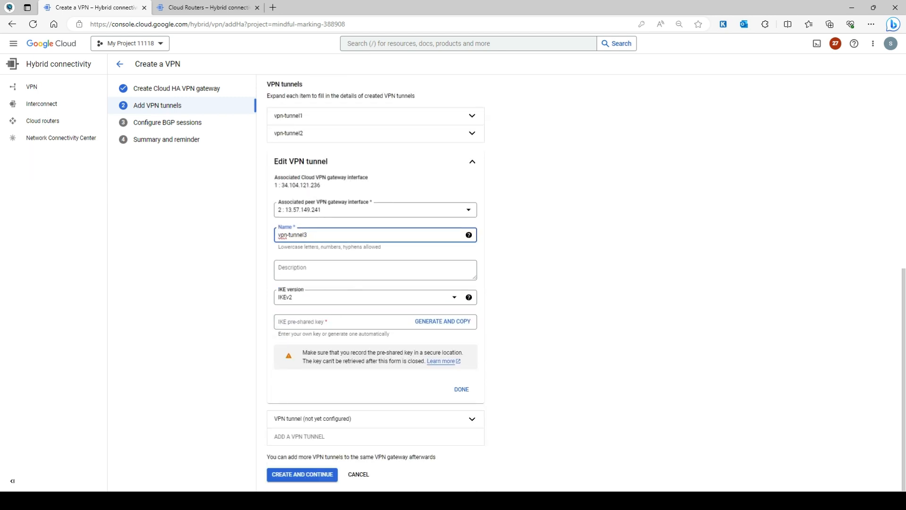
key("alt+Tab")
key("alt+Tab")
scroll(326, 274, "down", 1)
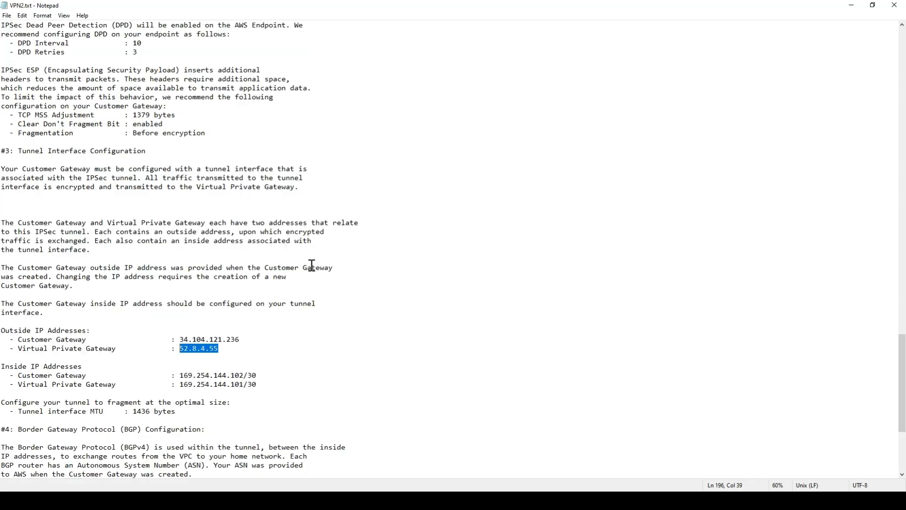
scroll(312, 266, "up", 20)
scroll(316, 258, "up", 20)
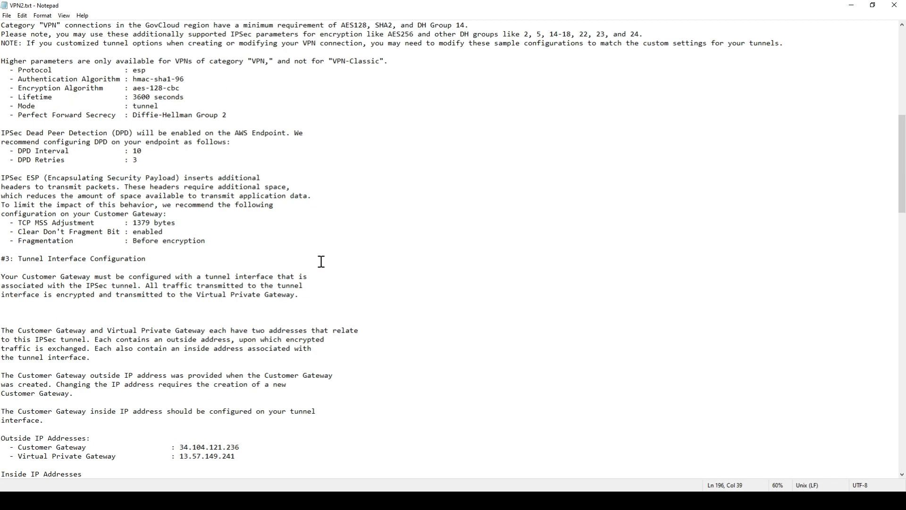
scroll(321, 261, "down", 4)
left_click_drag(269, 231, 136, 231)
key("ctrl+c")
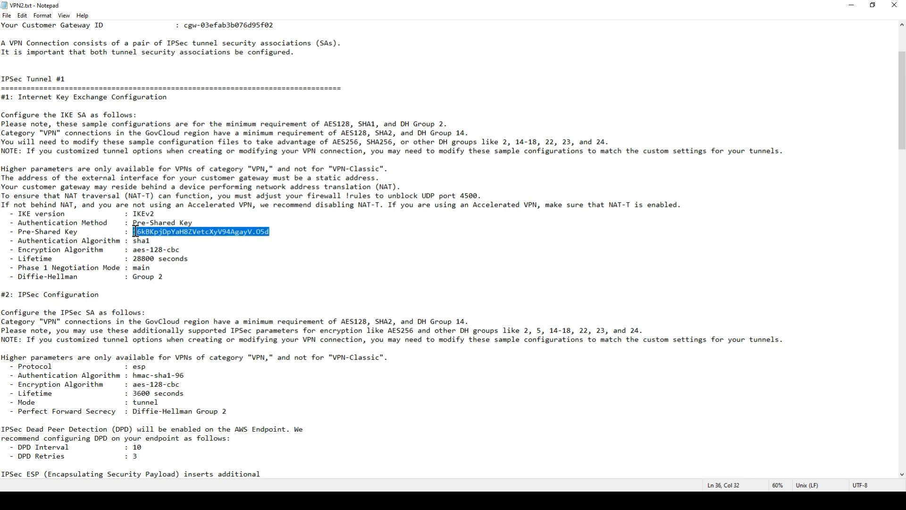
left_click(856, 12)
left_click(291, 321)
key("ctrl+v")
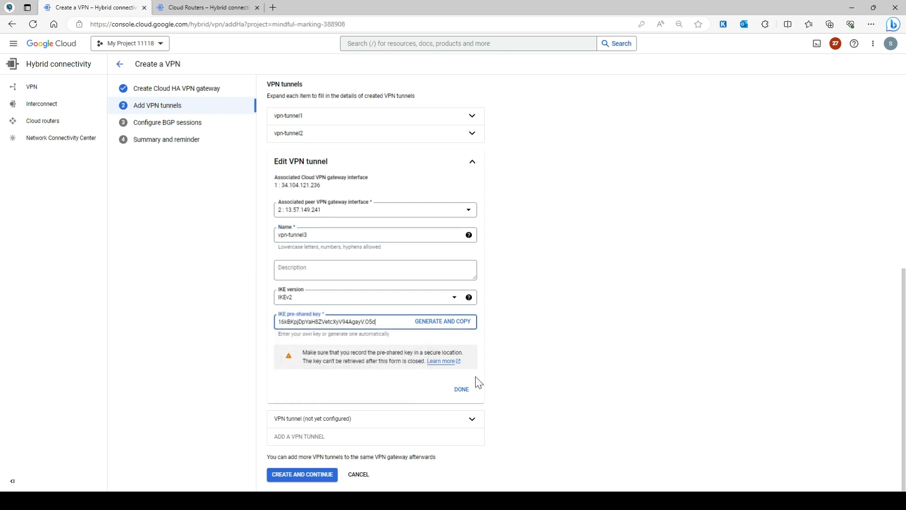
left_click(460, 399)
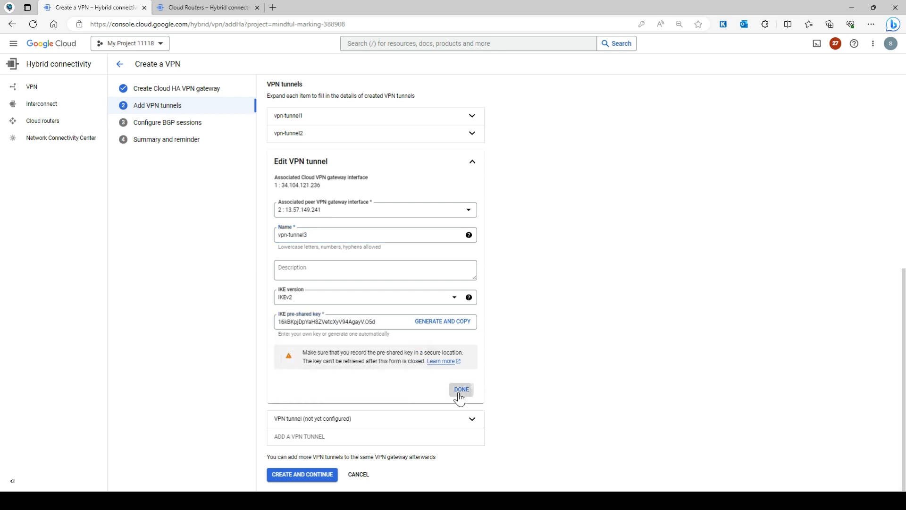
left_click(396, 420)
Step: Name the fourth tunnel vpn-tunnel4
scroll(395, 420, "down", 4)
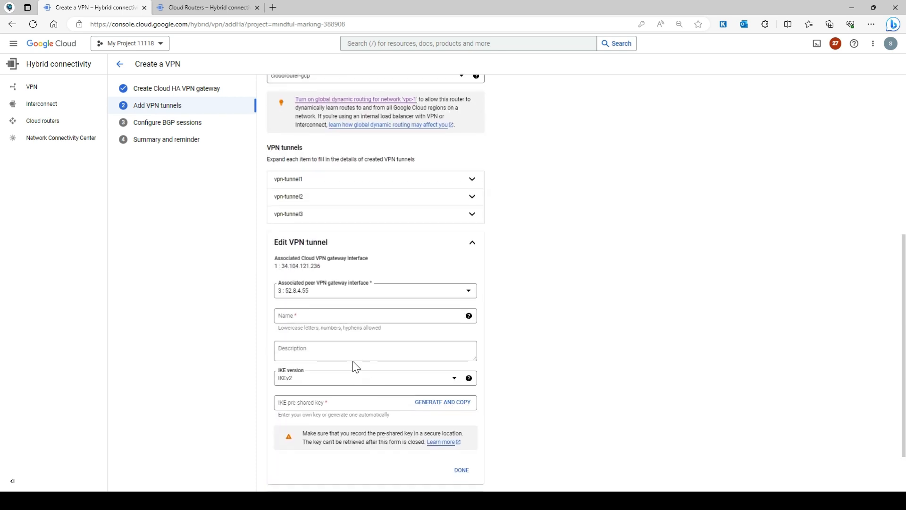
left_click(292, 317)
type("vpn-tunnel4")
Step: Copy Tunnel #2's pre-shared key from the notes into vpn-tunnel4 and save it
scroll(292, 317, "down", 1)
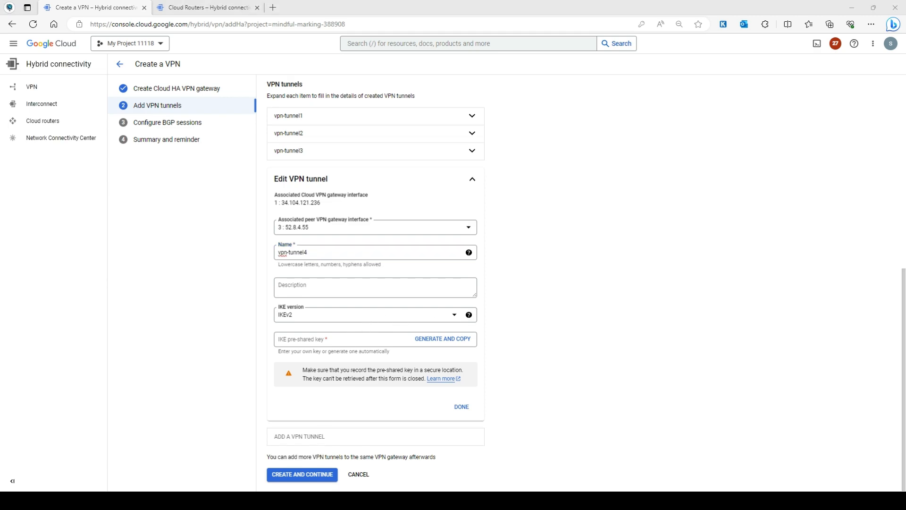
key("alt+Tab")
scroll(490, 320, "down", 6)
scroll(316, 309, "down", 20)
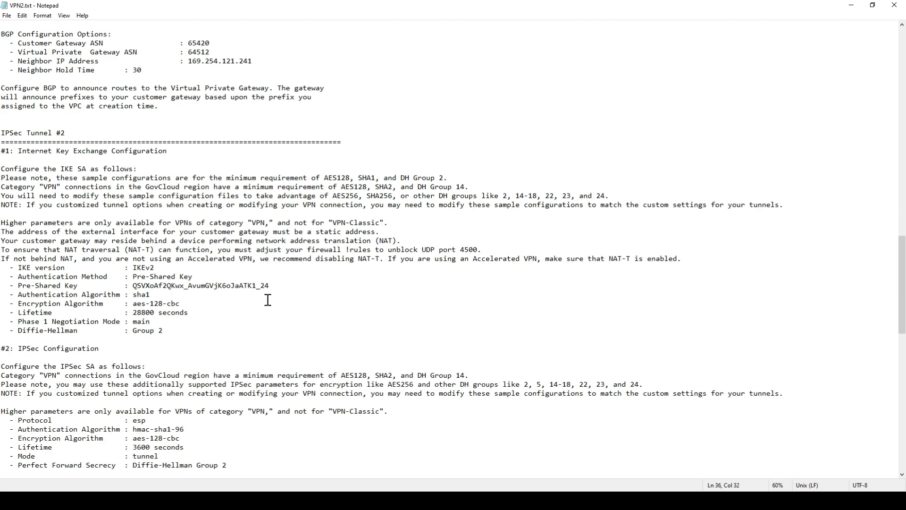
scroll(283, 305, "down", 1)
left_click_drag(271, 259, 135, 259)
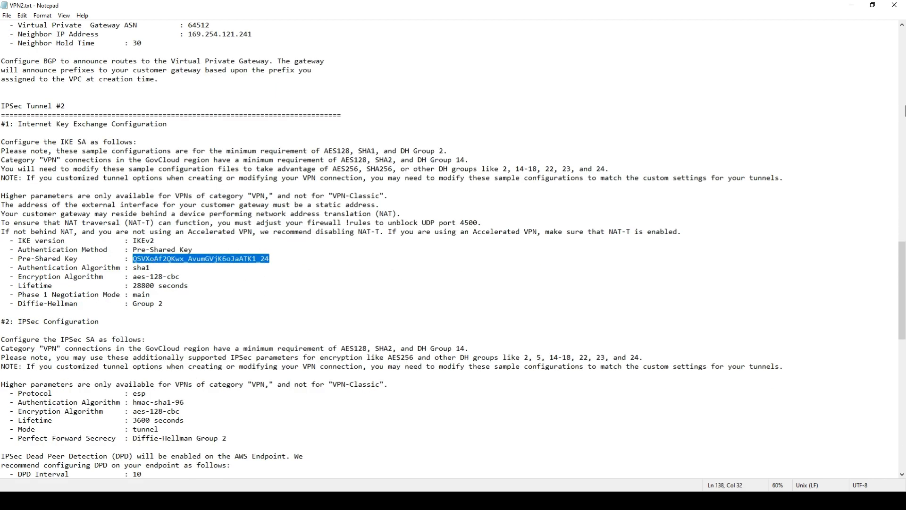
left_click(852, 5)
left_click(286, 341)
left_click(461, 406)
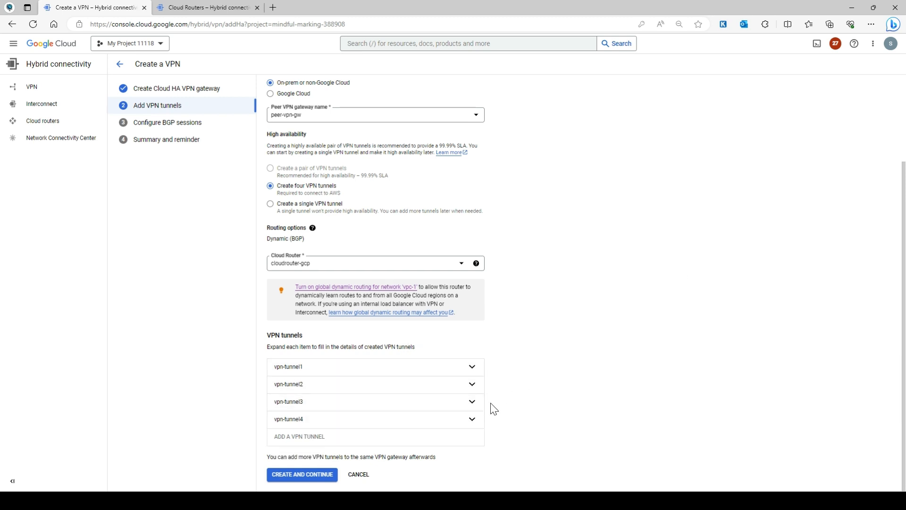
Step: Create all four VPN tunnels, dismiss the notice, and begin vpn-tunnel1's BGP session
left_click(288, 480)
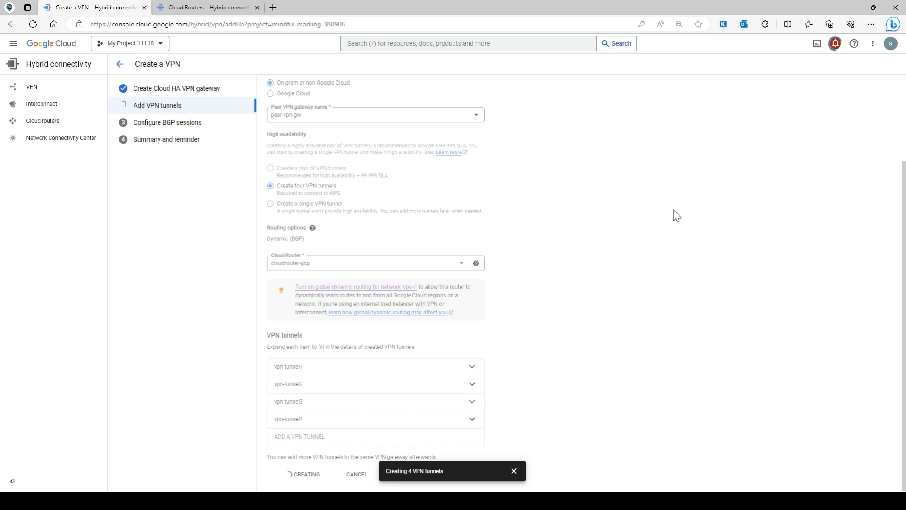
left_click(514, 471)
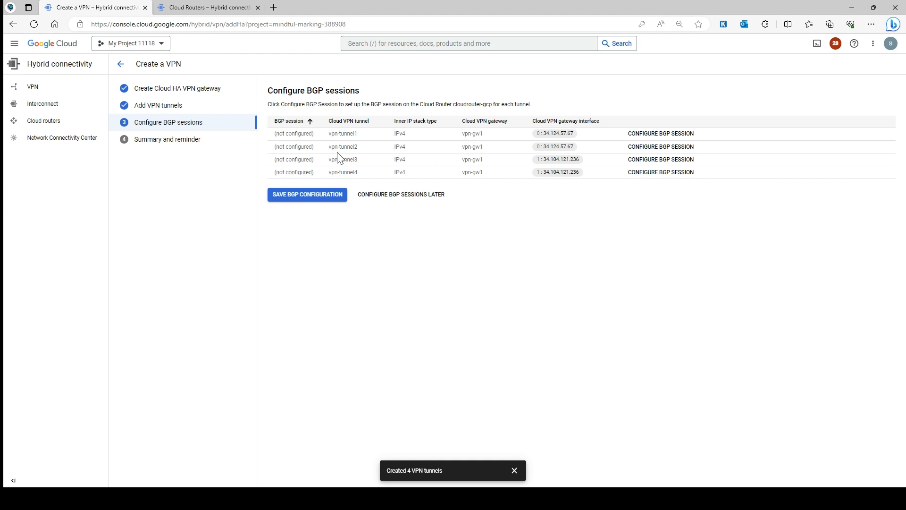
left_click(655, 135)
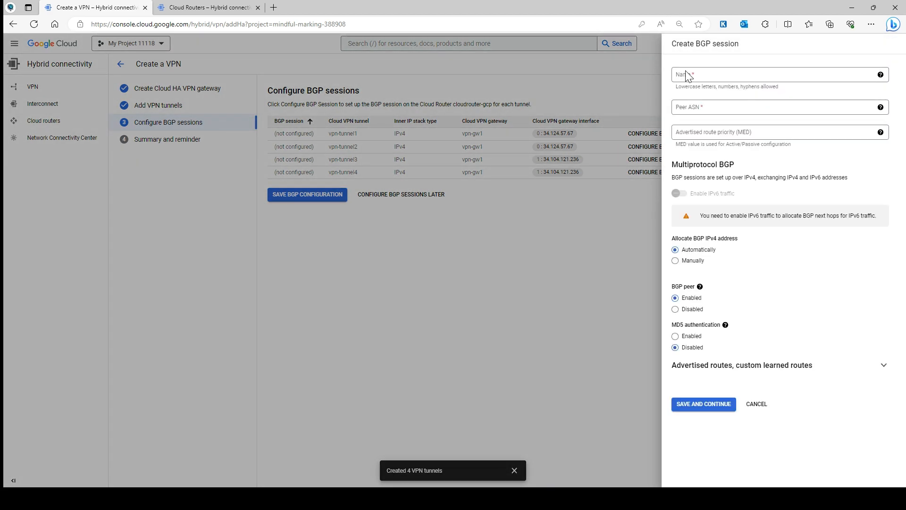
Step: Name the vpn-tunnel1 BGP session bgp1
left_click(691, 75)
type("bgp1")
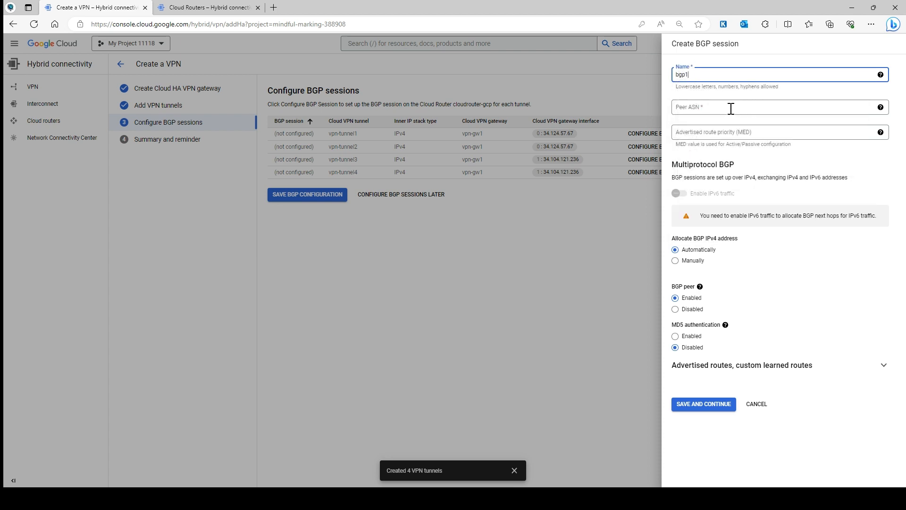
left_click(725, 109)
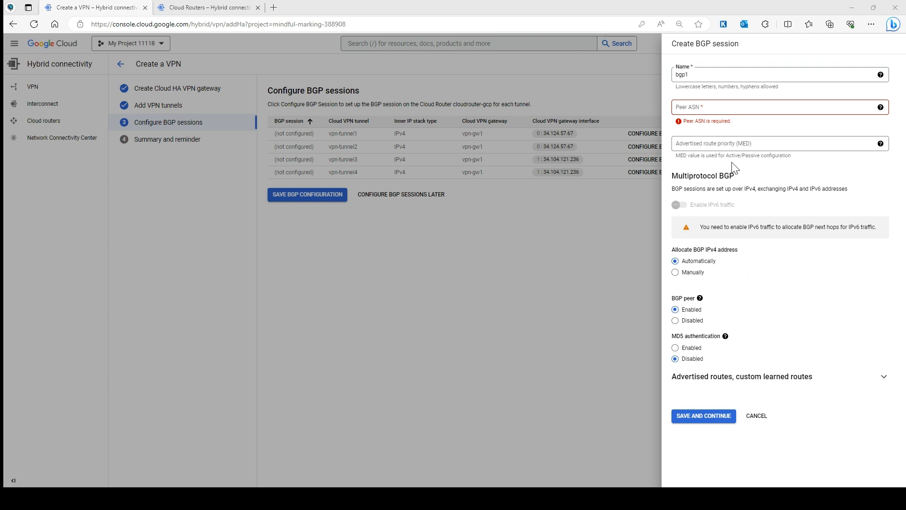
left_click(713, 108)
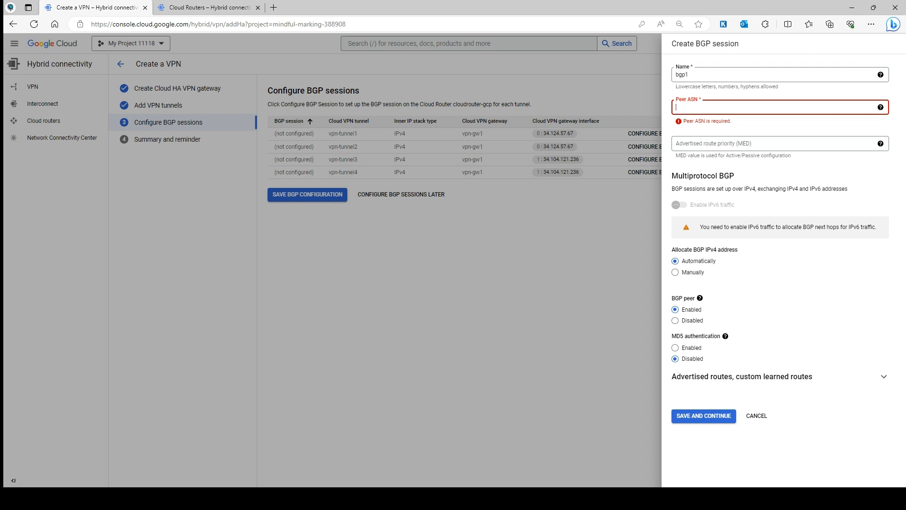
Step: Check the VPN1 notes for the ASN, then bring up the AWS VPN connections window
key("alt+Tab")
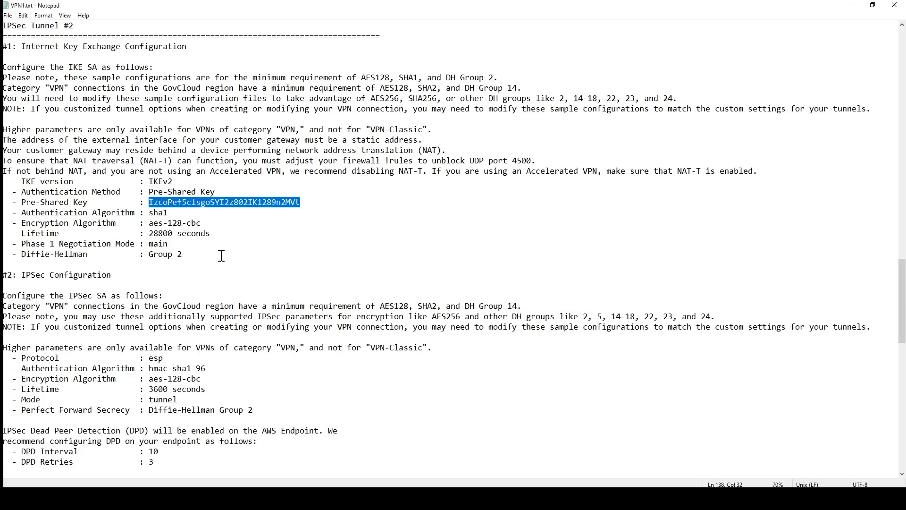
left_click(222, 255)
scroll(216, 265, "down", 2)
scroll(216, 265, "down", 1)
scroll(216, 265, "up", 6)
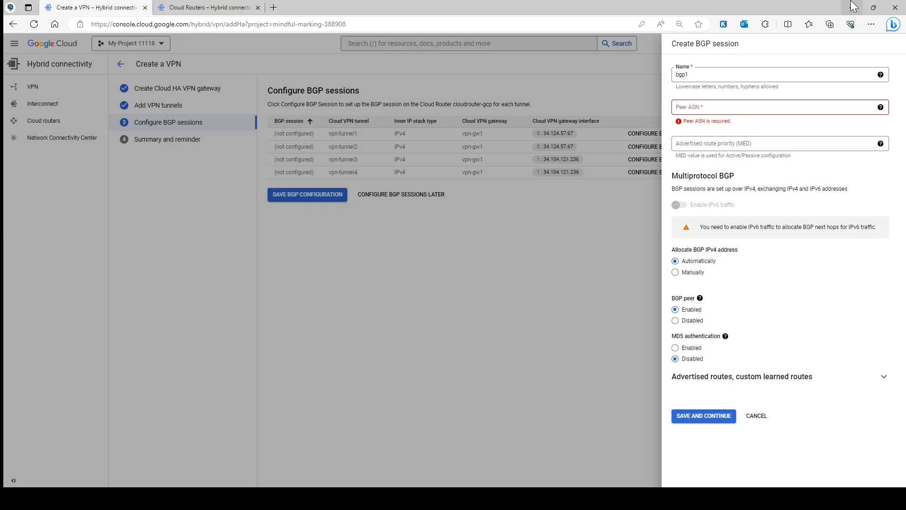
left_click(851, 5)
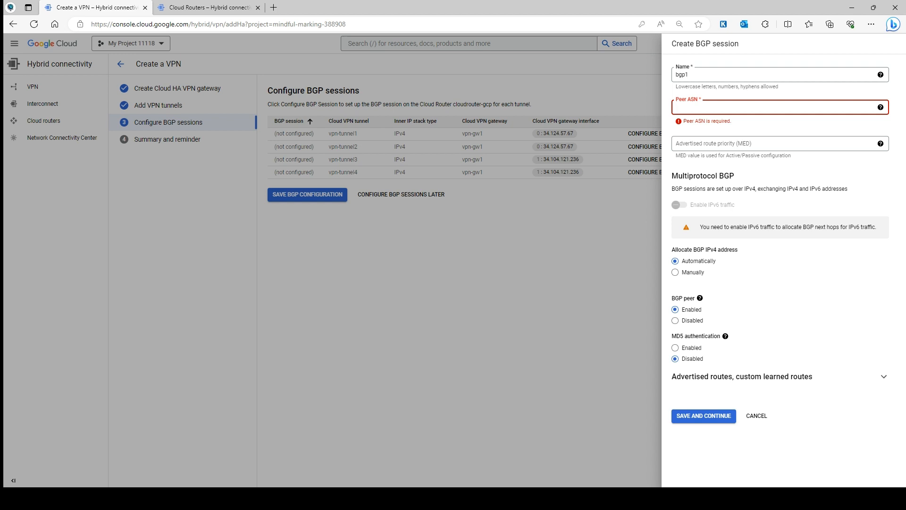
key("alt+Tab")
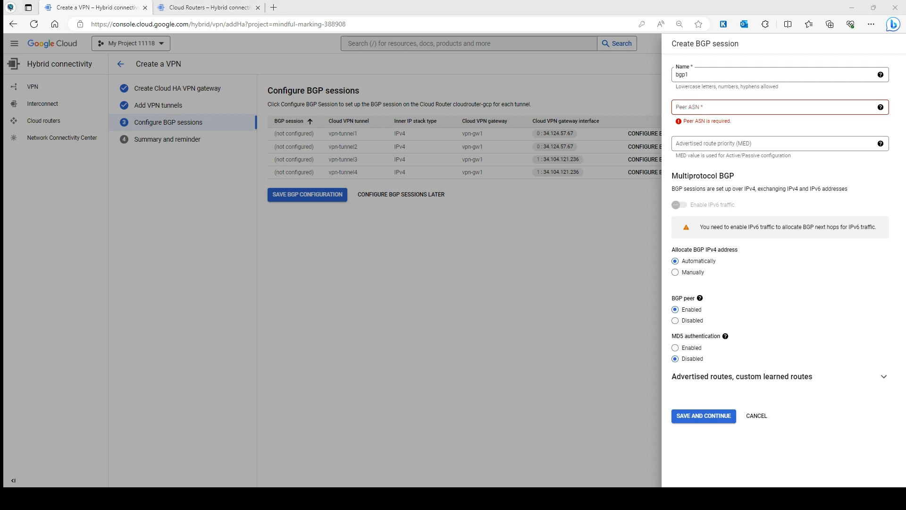
key("alt+Tab")
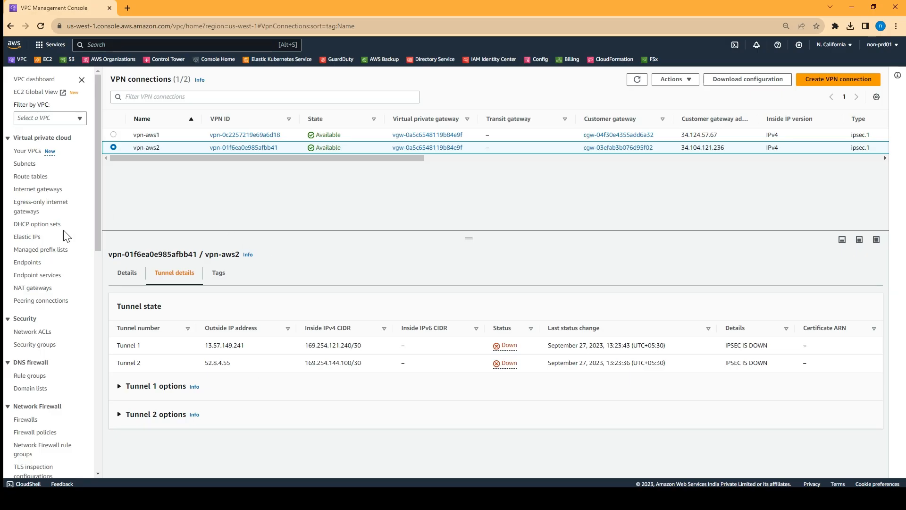
Step: Copy vgw1's Amazon ASN 64512 from Virtual private gateways into bgp1's Peer ASN
scroll(71, 277, "down", 3)
scroll(72, 277, "down", 2)
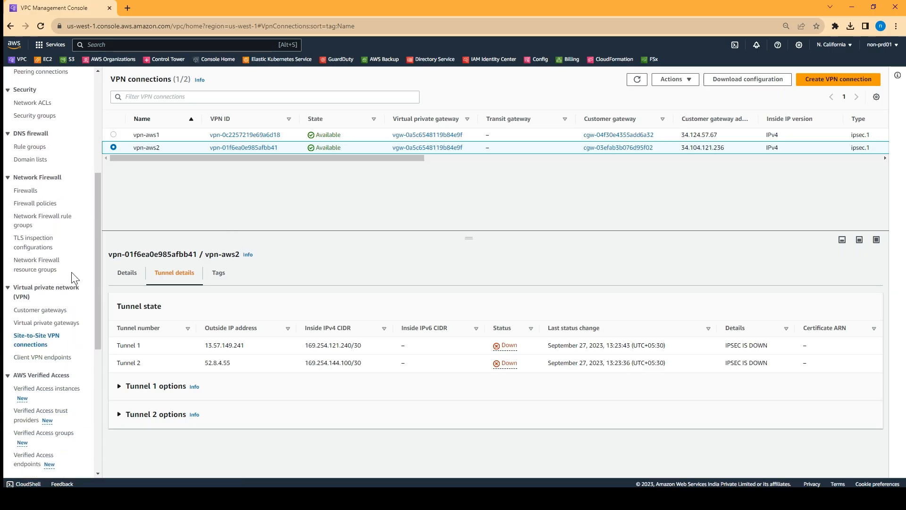
left_click(37, 317)
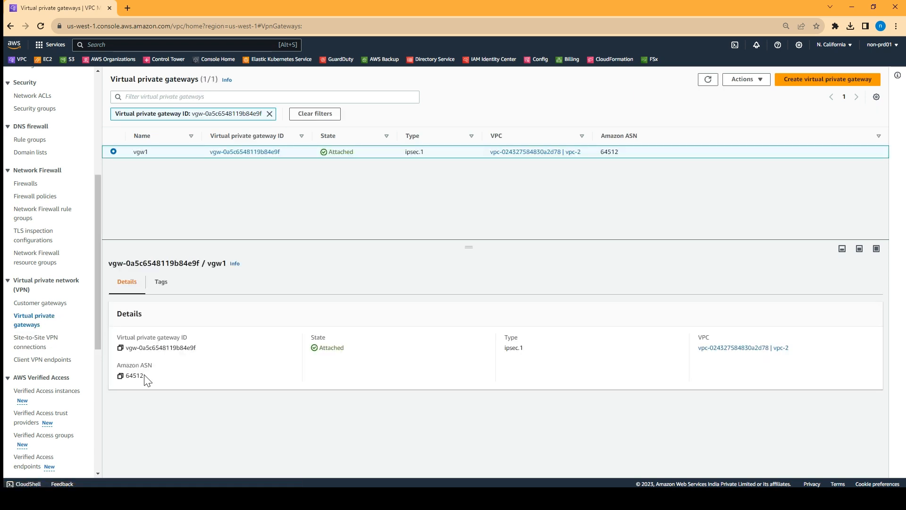
left_click(121, 376)
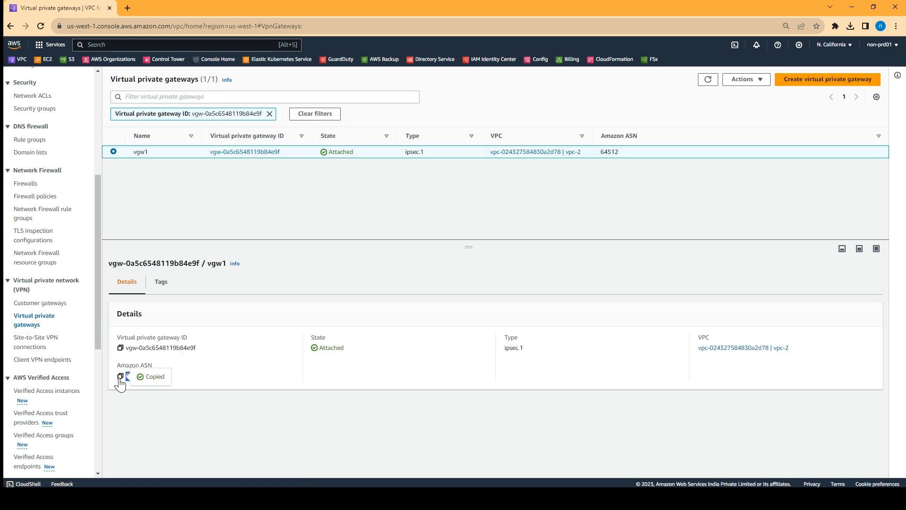
left_click(852, 6)
left_click(693, 108)
key("ctrl+v")
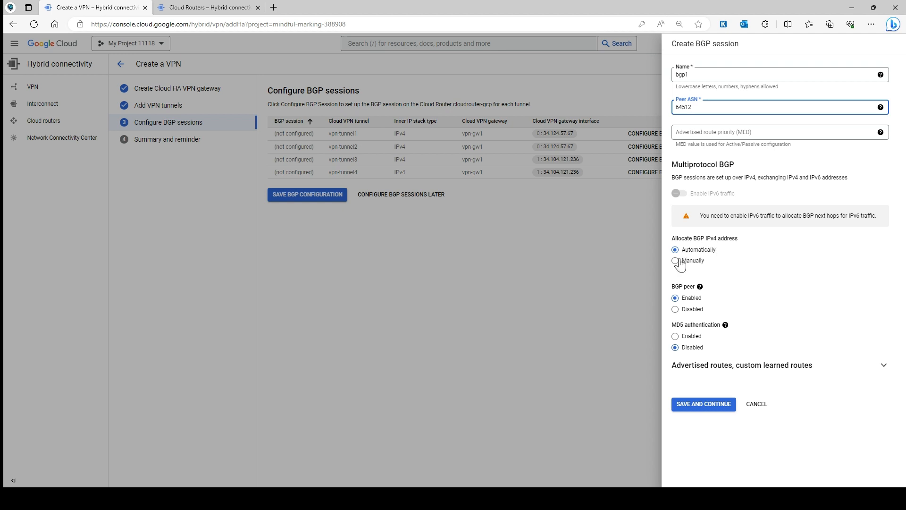
Step: Switch bgp1 to manual BGP IPv4 allocation, exposing the Cloud Router and peer address fields
left_click(676, 262)
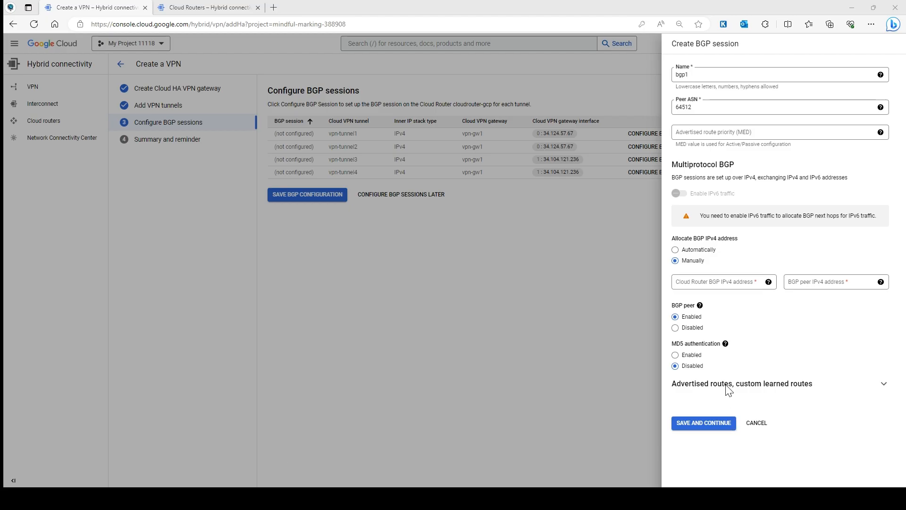
left_click(705, 284)
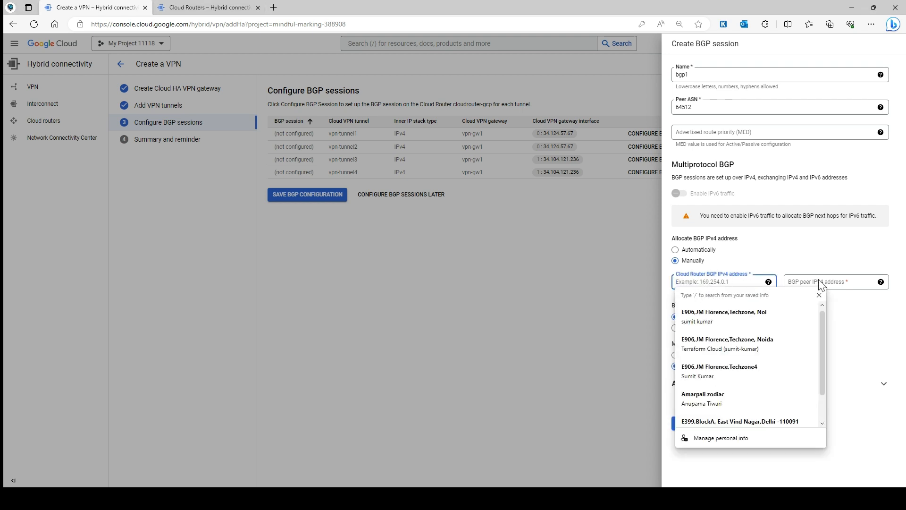
left_click(850, 282)
left_click(692, 283)
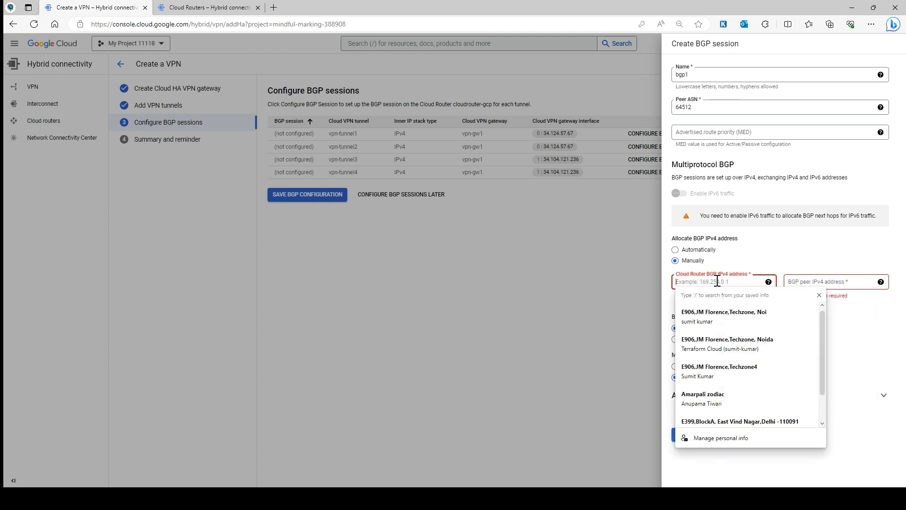
left_click(871, 340)
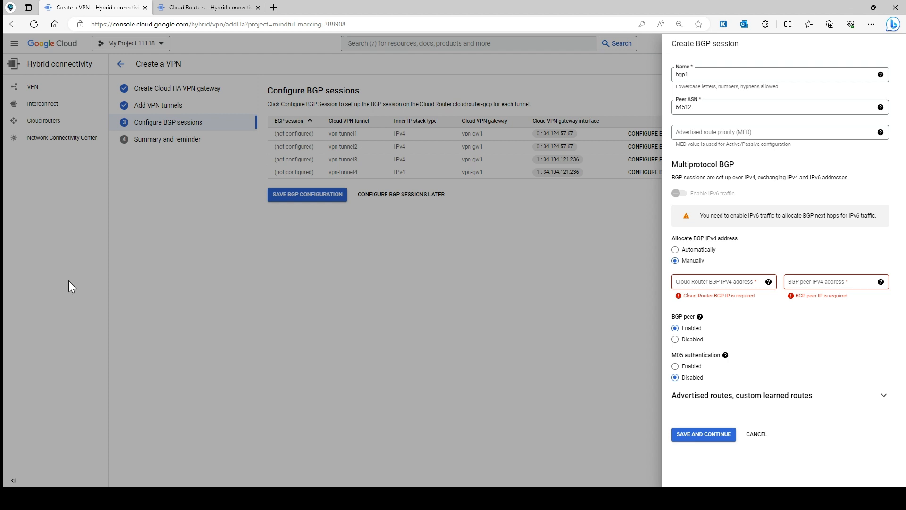
key("alt+Tab")
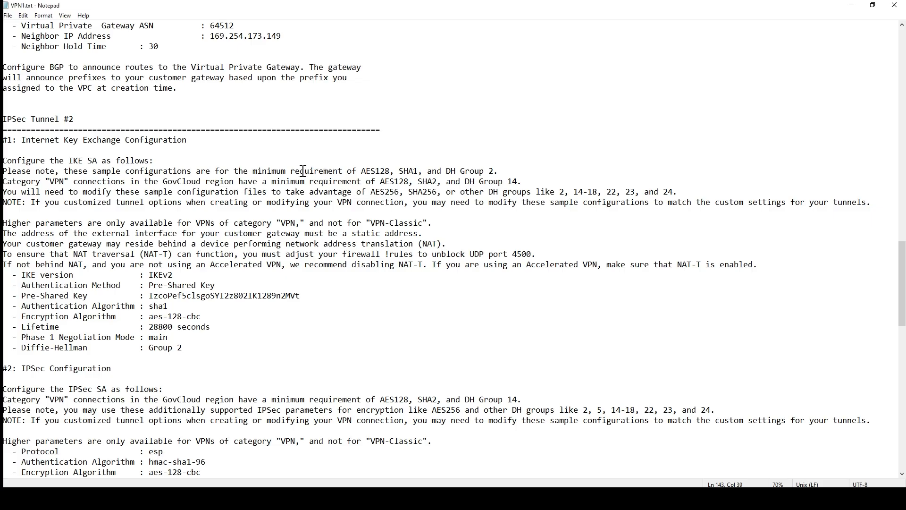
Step: Locate tunnel 1's inside IP addresses in VPN1.txt and copy 169.254.173.150
scroll(375, 277, "up", 20)
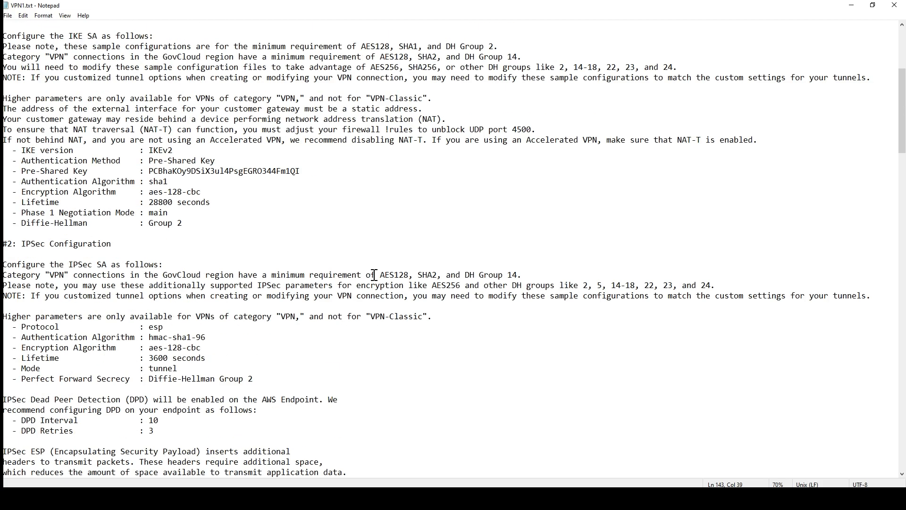
scroll(197, 130, "down", 5)
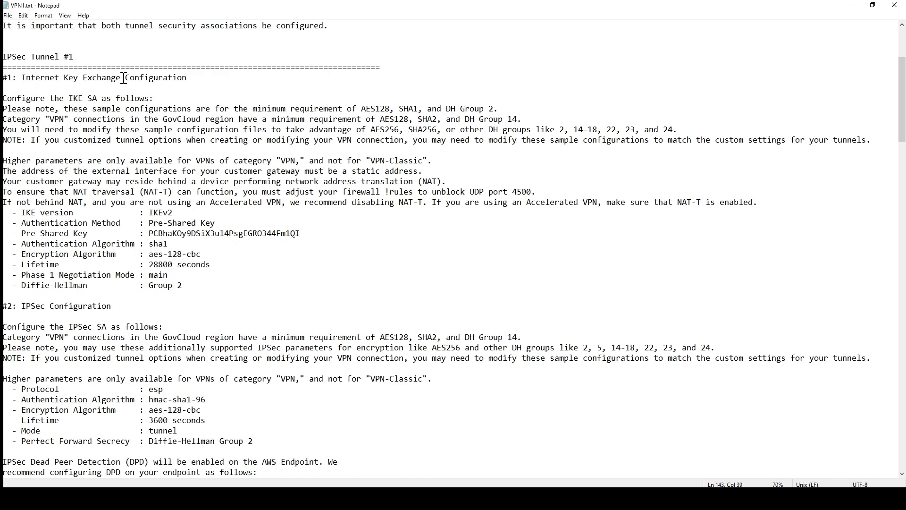
scroll(226, 157, "down", 3)
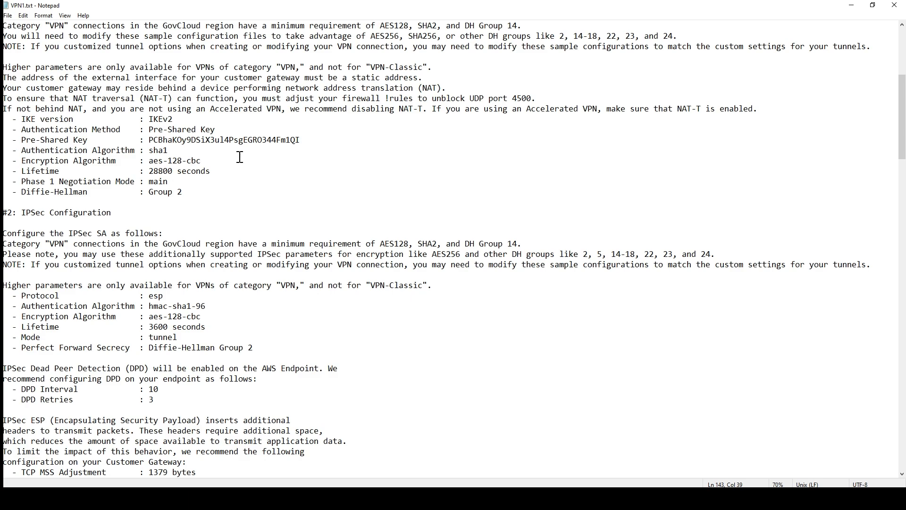
scroll(240, 156, "down", 3)
scroll(240, 156, "down", 9)
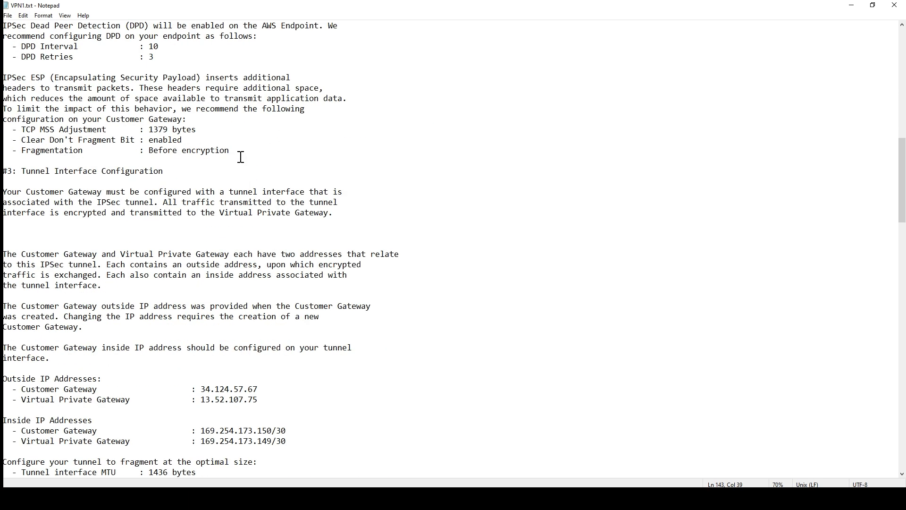
scroll(172, 178, "down", 6)
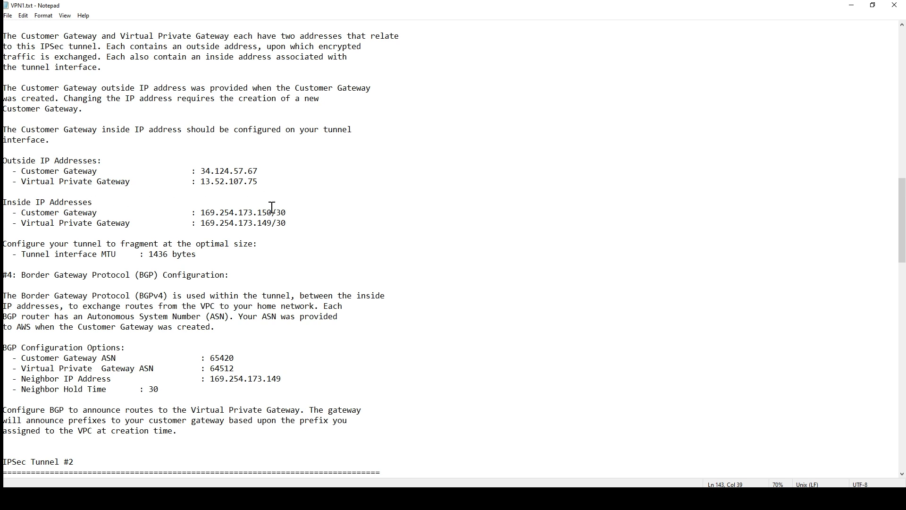
left_click_drag(259, 184, 200, 184)
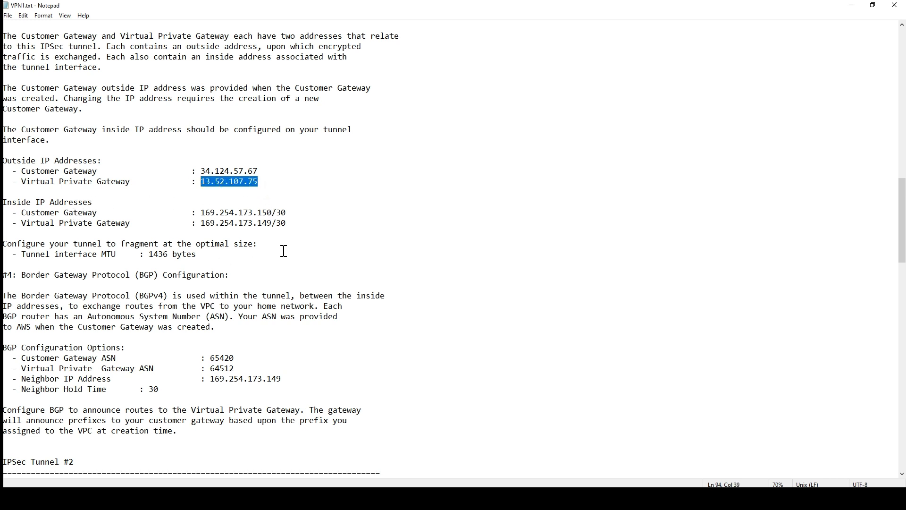
left_click(284, 251)
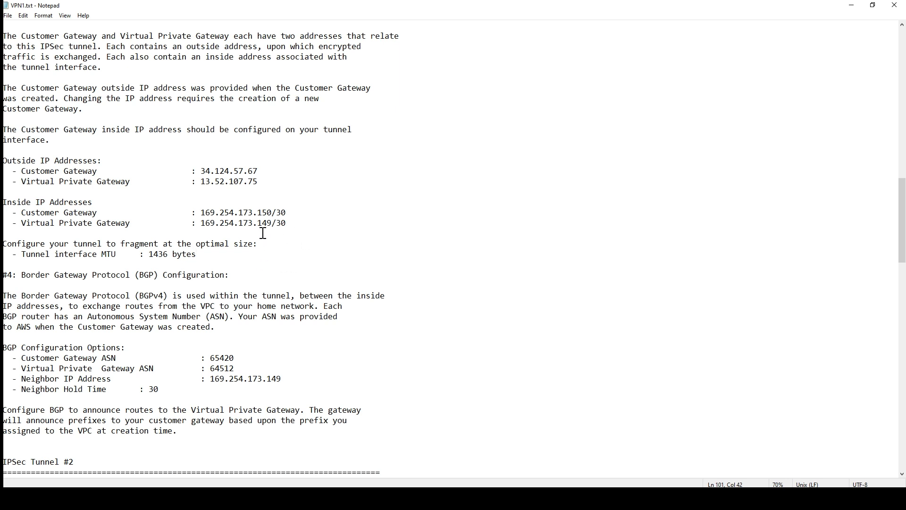
left_click_drag(285, 222, 200, 214)
left_click(335, 265)
left_click_drag(273, 212, 200, 213)
key("ctrl+c")
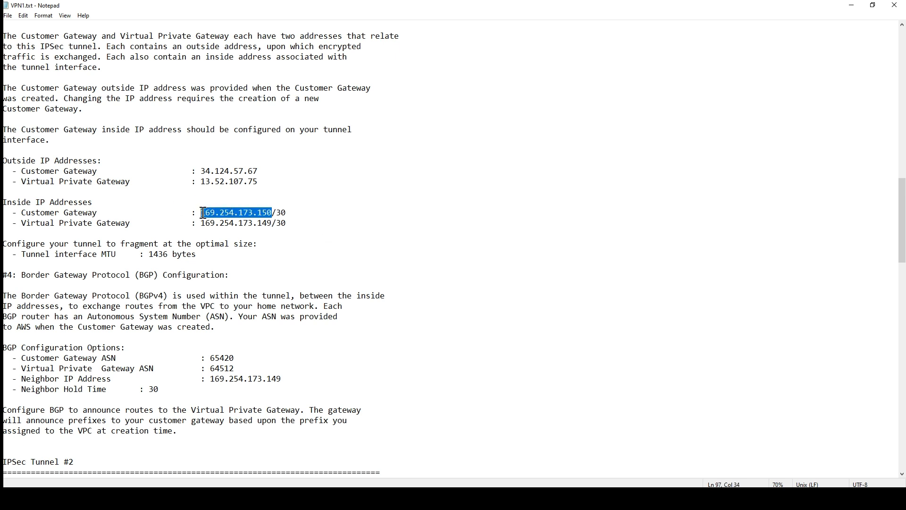
left_click(853, 7)
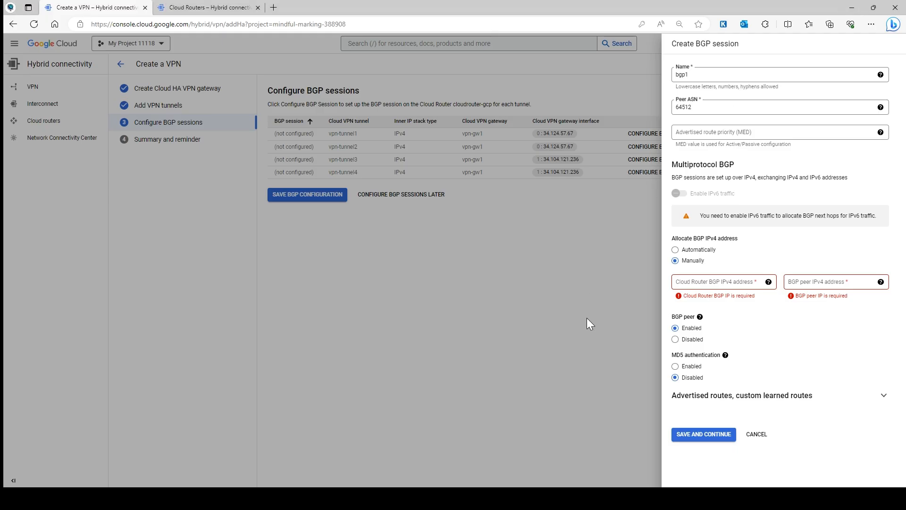
Step: Enter Cloud Router address 169.254.173.150 and peer address 169.254.173.149 into bgp1
left_click(692, 282)
key("ctrl+v")
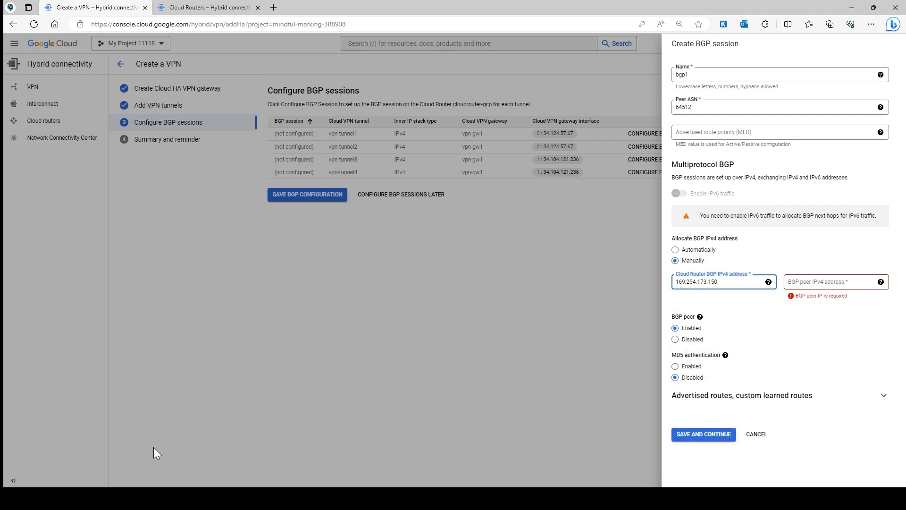
mouse_move(226, 495)
left_click(222, 465)
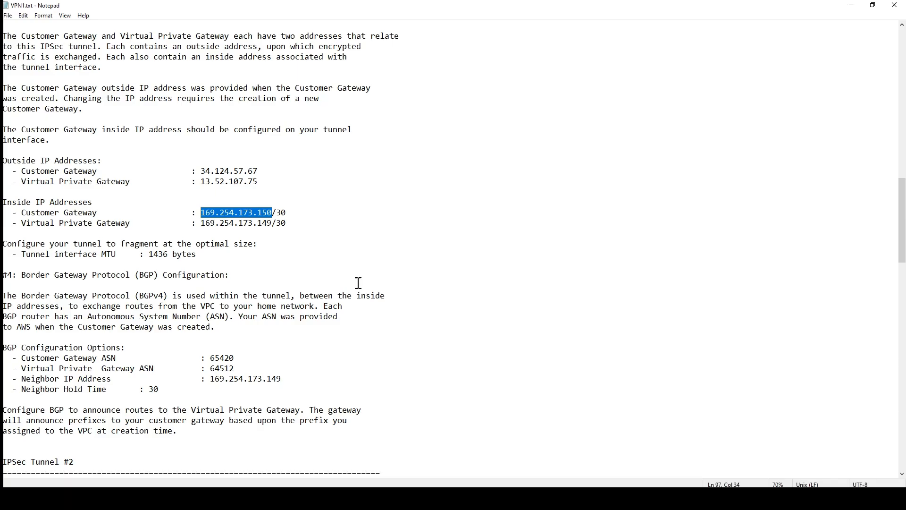
left_click_drag(273, 222, 201, 225)
key("ctrl+c")
left_click(852, 6)
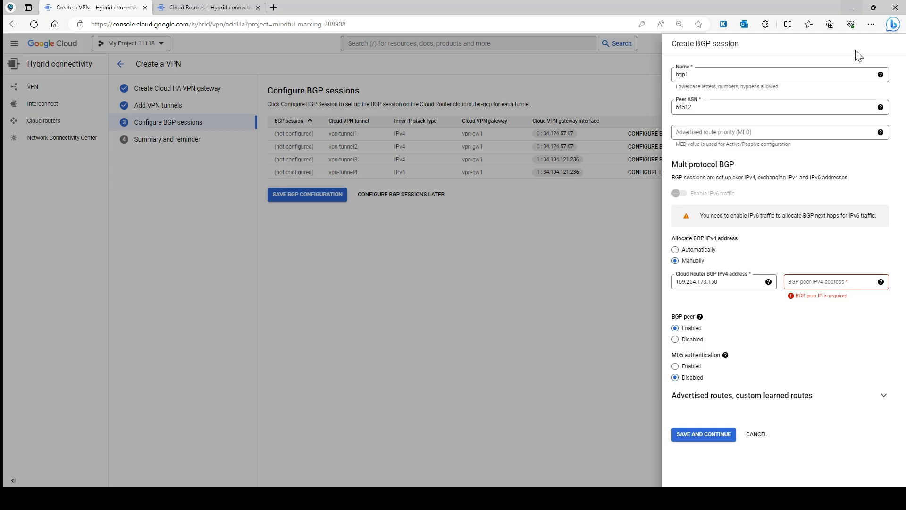
left_click(816, 283)
key("ctrl+v")
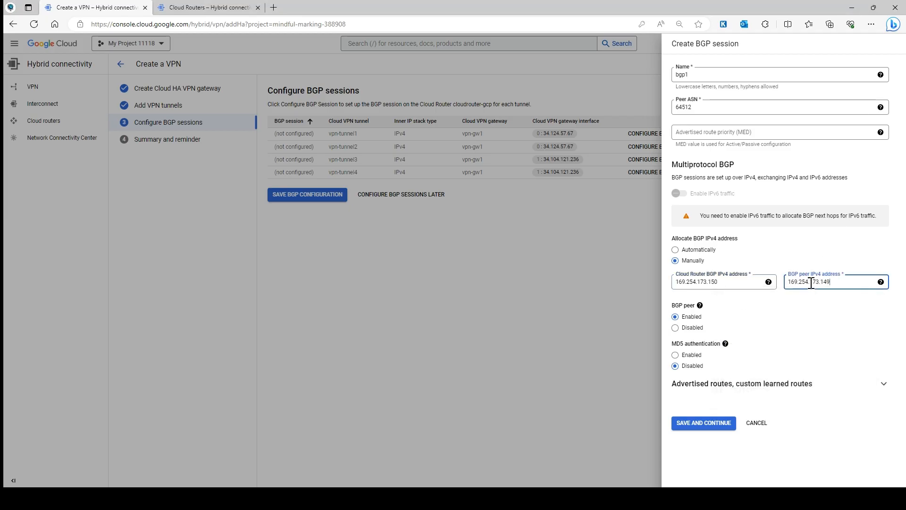
left_click(821, 332)
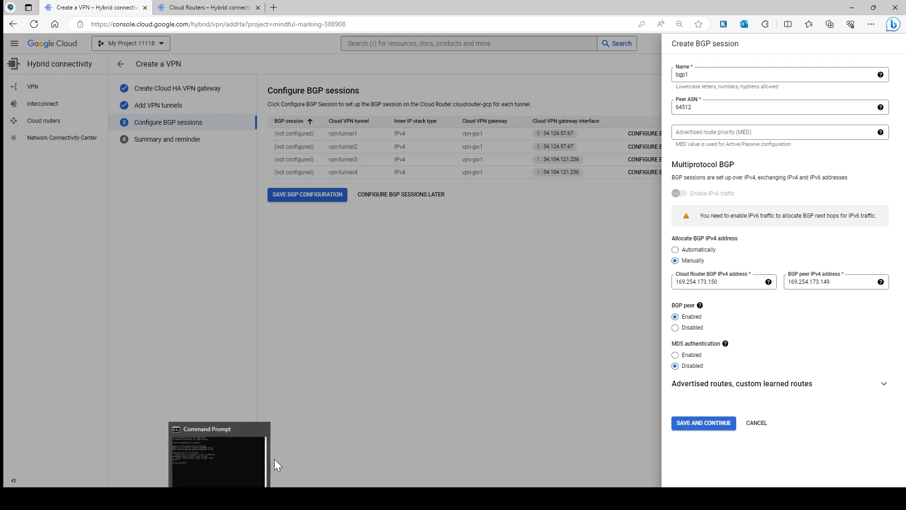
Step: Save bgp1 and start a BGP session for vpn-tunnel2
left_click(698, 424)
left_click(657, 147)
key("alt+Tab")
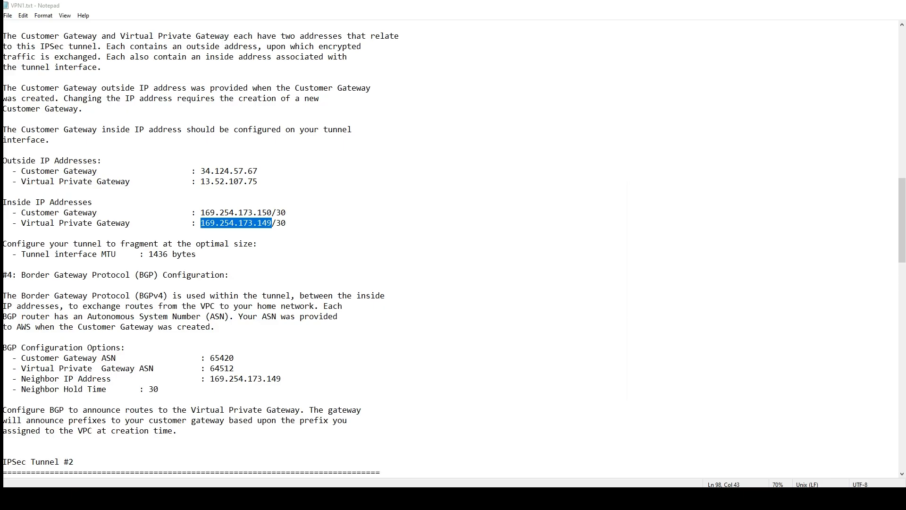
Step: Scroll VPN1.txt to tunnel 2's inside addresses and copy 169.254.53.82
scroll(195, 218, "down", 20)
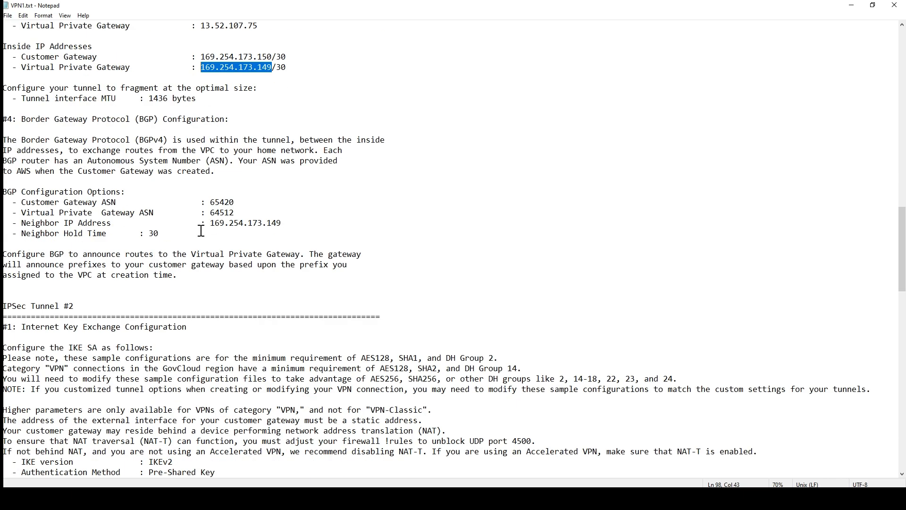
scroll(236, 281, "down", 9)
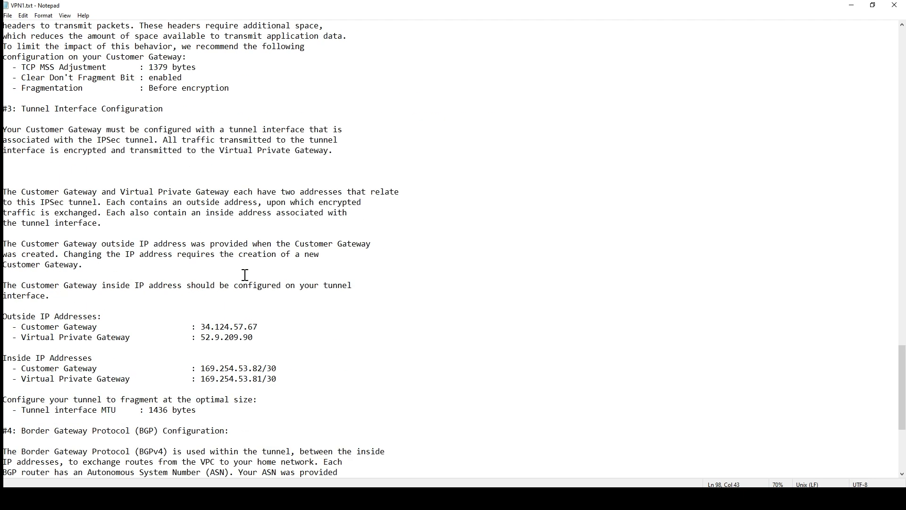
scroll(300, 257, "down", 7)
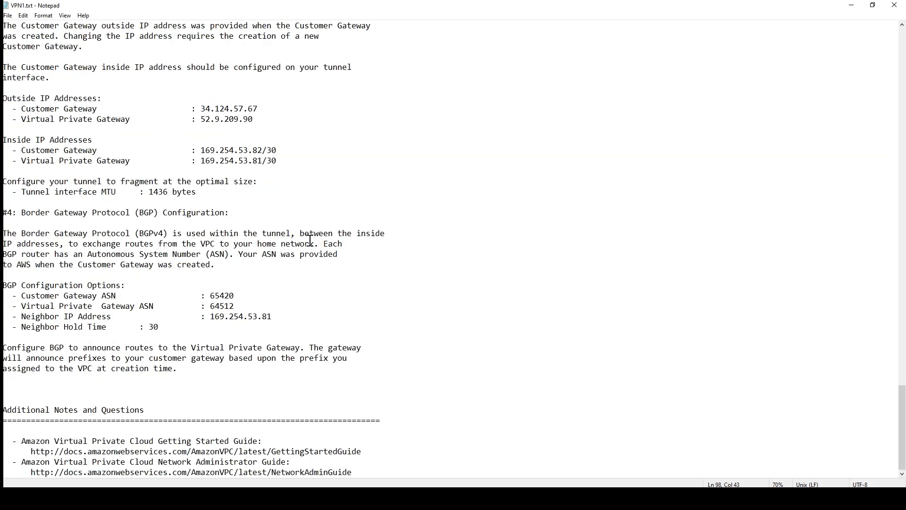
scroll(290, 232, "up", 17)
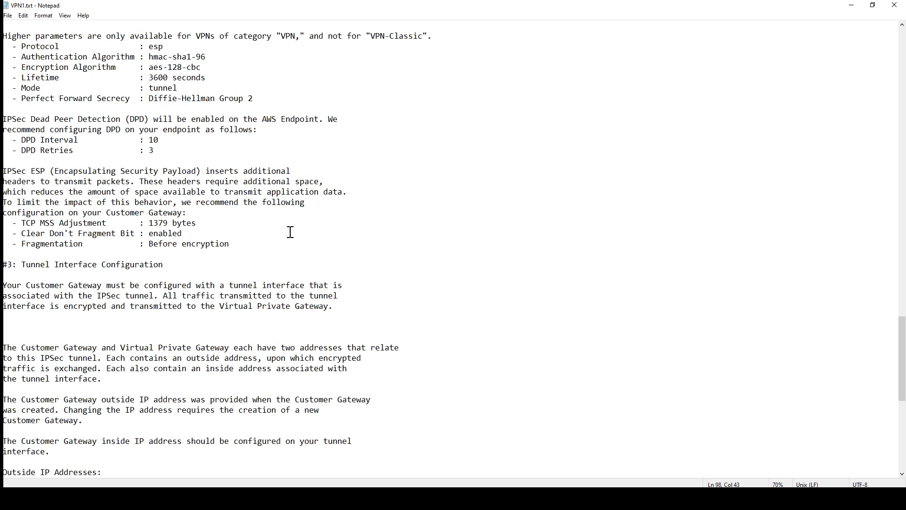
scroll(290, 232, "up", 6)
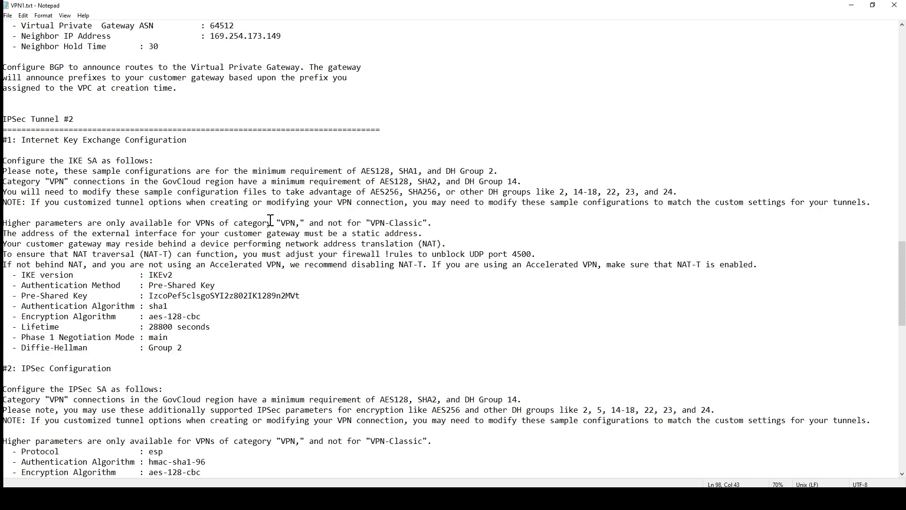
left_click_drag(75, 119, 2, 120)
scroll(346, 306, "down", 20)
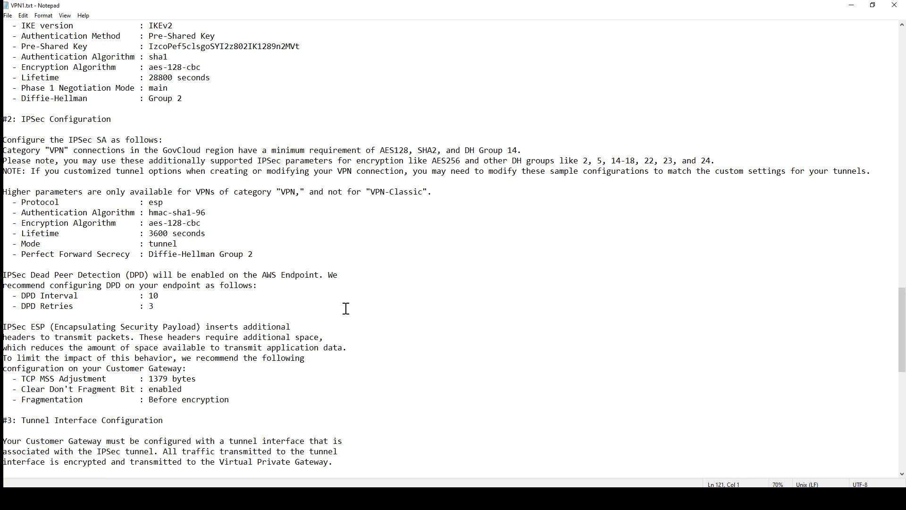
scroll(355, 299, "down", 1)
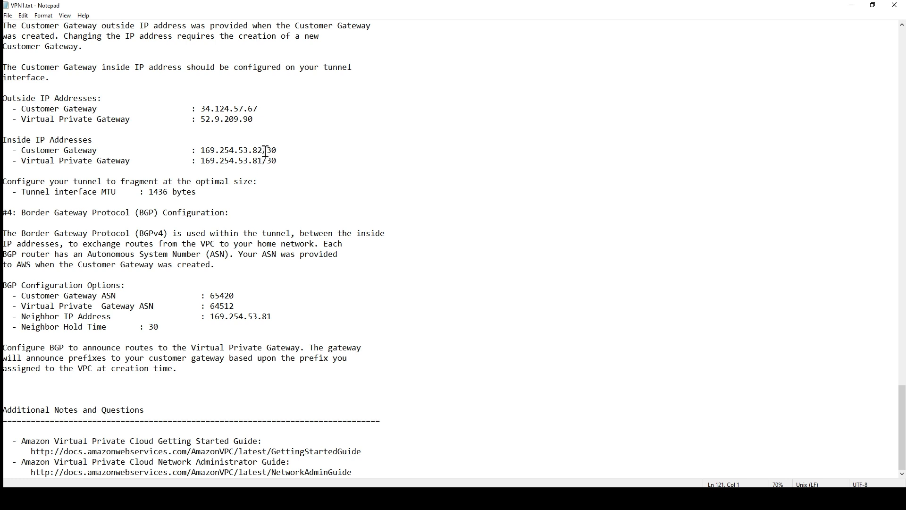
left_click_drag(262, 161, 203, 163)
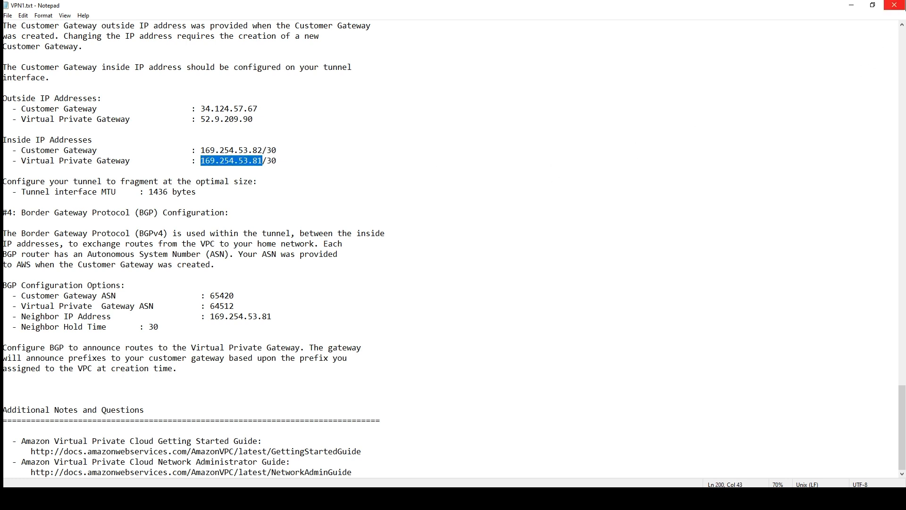
left_click(257, 150)
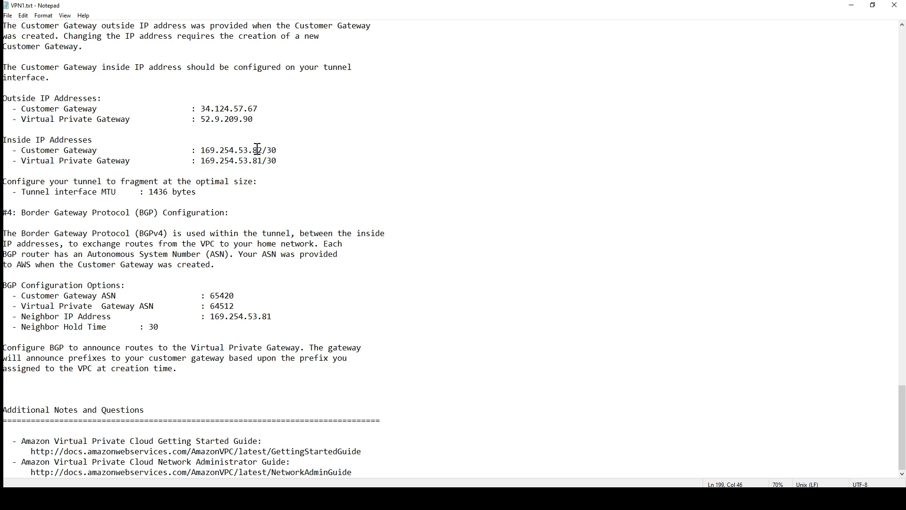
left_click_drag(264, 150, 200, 150)
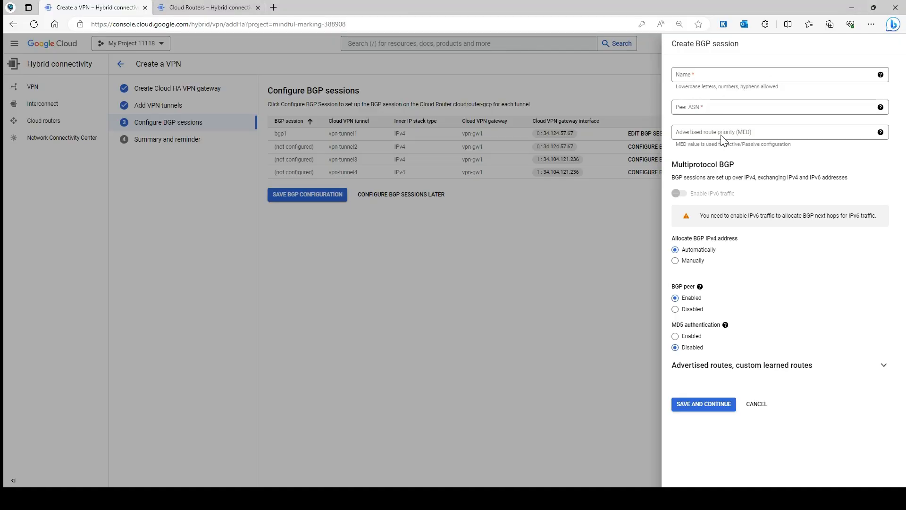
Step: Name the session bgp2, choose manual addressing, and set Cloud Router address 169.254.53.82
left_click(852, 5)
left_click(698, 75)
type("bgp2")
left_click(717, 110)
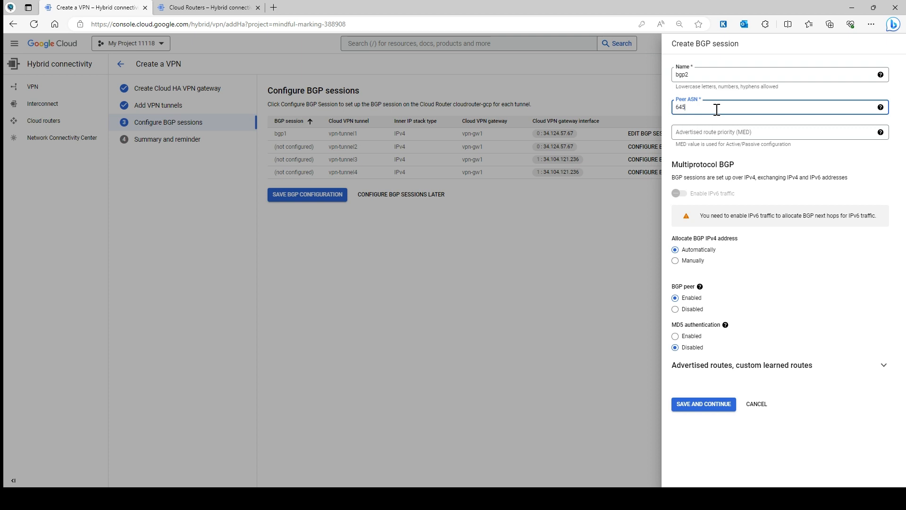
left_click(676, 261)
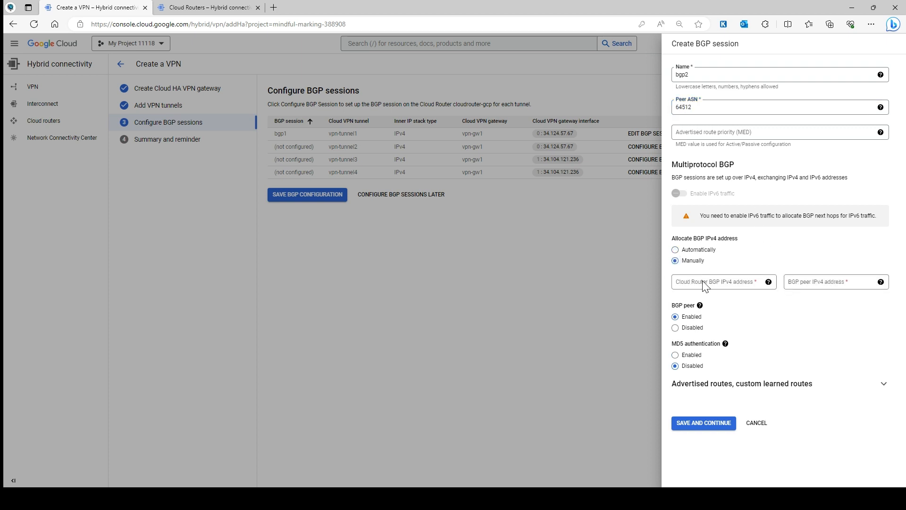
left_click(704, 284)
type("169.254.53.82")
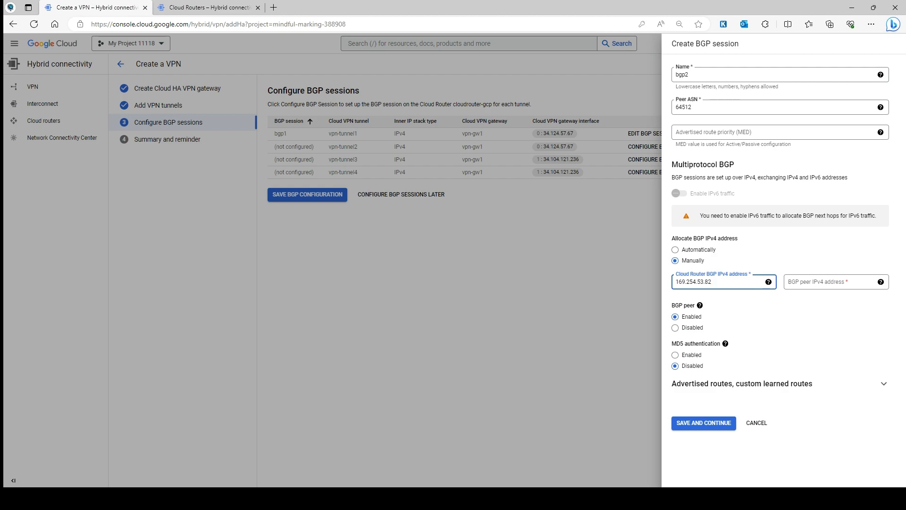
Step: Copy 169.254.53.81 from VPN1.txt as bgp2's BGP peer address and save the session
key("alt+Tab")
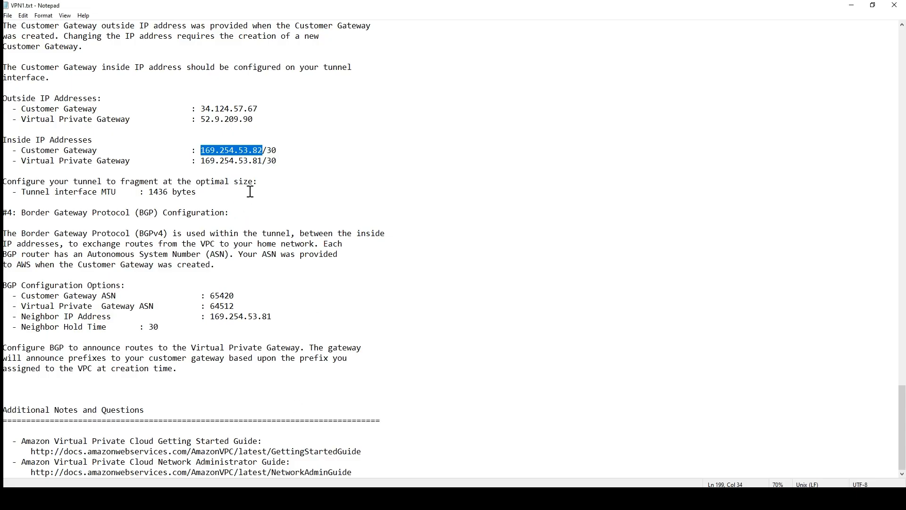
left_click_drag(262, 160, 202, 161)
key("ctrl+c")
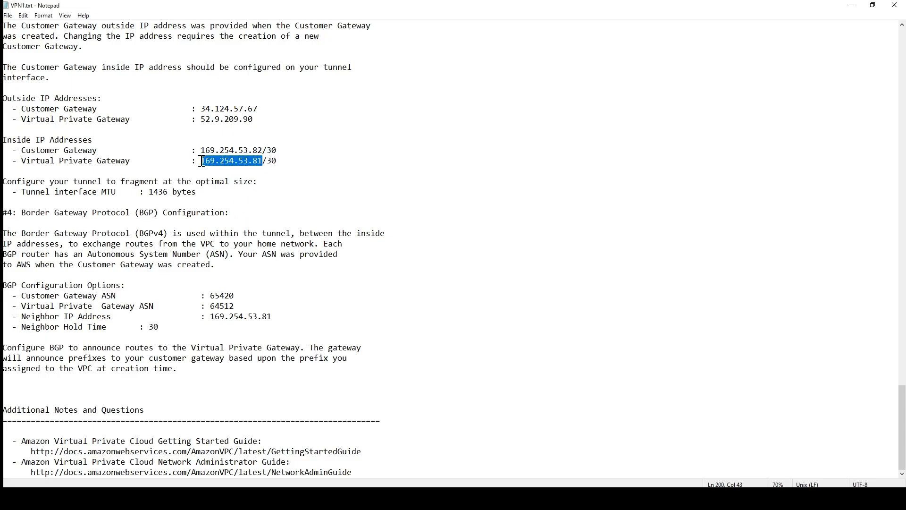
left_click(852, 6)
left_click(806, 281)
key("ctrl+v")
left_click(694, 425)
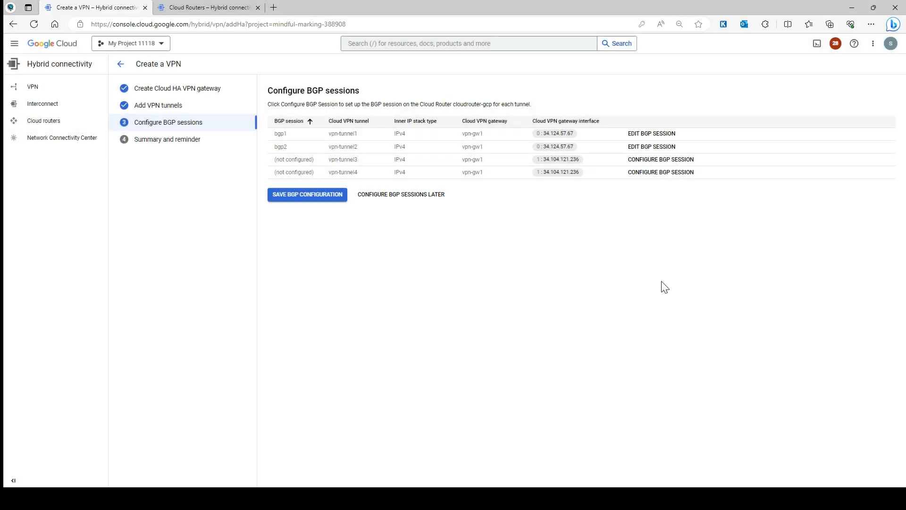
Step: Start vpn-tunnel3's BGP session named bgp3 with peer ASN 64512 and manual address allocation
left_click(659, 160)
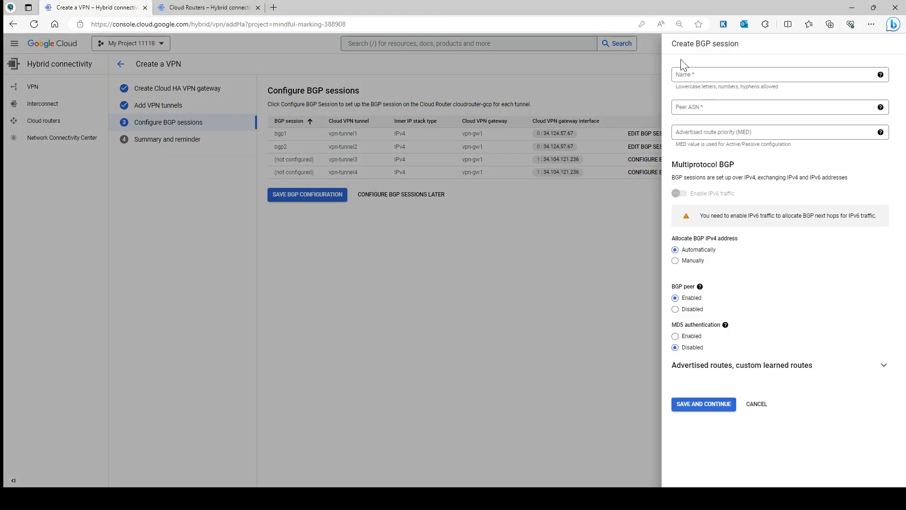
left_click(689, 76)
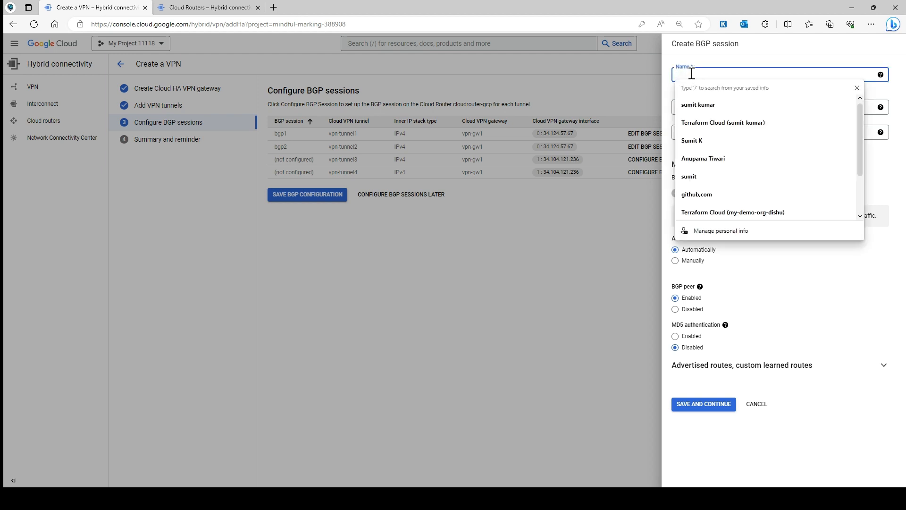
type("bgp3")
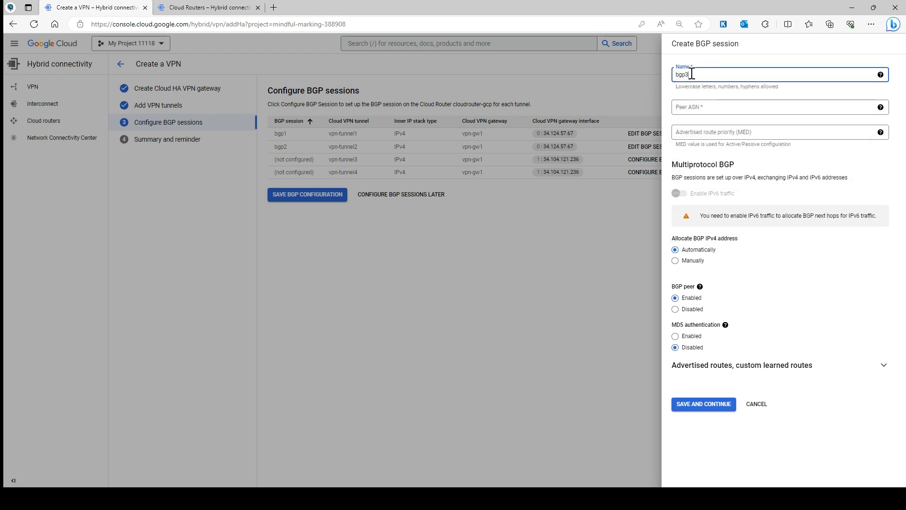
left_click(721, 108)
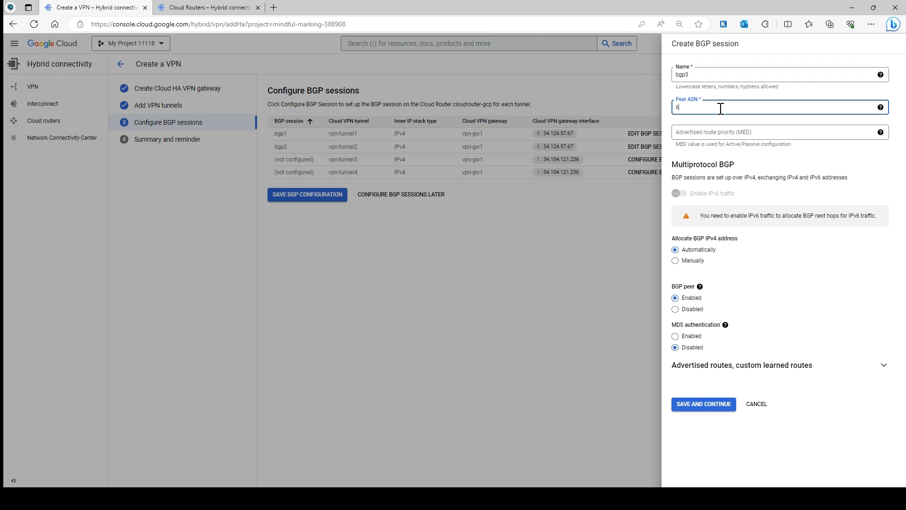
left_click(765, 261)
left_click(675, 260)
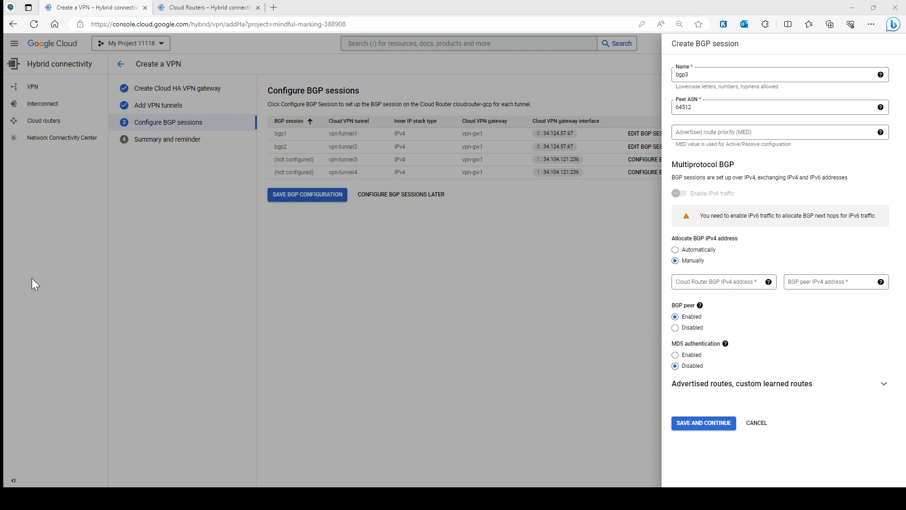
Step: Copy 169.254.121.242 from the VPN2 notes into the Cloud Router BGP address field
key("alt+Tab")
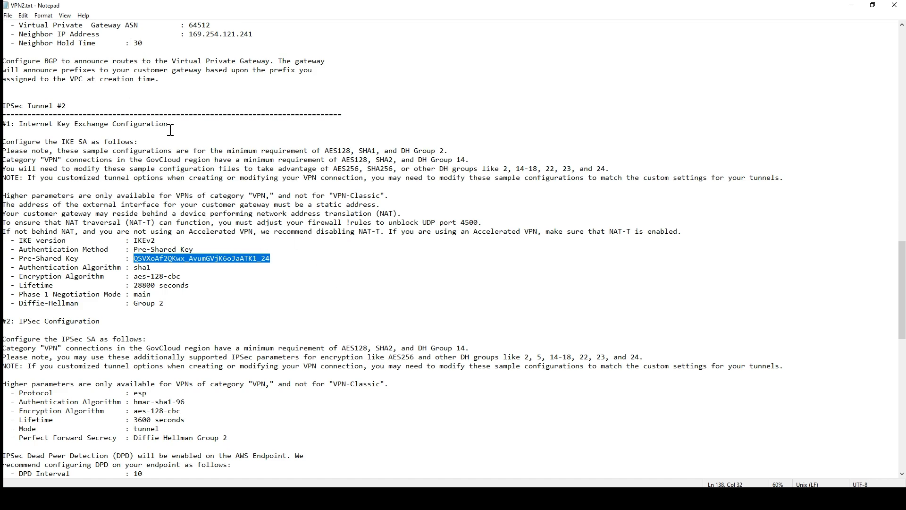
scroll(215, 250, "up", 20)
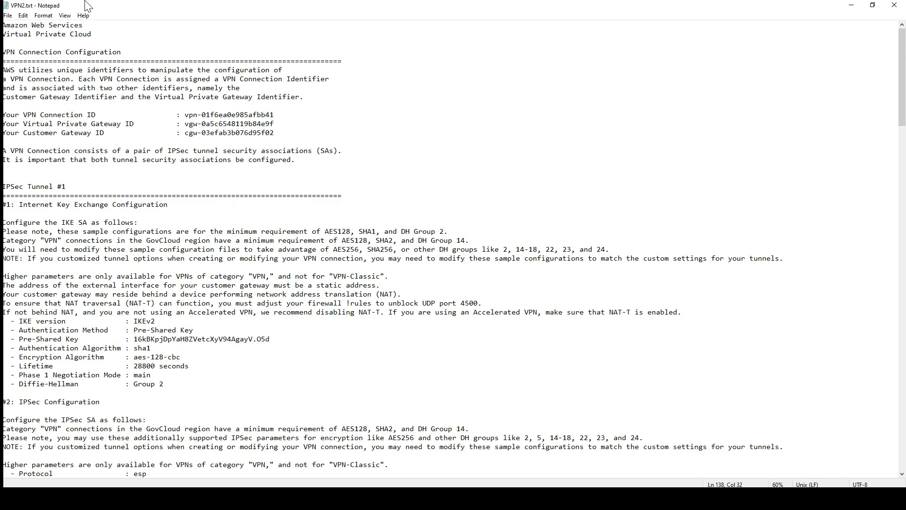
scroll(113, 155, "down", 6)
scroll(113, 155, "down", 19)
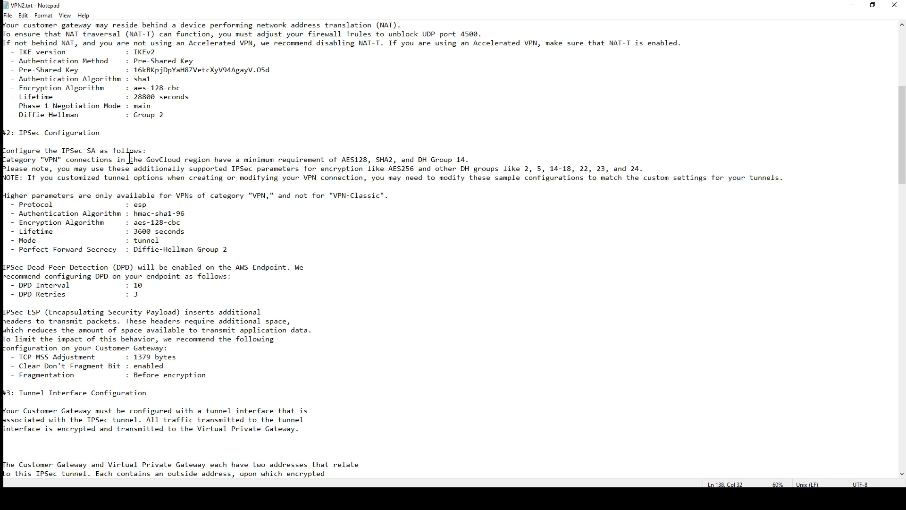
scroll(137, 158, "down", 1)
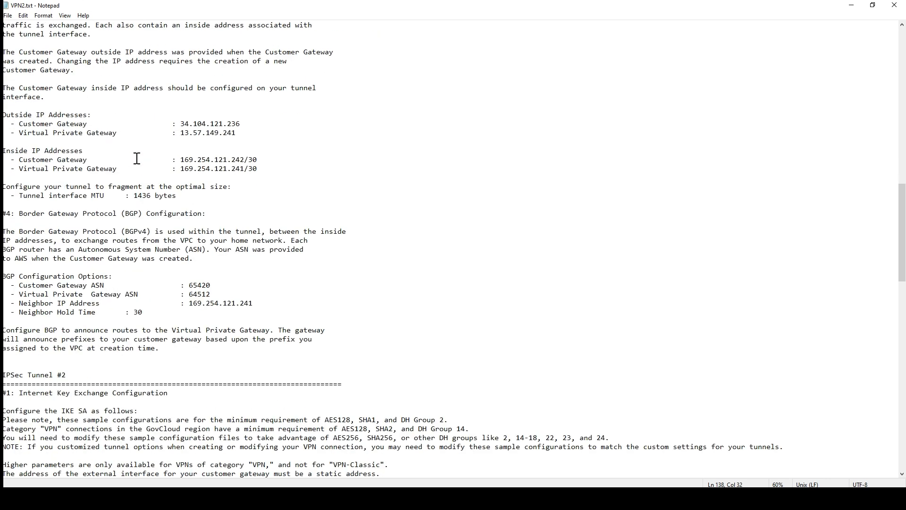
left_click_drag(244, 186, 180, 187)
key("ctrl+c")
left_click(852, 7)
left_click(699, 284)
key("ctrl+v")
Step: Paste peer address 169.254.121.241 from the notes, save bgp3, and start vpn-tunnel4's session
key("alt+Tab")
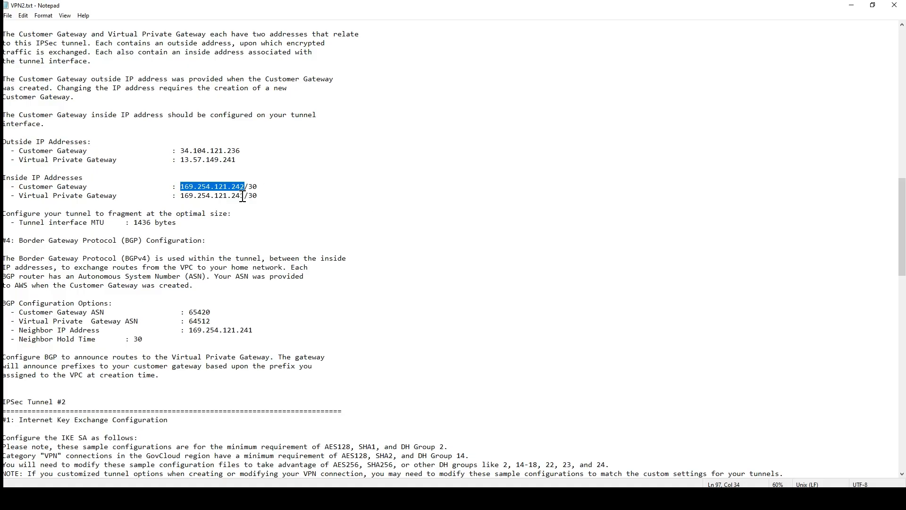
left_click_drag(242, 197, 184, 196)
left_click(852, 5)
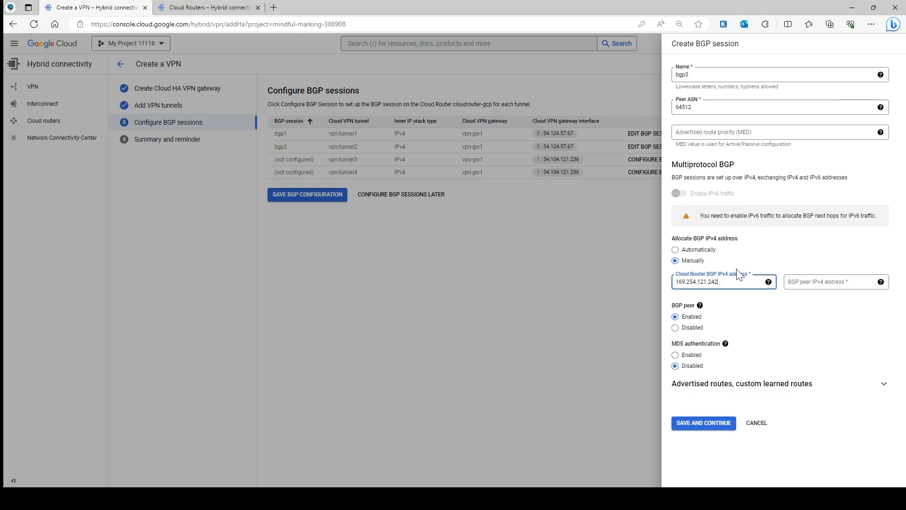
left_click(841, 283)
type("169.254.121.241")
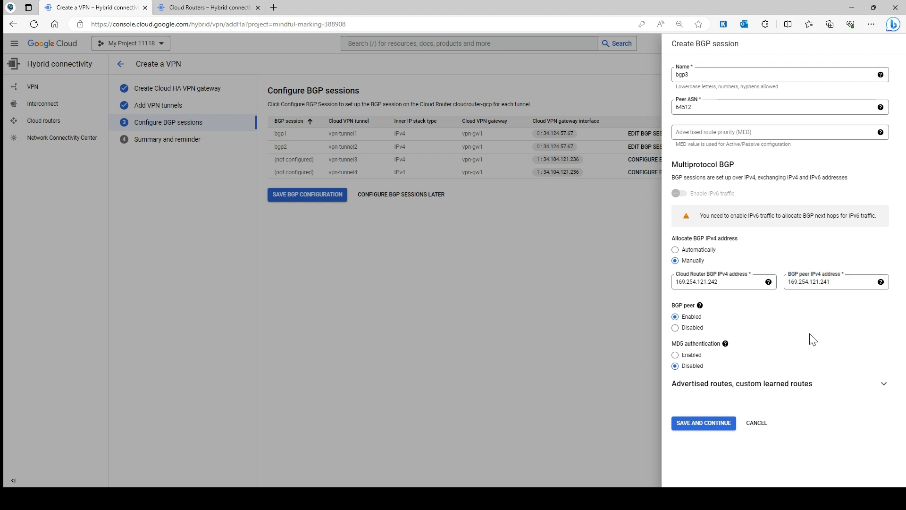
left_click(692, 427)
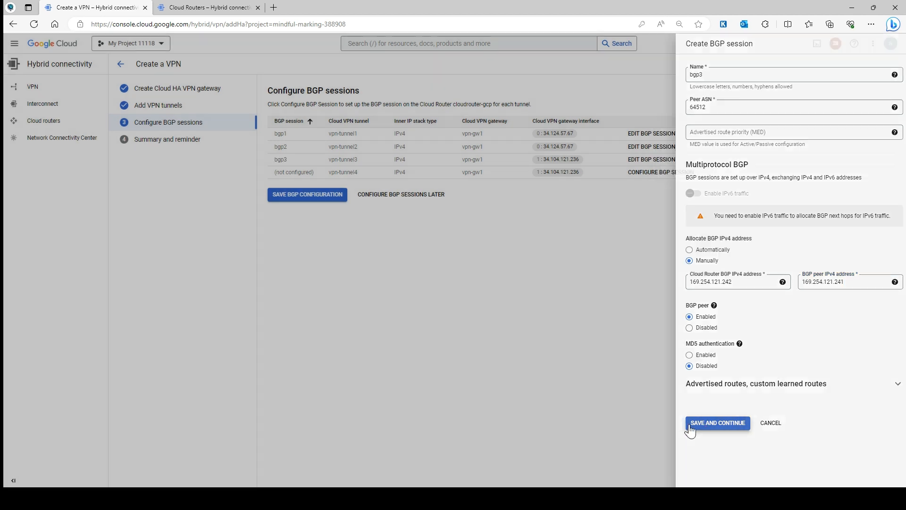
left_click(677, 173)
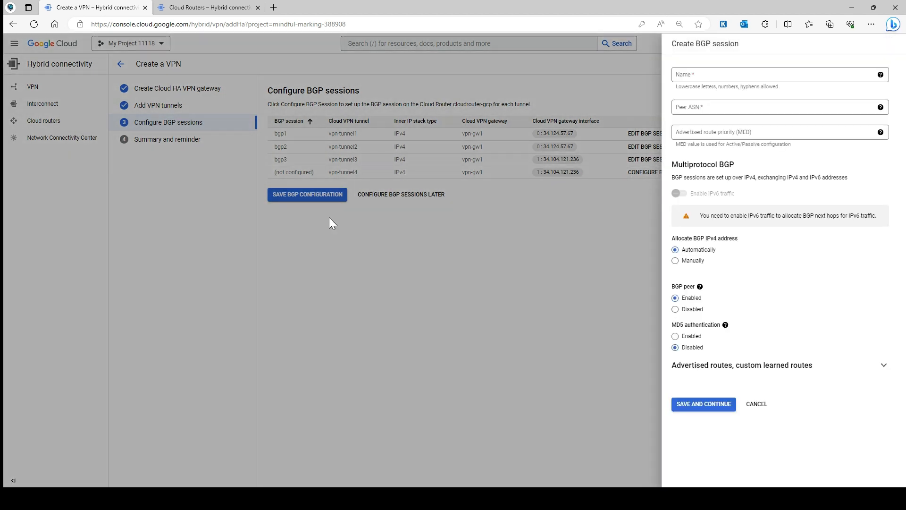
Step: Name the vpn-tunnel4 session bgp4 with peer ASN 64512 and manual address allocation
left_click(705, 75)
type("bgp4")
left_click(694, 112)
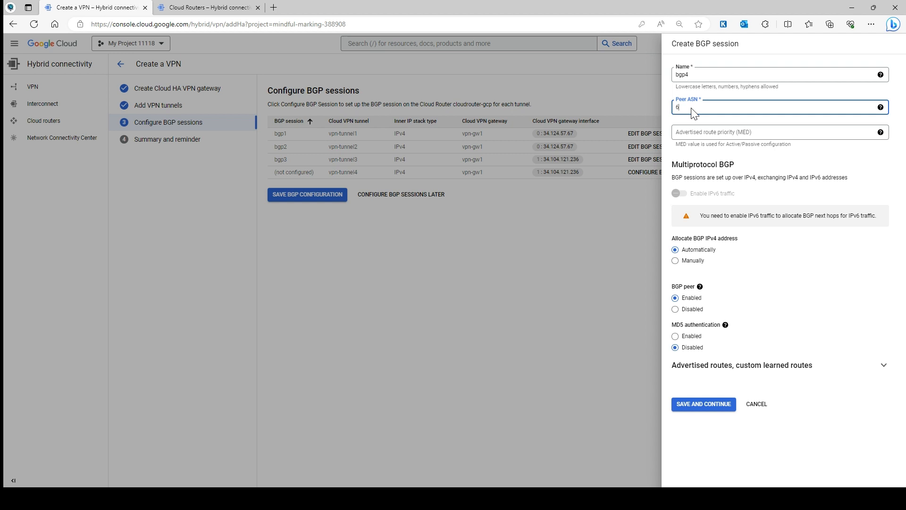
type("64512")
left_click(692, 260)
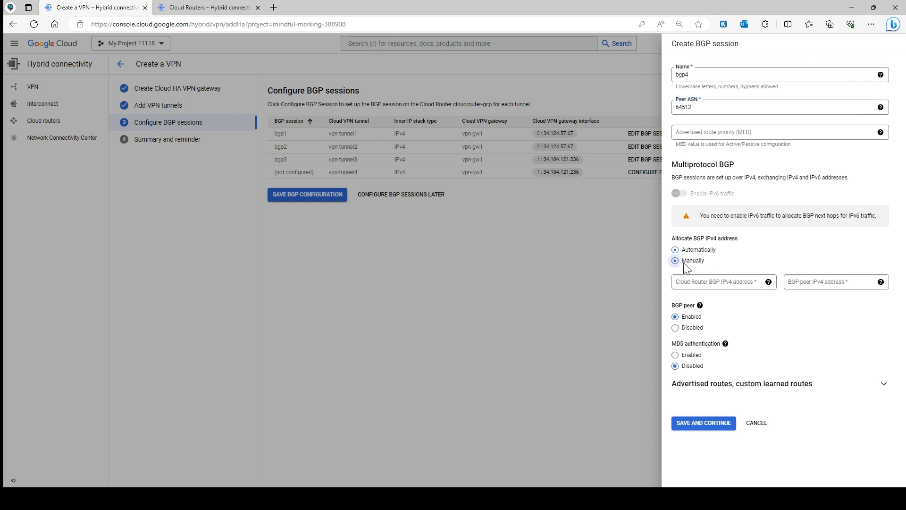
Step: Paste router address 169.254.144.102 from VPN2 notes, correct the peer to 169.254.144.101, and save bgp4
left_click(691, 283)
key("alt+Tab")
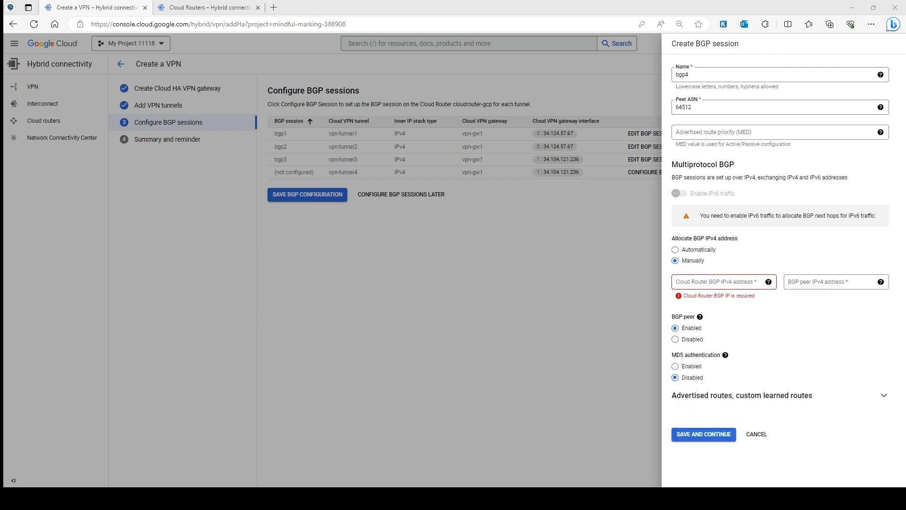
scroll(228, 240, "down", 12)
scroll(228, 240, "down", 20)
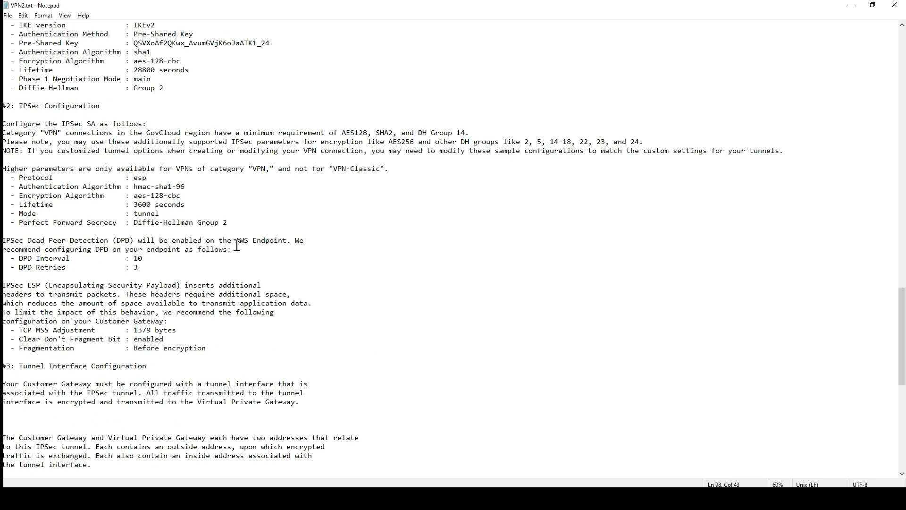
left_click_drag(243, 266, 181, 267)
key("ctrl+c")
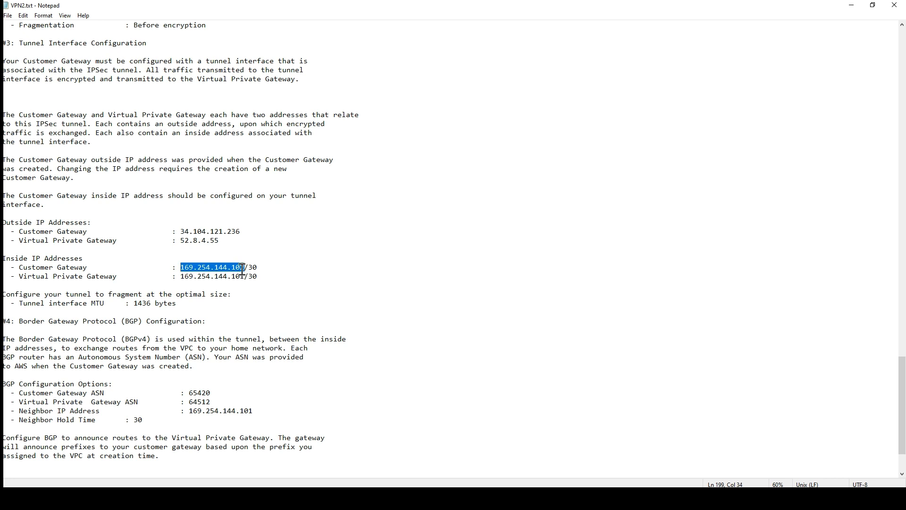
left_click(851, 5)
key("ctrl+v")
left_click(810, 286)
key("ctrl+v")
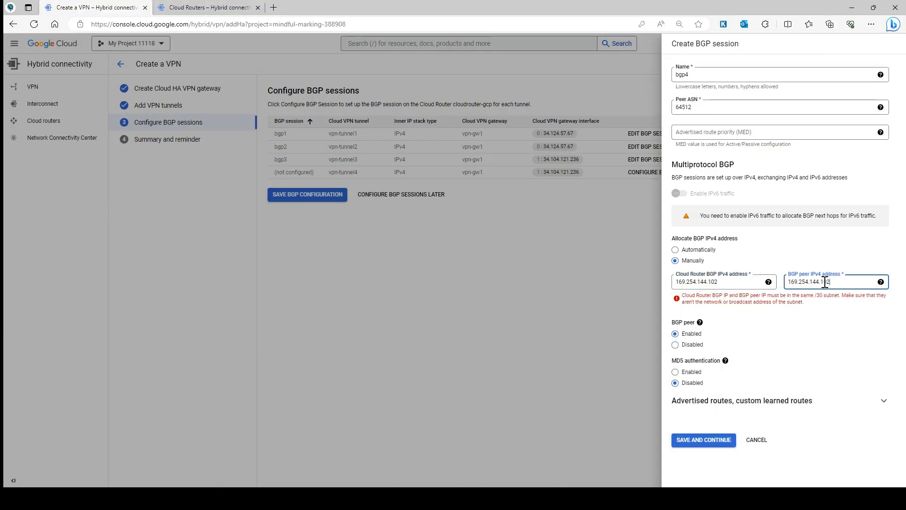
type("1")
left_click(819, 309)
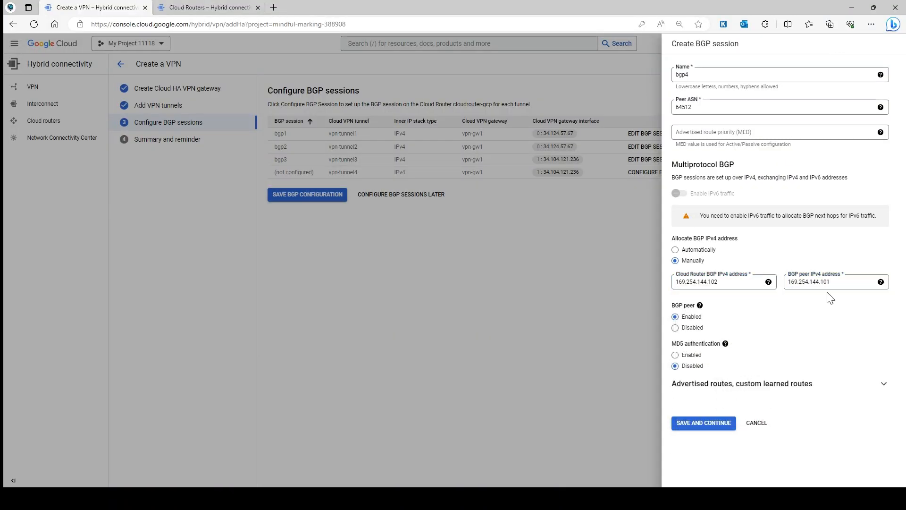
left_click(698, 423)
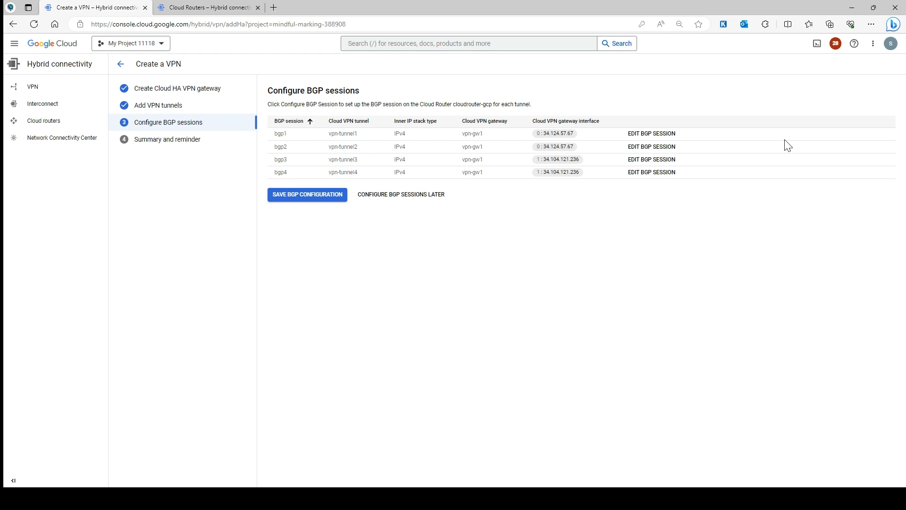
Step: Save the BGP configuration and return to the tunnels list showing vpn-tunnel1 to vpn-tunnel4 established
left_click(284, 195)
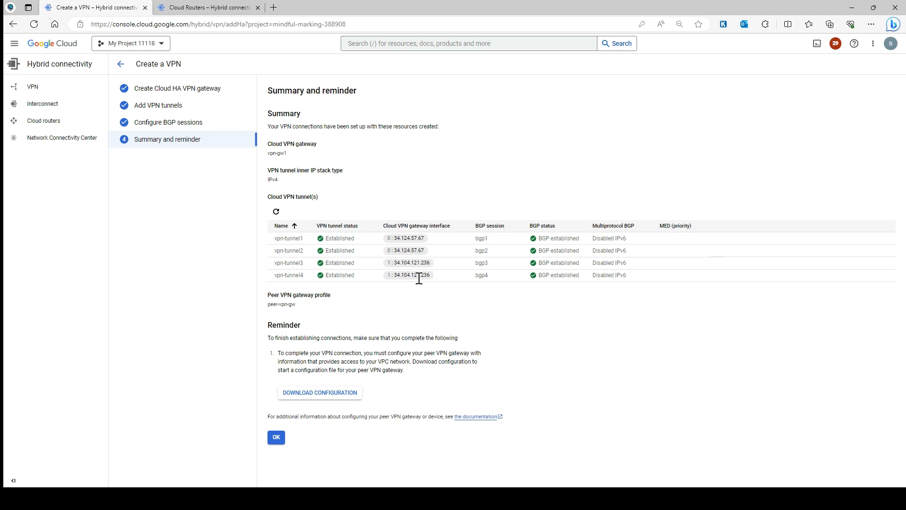
left_click(276, 437)
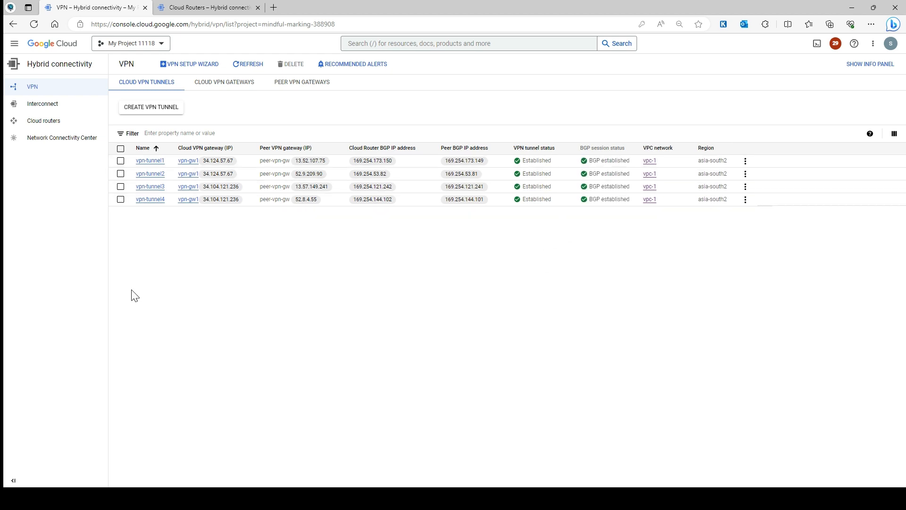
Step: In AWS, review vpn-aws1's tunnel states, then select vpn-aws2 and refresh the VPN connections list
key("alt+Tab")
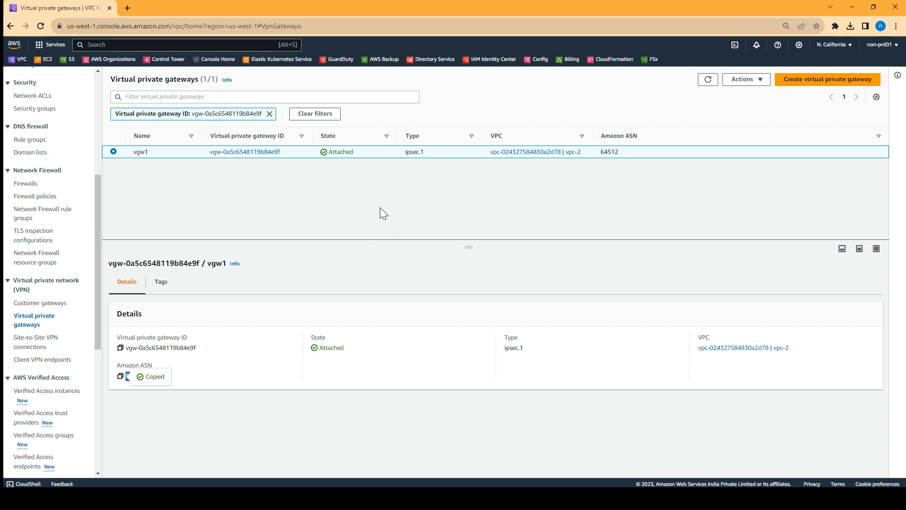
left_click(28, 348)
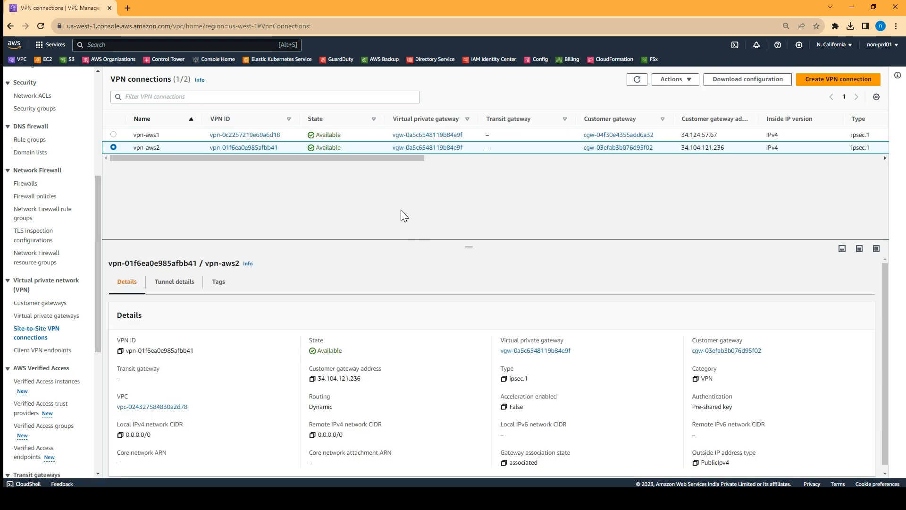
left_click(113, 134)
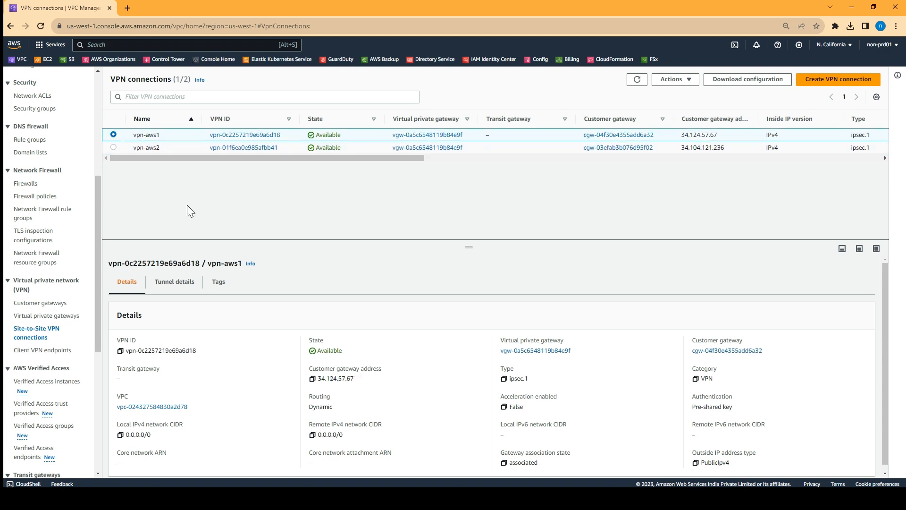
left_click(176, 283)
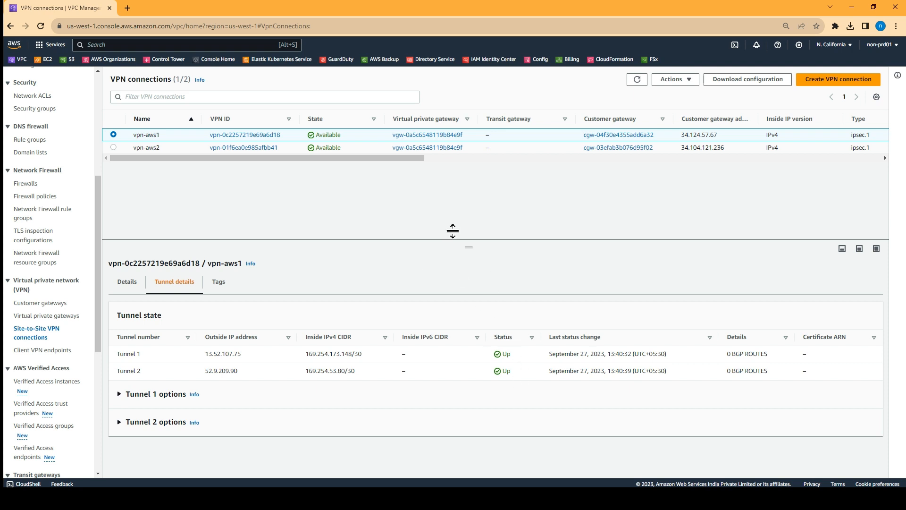
left_click(113, 147)
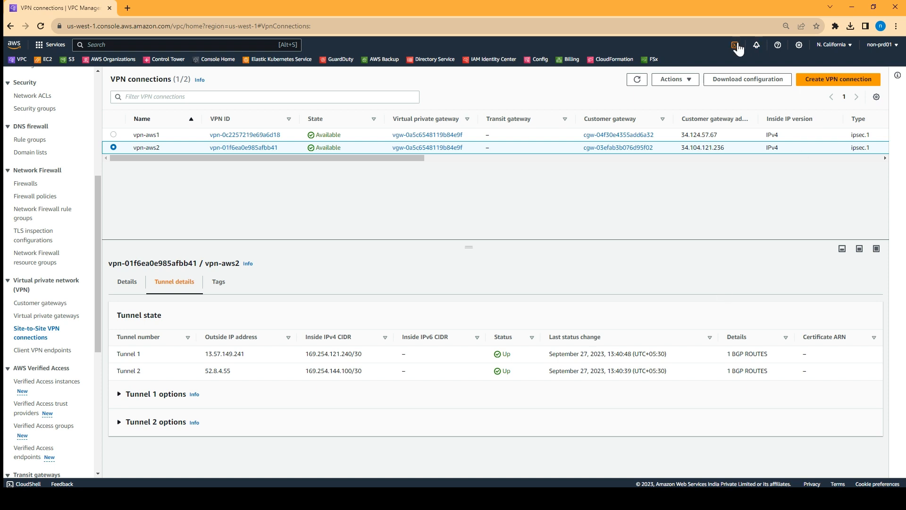
left_click(636, 80)
Step: Expand and collapse vpn-aws2's Tunnel 1 and Tunnel 2 options, confirming both Up with 1 BGP route
left_click(121, 402)
scroll(121, 404, "down", 2)
scroll(124, 406, "up", 1)
scroll(125, 406, "down", 1)
left_click(121, 457)
scroll(123, 460, "down", 3)
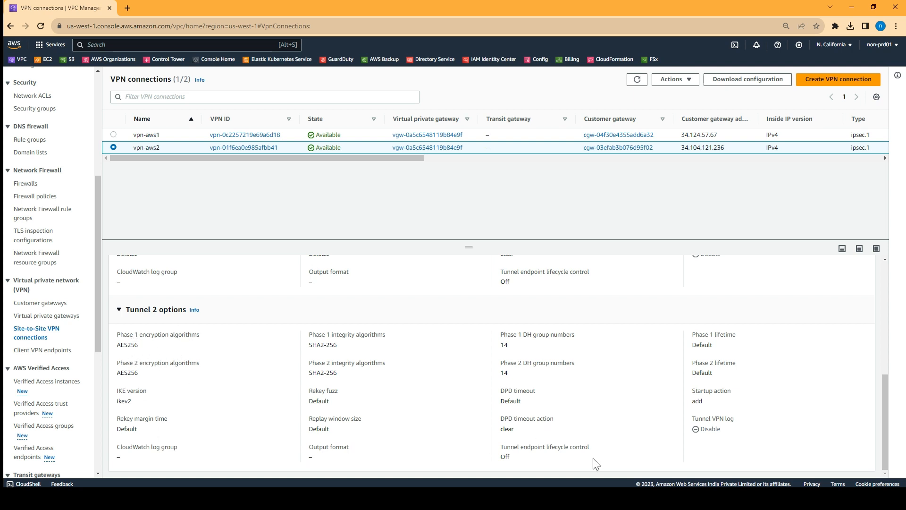
scroll(282, 274, "up", 5)
left_click(129, 396)
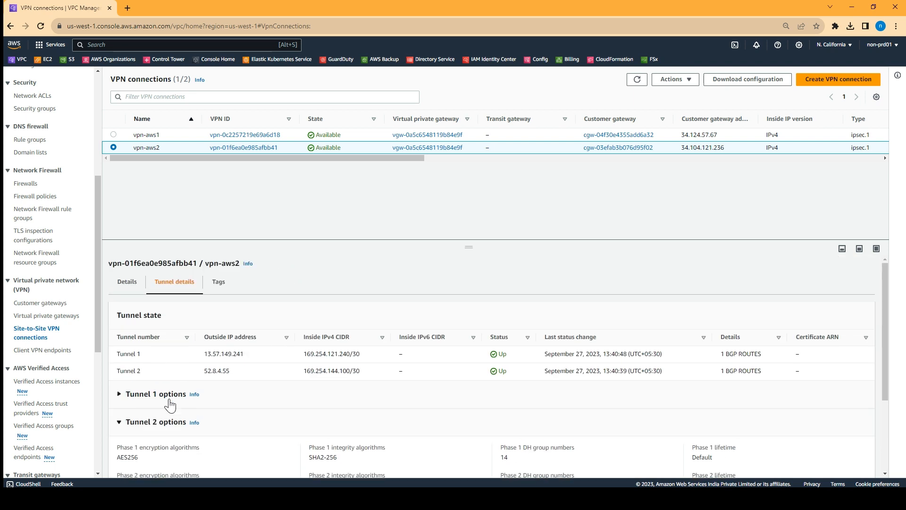
left_click(120, 424)
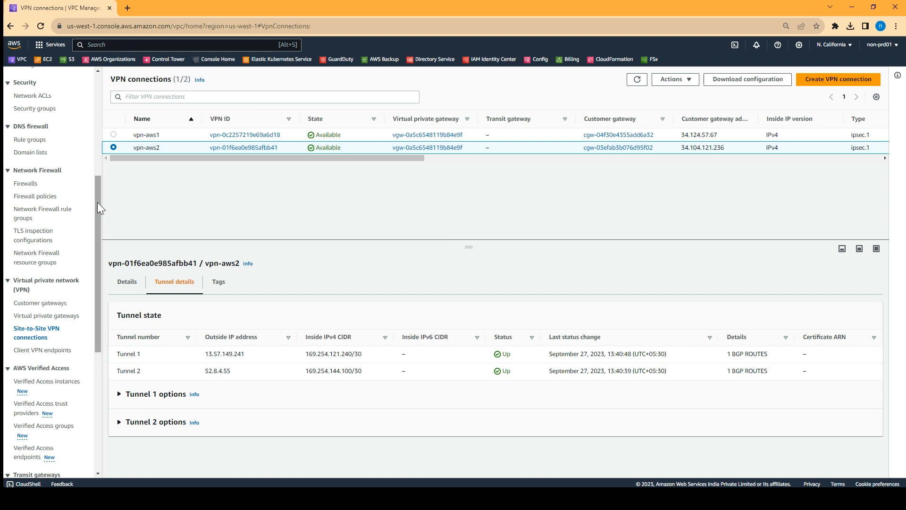
left_click_drag(97, 202, 108, 83)
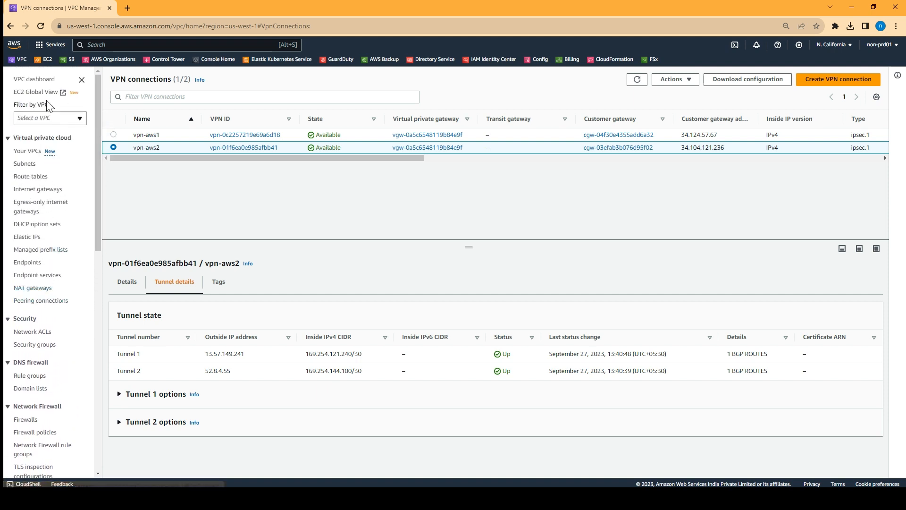
Step: From the EC2 instances list, start a new instance launch and name it web2
left_click(44, 59)
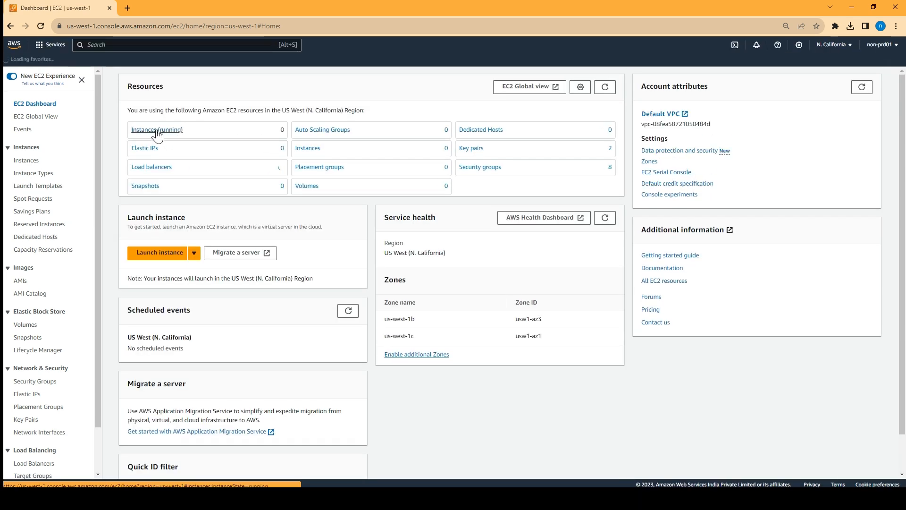
left_click(156, 132)
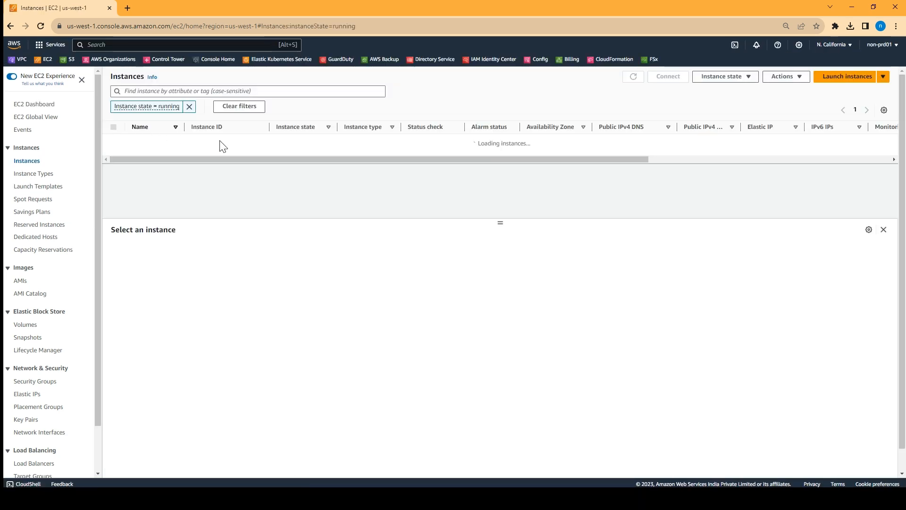
left_click(845, 77)
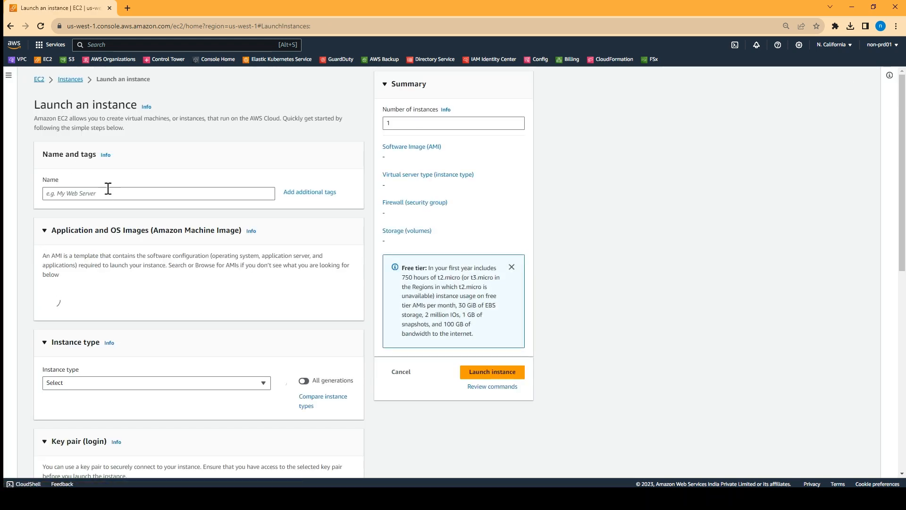
left_click(85, 193)
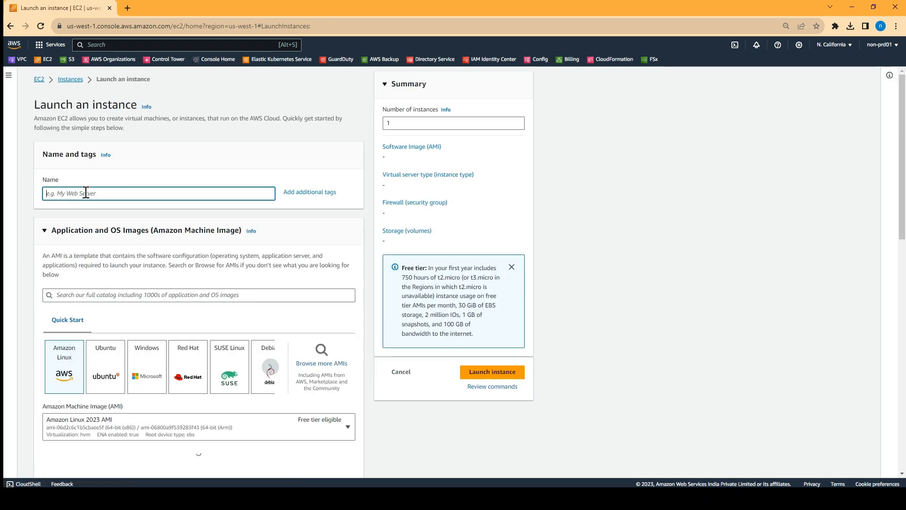
type("web2")
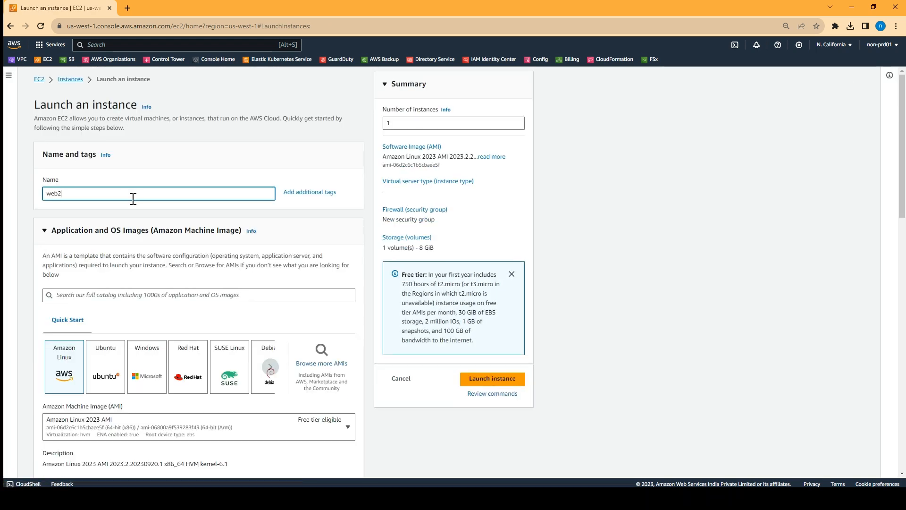
scroll(203, 178, "down", 2)
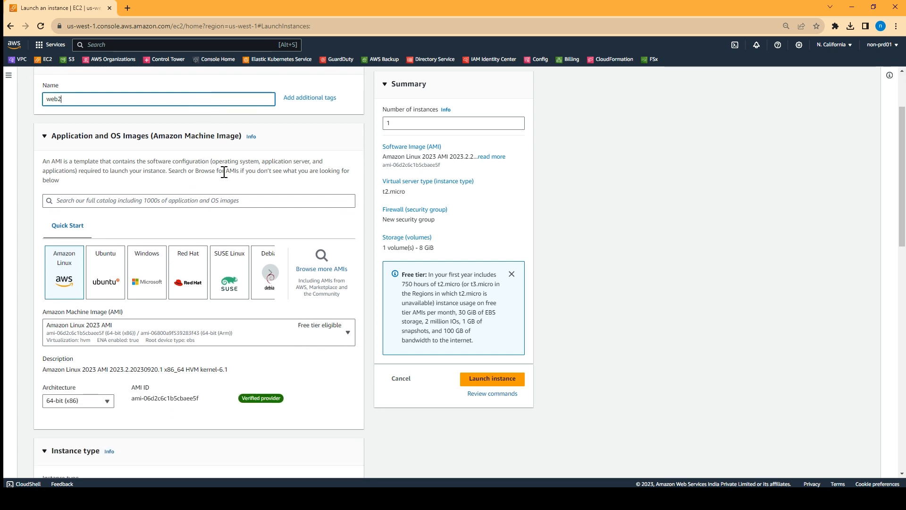
left_click_drag(96, 102, 14, 101)
type("vm")
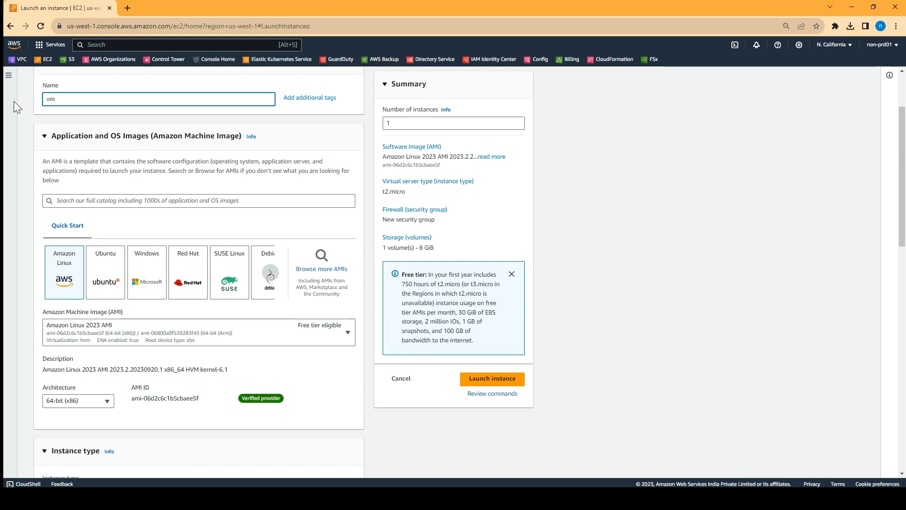
key("ctrl+a")
key("BackSpace")
type("web2")
Step: Choose the existing key pair for login on the web2 launch form
scroll(103, 201, "down", 8)
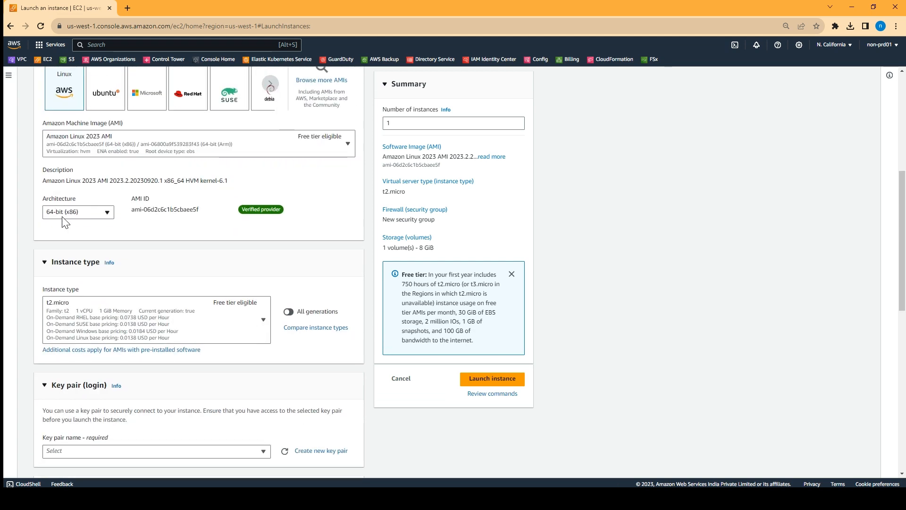
left_click(114, 262)
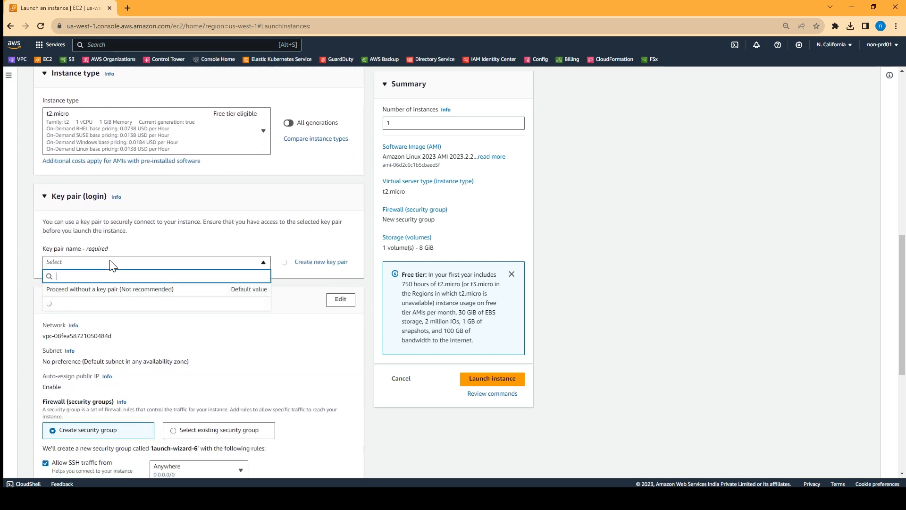
left_click(92, 326)
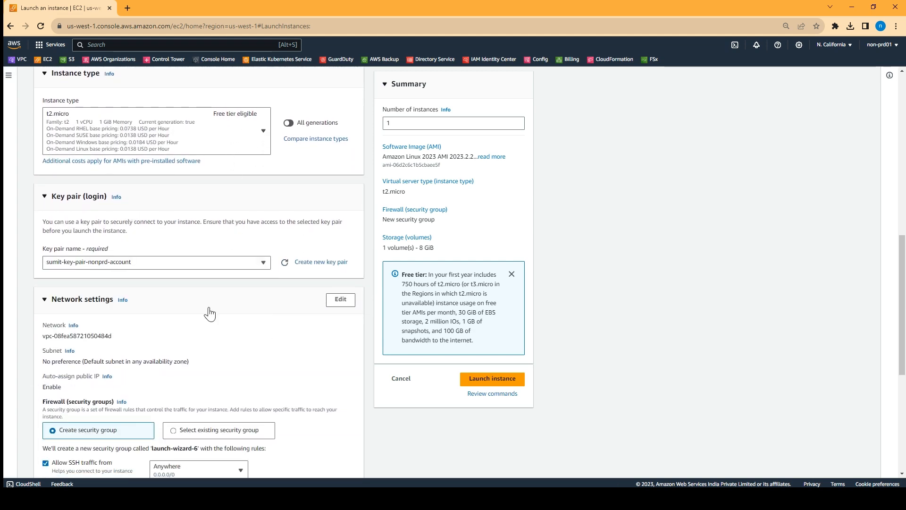
scroll(210, 314, "down", 1)
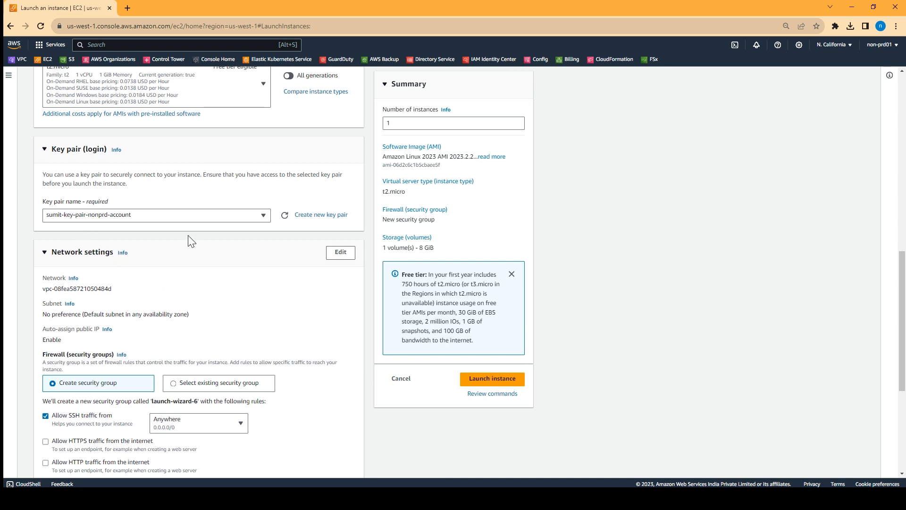
scroll(188, 234, "down", 2)
scroll(115, 236, "down", 1)
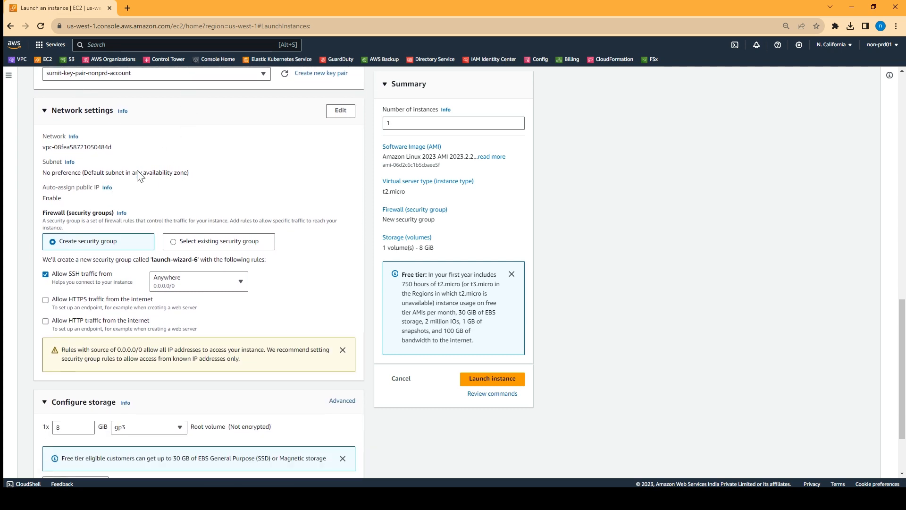
Step: Edit network settings to place web2 in vpc-2 with an auto-assigned public IP
left_click(338, 113)
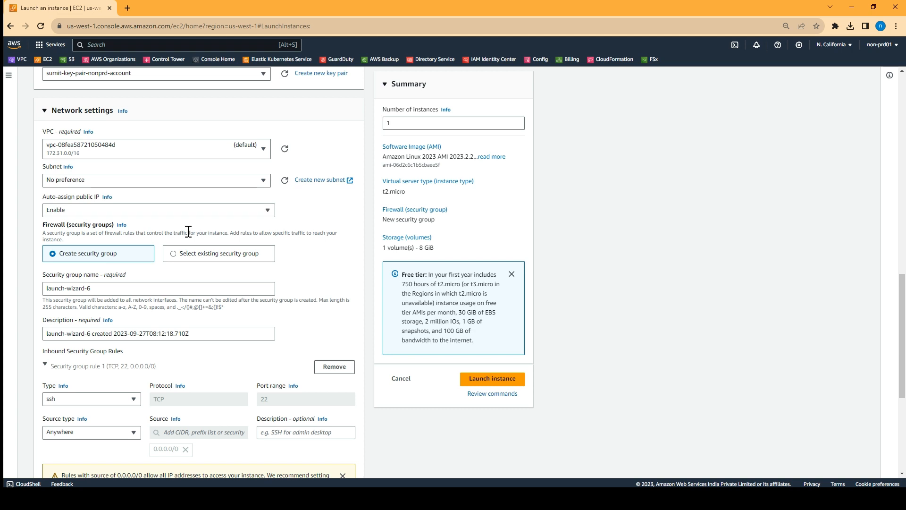
left_click(199, 152)
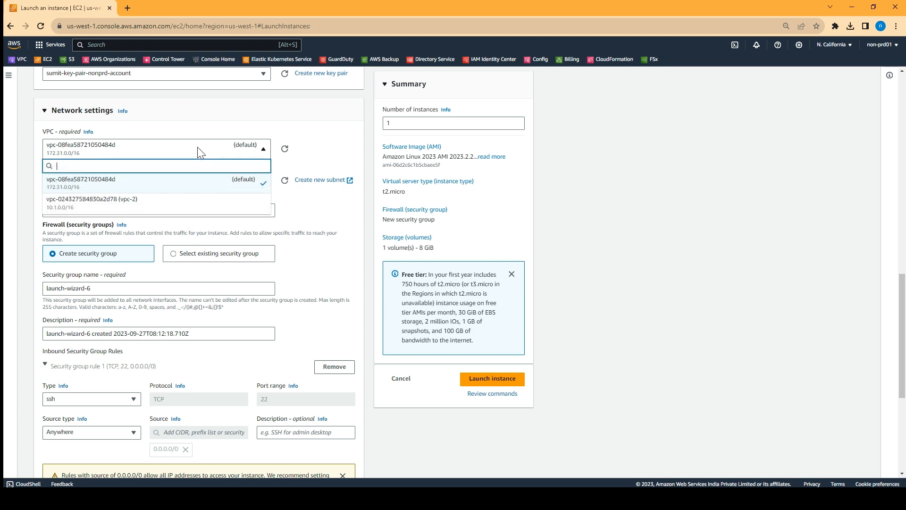
left_click(82, 203)
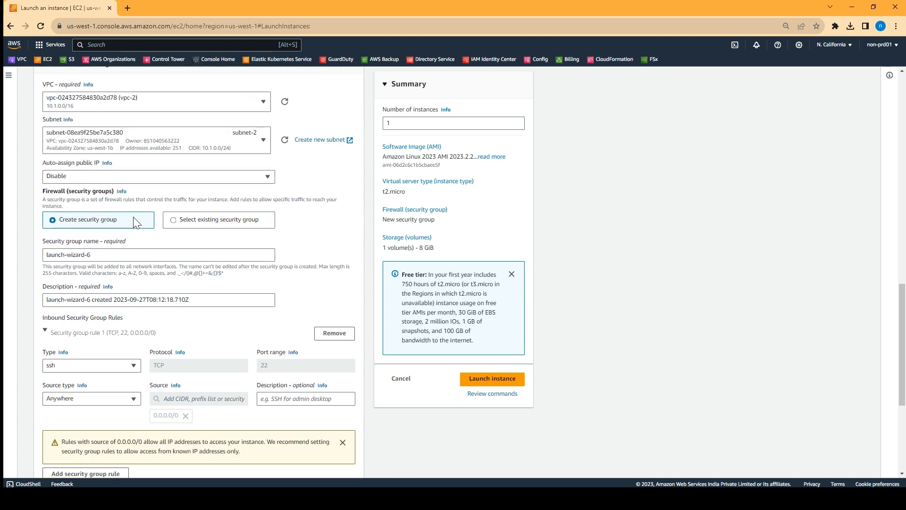
scroll(134, 222, "down", 1)
left_click(113, 177)
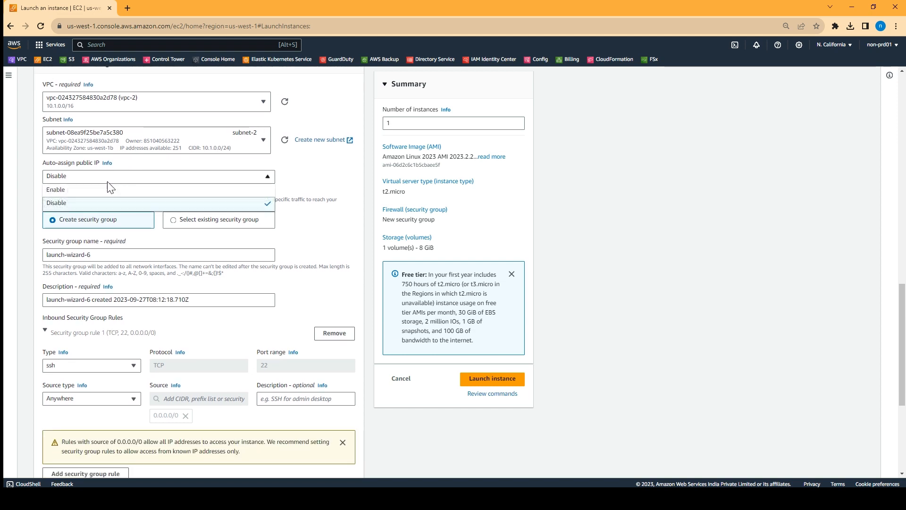
left_click(82, 191)
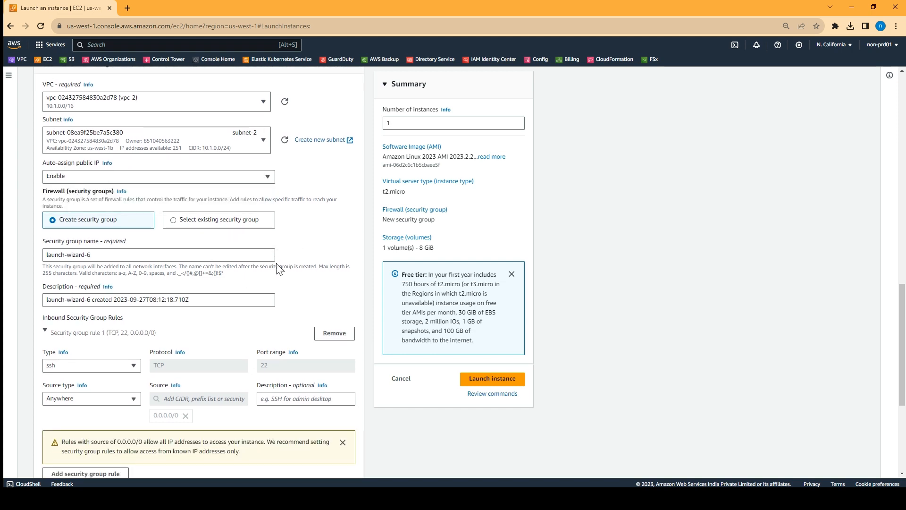
Step: Set the inbound security group rule type to All traffic and launch web2
scroll(69, 232, "down", 1)
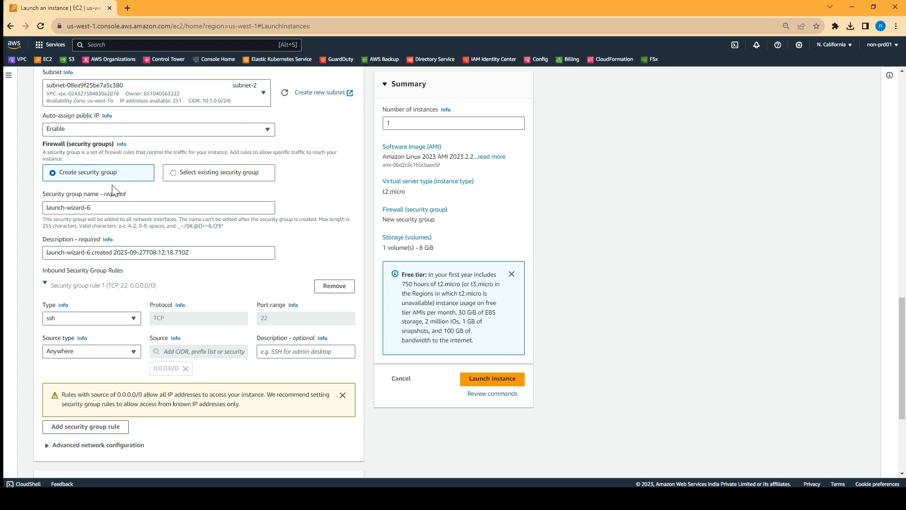
scroll(109, 179, "down", 2)
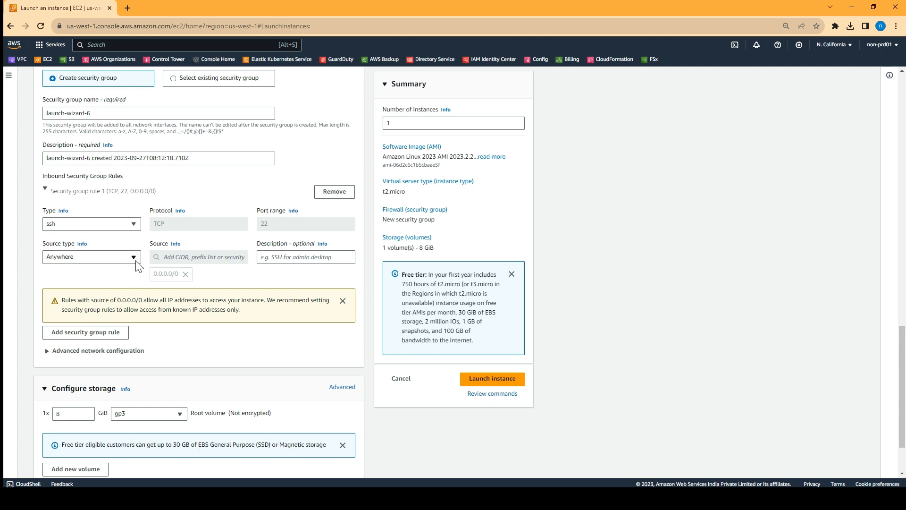
left_click(106, 225)
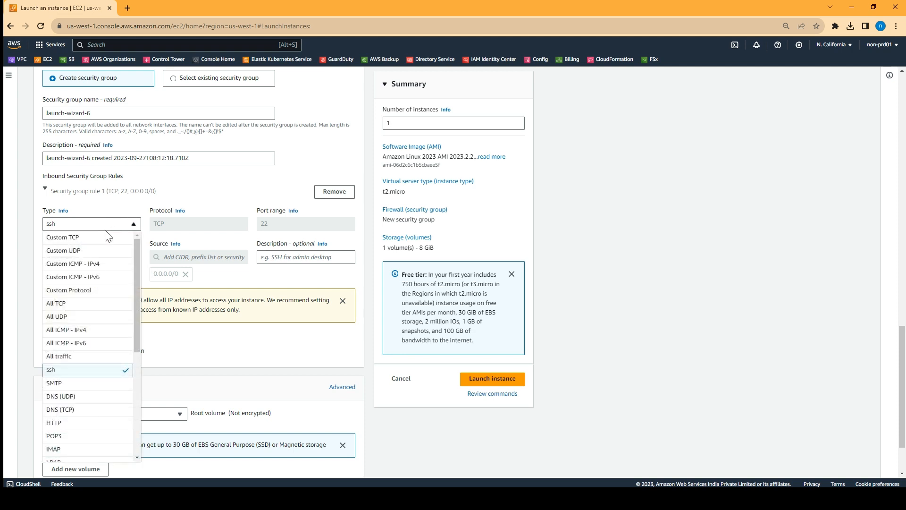
left_click(75, 356)
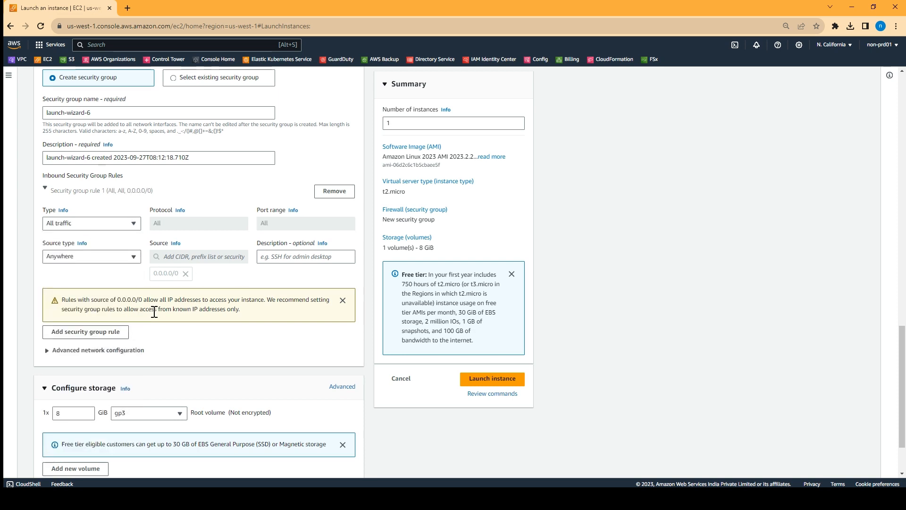
scroll(154, 311, "down", 1)
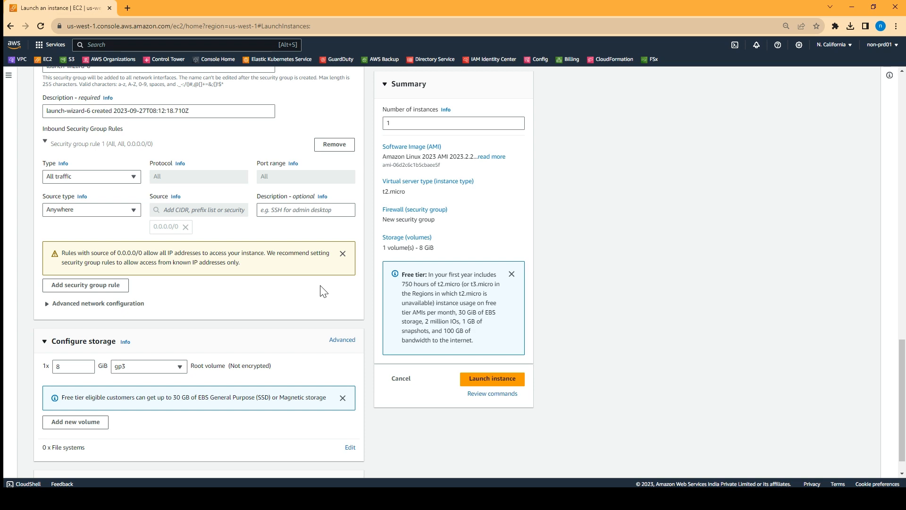
scroll(198, 269, "up", 2)
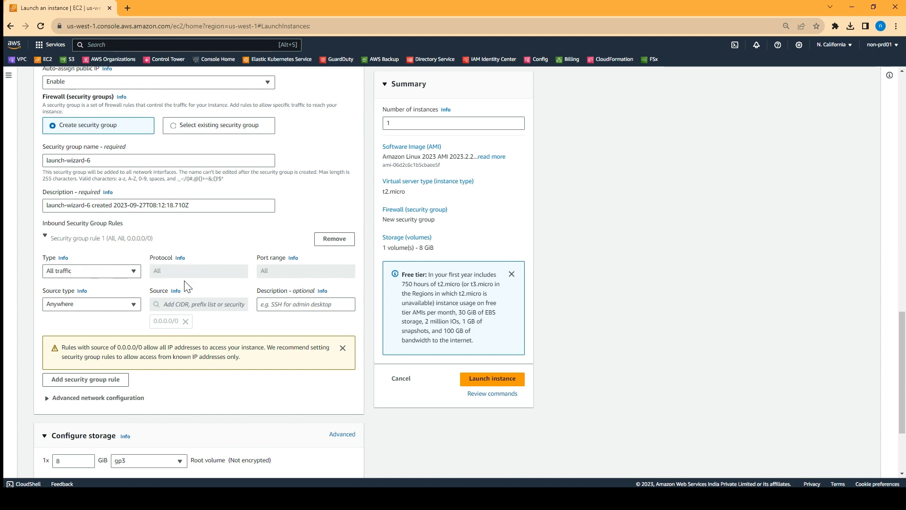
scroll(189, 250, "down", 3)
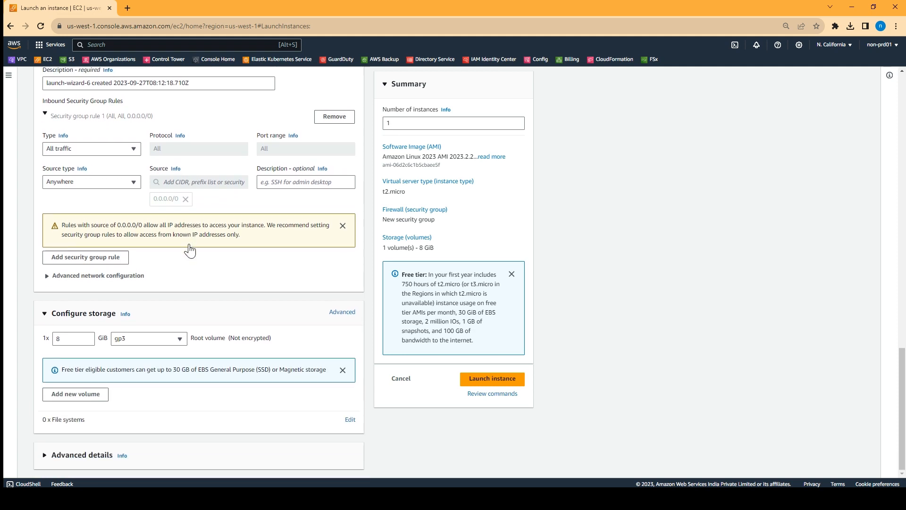
scroll(208, 314, "up", 2)
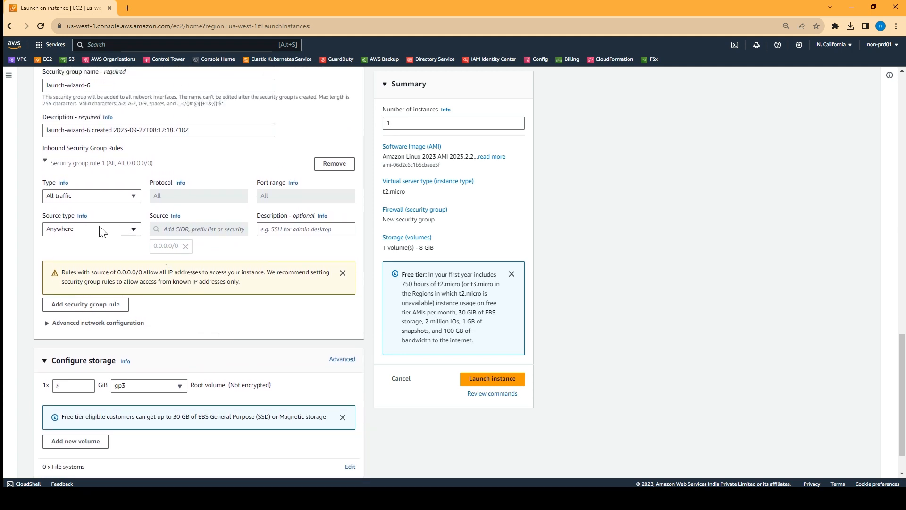
left_click(513, 388)
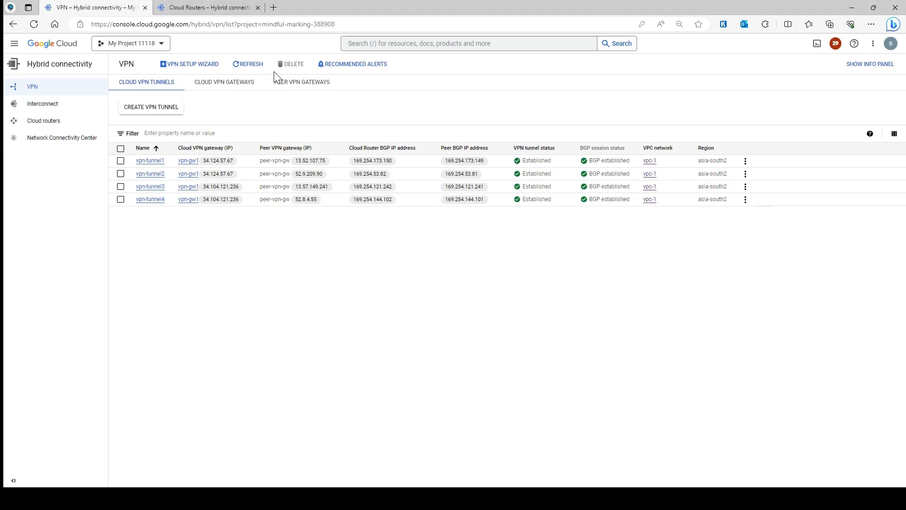
Step: From Compute Engine VM instances, start a new instance named web1
left_click(183, 5)
left_click(14, 43)
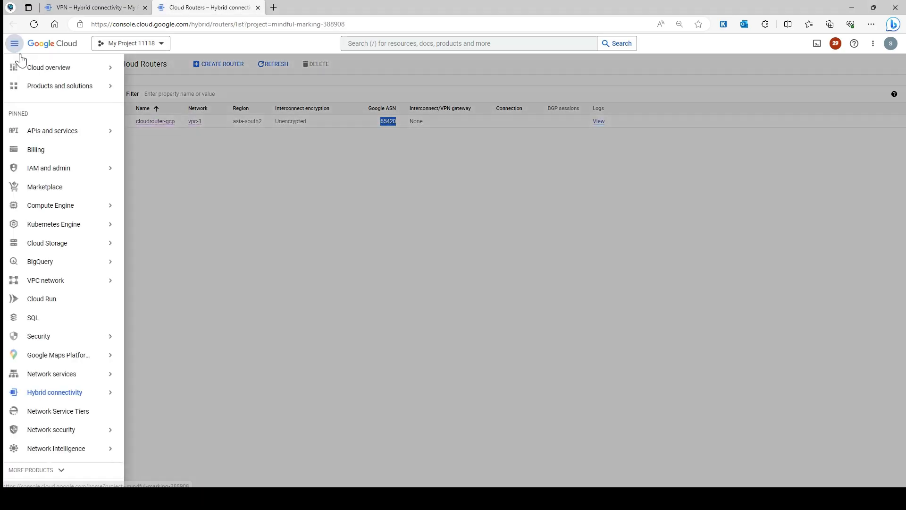
mouse_move(113, 206)
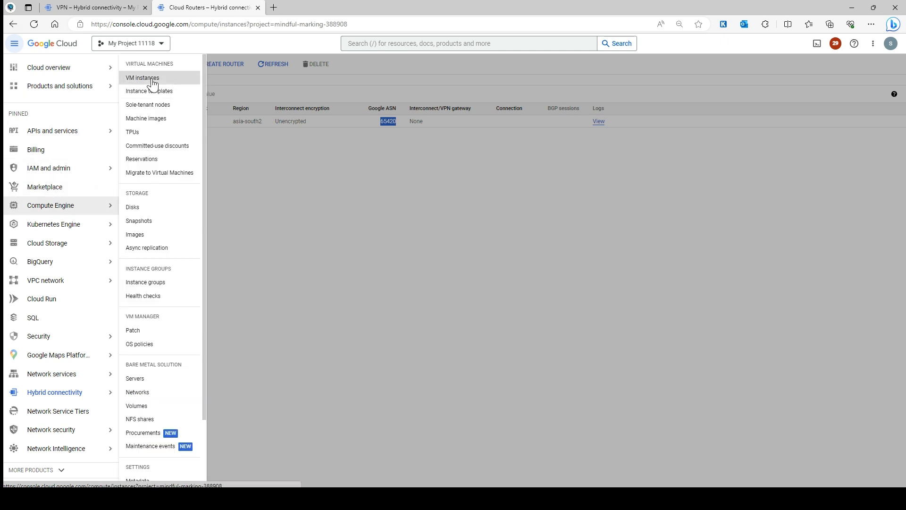
left_click(154, 86)
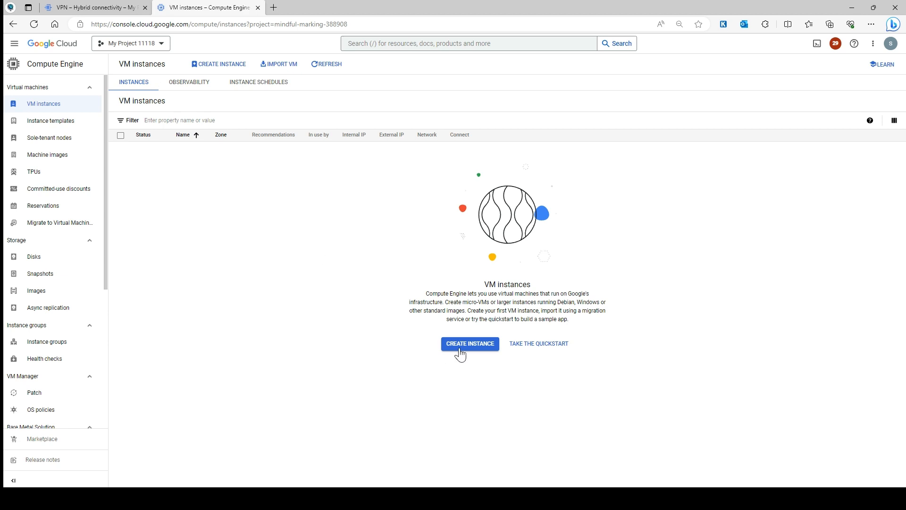
left_click(457, 347)
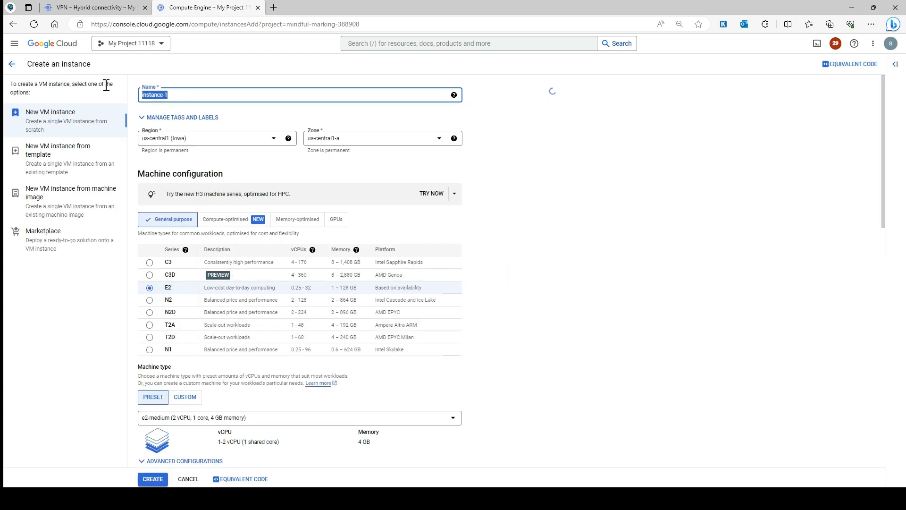
type("web1")
left_click(647, 239)
Step: Set web1's region to asia-south2 (Delhi) and machine type to e2-small
left_click(201, 139)
scroll(241, 217, "down", 6)
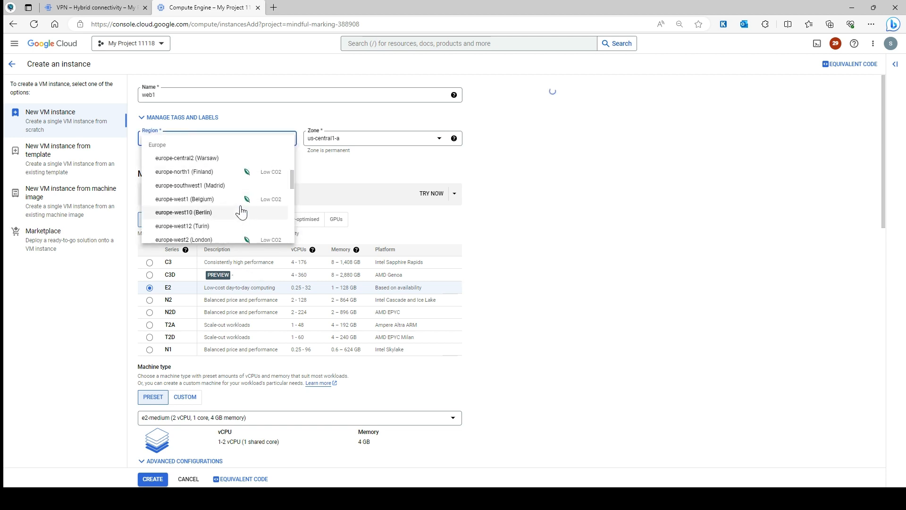
scroll(244, 208, "down", 3)
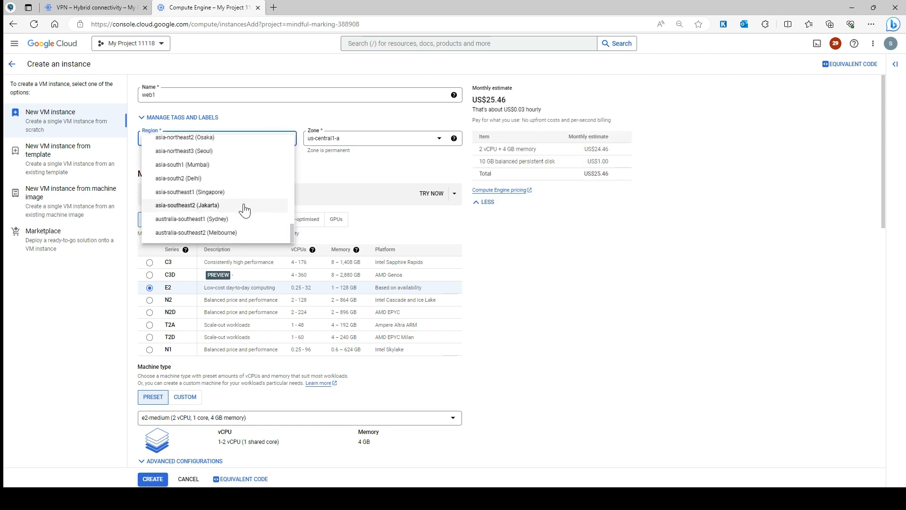
scroll(244, 208, "up", 1)
left_click(182, 200)
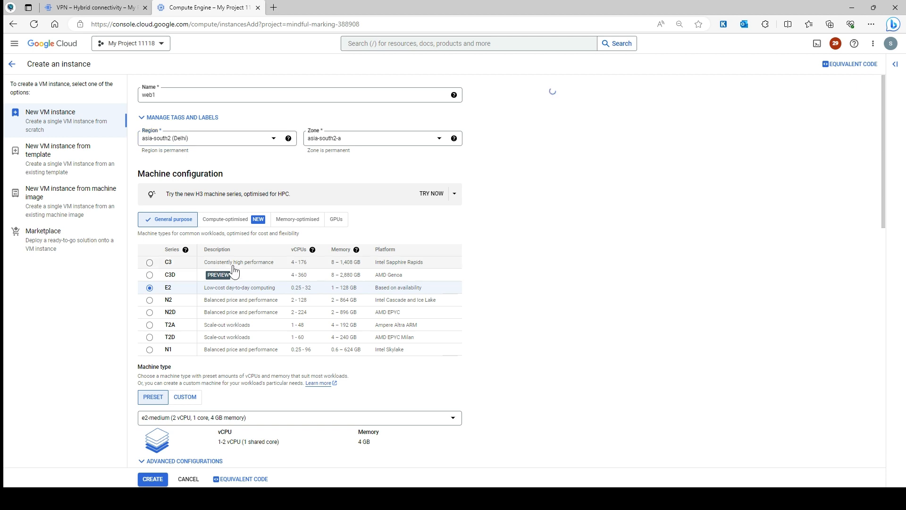
scroll(234, 270, "down", 4)
left_click(260, 242)
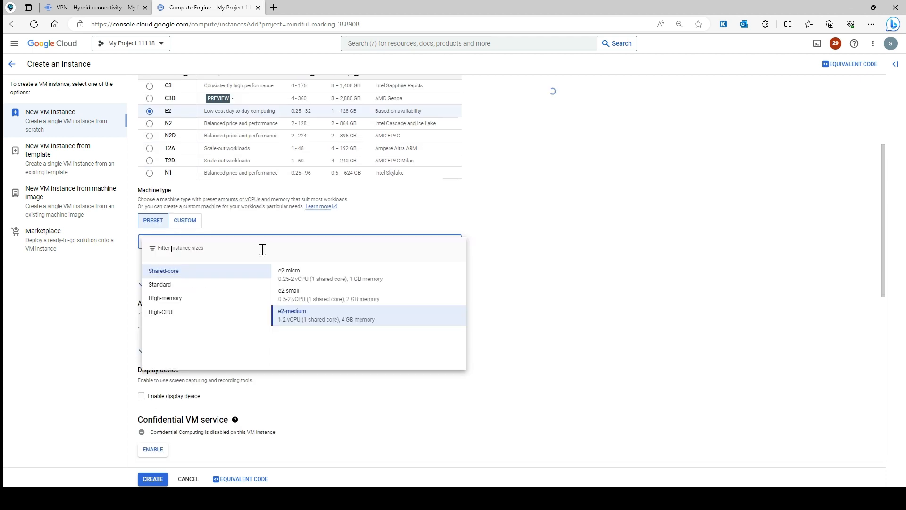
left_click(305, 293)
scroll(289, 324, "down", 3)
scroll(314, 299, "down", 7)
Step: Attach web1's network interface to vpc-1 / subnet-1 and create the instance
left_click(226, 436)
scroll(287, 293, "down", 4)
left_click(287, 290)
scroll(253, 276, "down", 4)
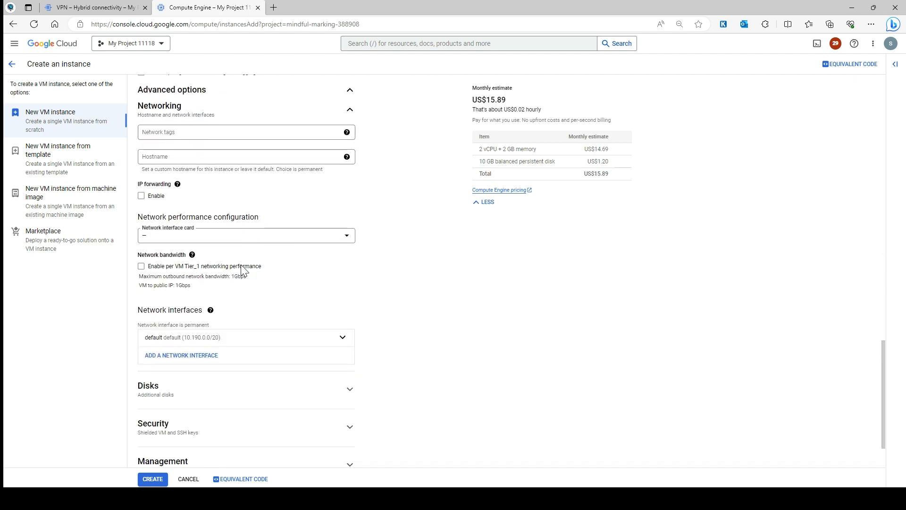
scroll(251, 222, "down", 2)
left_click(235, 274)
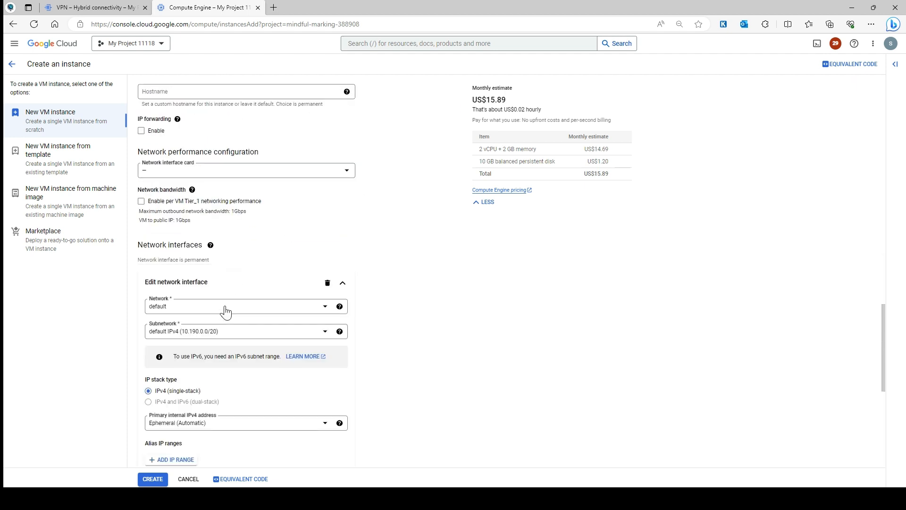
left_click(224, 313)
left_click(199, 350)
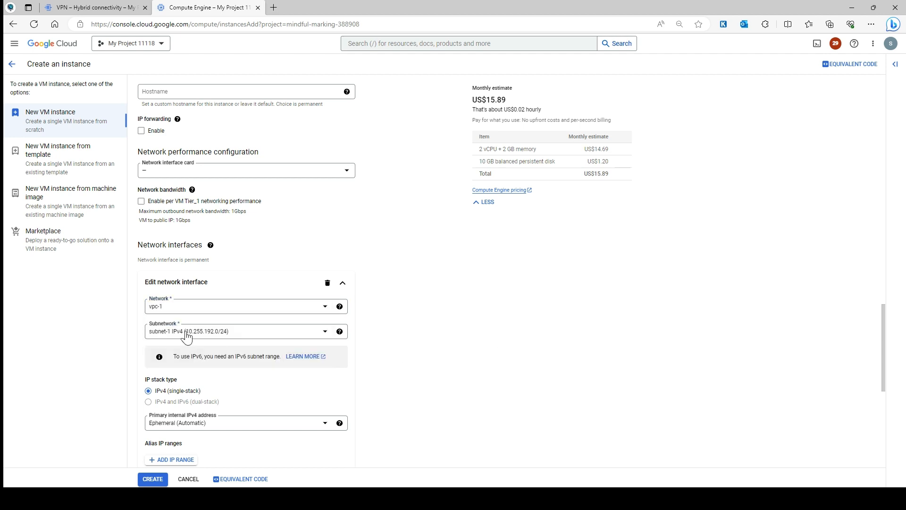
scroll(203, 330, "down", 5)
left_click(333, 360)
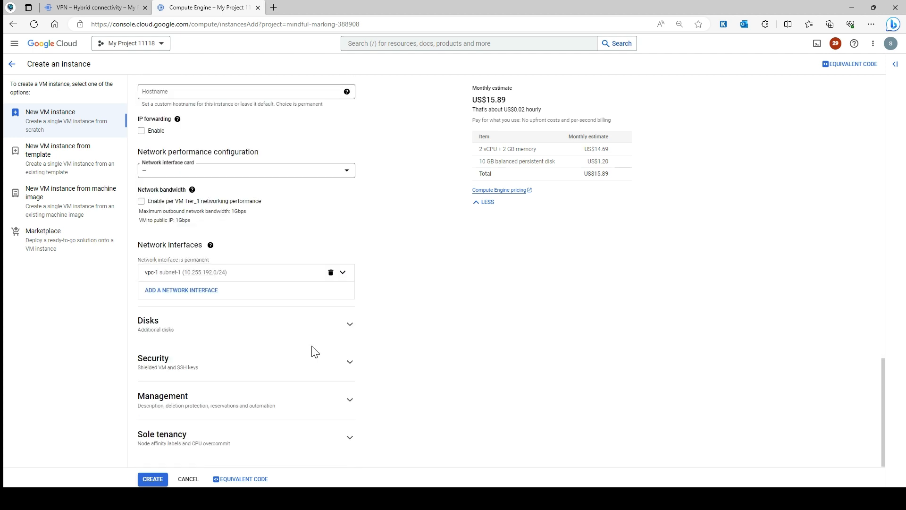
left_click(159, 481)
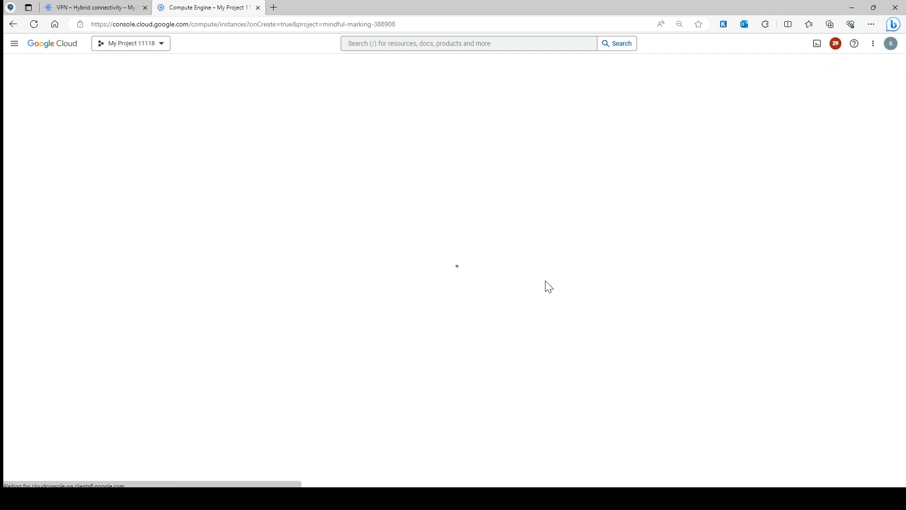
Step: Return to the VPN tunnels tab and open the console navigation menu
left_click(112, 7)
left_click(14, 43)
mouse_move(76, 391)
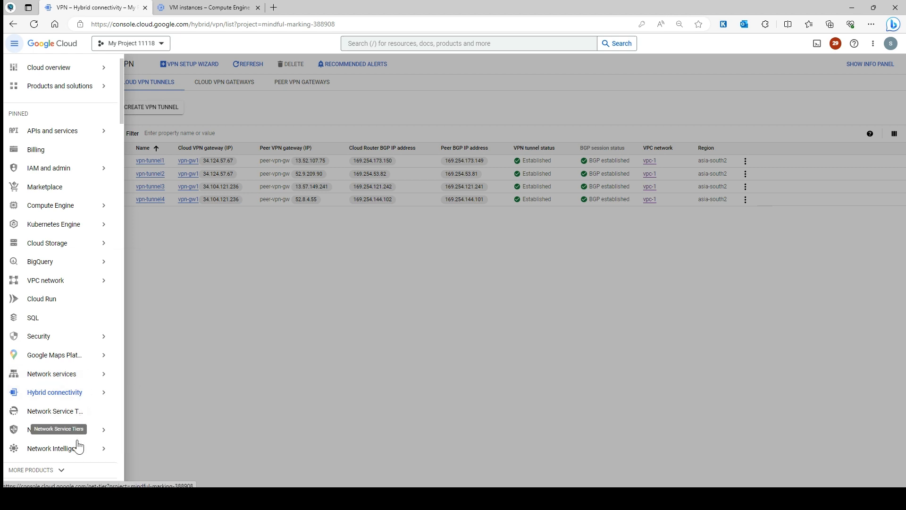
mouse_move(70, 375)
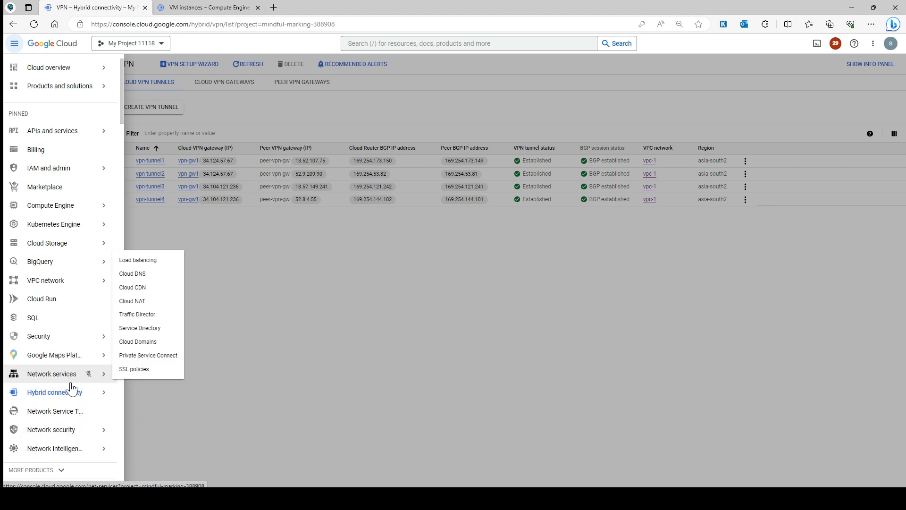
Step: Open VPC networks in a new tab beside VPN, and reload the VM instances list
middle_click(104, 285)
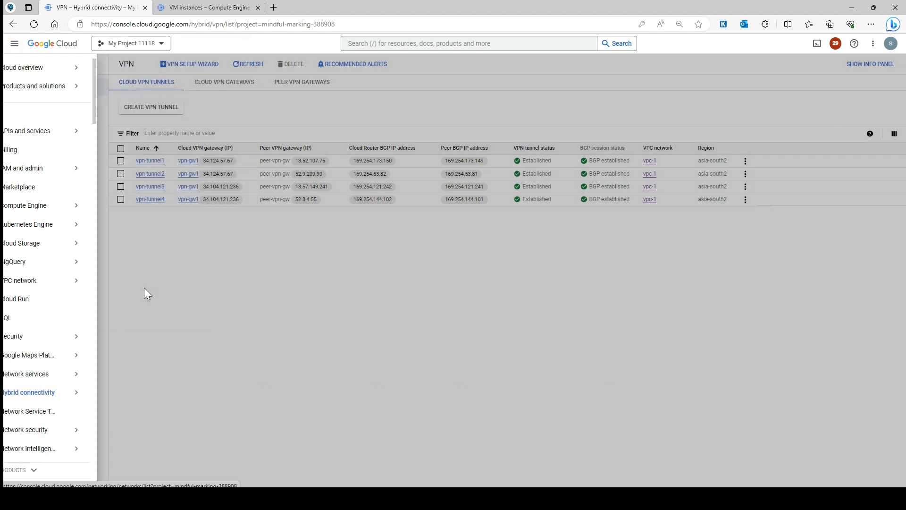
left_click(257, 7)
left_click_drag(203, 2, 208, 6)
left_click(303, 5)
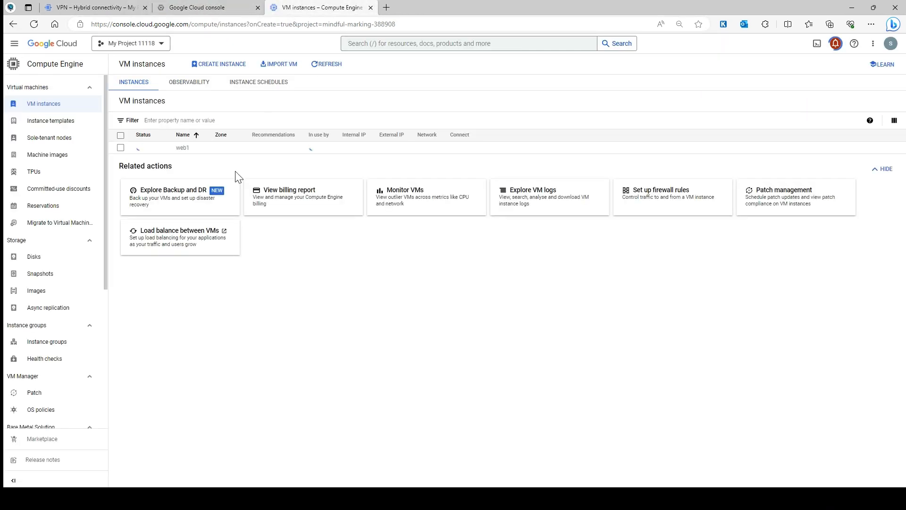
left_click(313, 64)
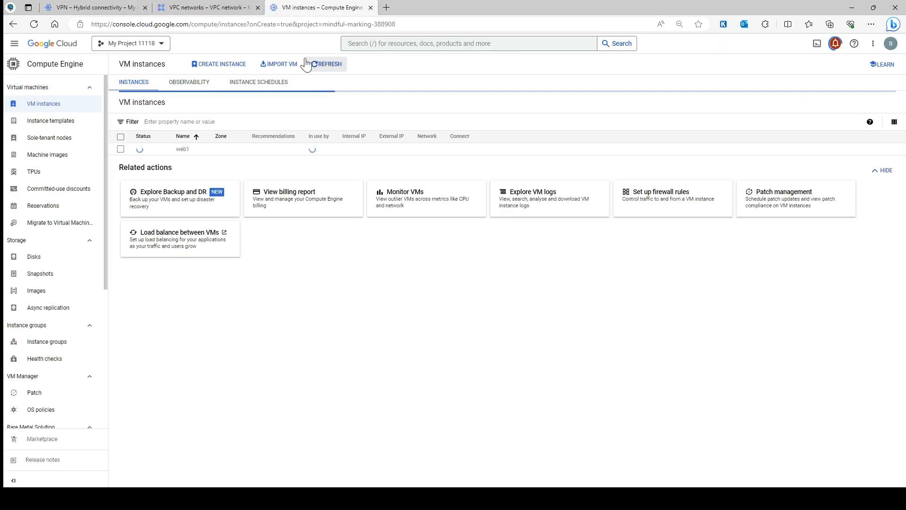
left_click(215, 7)
Step: Delete vpc-1's allow-icmp-from-aws firewall rule, leaving allow-ssh-from-internet, then return to VM instances
left_click(122, 199)
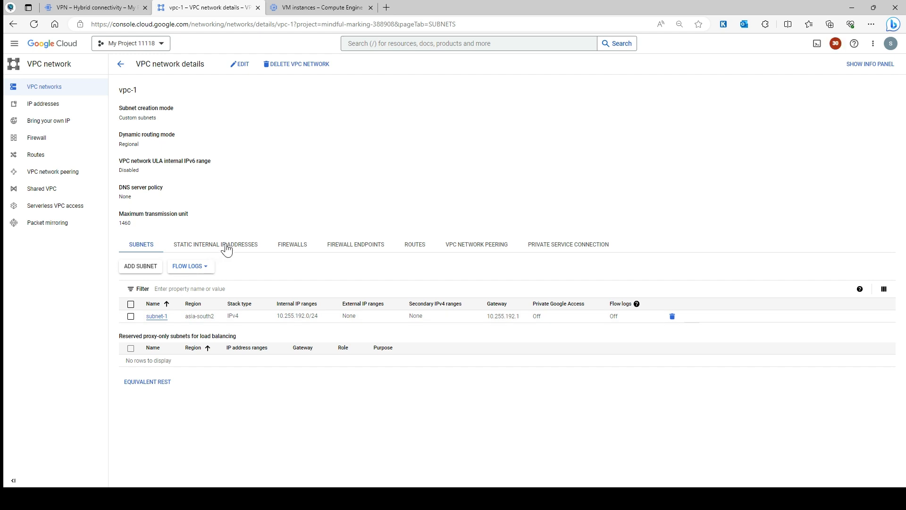
left_click(302, 244)
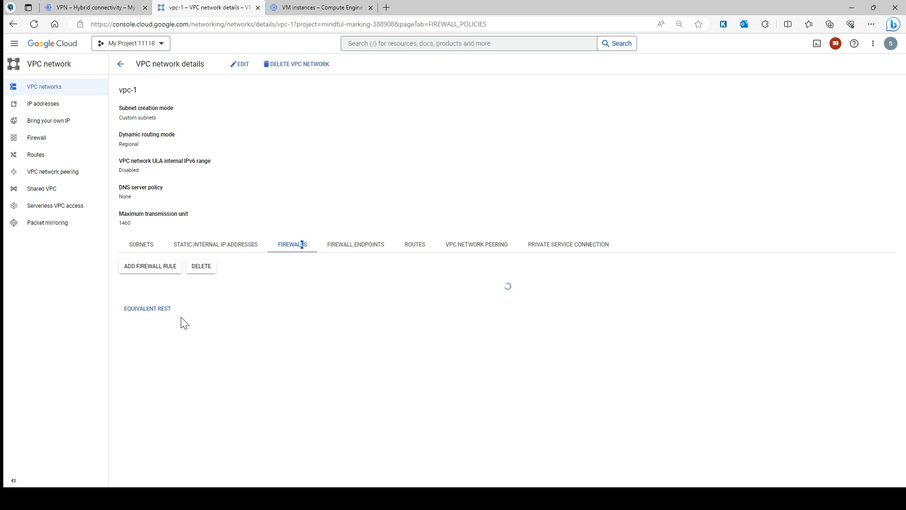
left_click(151, 317)
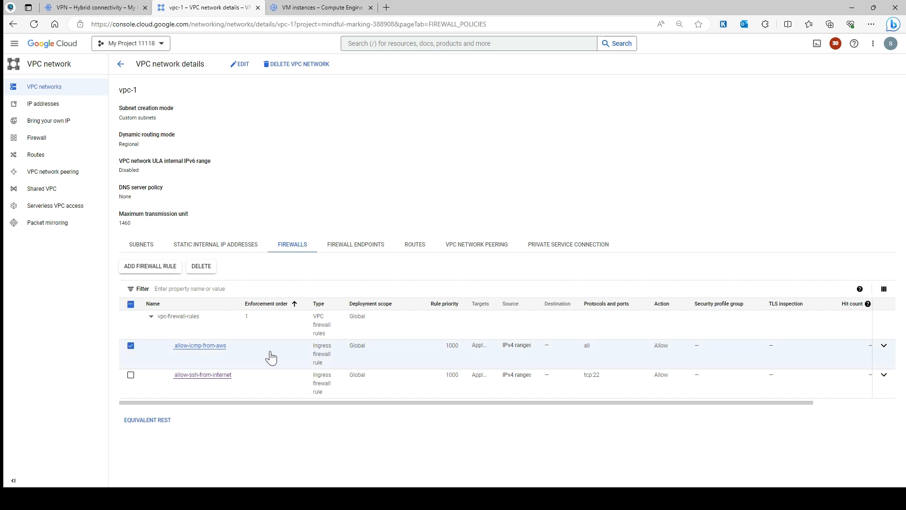
left_click(201, 267)
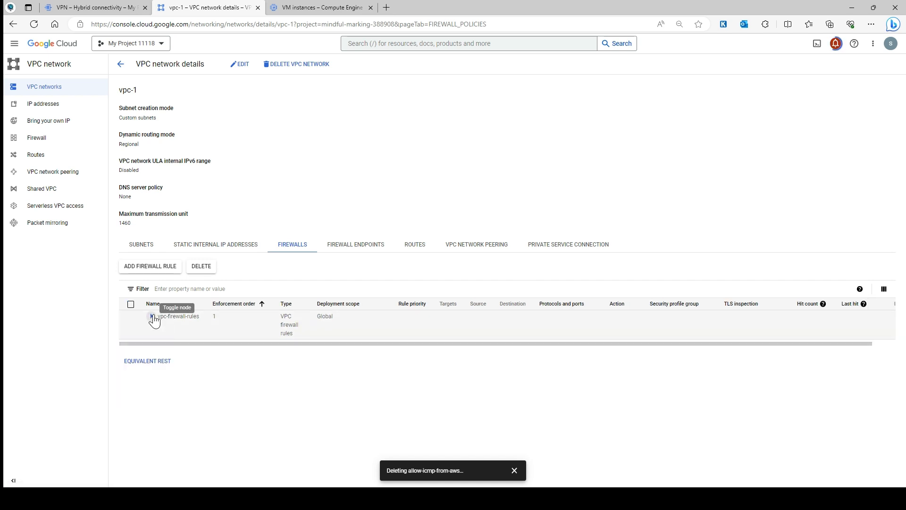
left_click(153, 316)
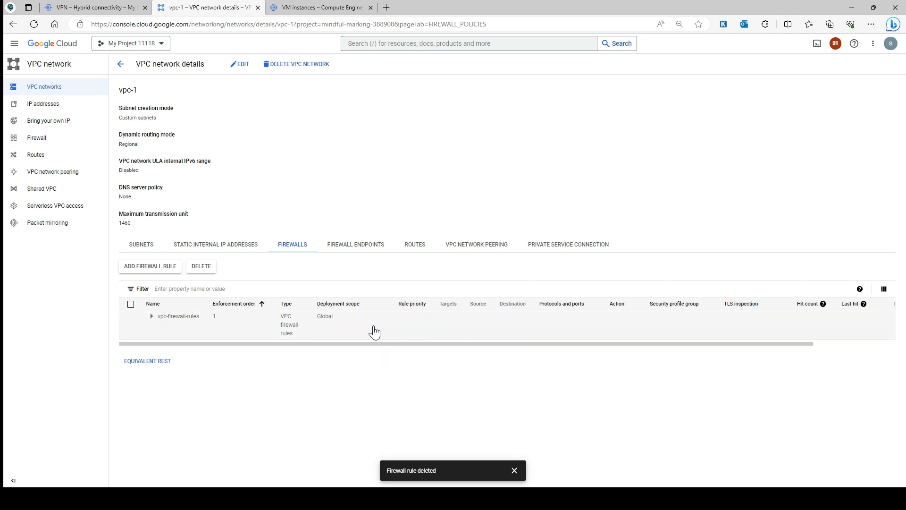
left_click(152, 316)
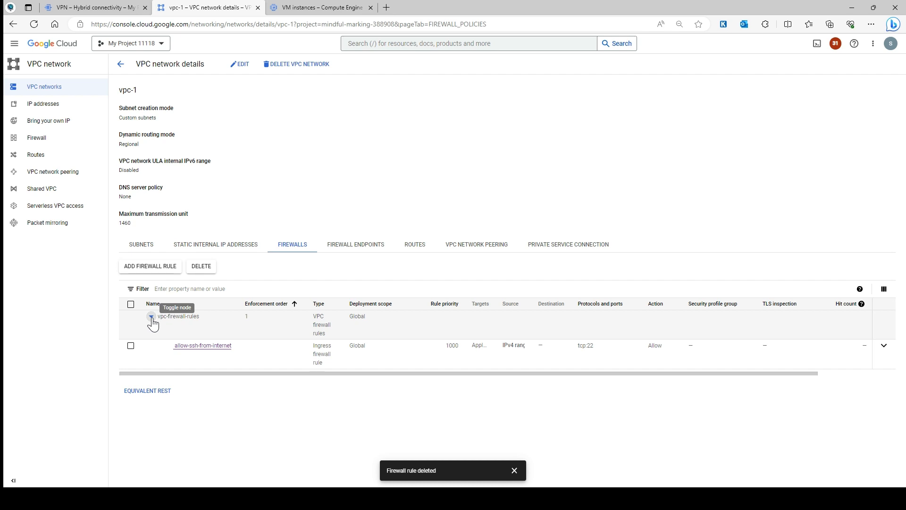
left_click(302, 8)
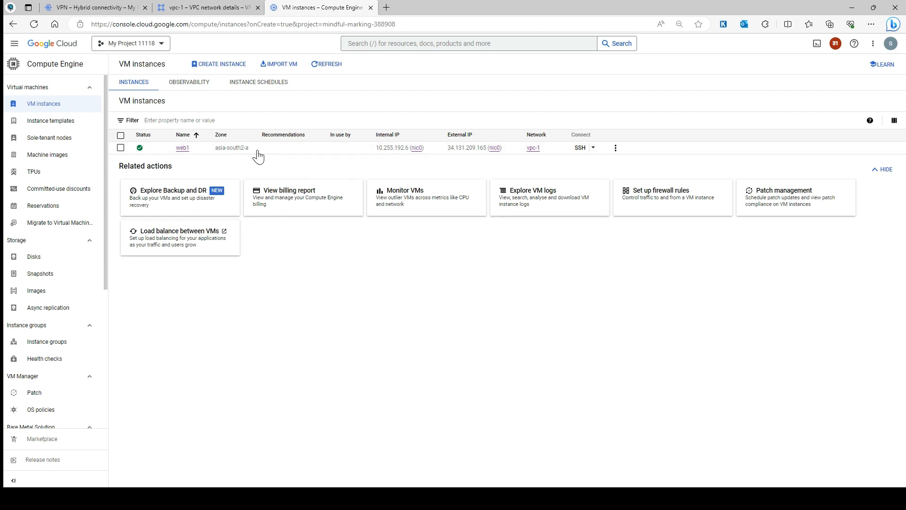
Step: Open an SSH-in-browser window to web1 and move it aside, then view the EC2 instances
left_click(572, 151)
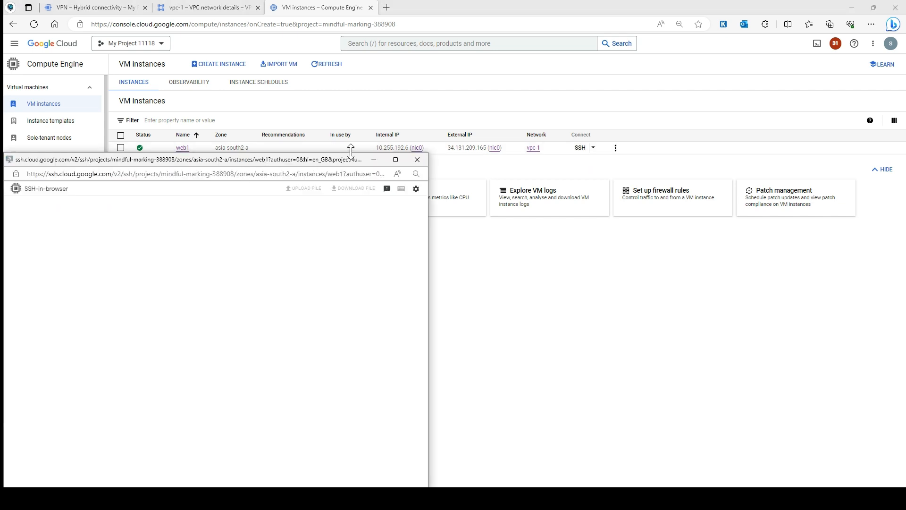
left_click_drag(306, 160, 344, 147)
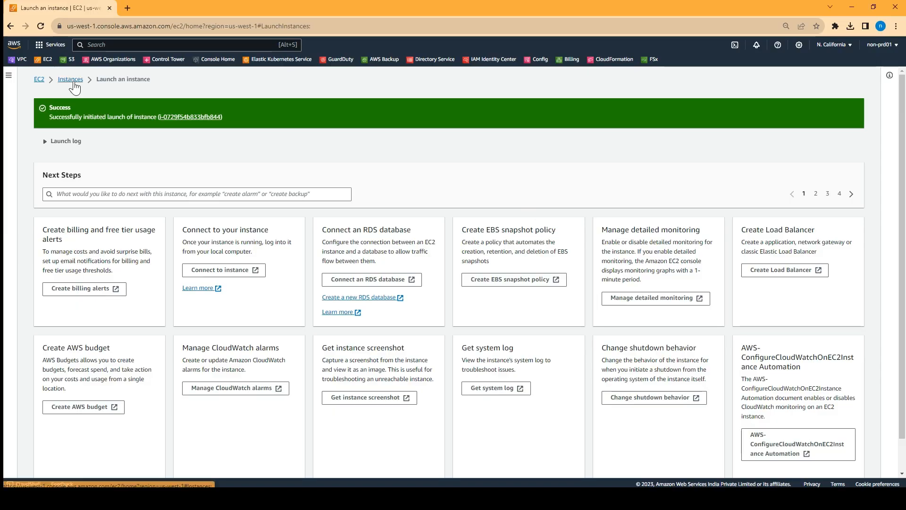
left_click(71, 80)
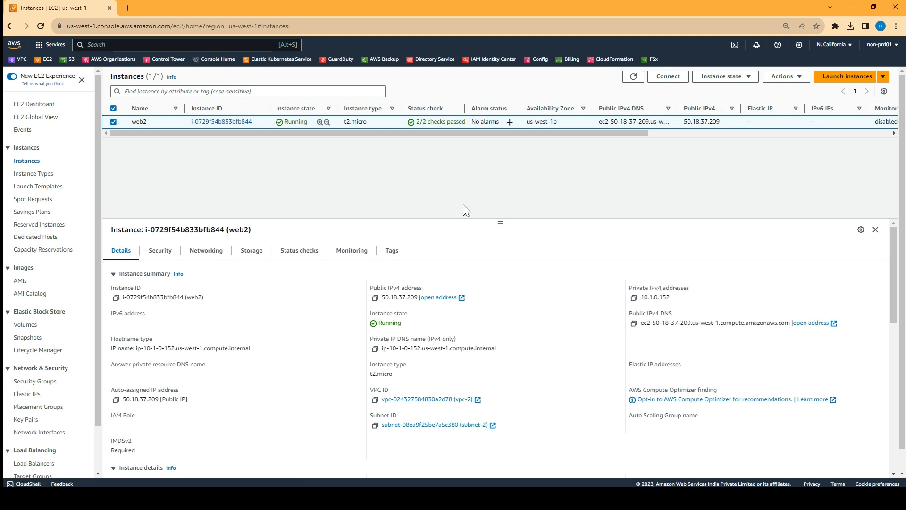
Step: Connect to web2 through EC2 Instance Connect and focus its ec2-user terminal
left_click(678, 78)
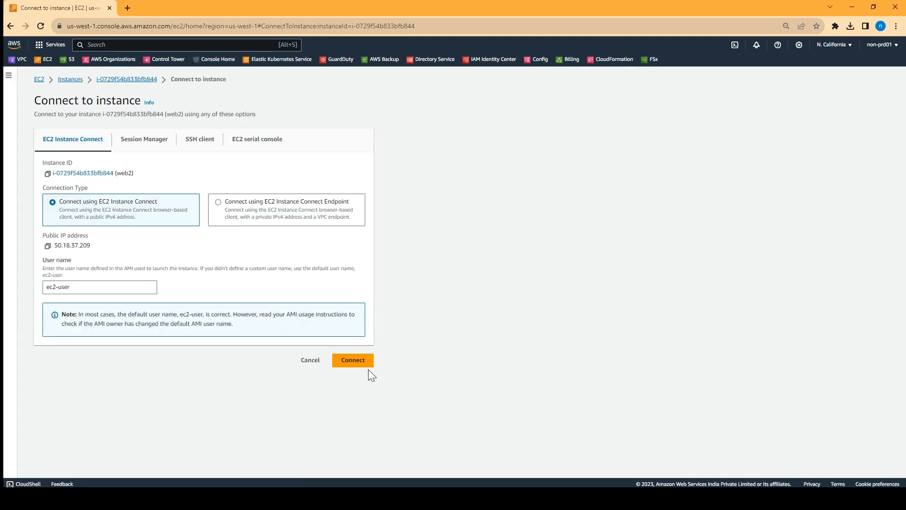
left_click(364, 363)
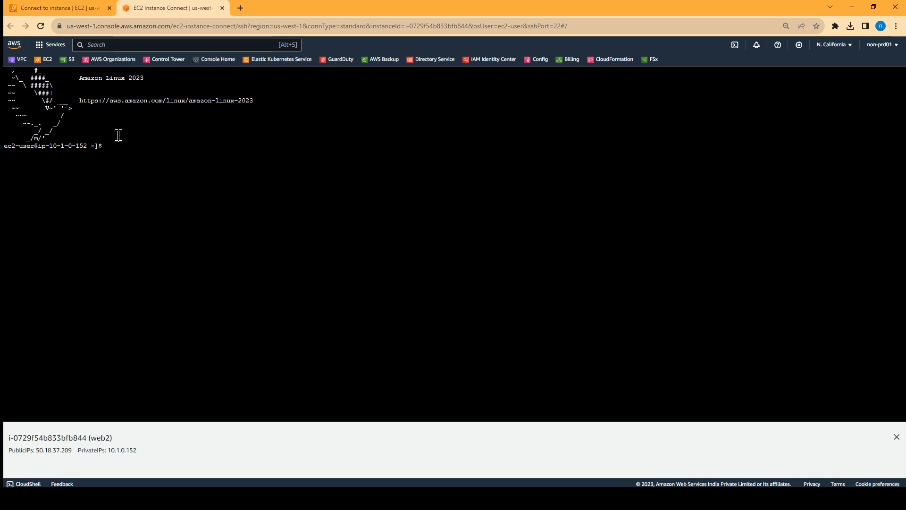
left_click(175, 160)
Step: Ping web2's private IP 10.1.0.152 from web1, stop it after 17 of 18 replies, and clear the terminal
key("alt+Tab")
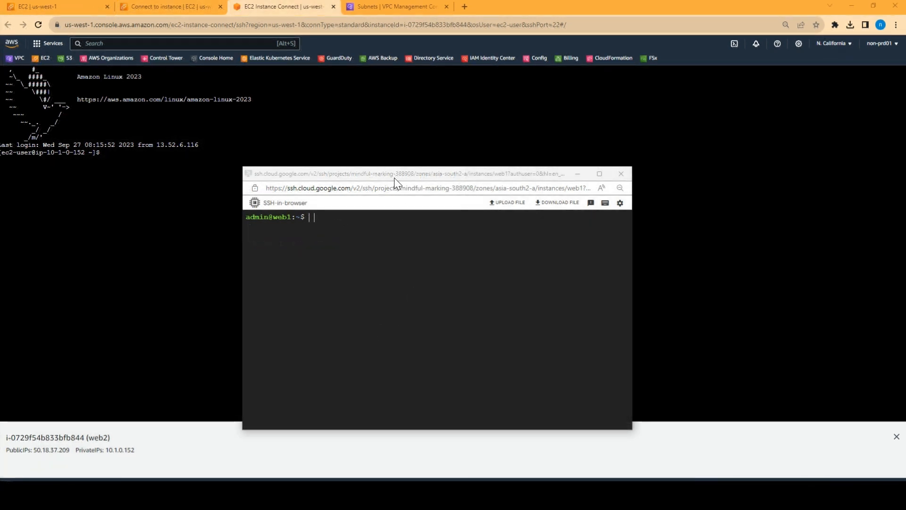
left_click_drag(395, 176, 401, 173)
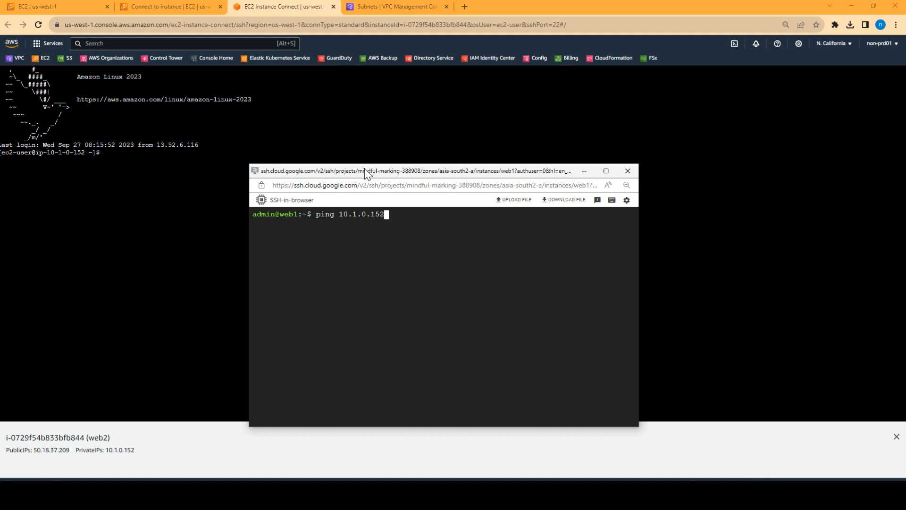
left_click_drag(365, 168, 370, 145)
key("Return")
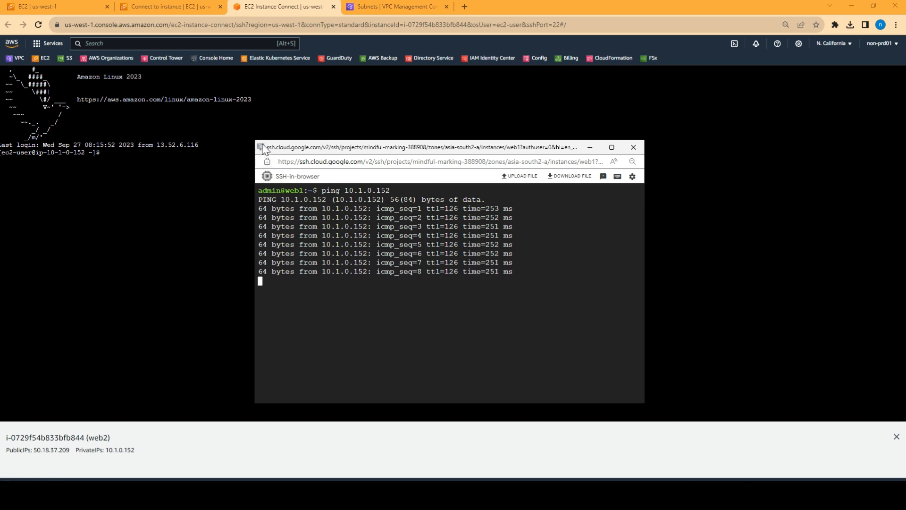
left_click_drag(306, 151, 292, 128)
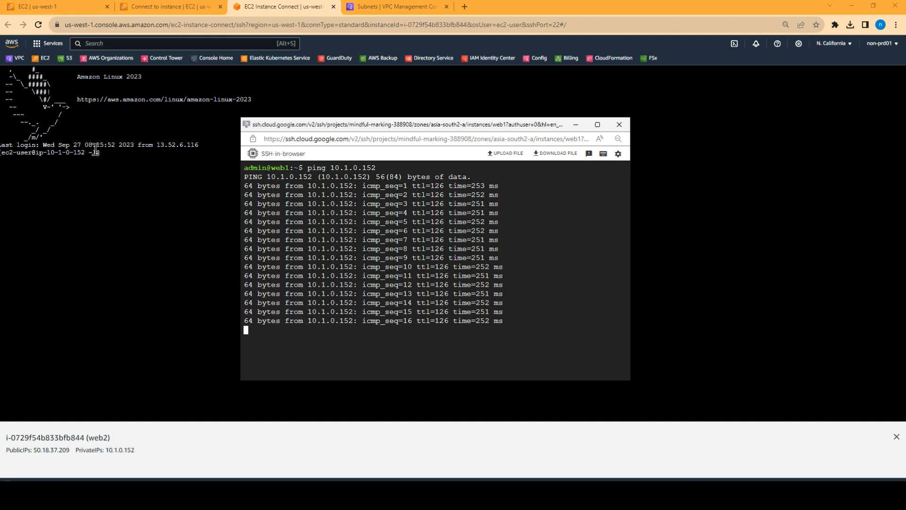
key("ctrl+c")
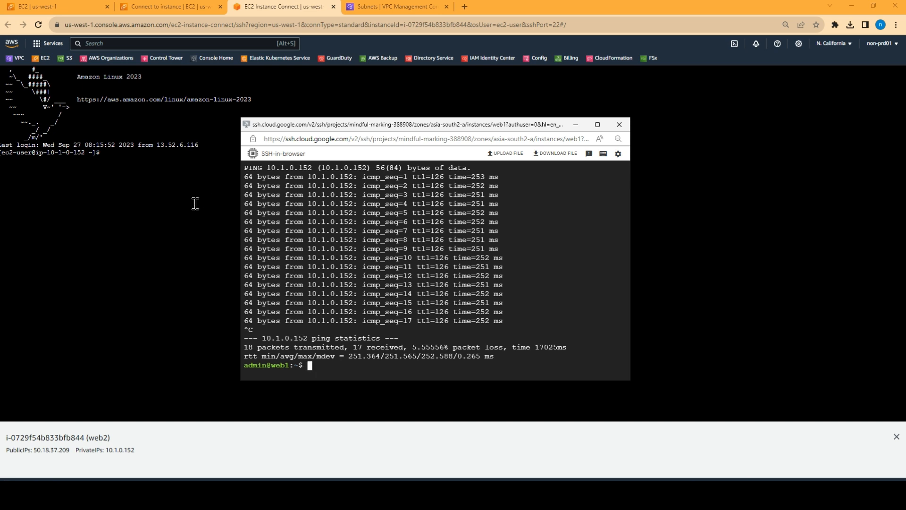
left_click_drag(385, 128, 565, 75)
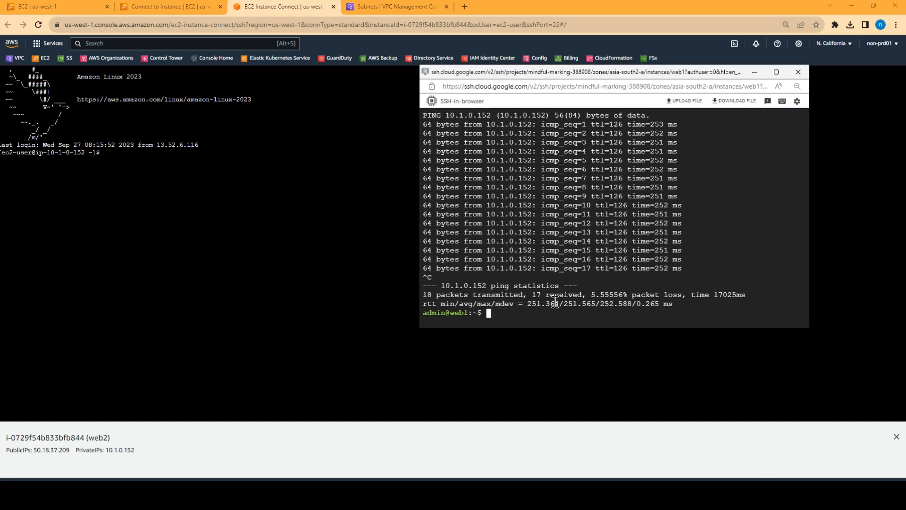
key("ctrl+l")
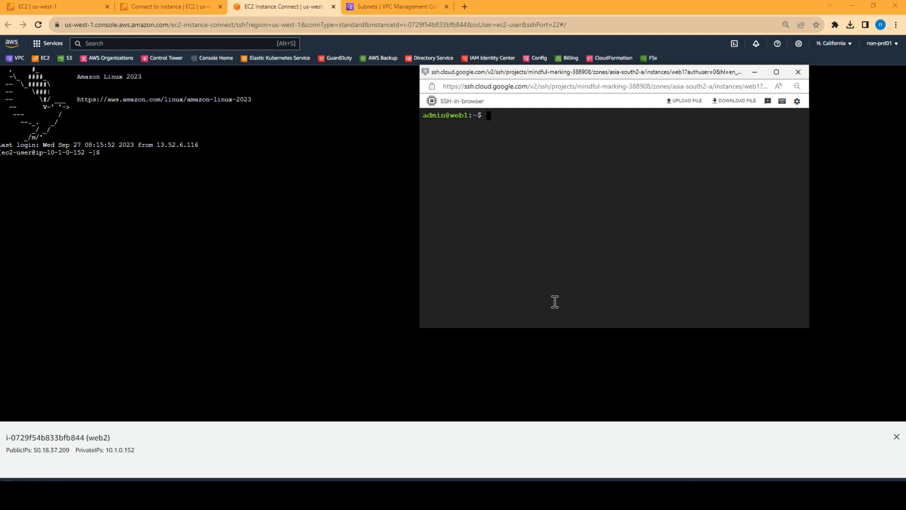
Step: List web1's interfaces with ip a and copy its internal IP 10.255.192.6
type("ip a")
key("Return")
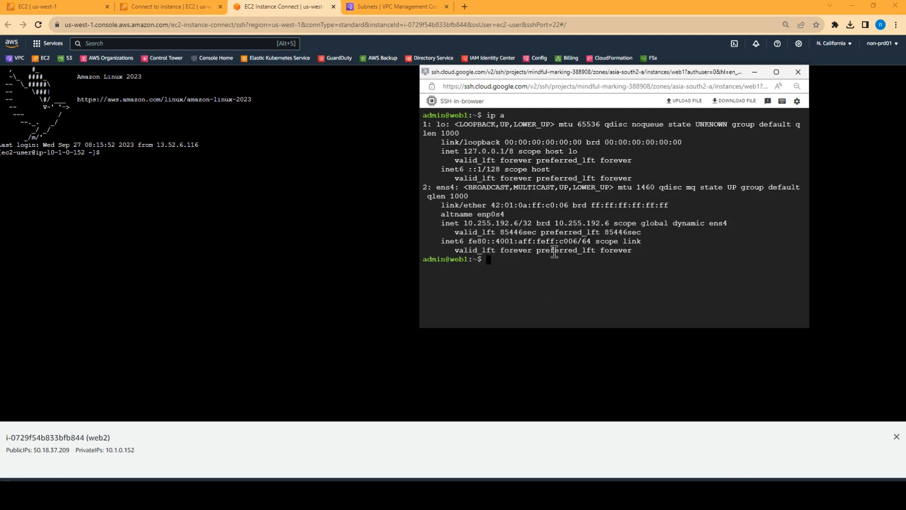
left_click_drag(519, 223, 464, 224)
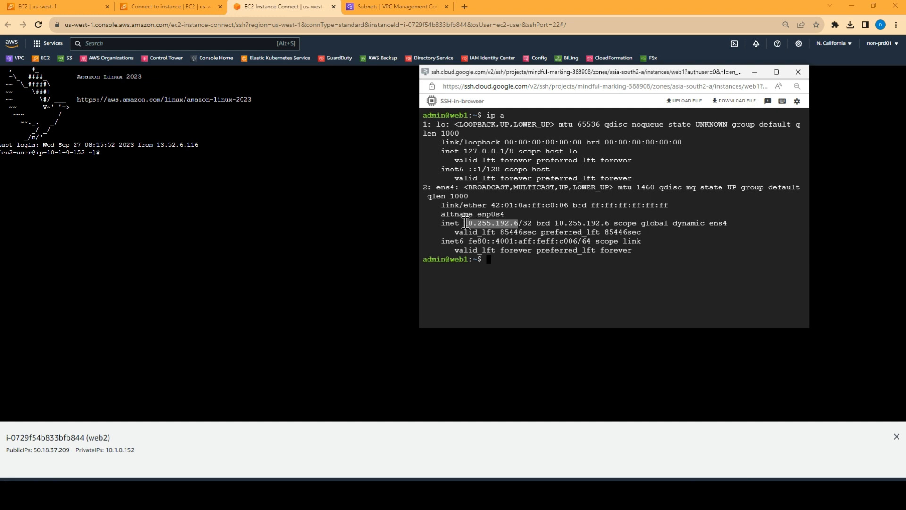
right_click(488, 225)
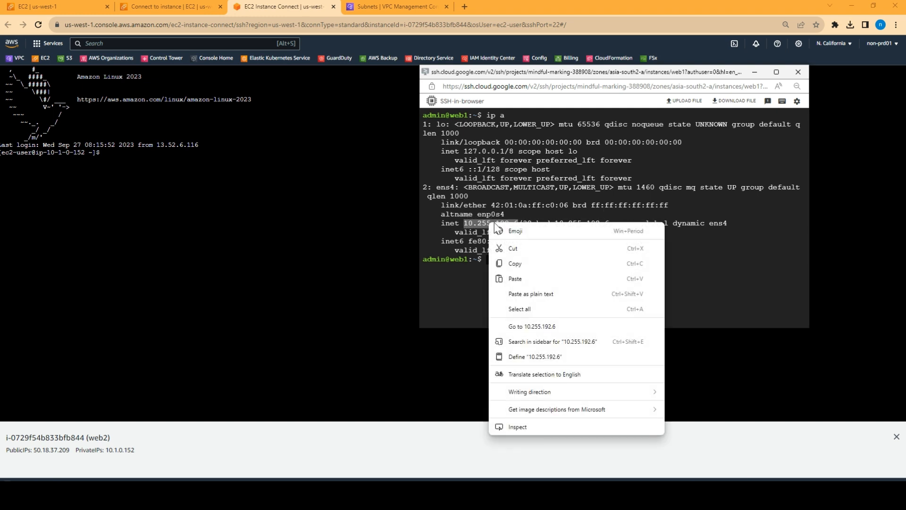
left_click(527, 265)
Step: Bring up vpc-1's network details page in the Google Cloud console
left_click(160, 181)
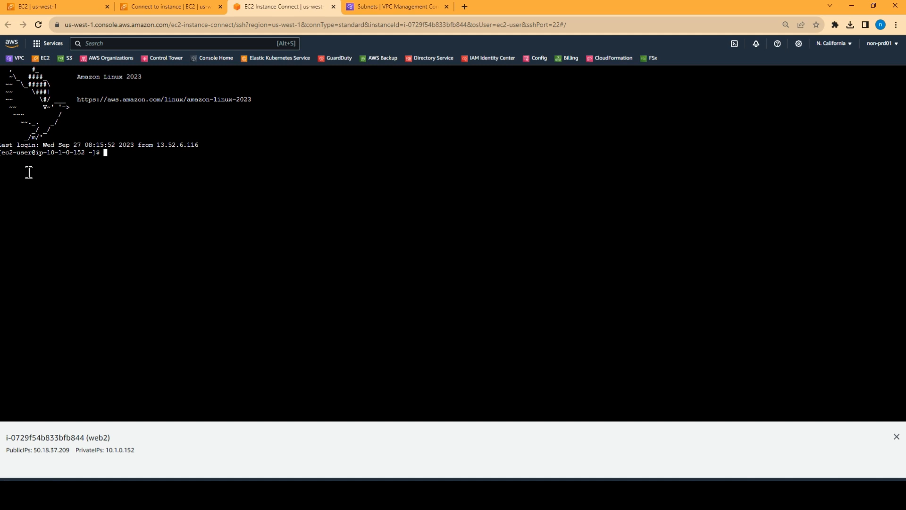
key("alt+Tab")
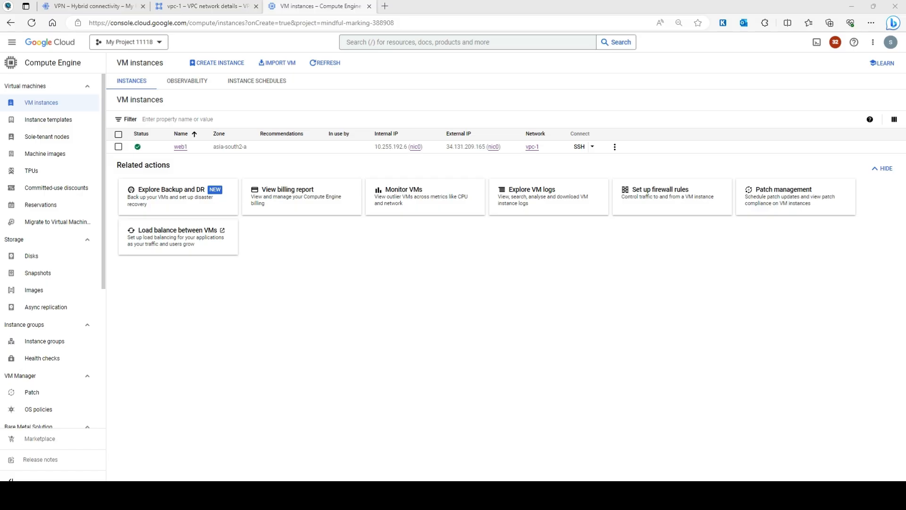
left_click(208, 6)
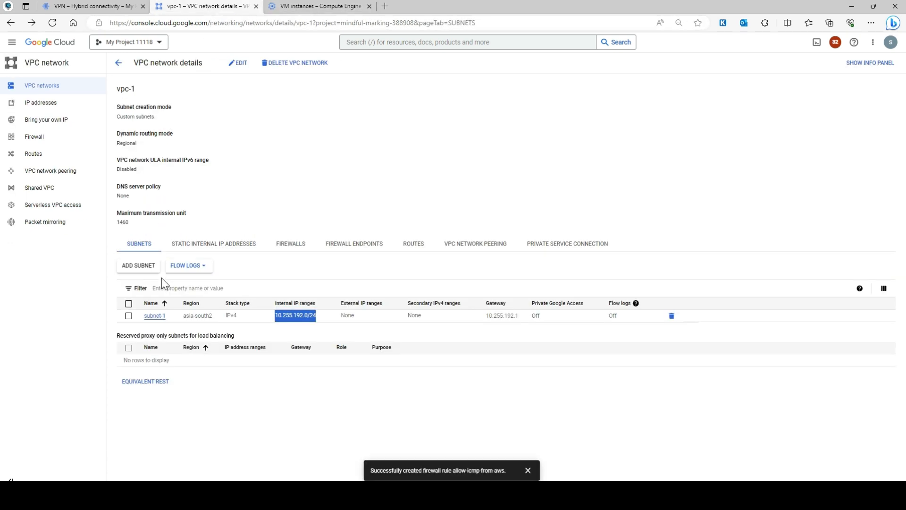
Step: Show vpc-1's firewall rules, expanding vpc-firewall-rules, then minimize the console to reveal the AWS terminal
left_click(290, 246)
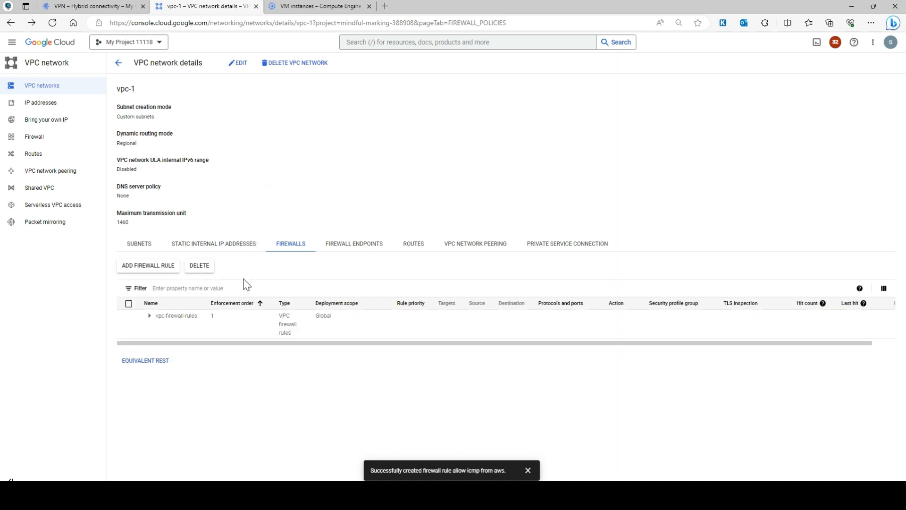
left_click(149, 317)
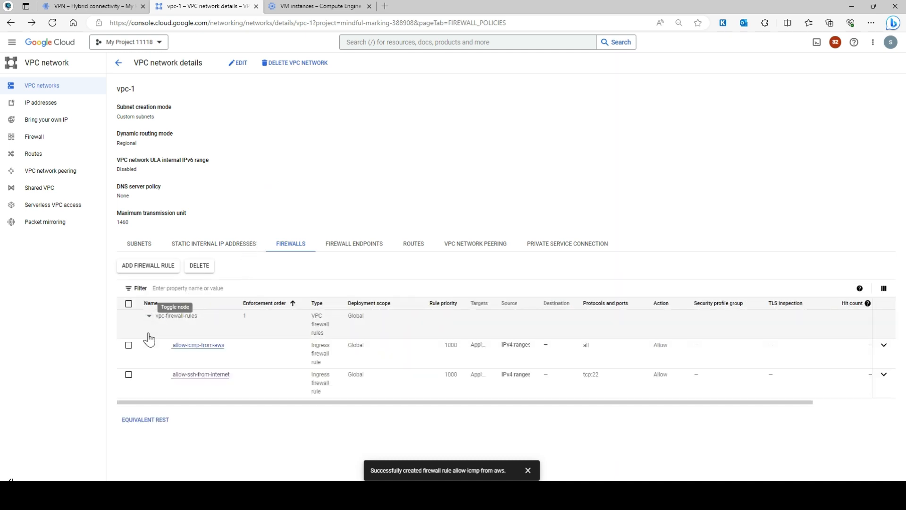
left_click(852, 7)
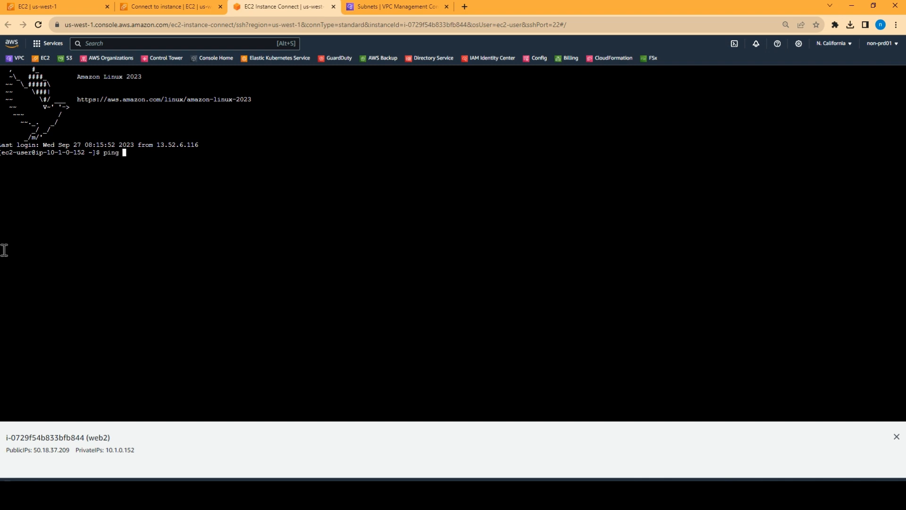
Step: From web2, ping web1's private IP 10.255.192.6 until 9 of 9 replies, then return to the console
key("alt+Tab")
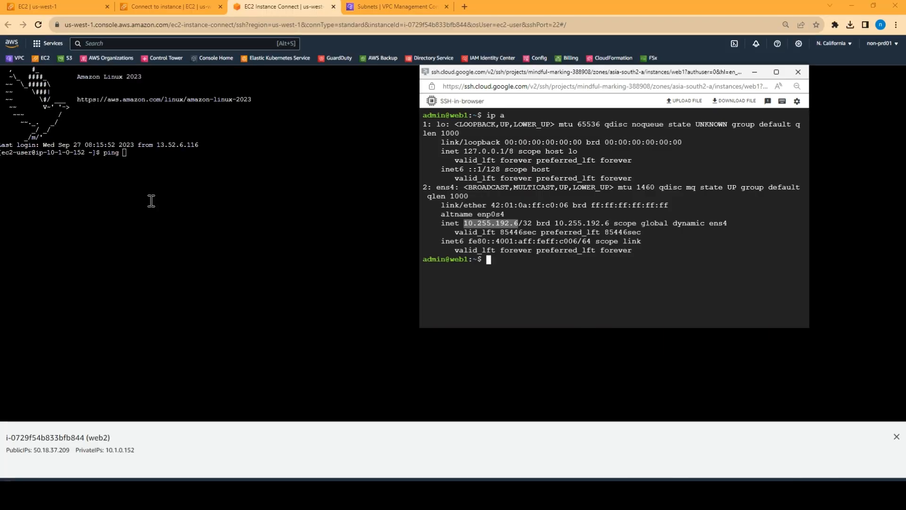
right_click(158, 176)
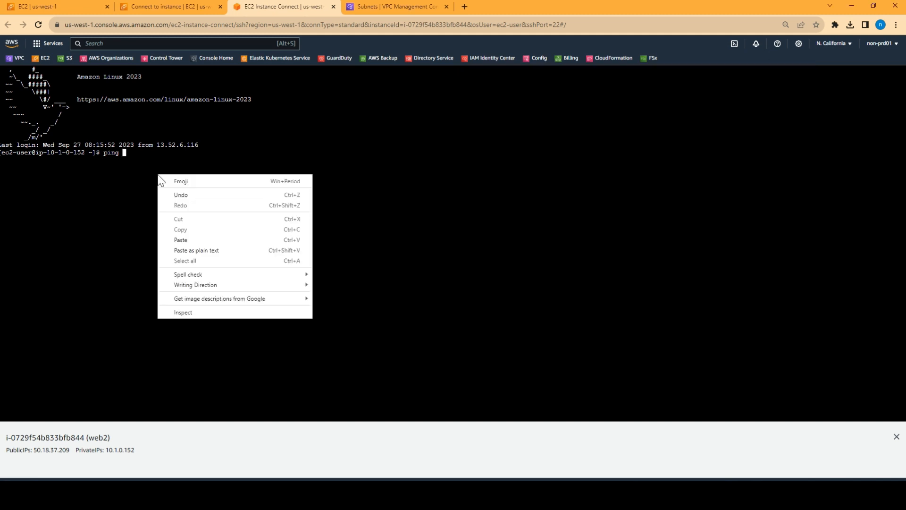
left_click(196, 240)
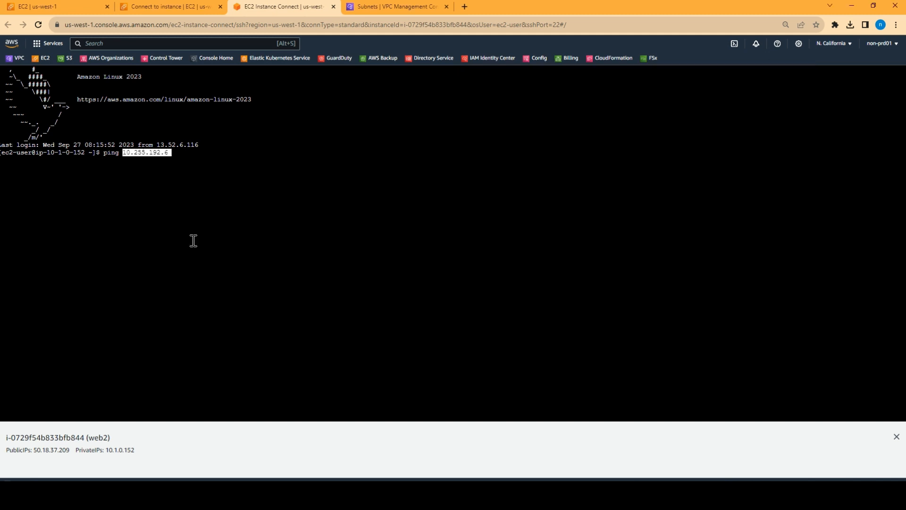
key("Return")
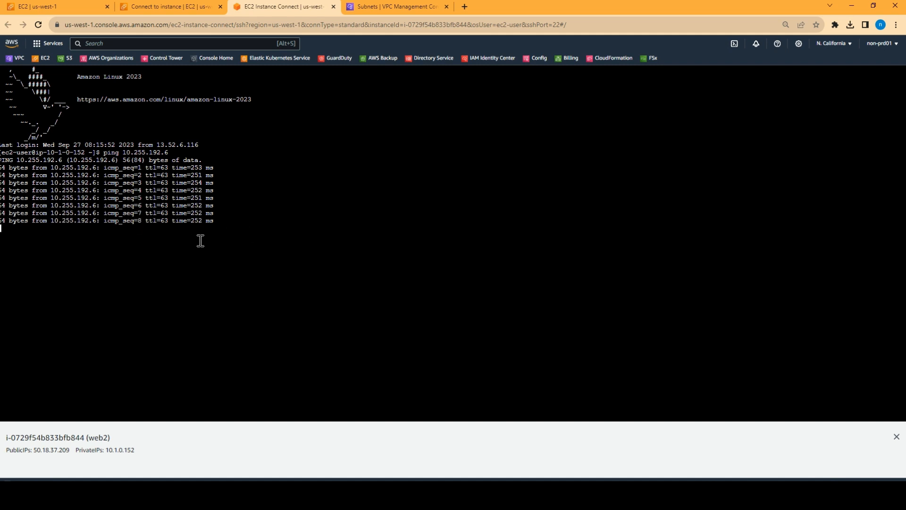
key("ctrl+c")
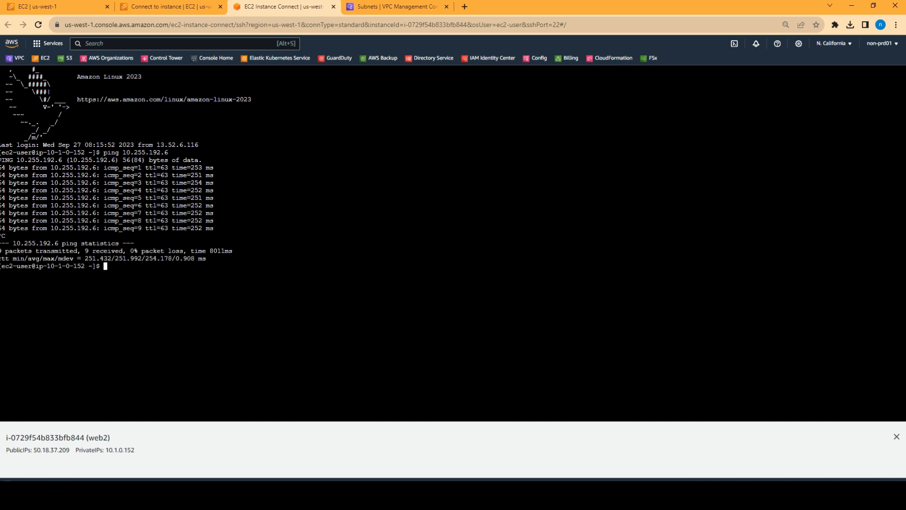
mouse_move(94, 496)
left_click(50, 453)
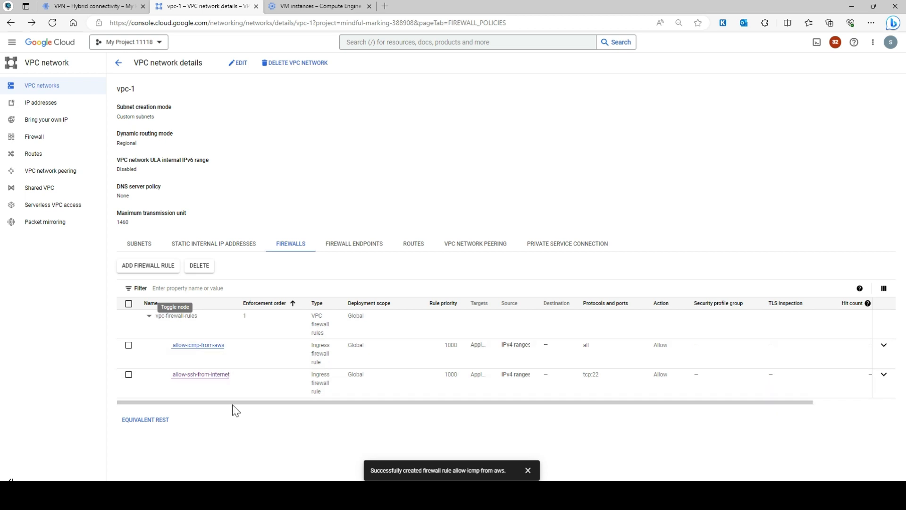
Step: Review the allow-icmp-from-aws rule in edit mode, cancel without changes, and switch to the VPN tunnels list
left_click(195, 346)
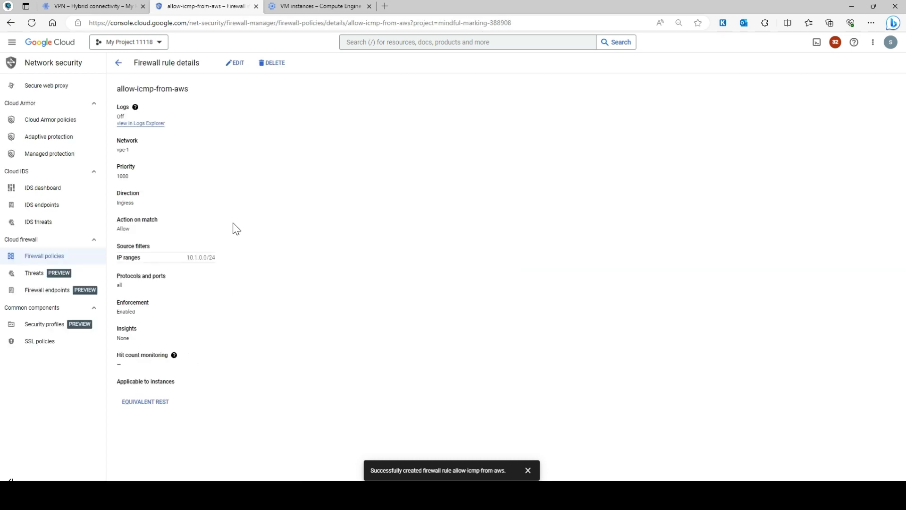
left_click(240, 69)
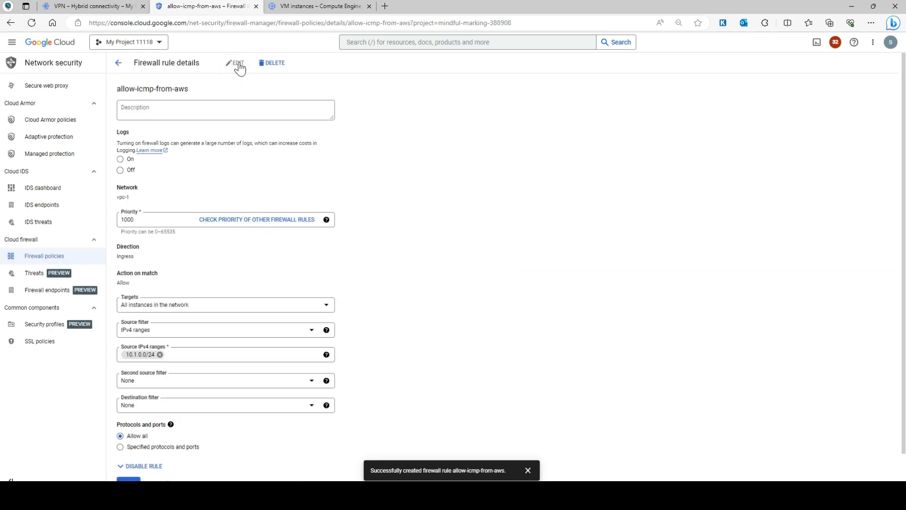
scroll(283, 343, "down", 1)
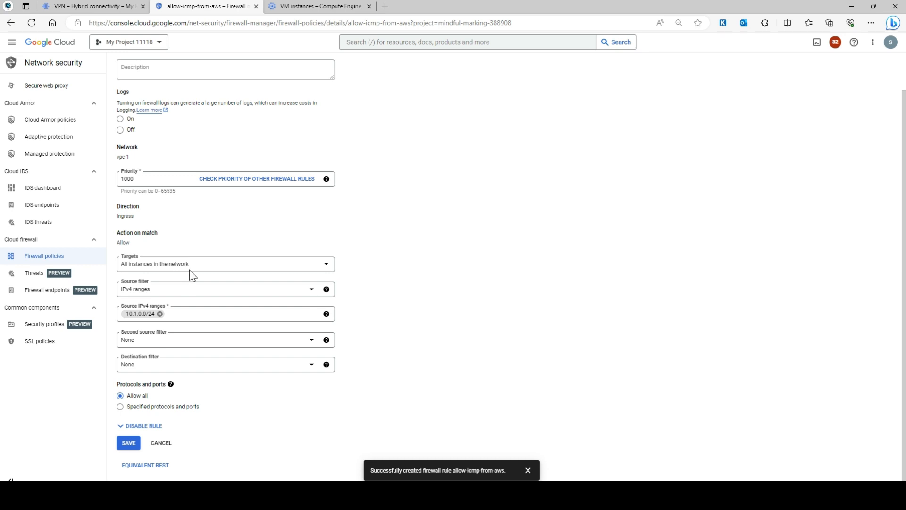
left_click(164, 443)
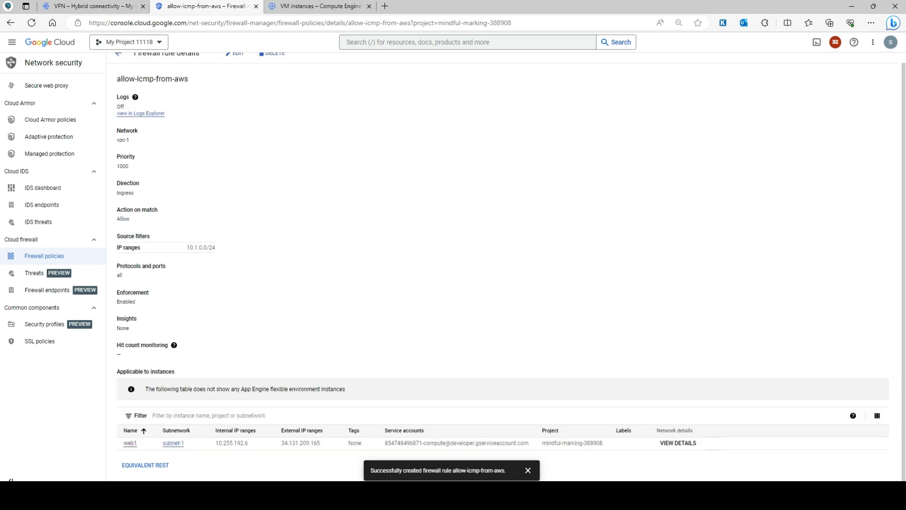
left_click(82, 5)
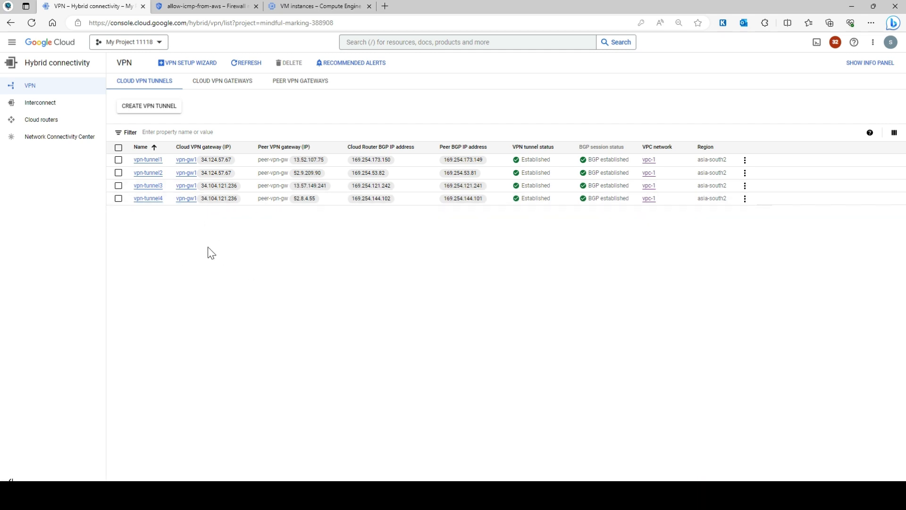
Step: Delete vpn-tunnel1 and vpn-tunnel2 and refresh the list, leaving vpn-tunnel3 and vpn-tunnel4
left_click(119, 160)
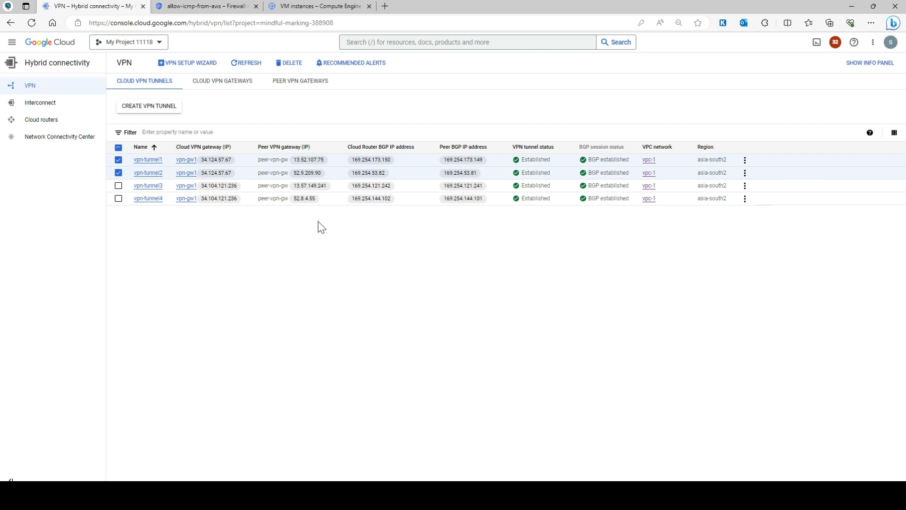
left_click(289, 64)
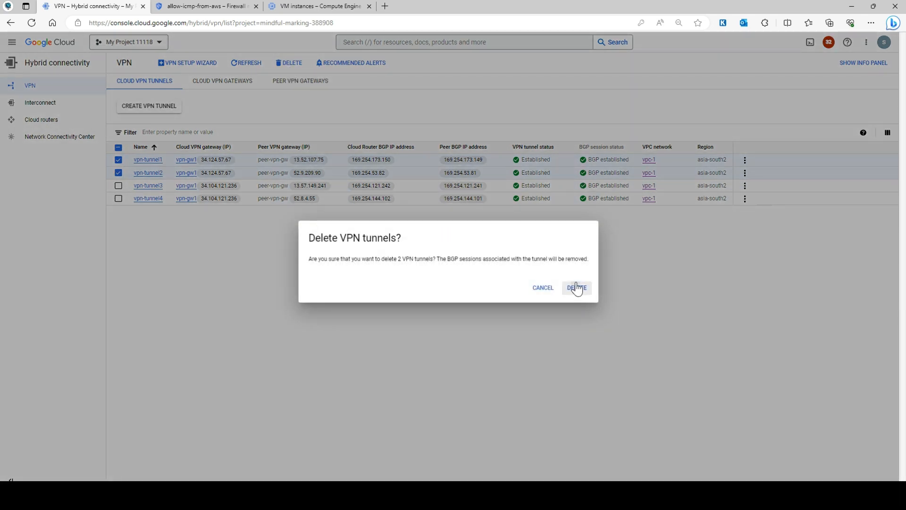
left_click(577, 289)
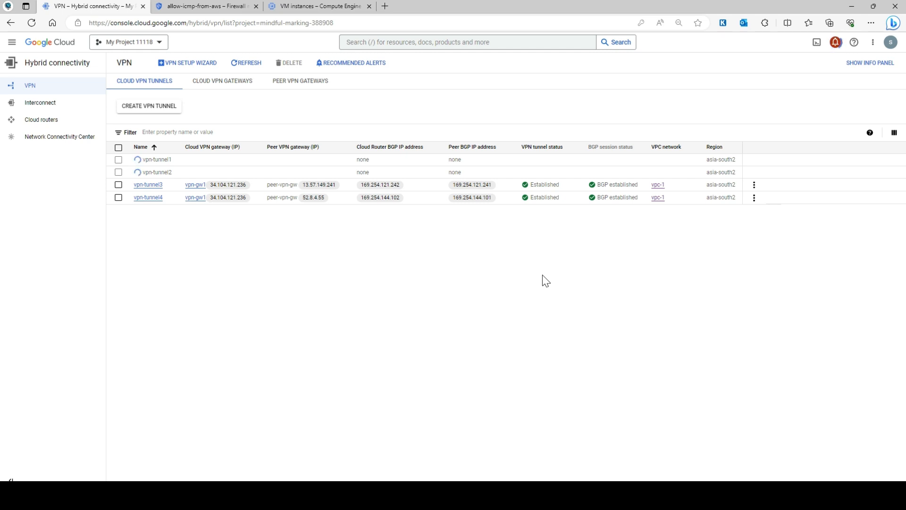
left_click(245, 65)
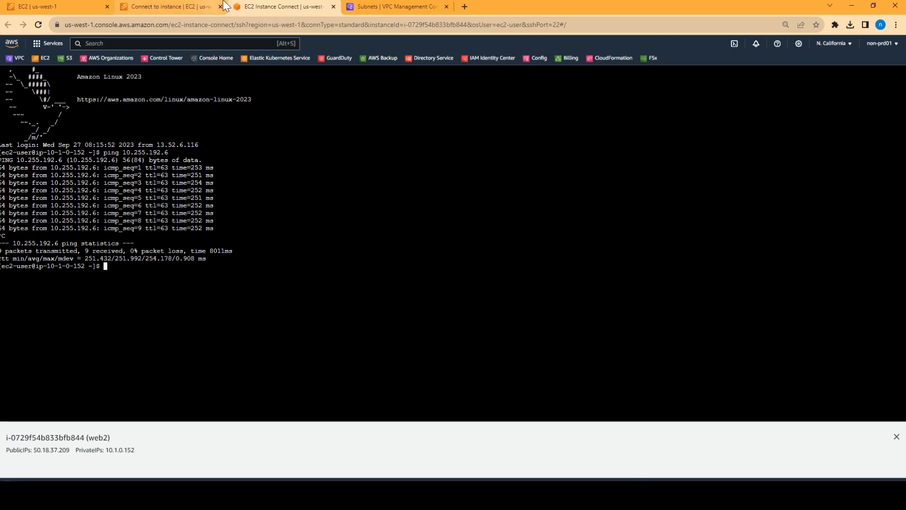
Step: Go from the EC2 console pages to the AWS VPC console home
left_click(189, 7)
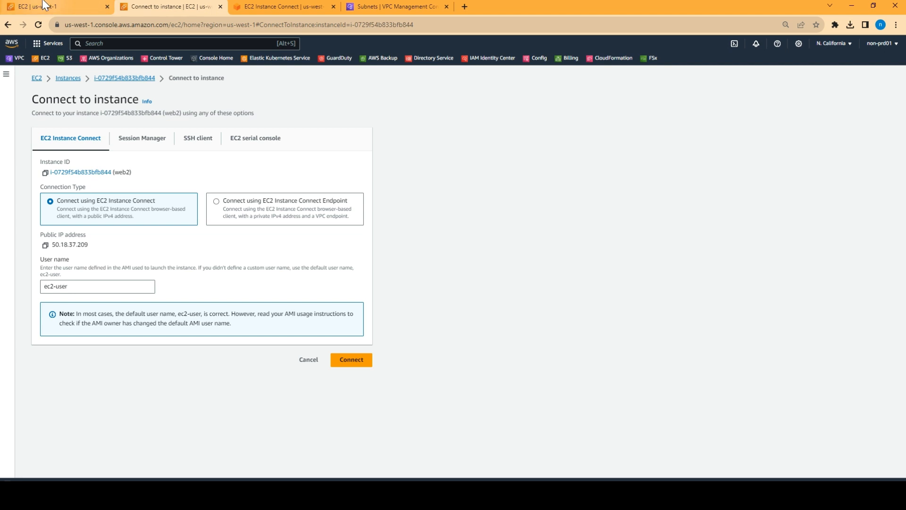
left_click(52, 7)
scroll(54, 283, "down", 2)
scroll(33, 128, "up", 2)
left_click(17, 57)
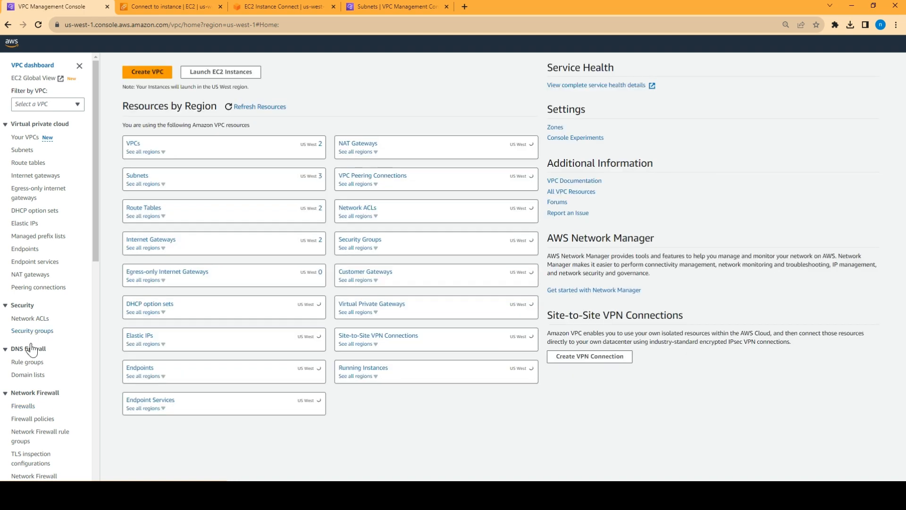
Step: Show vpn-aws1's tunnel details in the Site-to-Site VPN connections list
scroll(45, 349, "down", 2)
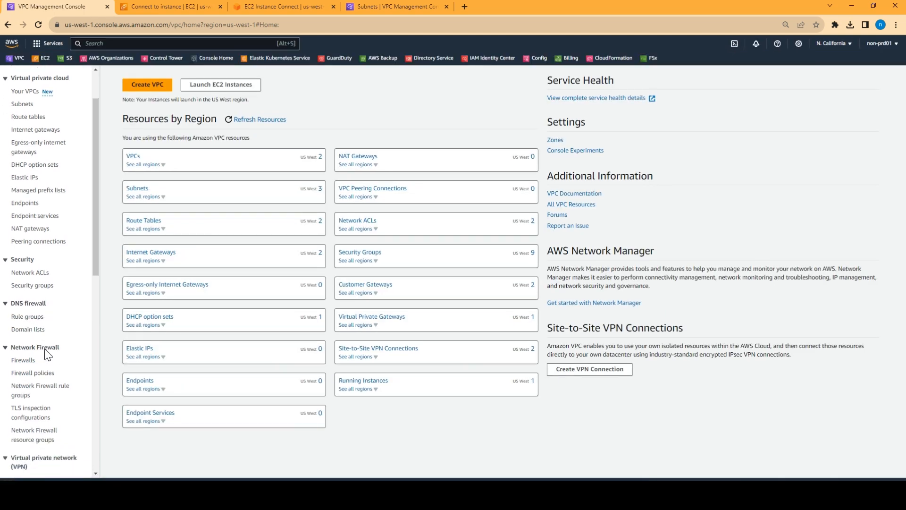
scroll(44, 348, "down", 2)
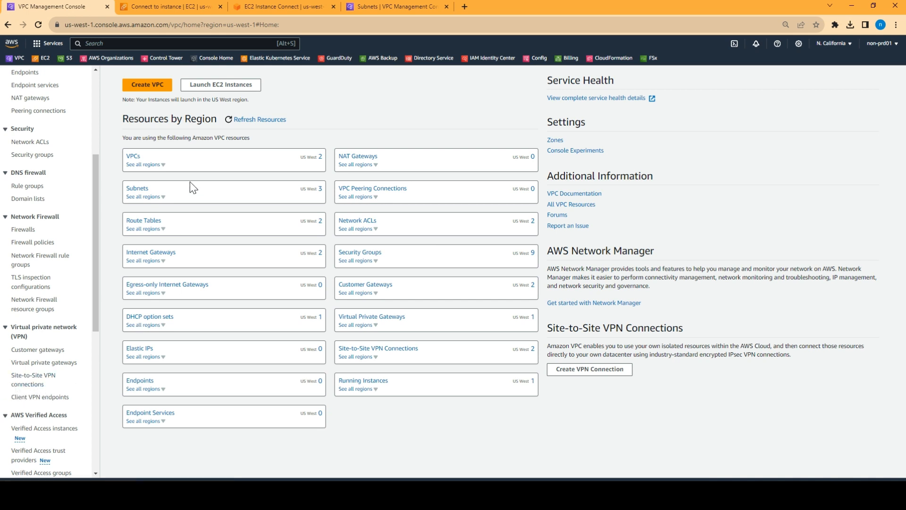
left_click(26, 384)
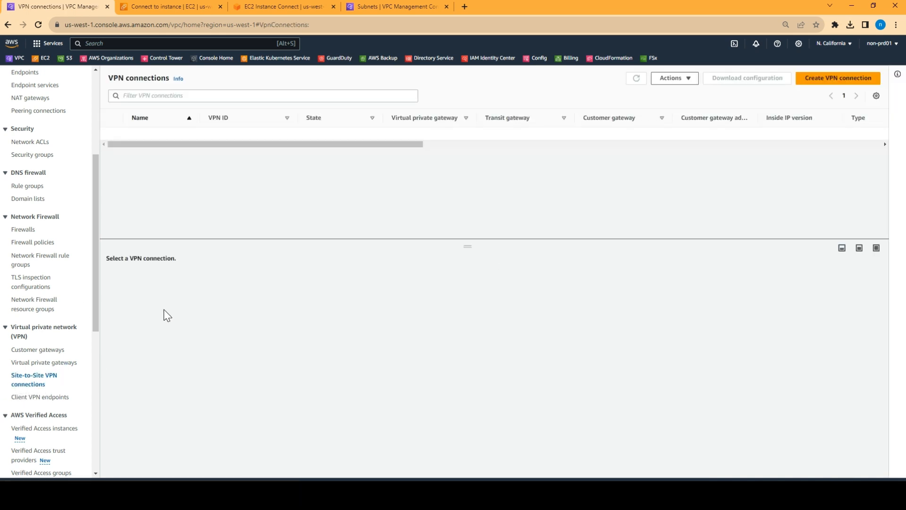
left_click(111, 134)
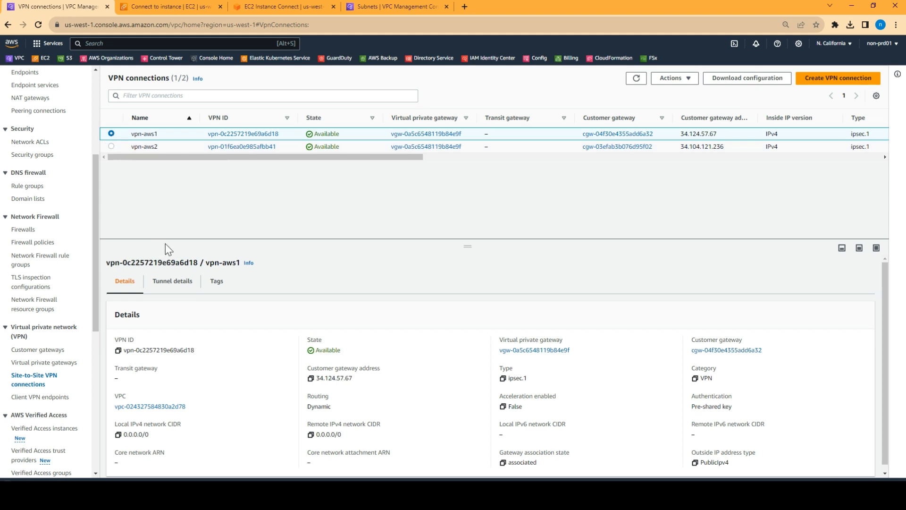
left_click(173, 281)
left_click(637, 78)
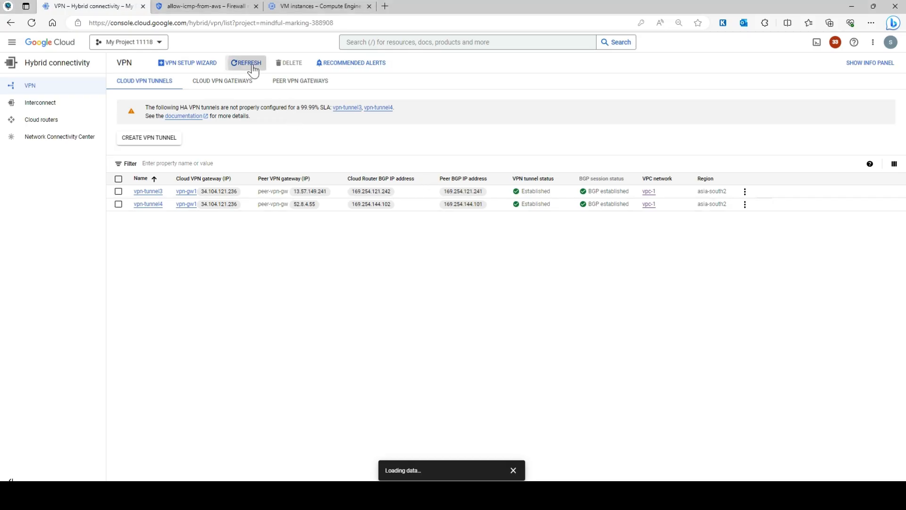
Step: Refresh both consoles and compare tunnels: vpn-aws1's now Down, vpn-aws2's still Up
left_click(253, 69)
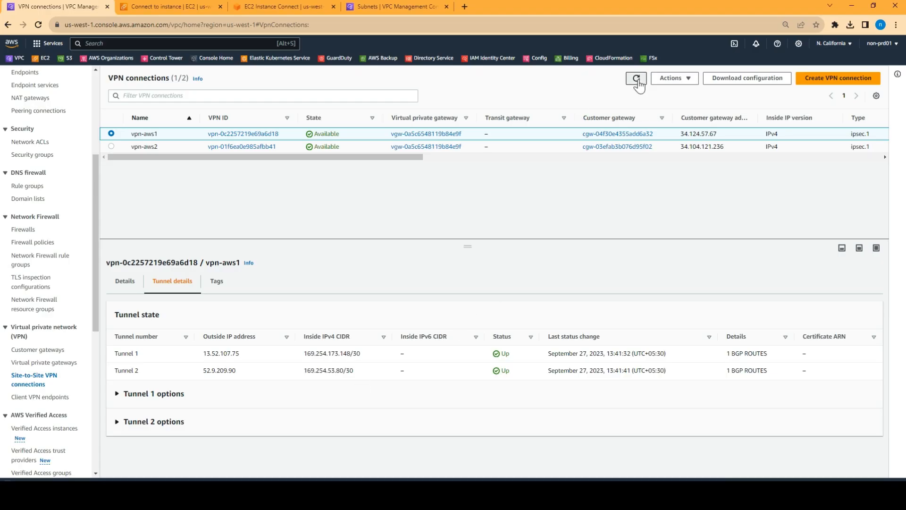
left_click(637, 79)
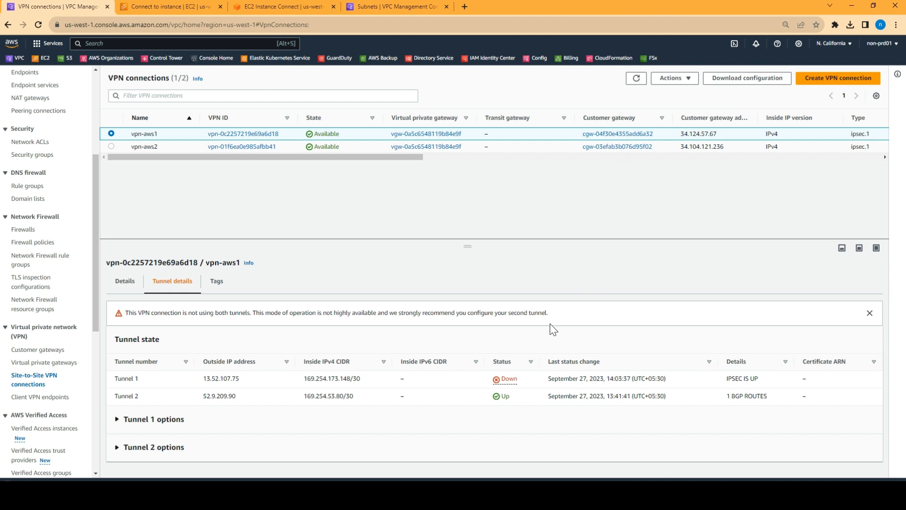
left_click(636, 77)
left_click(38, 24)
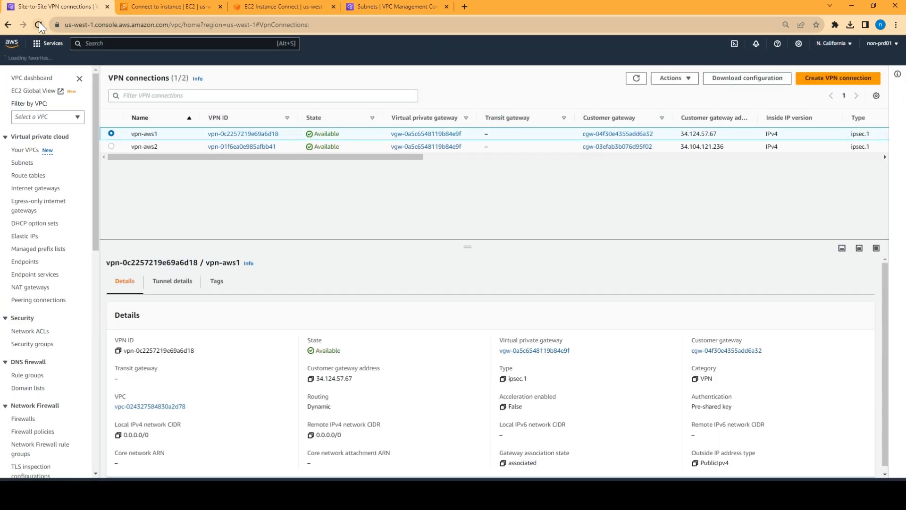
left_click(182, 284)
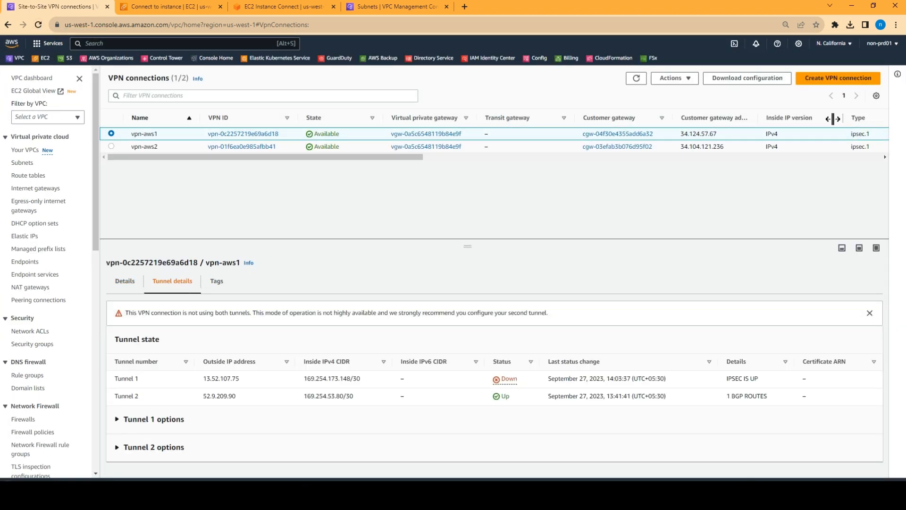
left_click(635, 84)
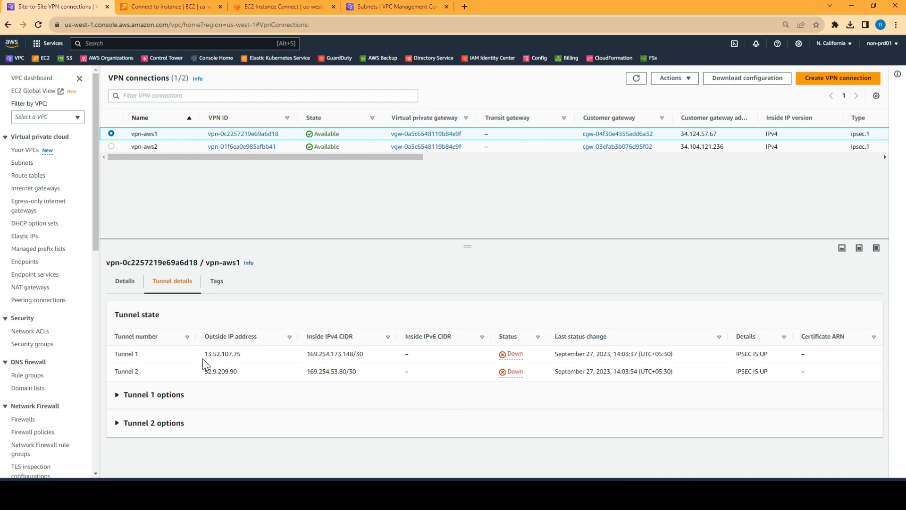
left_click(112, 146)
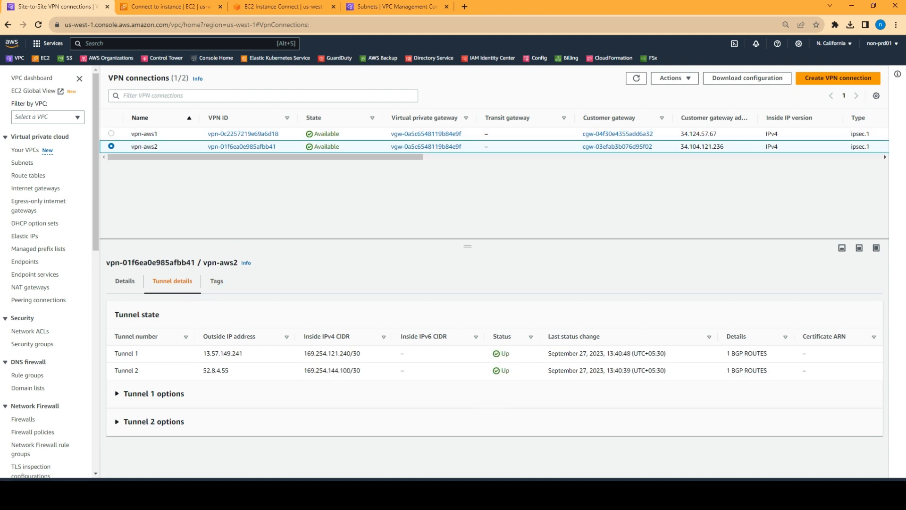
key("alt+Tab")
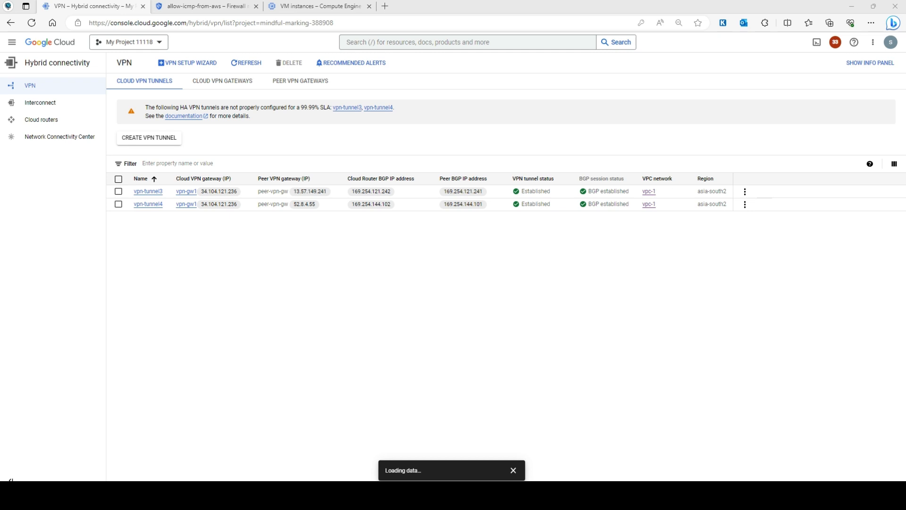
Step: Ping the AWS instance 10.1.0.152 from the GCP VM's SSH terminal
key("alt+Tab")
left_click(561, 266)
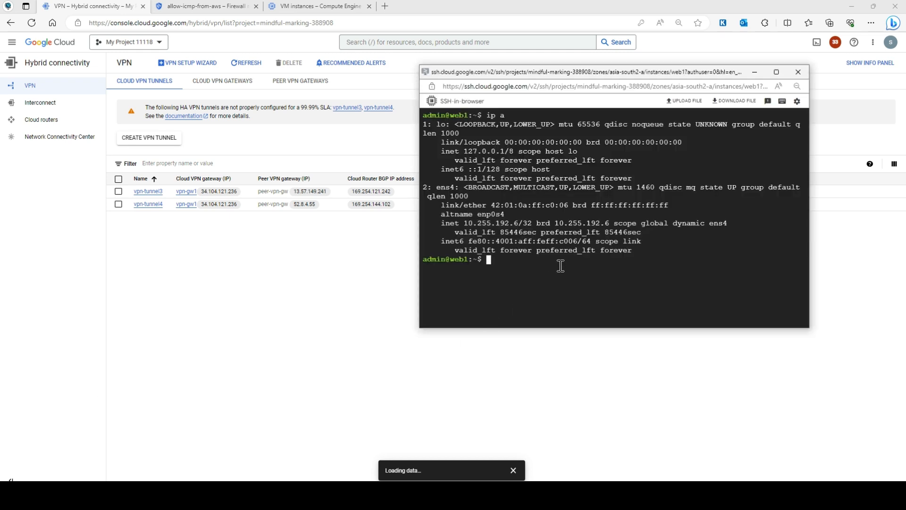
type("ping 10.1.0.152")
key("Return")
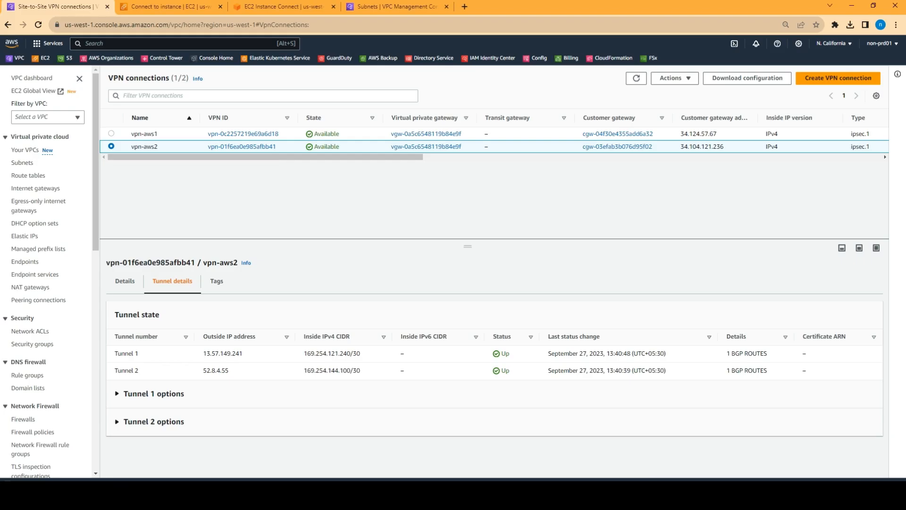
Step: Rerun ping 10.255.192.6 from the AWS instance and stop it to read the statistics
left_click(279, 7)
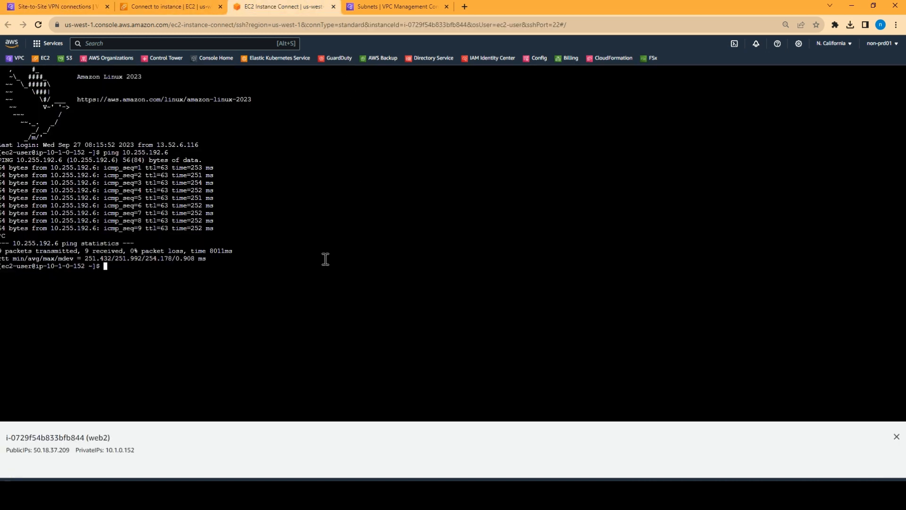
key("Up")
key("Return")
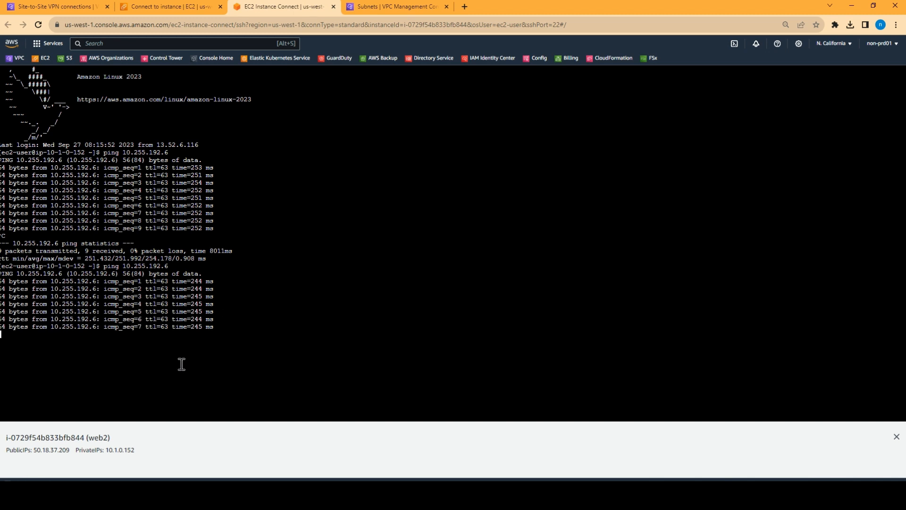
key("ctrl+c")
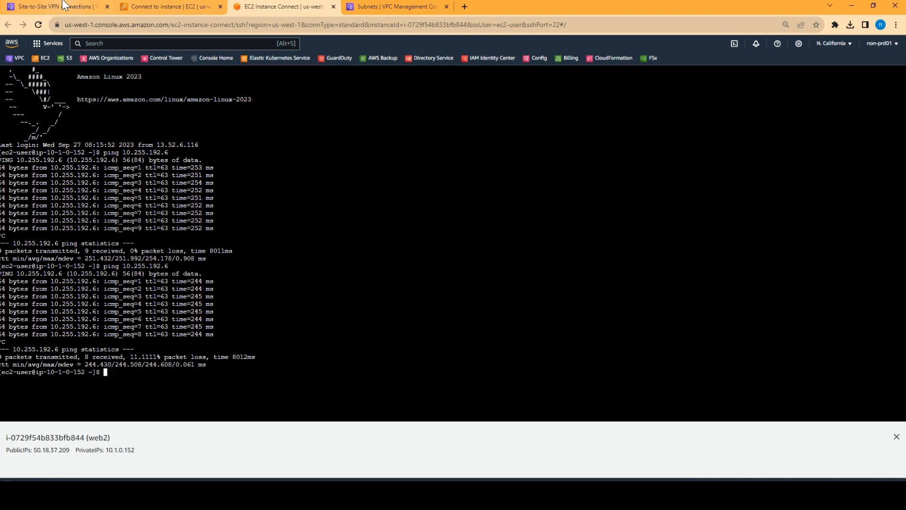
left_click(78, 6)
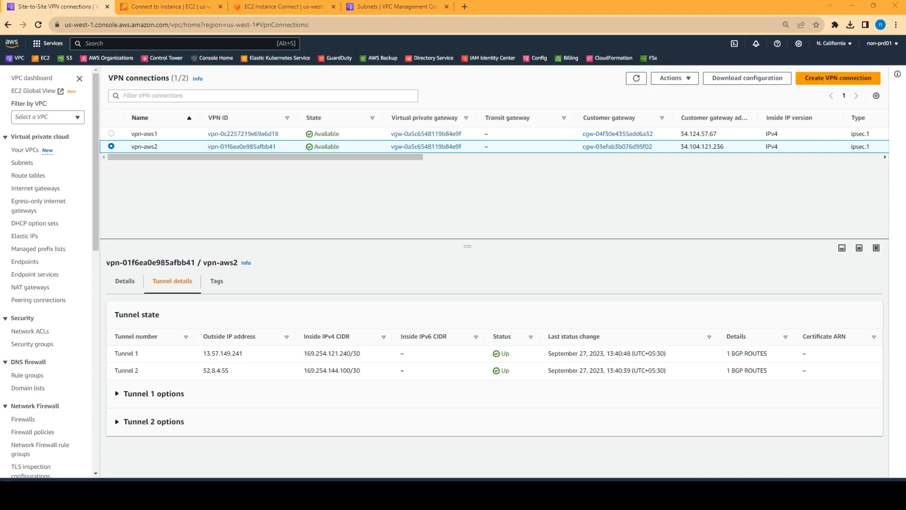
key("alt+Tab")
Step: Select both vpn-tunnel3 and vpn-tunnel4 and delete them
left_click(119, 179)
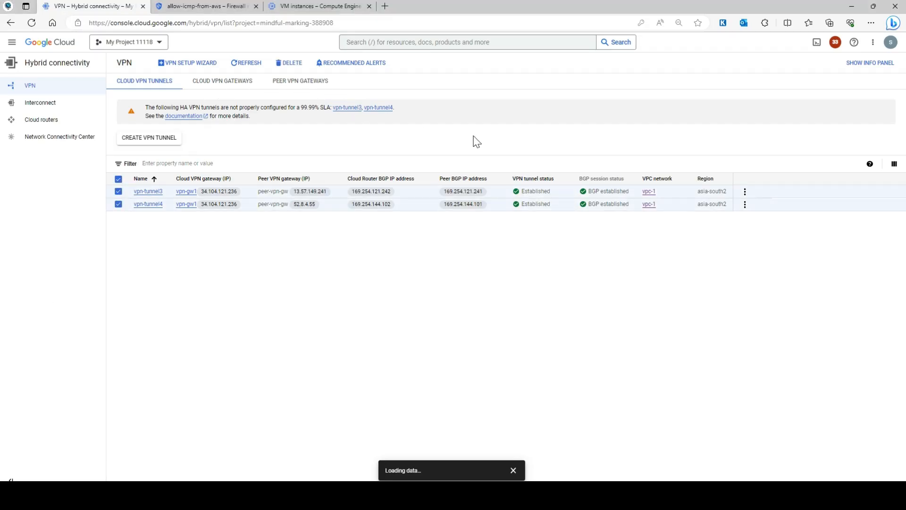
left_click(291, 62)
left_click(582, 289)
Step: Watch the GCP VM's ping to 10.1.0.152 and rerun ping 10.255.192.6 from AWS
left_click(585, 472)
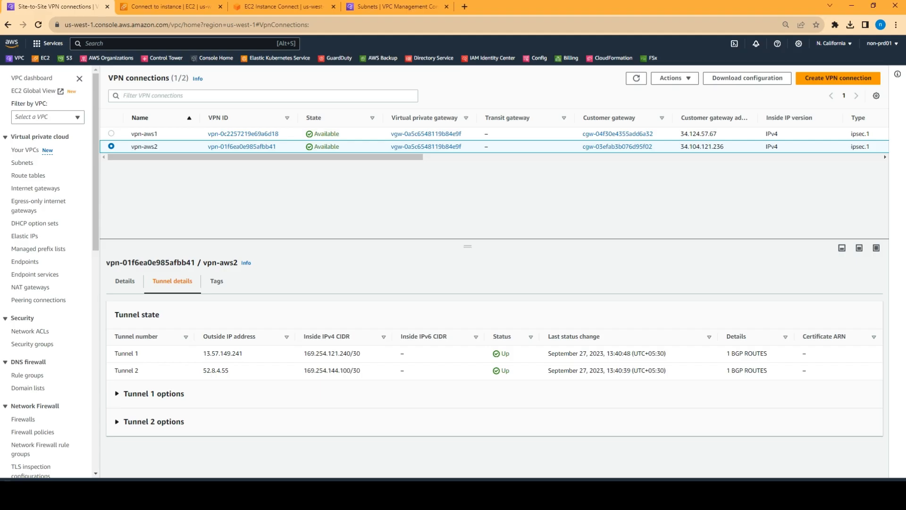
left_click(269, 6)
key("alt+Tab")
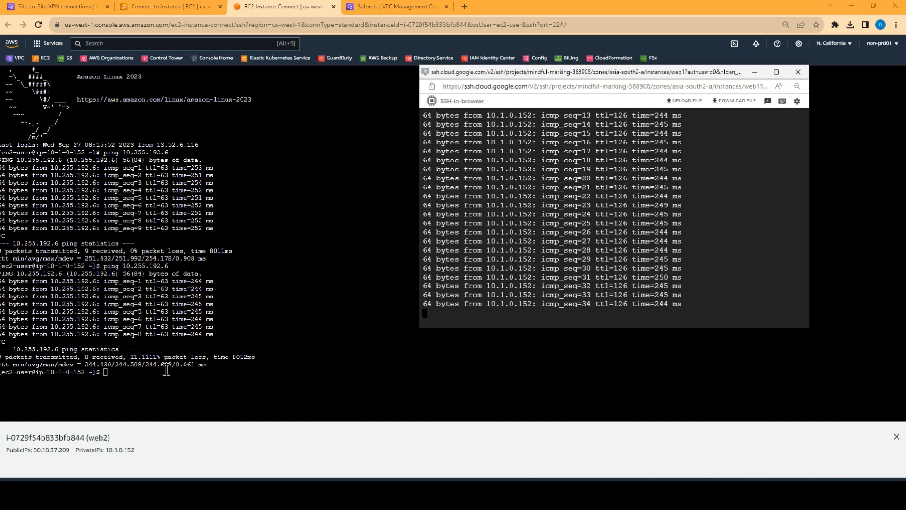
key("alt+Tab")
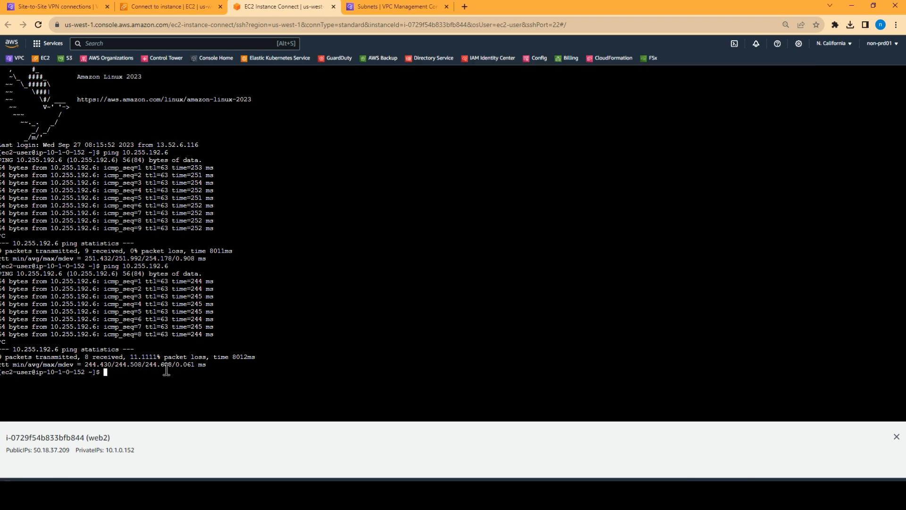
key("Up")
key("Return")
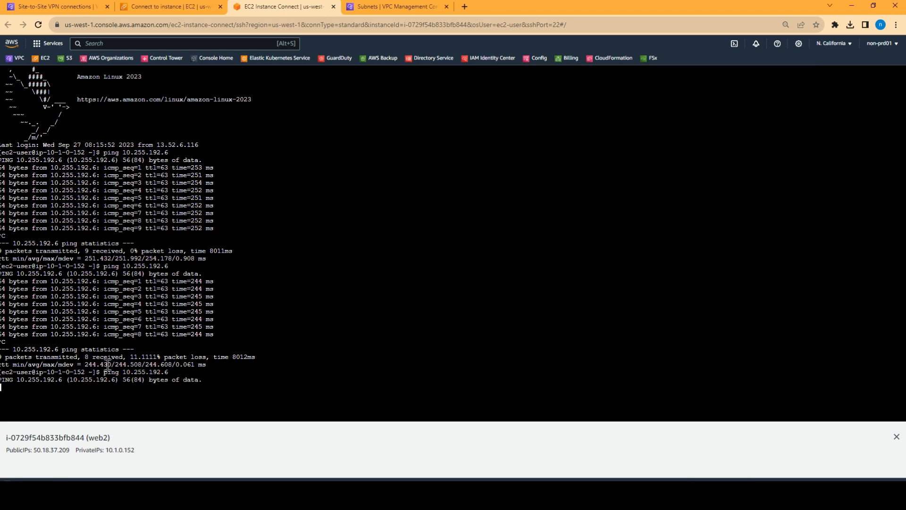
key("alt+Tab")
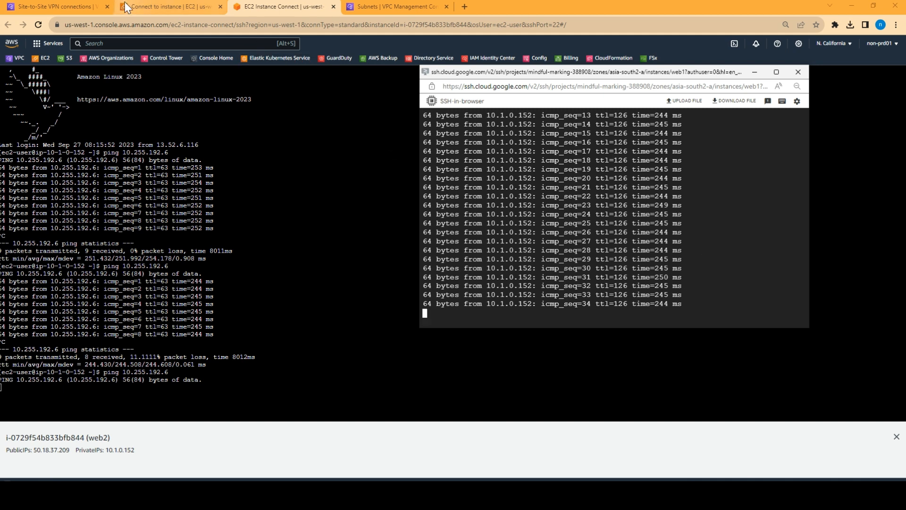
left_click(94, 6)
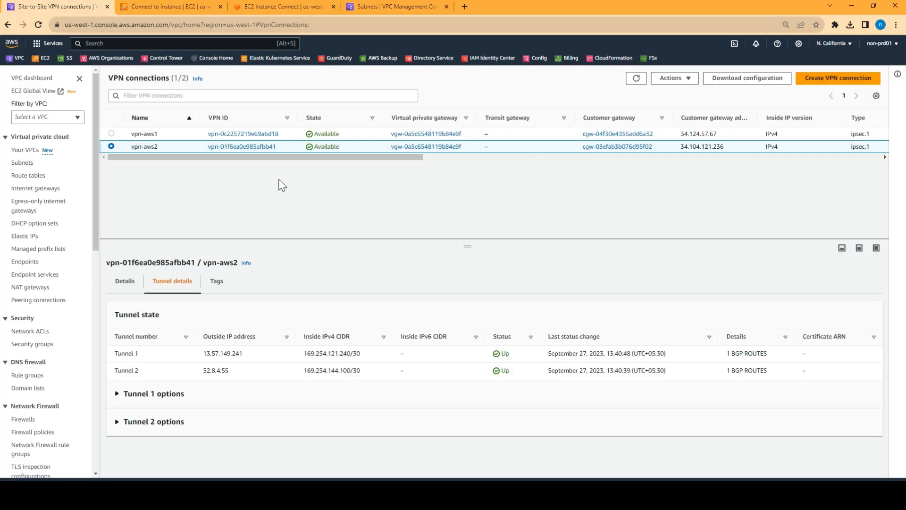
Step: Refresh VPN connections until vpn-aws2 shows IPSEC IS DOWN, then view the empty GCP tunnel list
left_click(637, 80)
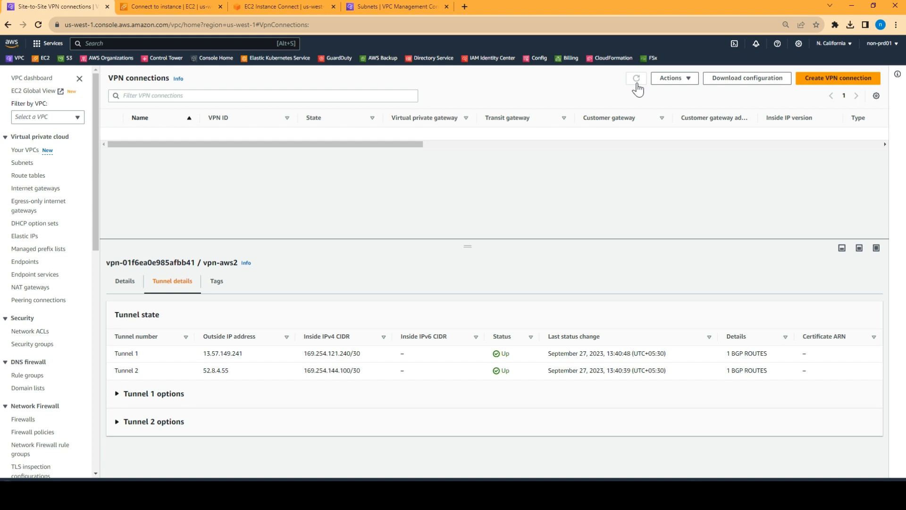
left_click(637, 80)
left_click(636, 79)
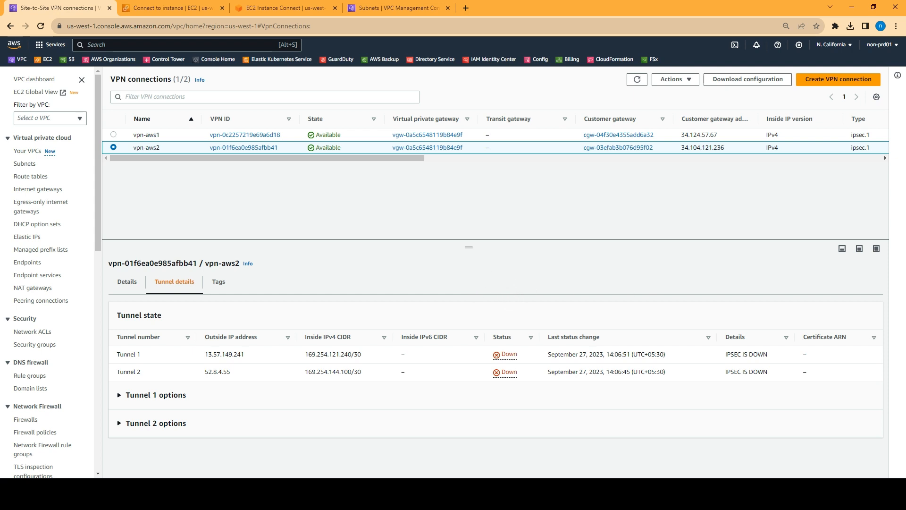
left_click(313, 494)
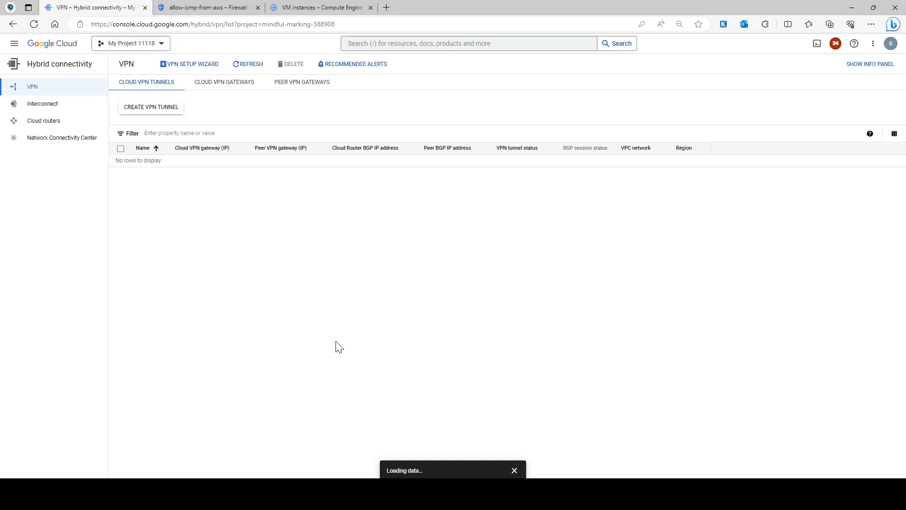